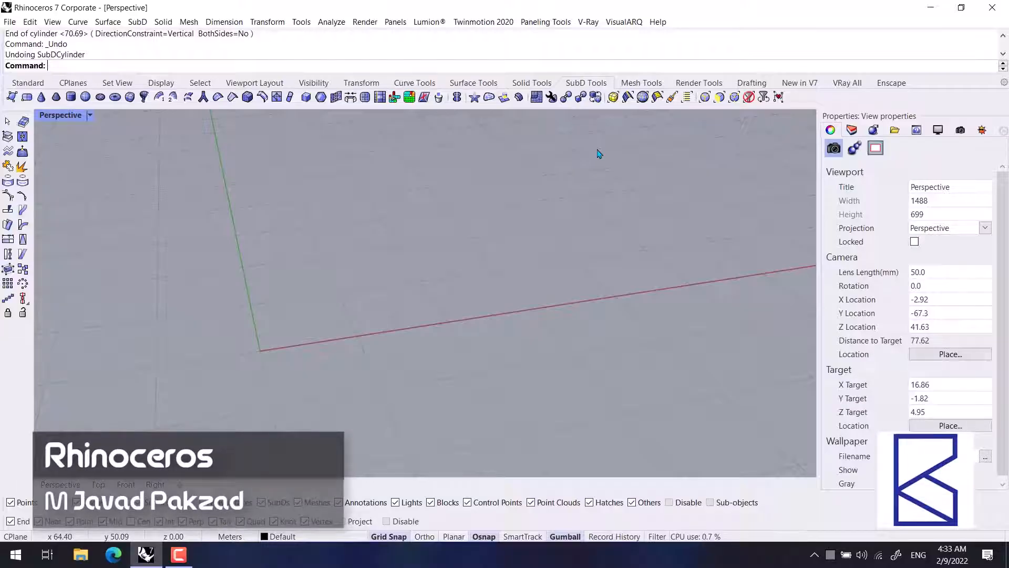
pyautogui.scroll(2, 597, 153)
pyautogui.scroll(-4, 582, 193)
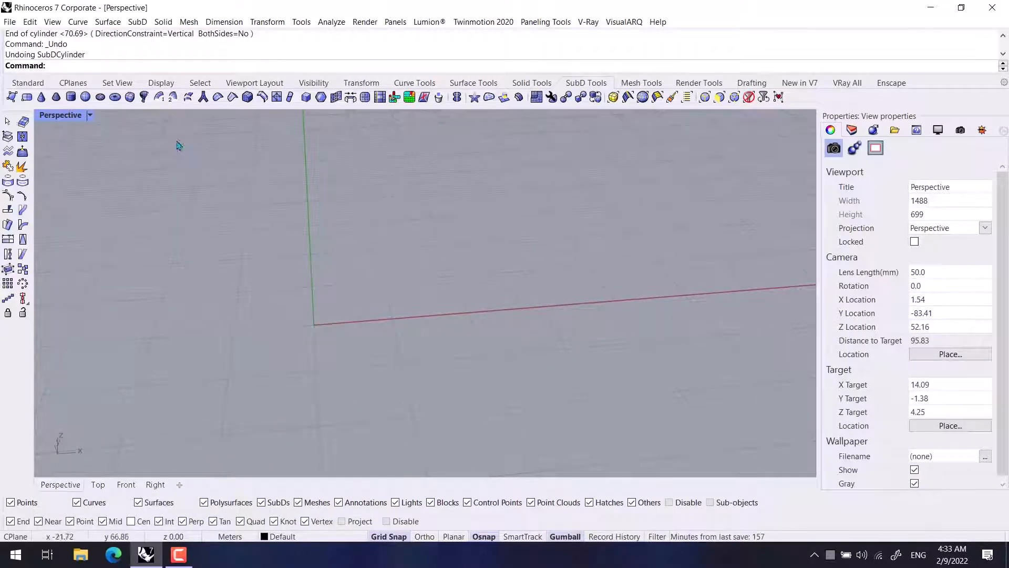
pyautogui.click(130, 96)
pyautogui.click(232, 67)
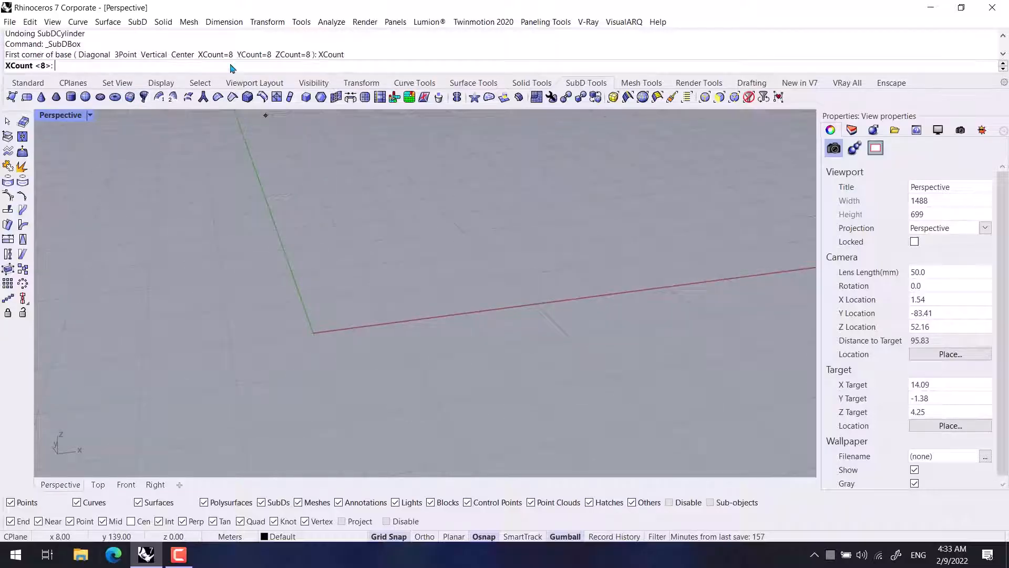
pyautogui.write('2')
pyautogui.press('Return')
pyautogui.click(269, 65)
pyautogui.write('2')
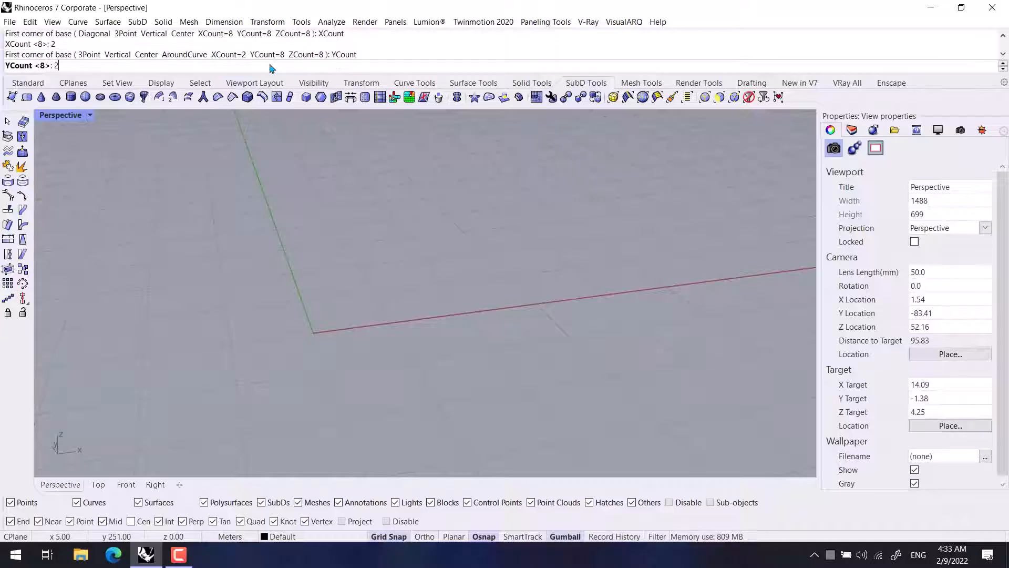
pyautogui.press('Return')
pyautogui.click(310, 66)
pyautogui.write('2')
pyautogui.press('Return')
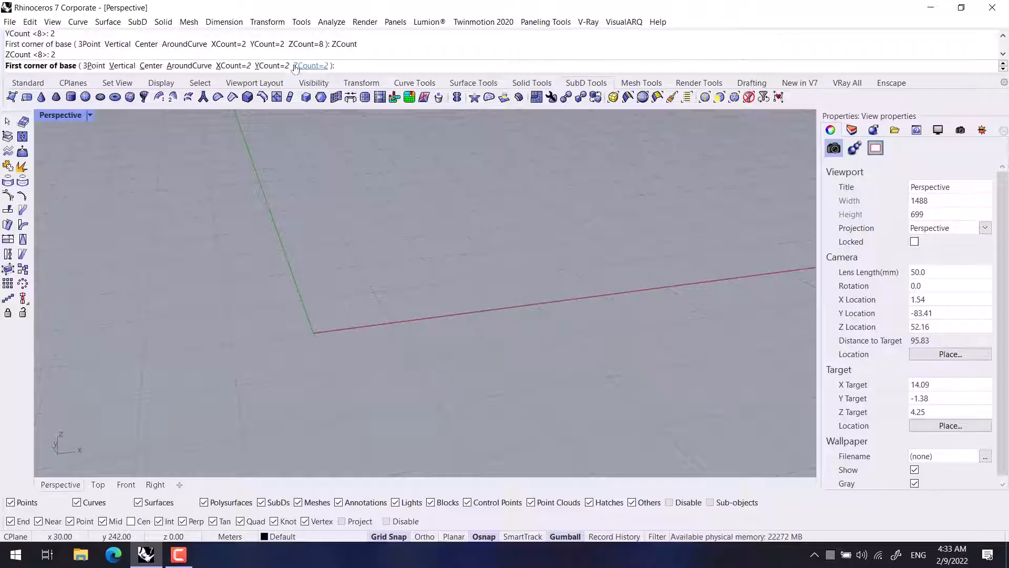
pyautogui.rightClick(323, 270)
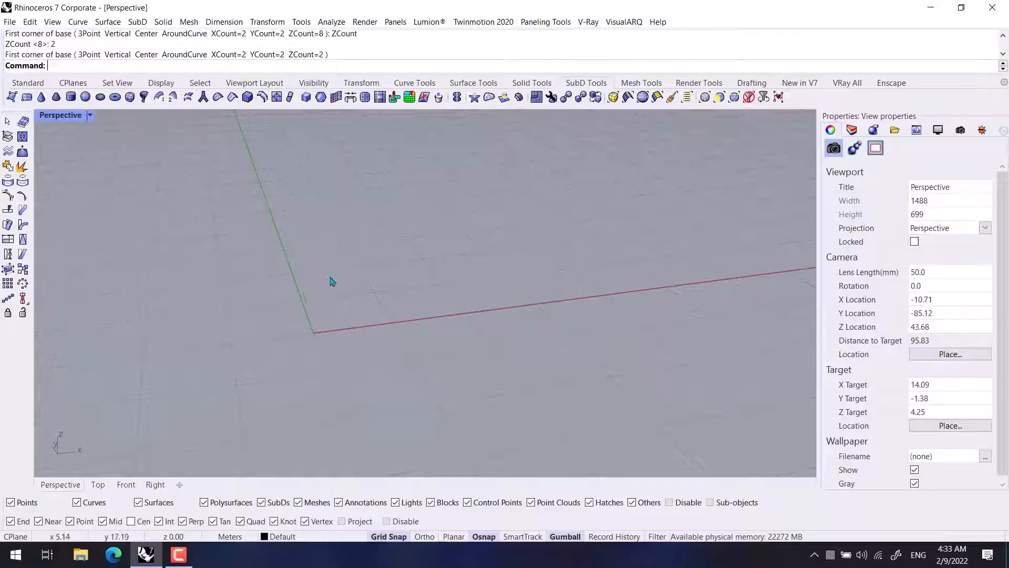
# Start a SubD box with the X, Y and Z face counts set to 2
pyautogui.rightClick(338, 280)
pyautogui.click(219, 66)
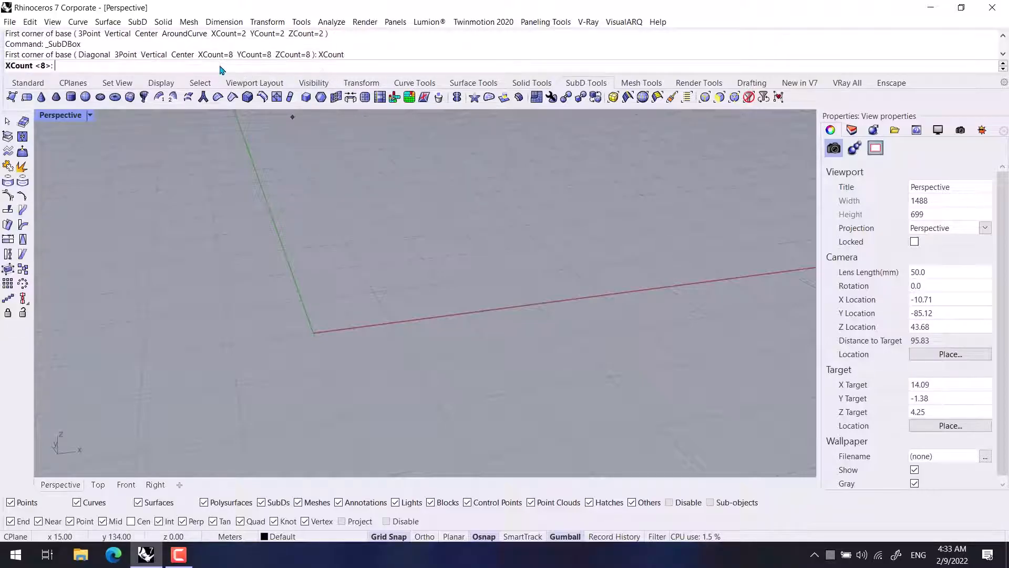
pyautogui.write('2')
pyautogui.press('Return')
pyautogui.click(272, 66)
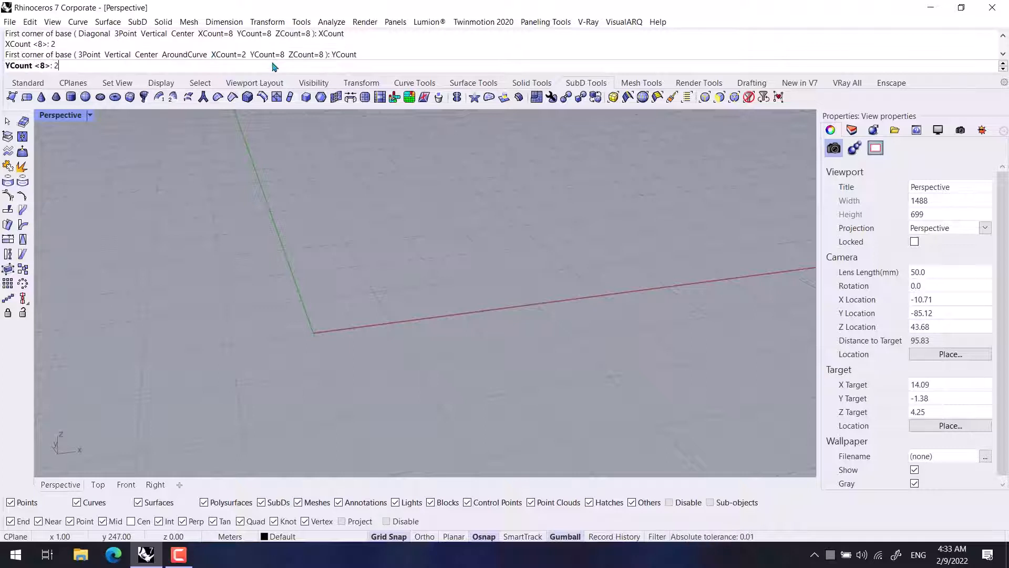
pyautogui.write('2')
pyautogui.press('Return')
pyautogui.click(312, 66)
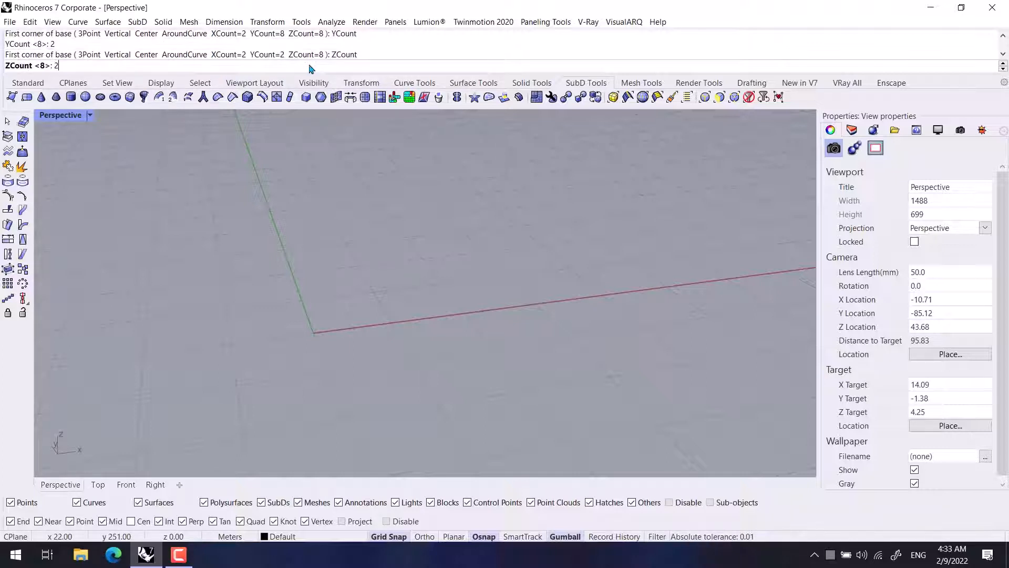
pyautogui.write('2')
pyautogui.press('Return')
# Draw the SubD box from the origin with a base about 10 m square, and turn on sub-object selection
pyautogui.write('0')
pyautogui.press('Return')
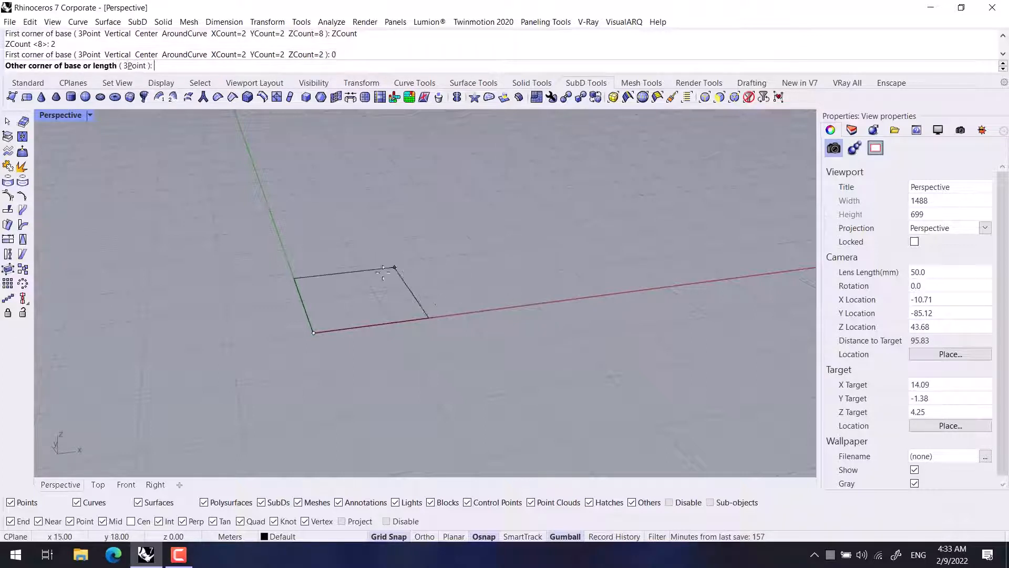
pyautogui.click(373, 292)
pyautogui.click(364, 241)
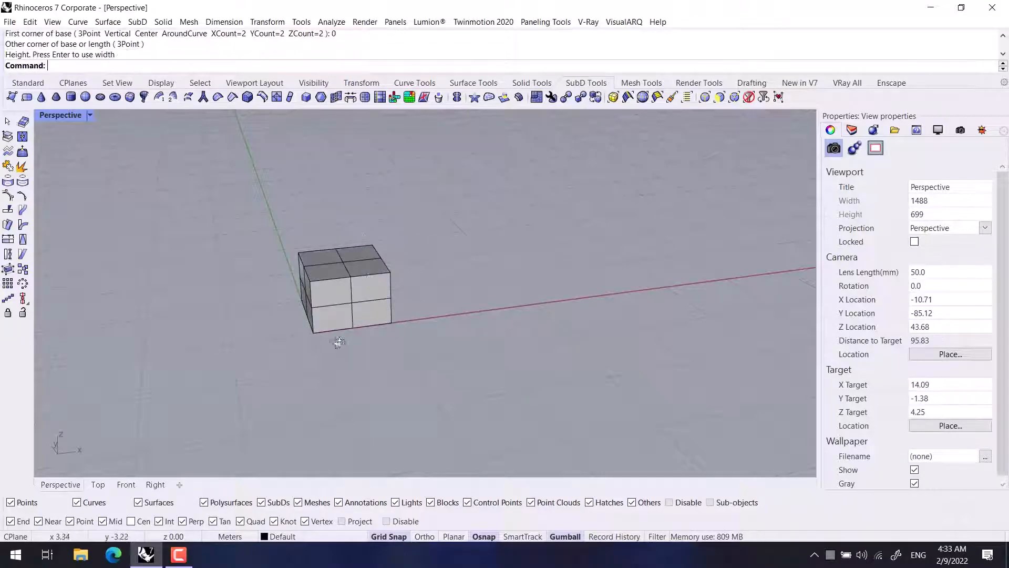
pyautogui.moveTo(336, 342); pyautogui.dragTo(332, 316, button='right')
pyautogui.scroll(4, 342, 338)
pyautogui.scroll(6, 383, 315)
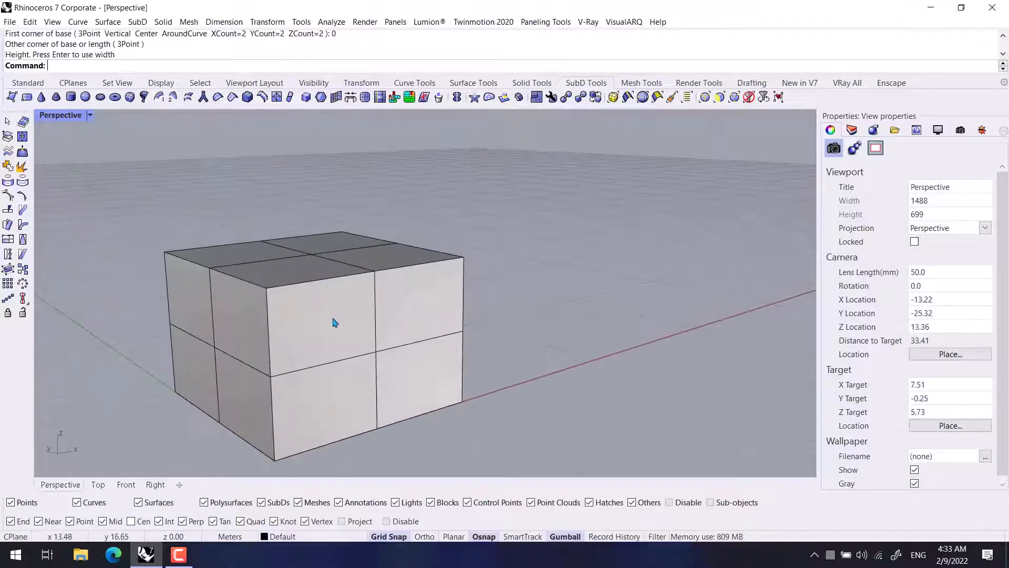
pyautogui.scroll(2, 314, 314)
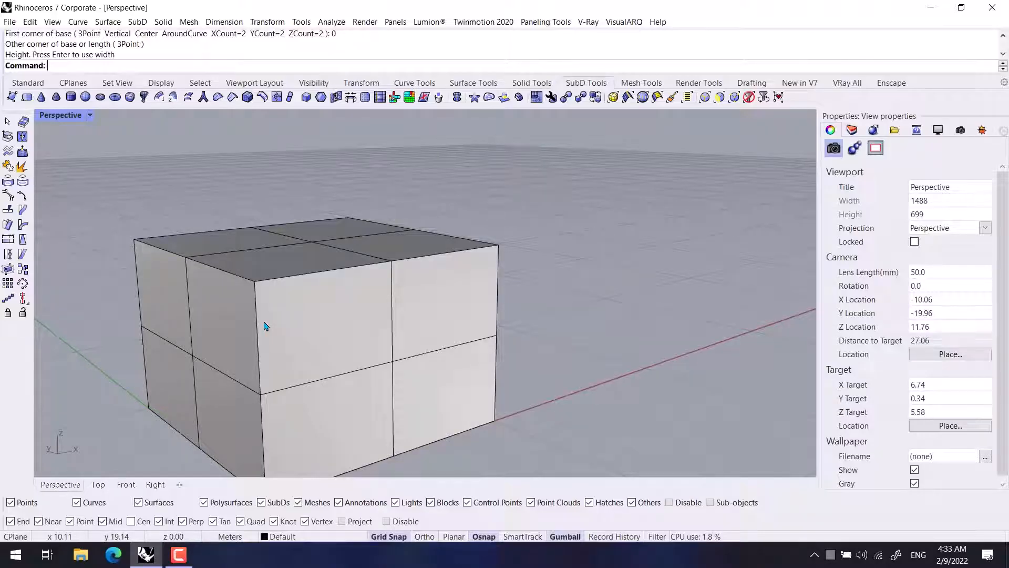
pyautogui.click(723, 503)
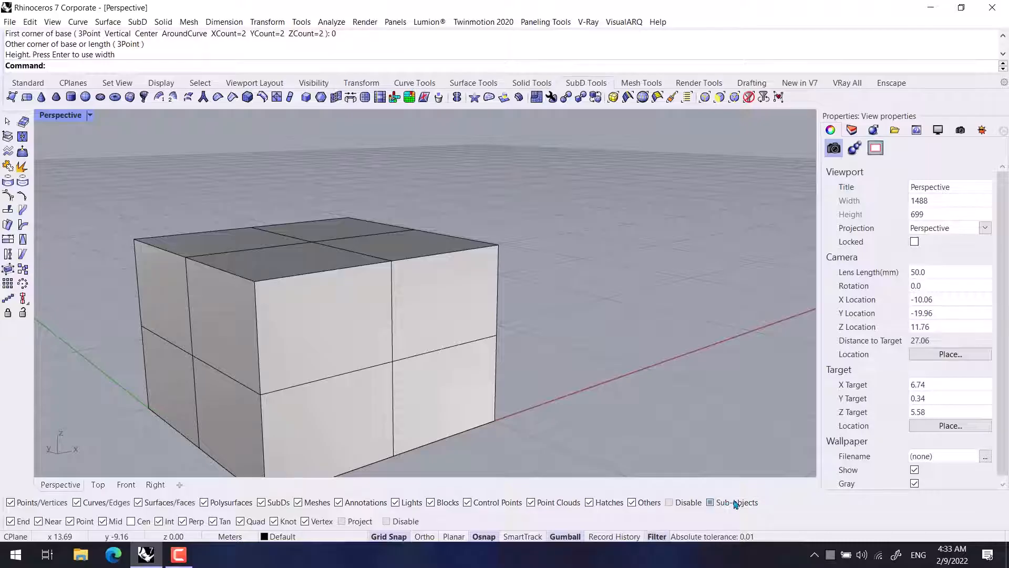
# Extrude one upper face on the front side of the SubD box straight outward
pyautogui.click(338, 340)
pyautogui.moveTo(341, 404); pyautogui.dragTo(411, 400, button='right')
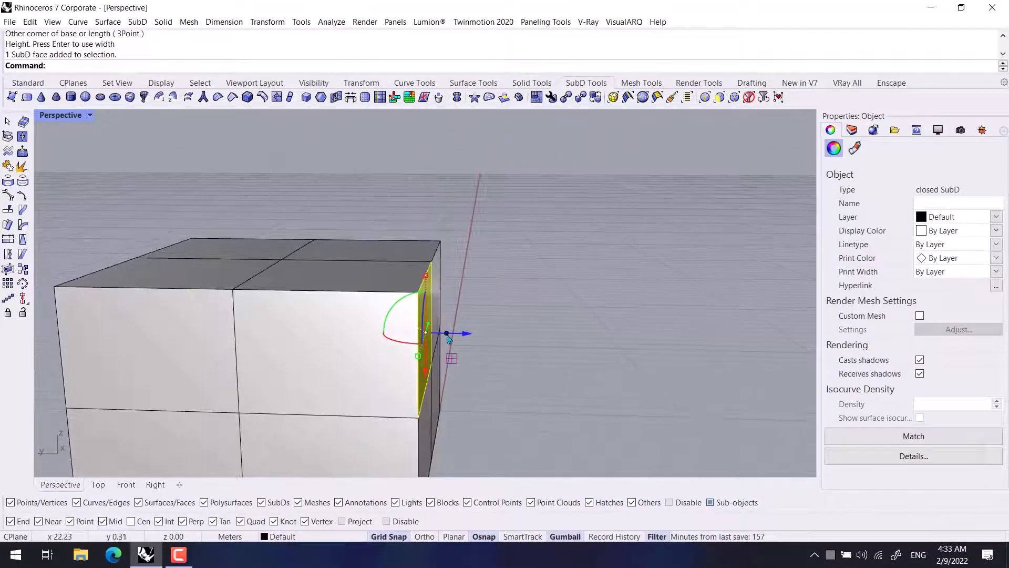
pyautogui.moveTo(448, 336); pyautogui.dragTo(561, 337)
pyautogui.click(607, 330)
# Turn off grid snapping so that faces can be moved freely
pyautogui.moveTo(607, 330); pyautogui.dragTo(597, 361, button='right')
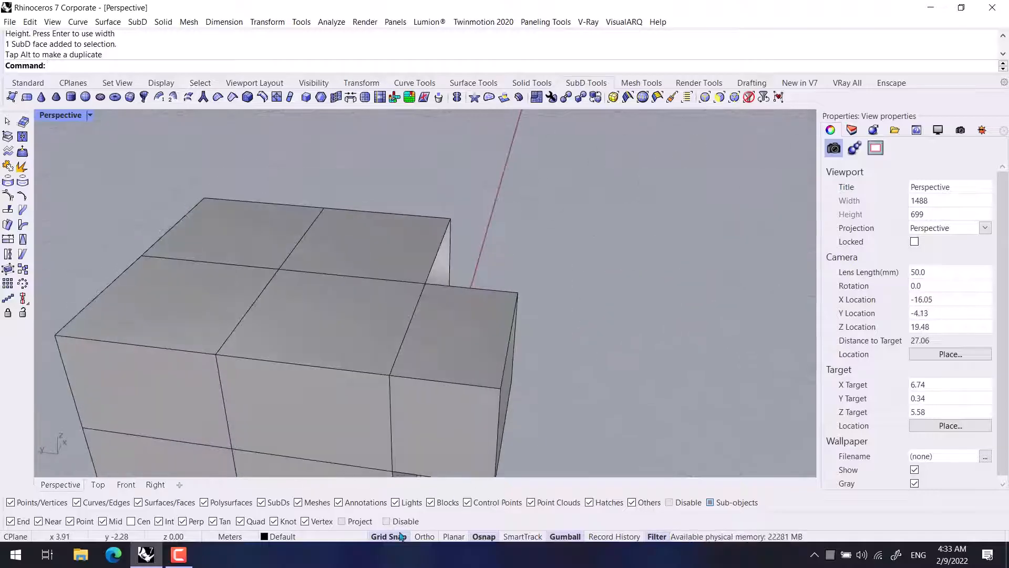
pyautogui.click(401, 536)
pyautogui.scroll(-3, 493, 471)
# Extrude an upper face on the box's positive X side outward by about 2.9 m
pyautogui.moveTo(493, 471); pyautogui.dragTo(513, 332, button='right')
pyautogui.click(513, 332)
pyautogui.moveTo(526, 324); pyautogui.dragTo(581, 339)
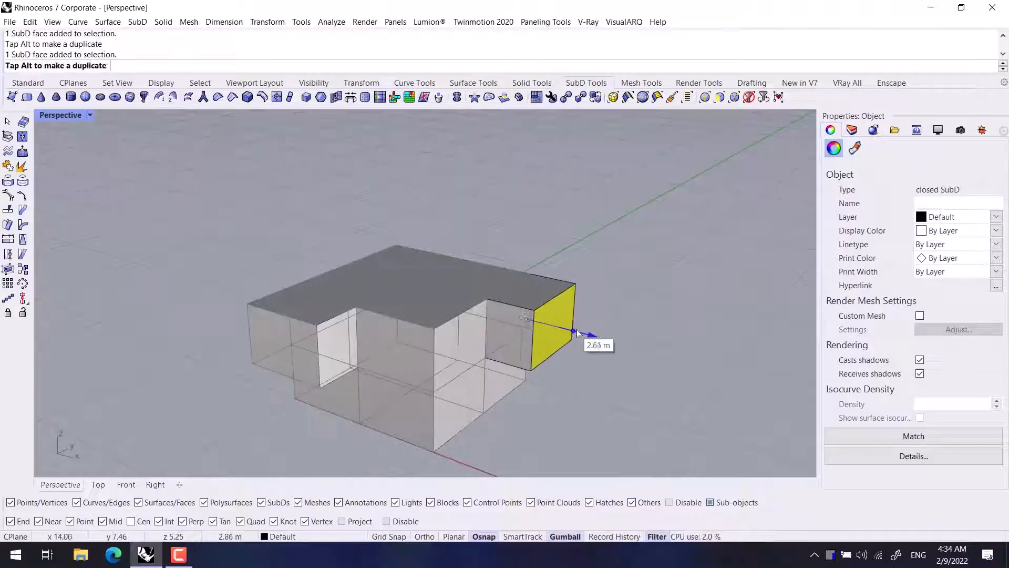
pyautogui.click(658, 284)
# Extrude an upper face on the box's positive Y side outward and switch the SubD to smooth display
pyautogui.moveTo(658, 284); pyautogui.dragTo(599, 322, button='right')
pyautogui.click(600, 323)
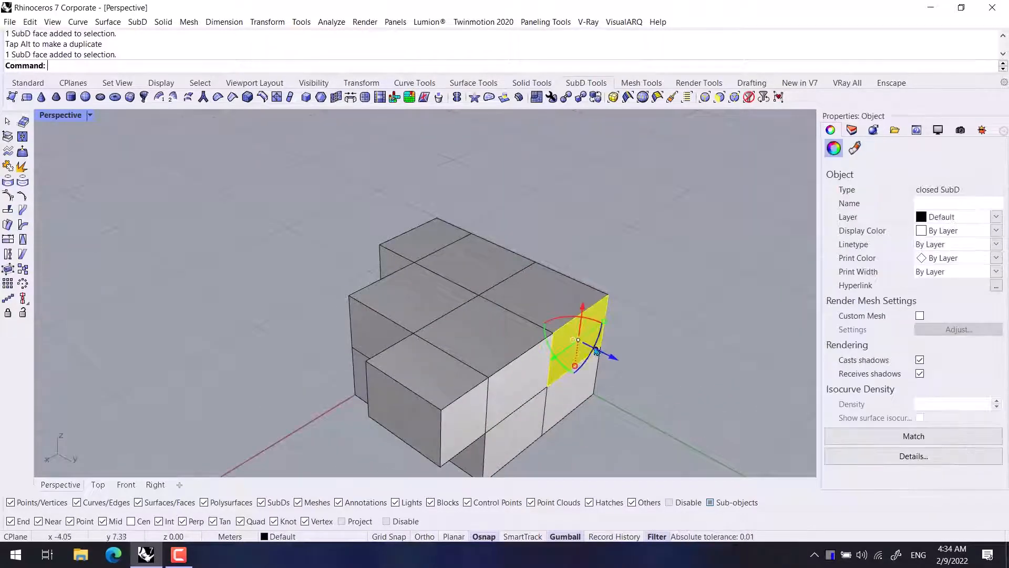
pyautogui.moveTo(596, 350); pyautogui.dragTo(649, 374)
pyautogui.click(685, 300)
pyautogui.press('Tab')
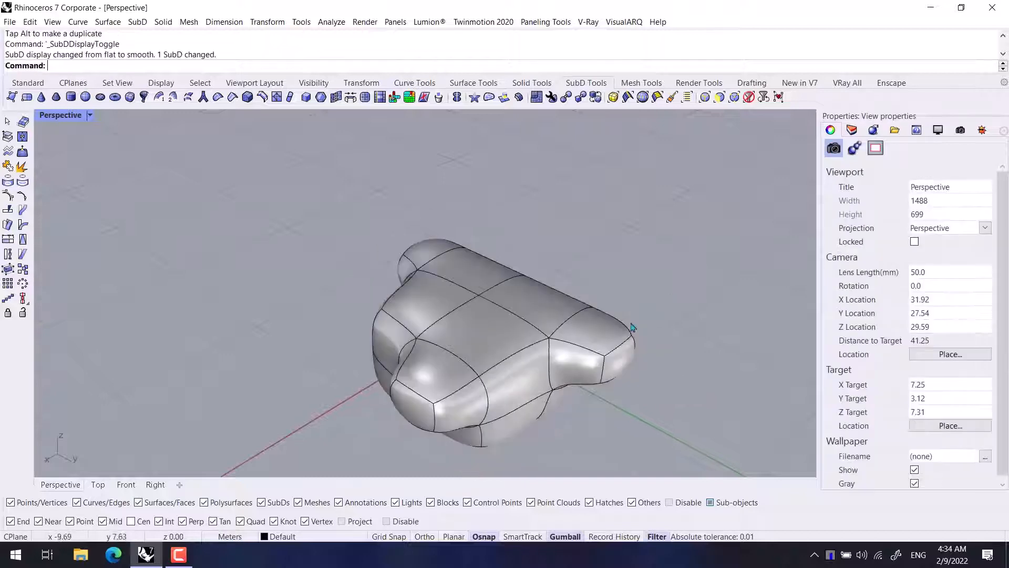
pyautogui.moveTo(631, 326); pyautogui.dragTo(524, 392, button='right')
# Undo the face extrusions and return the SubD box to flat display
pyautogui.hotkey('ctrl', 'z')
pyautogui.hotkey('ctrl', 'z')
pyautogui.scroll(5, 494, 349)
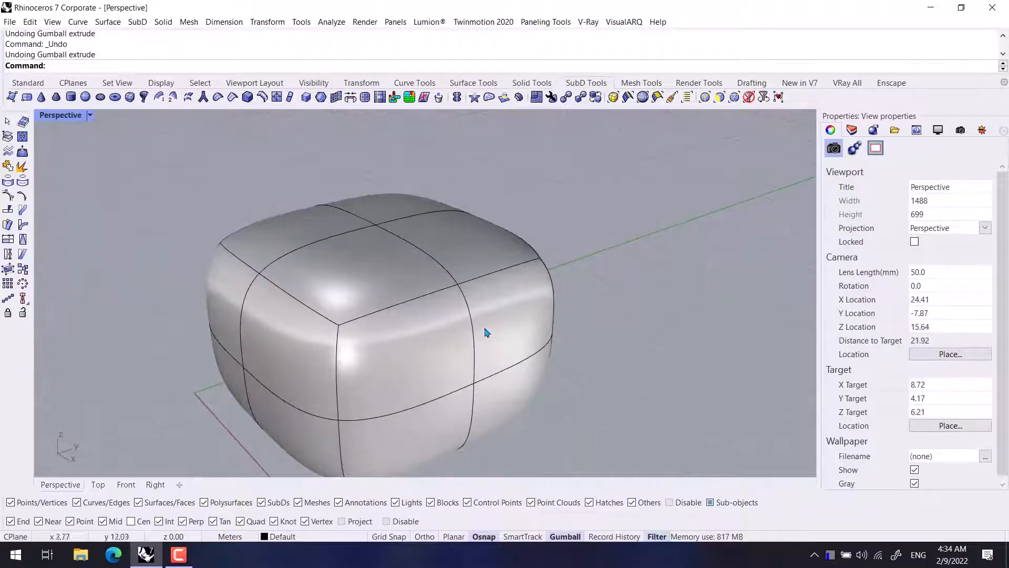
pyautogui.press('Tab')
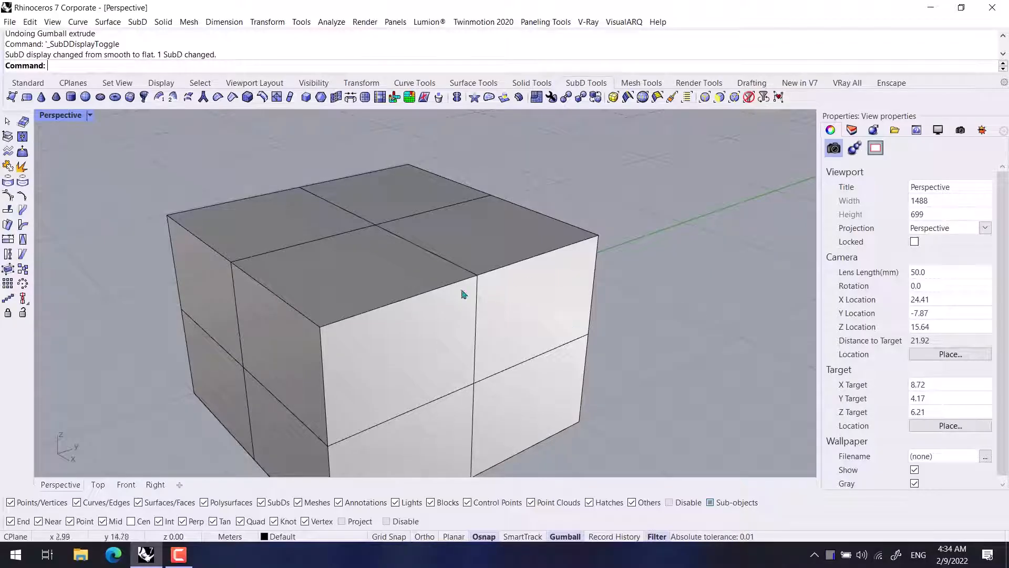
# Inset the upper face nearest the Y end of the box's positive X side by 0.5 m
pyautogui.click(320, 97)
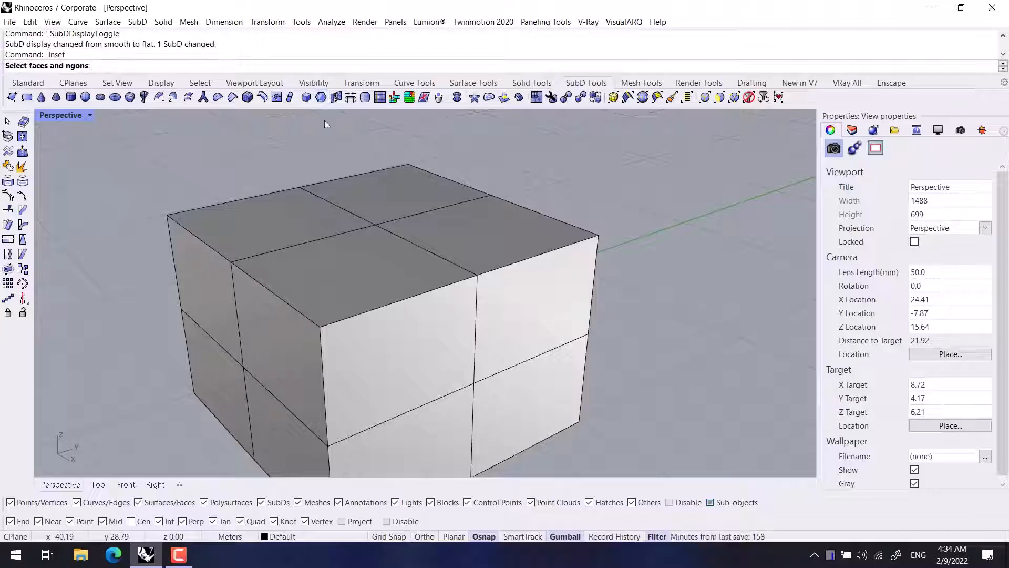
pyautogui.click(531, 305)
pyautogui.moveTo(531, 322); pyautogui.dragTo(536, 295, button='right')
pyautogui.rightClick(533, 292)
pyautogui.scroll(8, 504, 273)
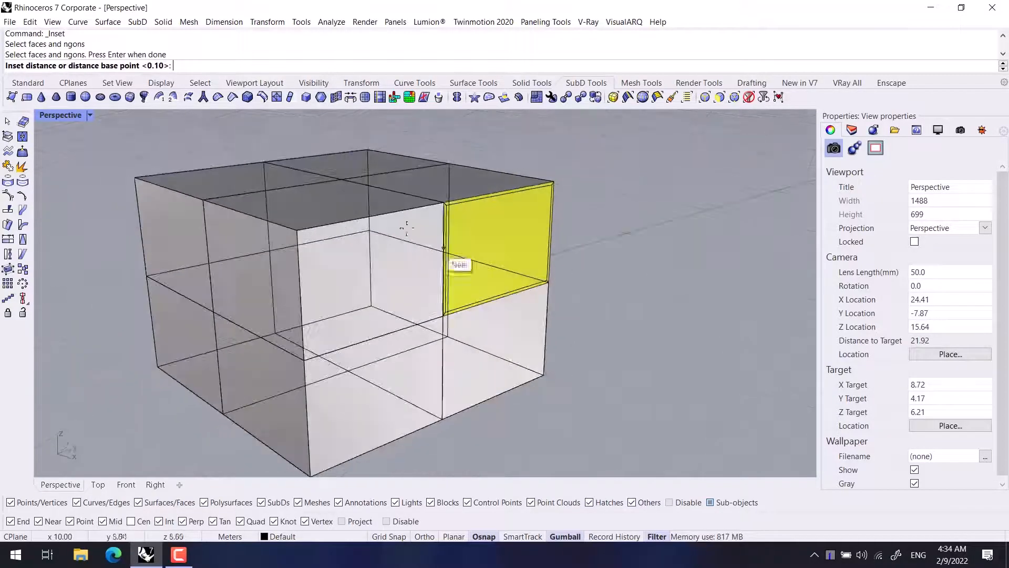
pyautogui.moveTo(415, 194); pyautogui.dragTo(444, 264, button='right')
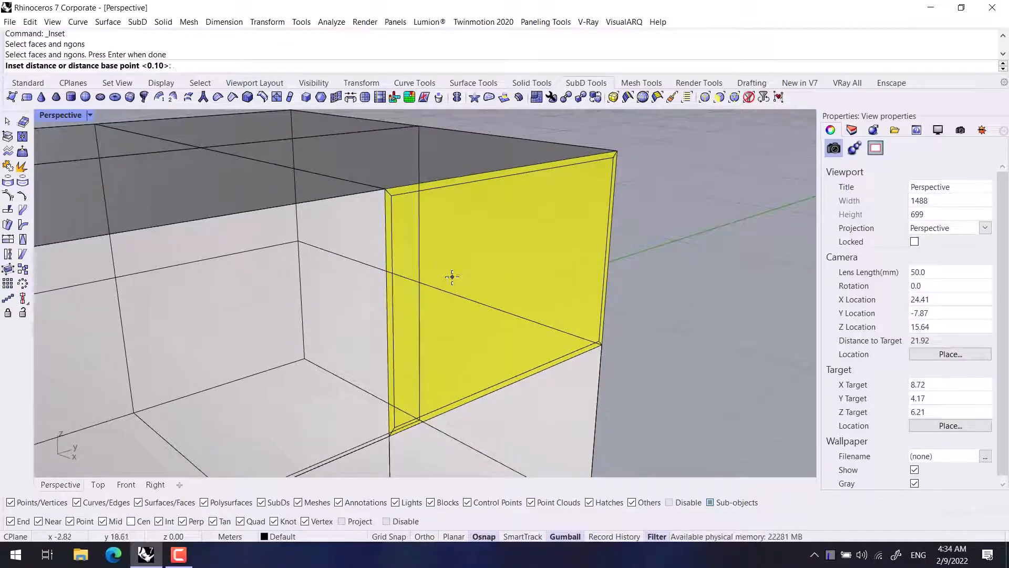
pyautogui.write('.5')
pyautogui.press('Return')
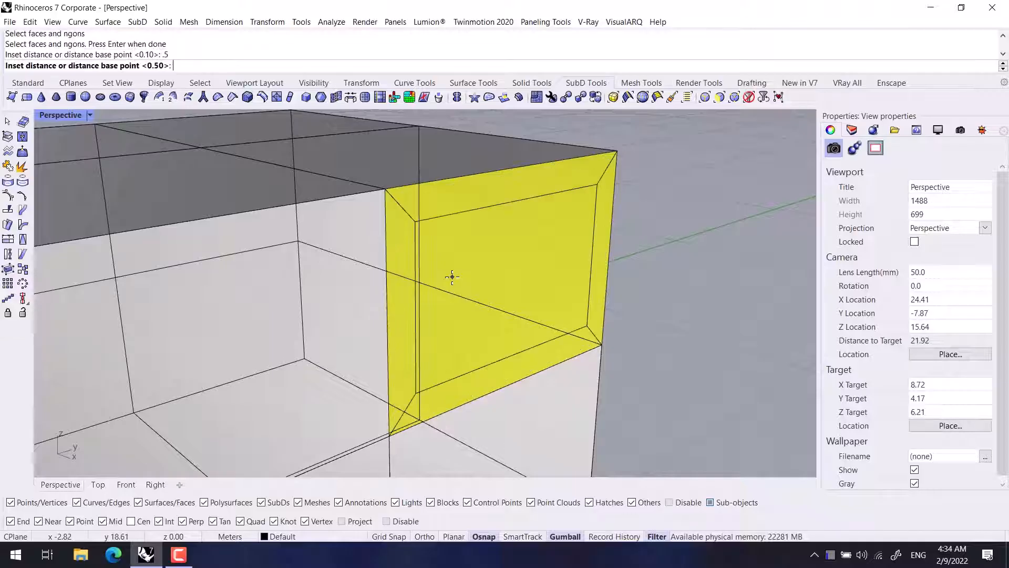
pyautogui.scroll(-3, 452, 276)
pyautogui.press('Return')
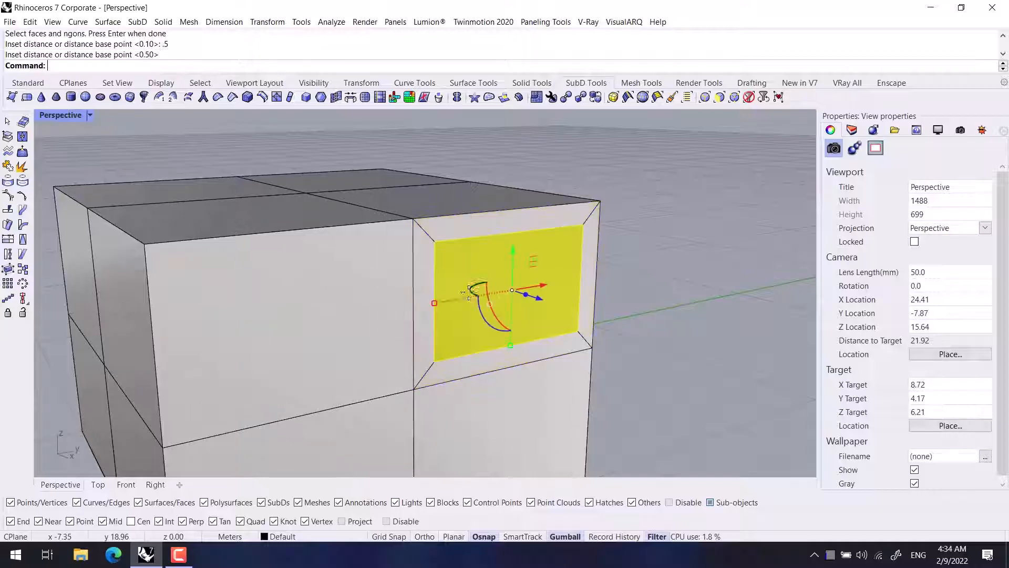
pyautogui.moveTo(463, 284); pyautogui.dragTo(489, 268, button='right')
pyautogui.click(670, 340)
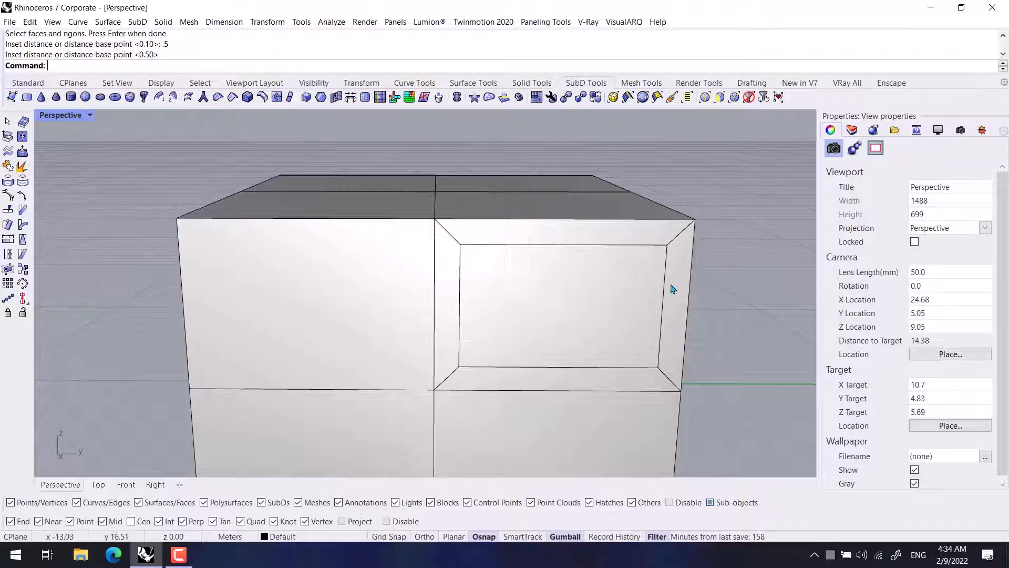
pyautogui.doubleClick(162, 45)
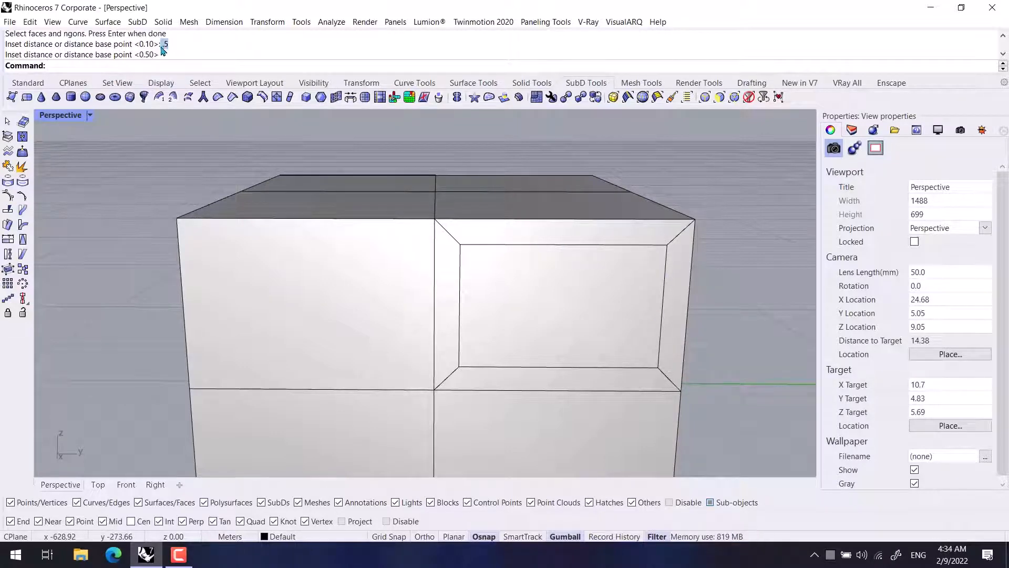
pyautogui.click(167, 47)
# Extrude the inset face inward to form a shallow recess in the box
pyautogui.moveTo(486, 331); pyautogui.dragTo(588, 341, button='right')
pyautogui.keyDown('ctrl'); pyautogui.keyDown('shift'); pyautogui.click(511, 307); pyautogui.keyUp('shift'); pyautogui.keyUp('ctrl')
pyautogui.moveTo(512, 311); pyautogui.dragTo(483, 300, button='right')
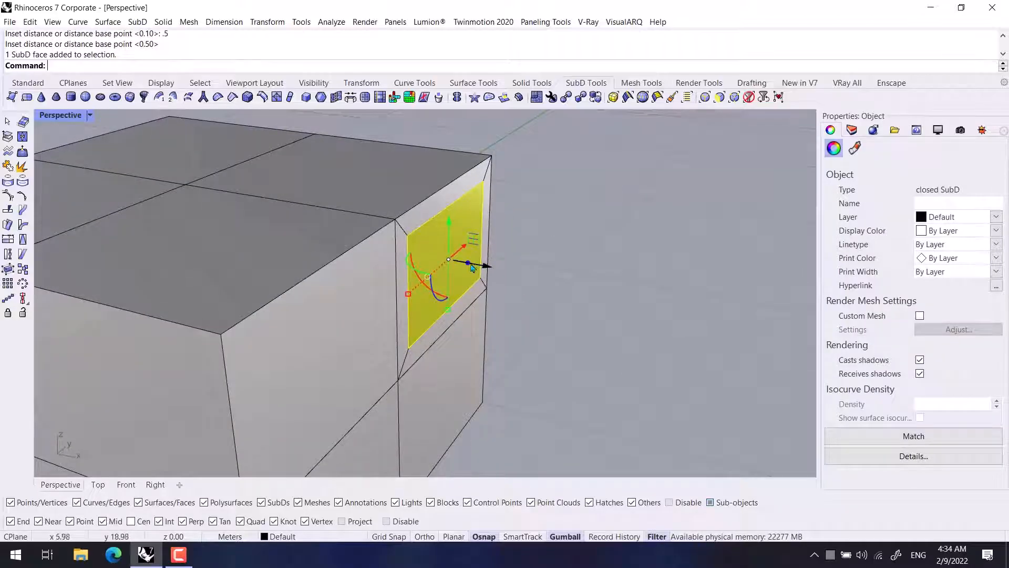
pyautogui.moveTo(471, 266); pyautogui.dragTo(445, 260)
pyautogui.click(554, 269)
# Inset the upper face beside the recess by a distance of 0.50 m
pyautogui.moveTo(583, 370); pyautogui.dragTo(376, 345, button='right')
pyautogui.keyDown('ctrl'); pyautogui.keyDown('shift'); pyautogui.click(376, 345); pyautogui.keyUp('shift'); pyautogui.keyUp('ctrl')
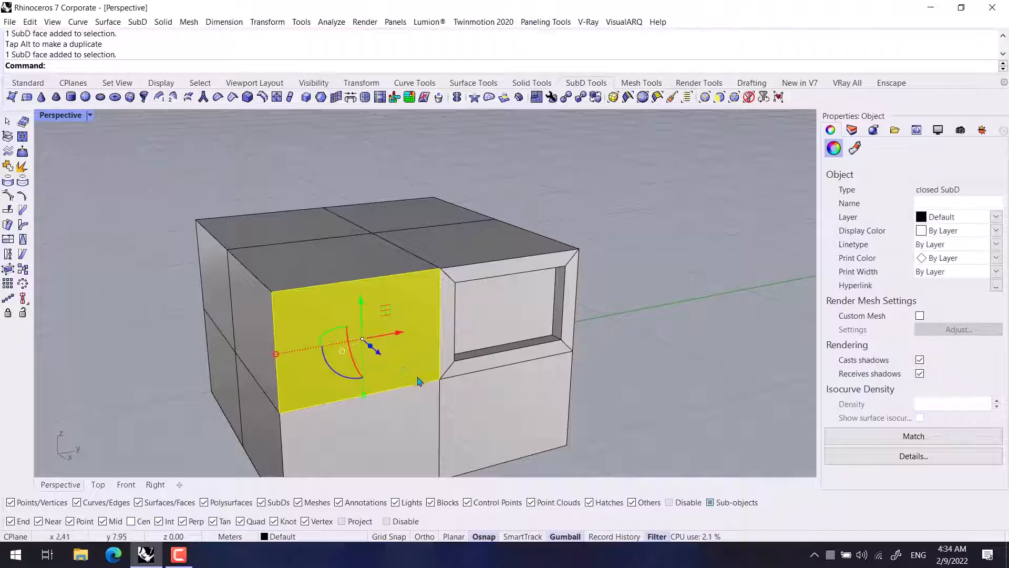
pyautogui.keyDown('shift'); pyautogui.moveTo(418, 377); pyautogui.dragTo(466, 346, button='right'); pyautogui.keyUp('shift')
pyautogui.rightClick(203, 166)
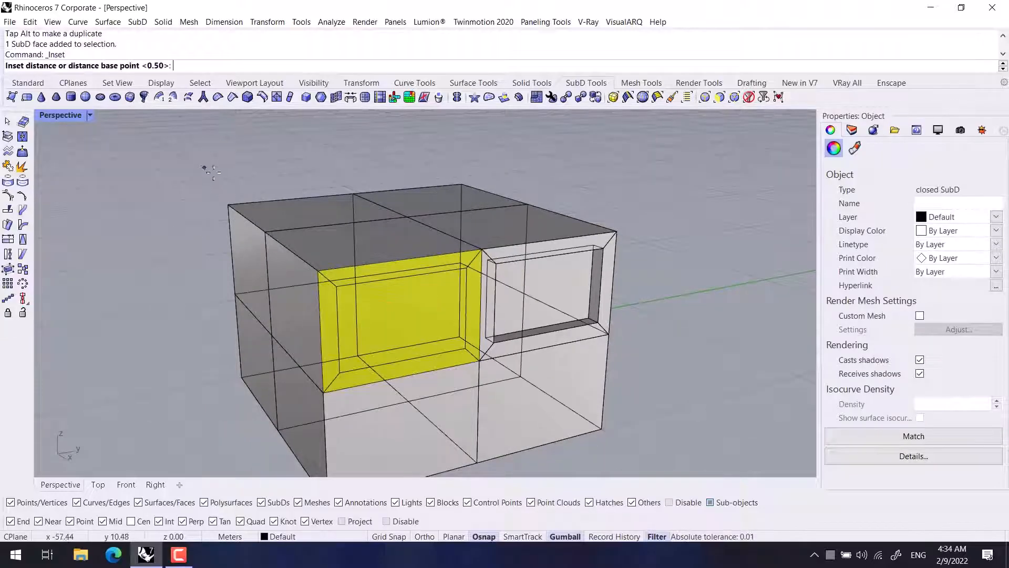
pyautogui.rightClick(354, 339)
# Extrude the second inset face outward and switch the SubD to smooth display
pyautogui.moveTo(417, 335); pyautogui.dragTo(401, 353)
pyautogui.press('Escape')
pyautogui.moveTo(401, 354); pyautogui.dragTo(500, 357, button='right')
pyautogui.press('Tab')
pyautogui.scroll(2, 500, 346)
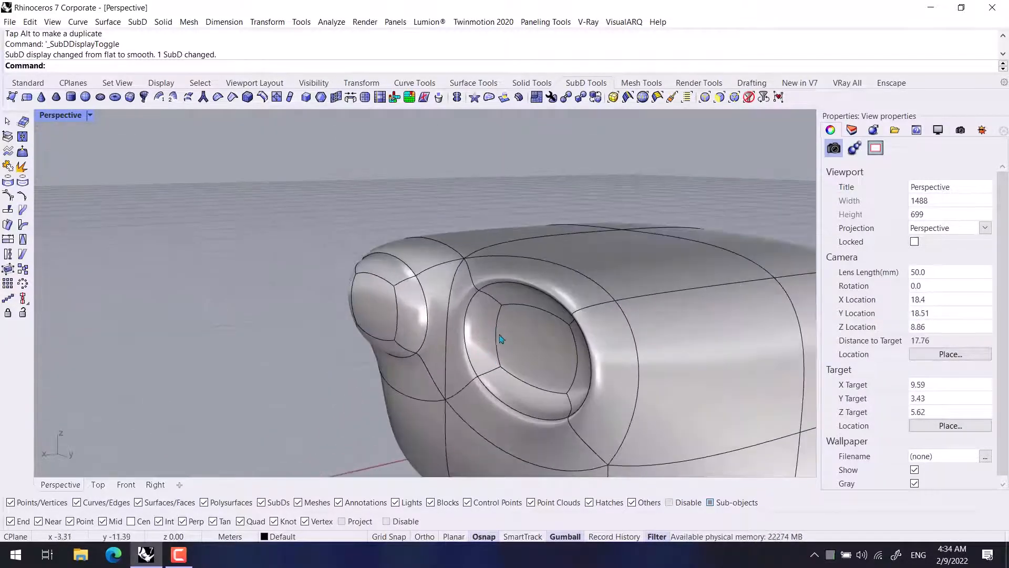
# Undo both insets and their extrusions, and return the SubD box to flat display
pyautogui.hotkey('ctrl', 'z')
pyautogui.hotkey('ctrl', 'z')
pyautogui.hotkey('ctrl', 'z')
pyautogui.hotkey('ctrl', 'z')
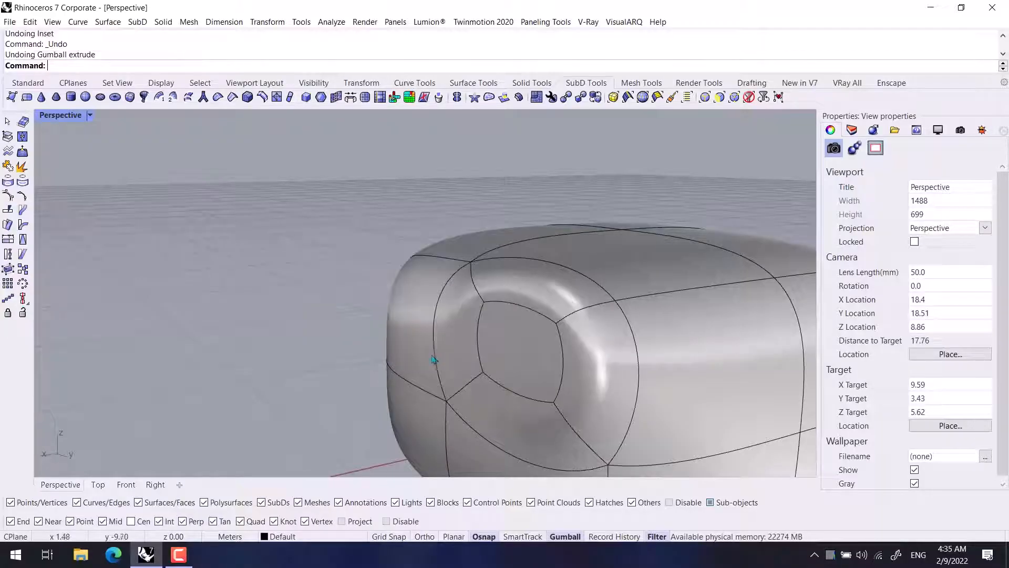
pyautogui.press('Tab')
pyautogui.moveTo(360, 371); pyautogui.dragTo(407, 352, button='right')
pyautogui.scroll(-3, 408, 351)
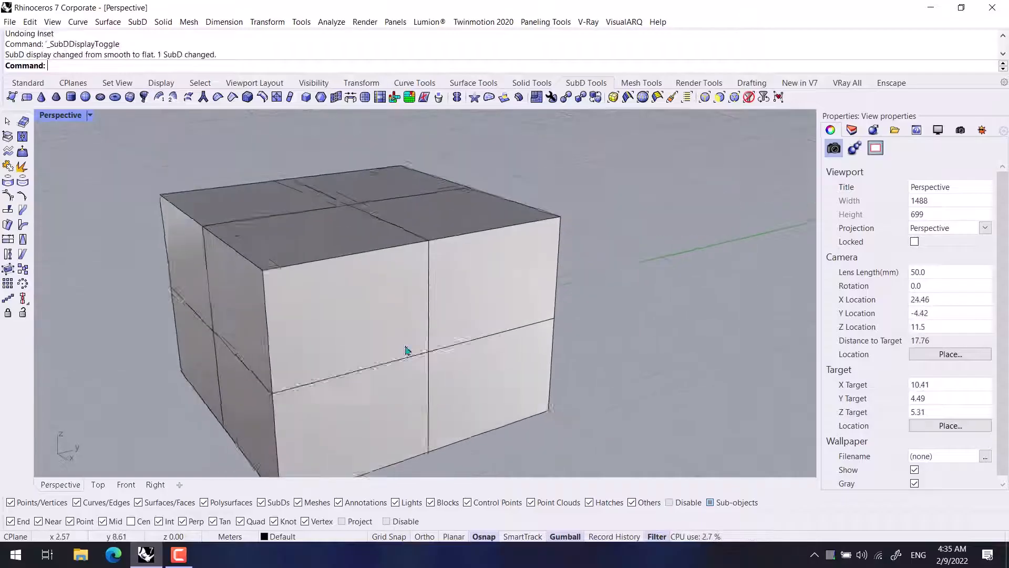
# Inset the two adjacent upper side faces together in Group mode with a distance of 0.50 m
pyautogui.keyDown('ctrl'); pyautogui.keyDown('shift'); pyautogui.click(405, 331); pyautogui.keyUp('shift'); pyautogui.keyUp('ctrl')
pyautogui.keyDown('ctrl'); pyautogui.keyDown('shift'); pyautogui.click(481, 304); pyautogui.keyUp('shift'); pyautogui.keyUp('ctrl')
pyautogui.moveTo(479, 336); pyautogui.dragTo(528, 291, button='right')
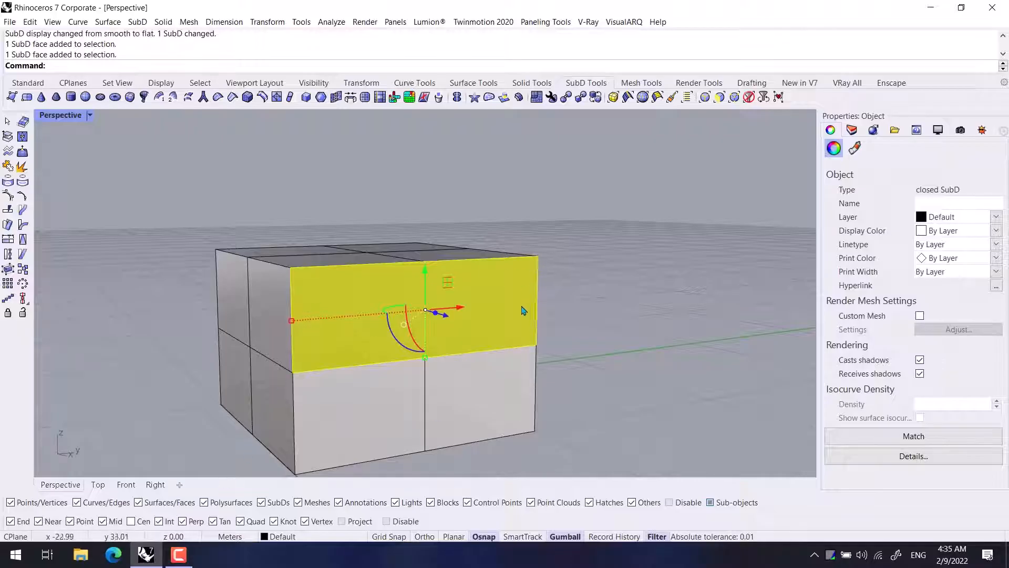
pyautogui.moveTo(523, 310); pyautogui.dragTo(471, 326, button='right')
pyautogui.click(321, 97)
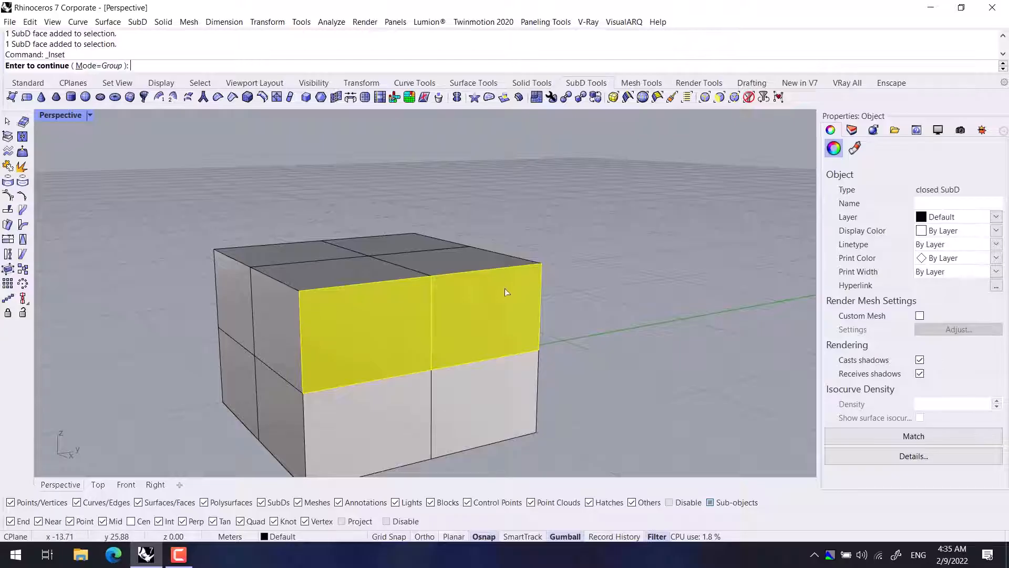
pyautogui.press('Return')
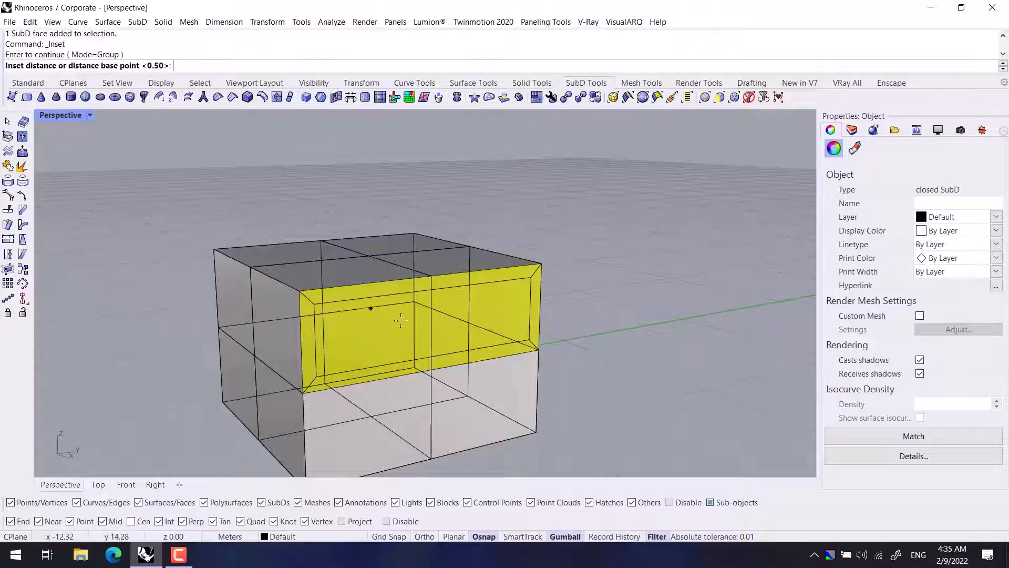
pyautogui.moveTo(401, 320); pyautogui.dragTo(394, 365, button='right')
pyautogui.press('Return')
# Extrude the group-inset faces outward from the box as one block
pyautogui.moveTo(221, 394); pyautogui.dragTo(409, 374, button='right')
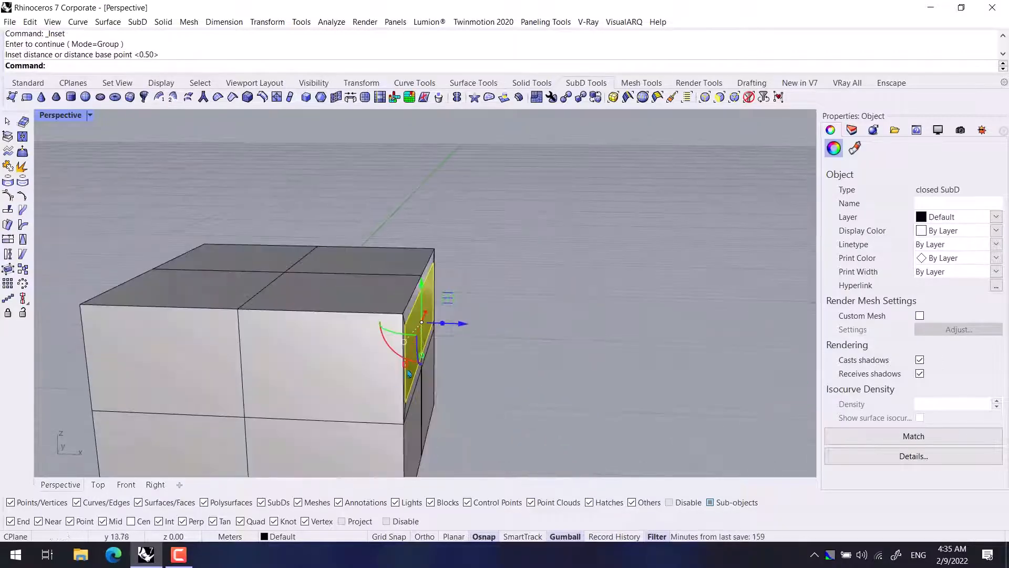
pyautogui.moveTo(442, 323); pyautogui.dragTo(508, 325)
pyautogui.click(547, 428)
# Inset the two lower faces on the adjoining side in Single mode with a distance of 0.50 m
pyautogui.moveTo(547, 428); pyautogui.dragTo(435, 317, button='right')
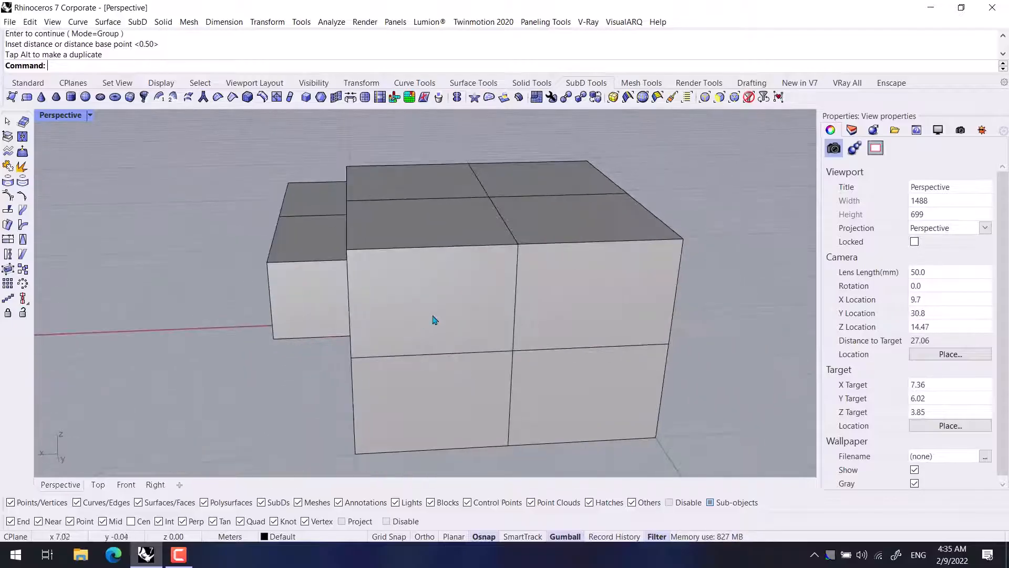
pyautogui.keyDown('ctrl'); pyautogui.keyDown('shift'); pyautogui.click(482, 387); pyautogui.keyUp('shift'); pyautogui.keyUp('ctrl')
pyautogui.keyDown('ctrl'); pyautogui.keyDown('shift'); pyautogui.click(604, 378); pyautogui.keyUp('shift'); pyautogui.keyUp('ctrl')
pyautogui.moveTo(604, 379); pyautogui.dragTo(446, 336, button='right')
pyautogui.click(320, 97)
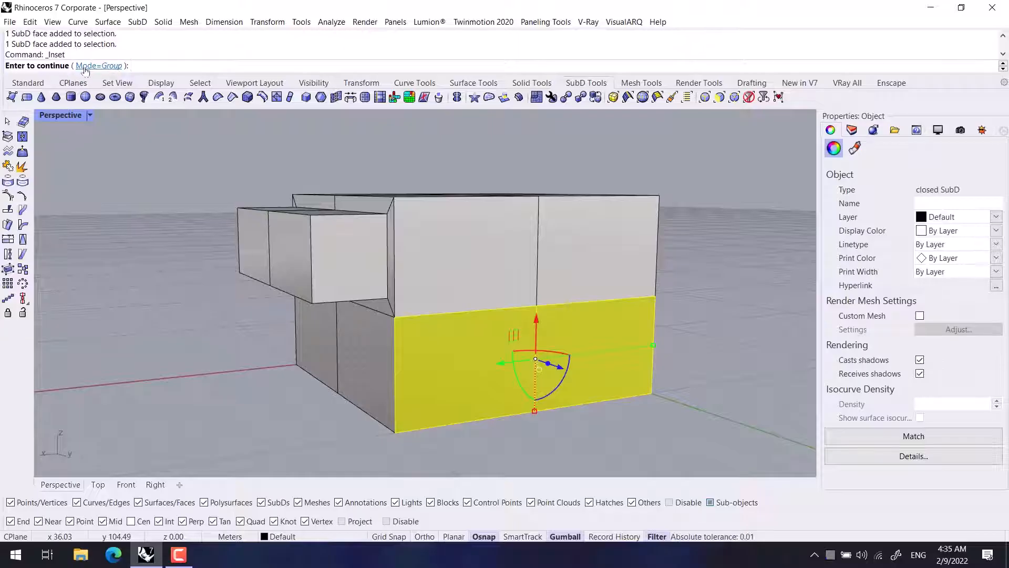
pyautogui.click(95, 66)
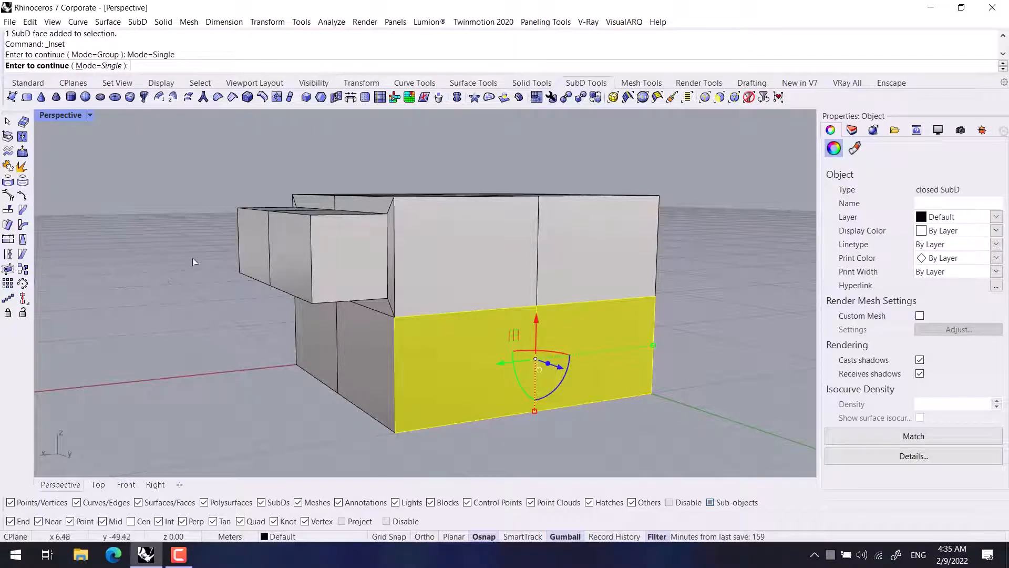
pyautogui.moveTo(194, 259); pyautogui.dragTo(278, 308, button='right')
pyautogui.rightClick(242, 342)
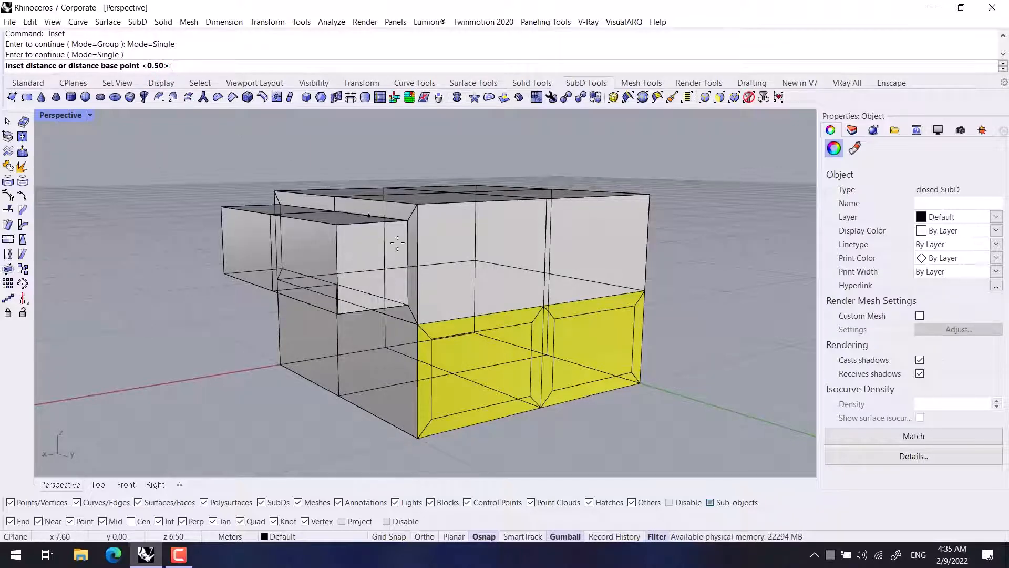
pyautogui.moveTo(394, 236); pyautogui.dragTo(424, 338, button='right')
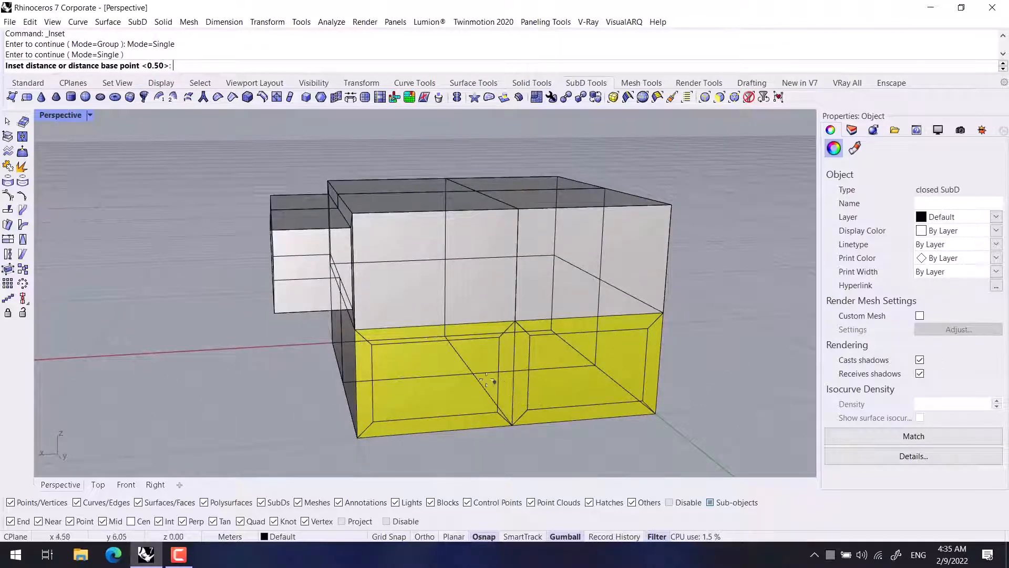
pyautogui.moveTo(292, 401); pyautogui.dragTo(351, 384, button='right')
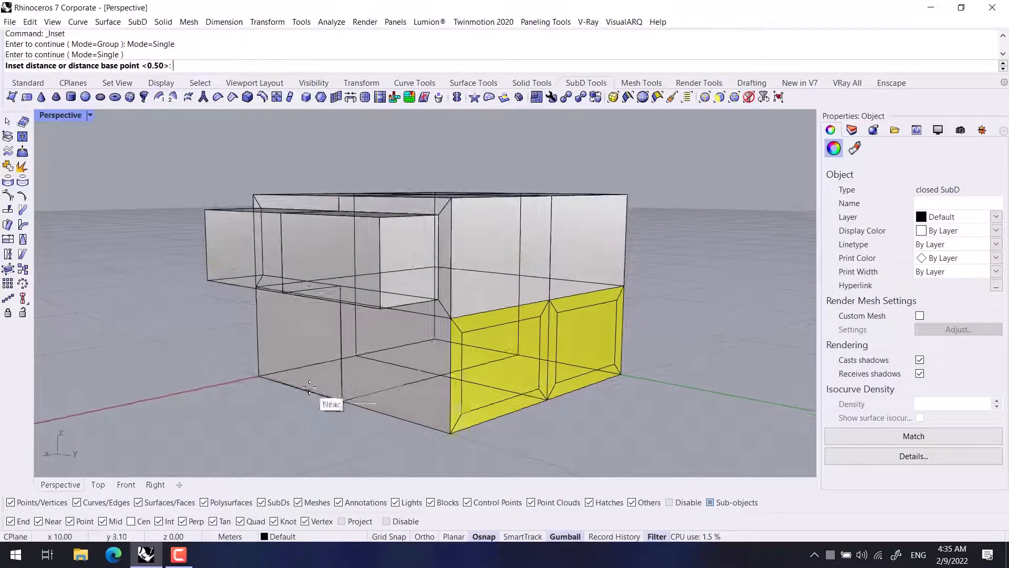
pyautogui.rightClick(316, 395)
# Extrude both individually inset lower faces outward together
pyautogui.click(205, 433)
pyautogui.scroll(-5, 220, 424)
pyautogui.scroll(7, 353, 400)
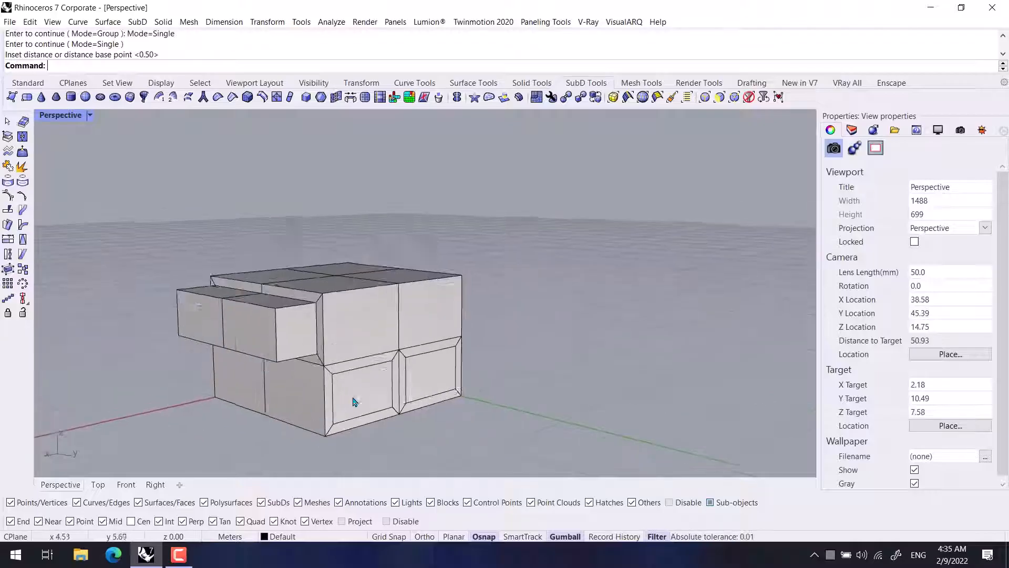
pyautogui.keyDown('ctrl'); pyautogui.keyDown('shift'); pyautogui.click(365, 389); pyautogui.keyUp('shift'); pyautogui.keyUp('ctrl')
pyautogui.keyDown('ctrl'); pyautogui.keyDown('shift'); pyautogui.click(480, 351); pyautogui.keyUp('shift'); pyautogui.keyUp('ctrl')
pyautogui.moveTo(481, 351); pyautogui.dragTo(461, 378, button='right')
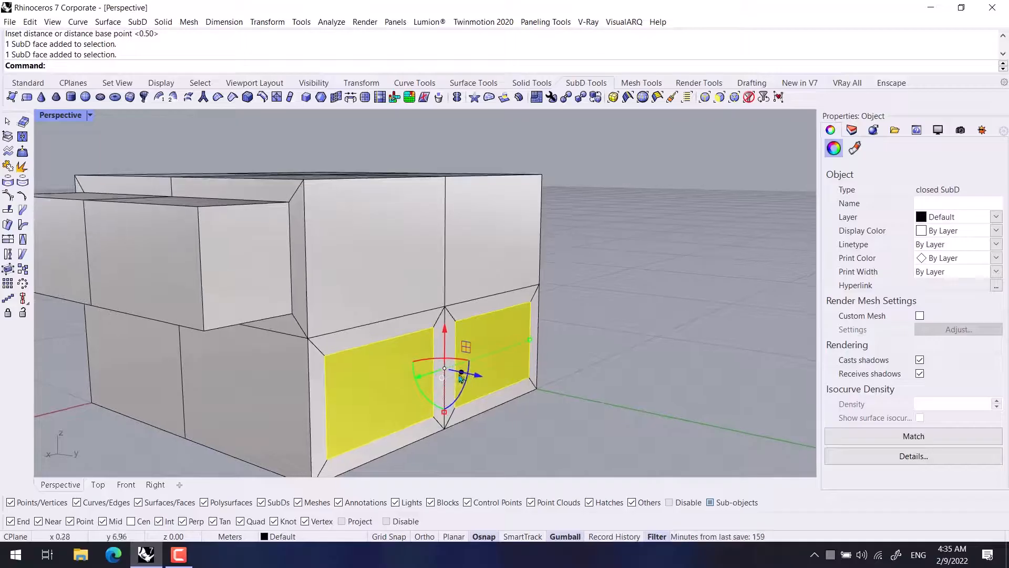
pyautogui.moveTo(462, 374); pyautogui.dragTo(494, 394)
pyautogui.click(642, 333)
# Switch the SubD to smooth display and inspect the rounded group and single extrusions
pyautogui.press('Tab')
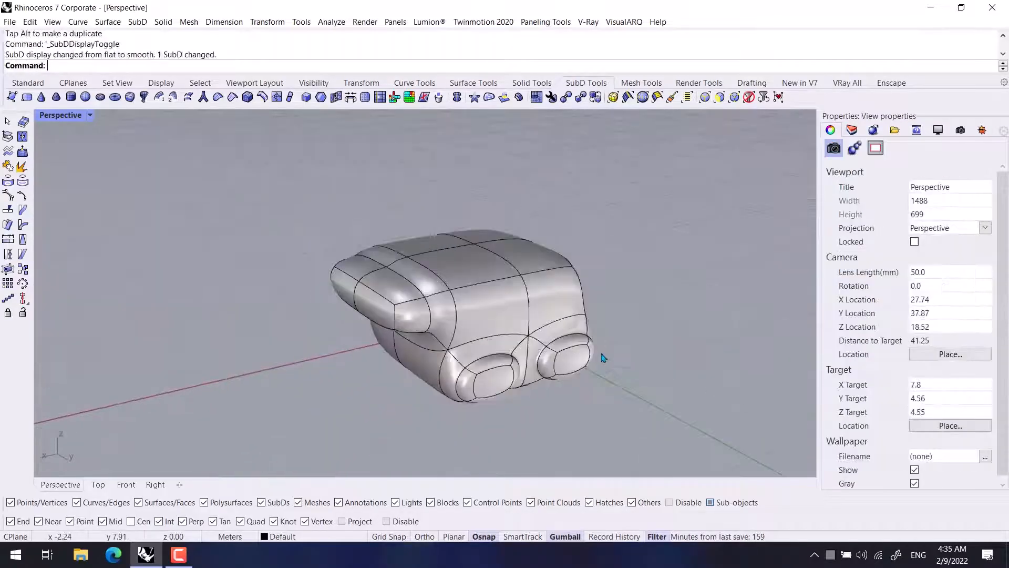
pyautogui.moveTo(547, 399); pyautogui.dragTo(584, 410, button='right')
pyautogui.scroll(2, 576, 326)
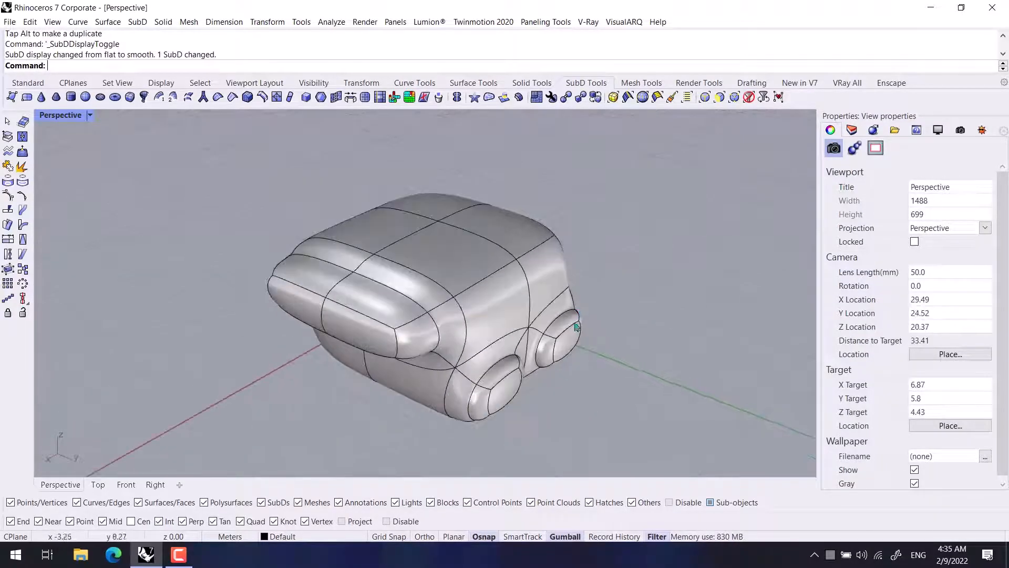
pyautogui.moveTo(461, 353); pyautogui.dragTo(416, 326, button='right')
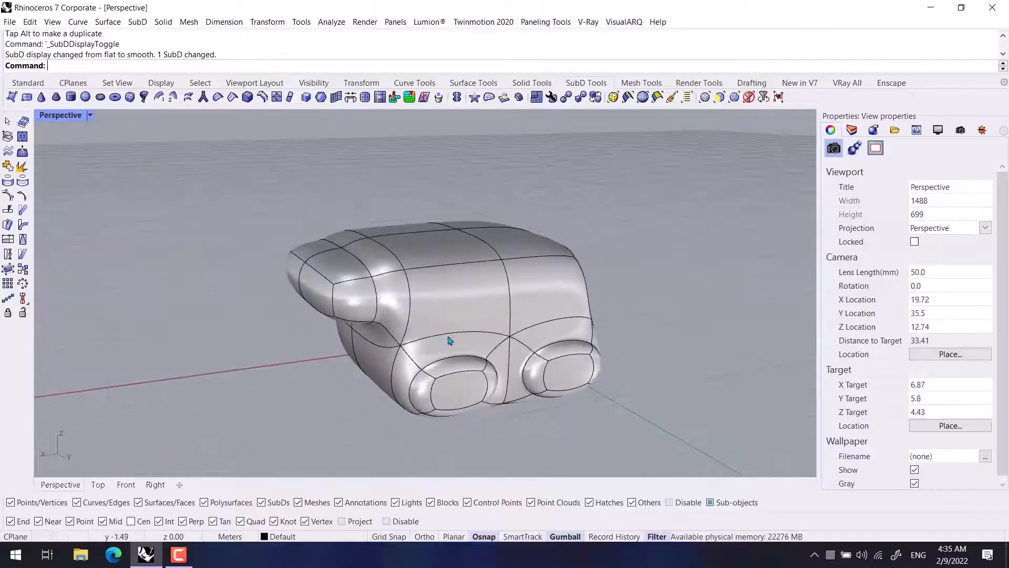
pyautogui.keyDown('shift'); pyautogui.moveTo(662, 295); pyautogui.dragTo(560, 309, button='right'); pyautogui.keyUp('shift')
# Undo both insets and their extrusions, and return the plain SubD box to flat display
pyautogui.hotkey('ctrl', 'z')
pyautogui.hotkey('ctrl', 'z')
pyautogui.hotkey('ctrl', 'z')
pyautogui.hotkey('ctrl', 'z')
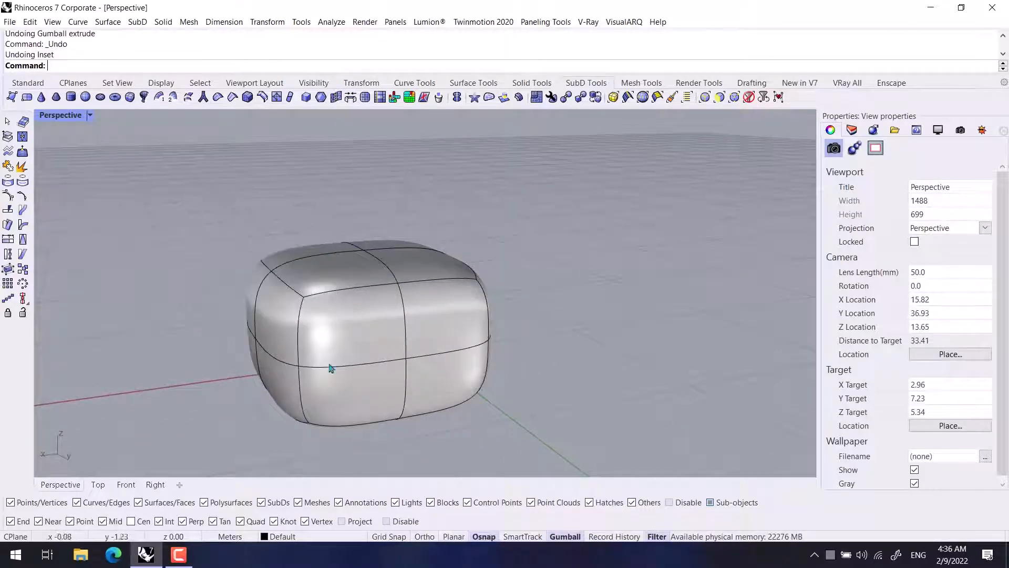
pyautogui.moveTo(329, 364); pyautogui.dragTo(410, 364, button='right')
pyautogui.press('Tab')
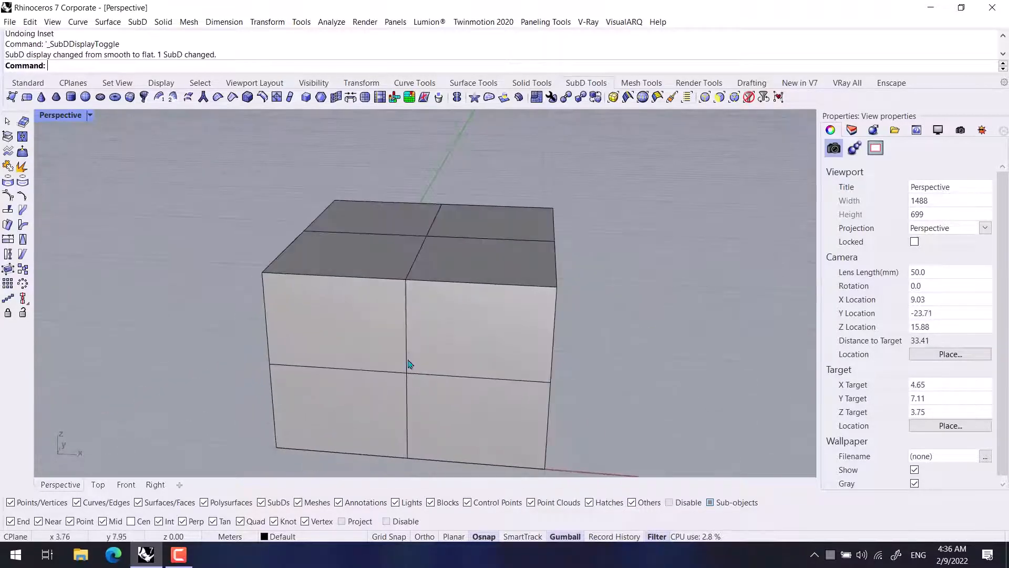
# Subdivide one of the four top faces of the SubD box
pyautogui.moveTo(487, 210); pyautogui.dragTo(431, 174, button='right')
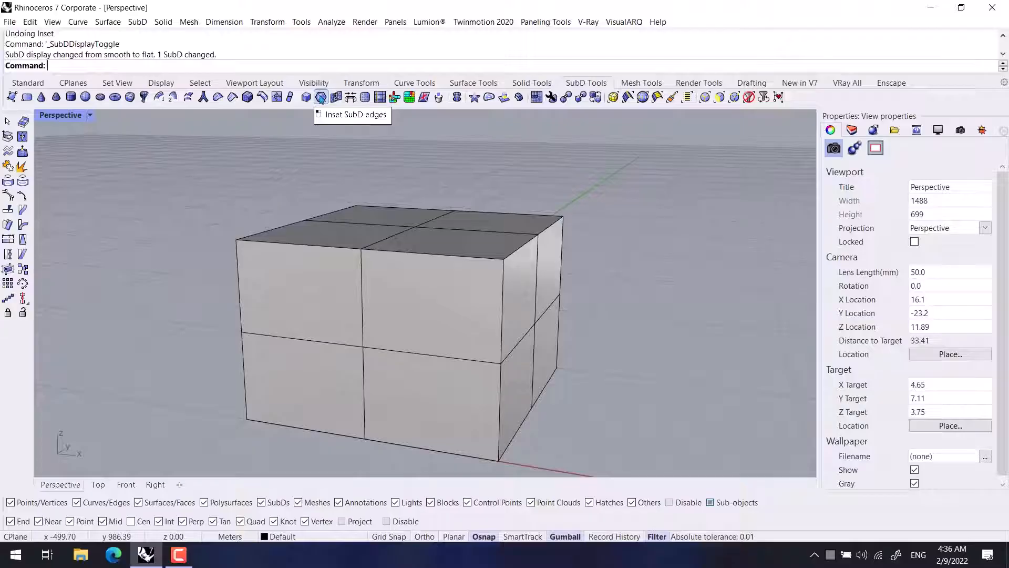
pyautogui.moveTo(473, 158); pyautogui.dragTo(516, 194, button='right')
pyautogui.moveTo(534, 145); pyautogui.dragTo(543, 242, button='right')
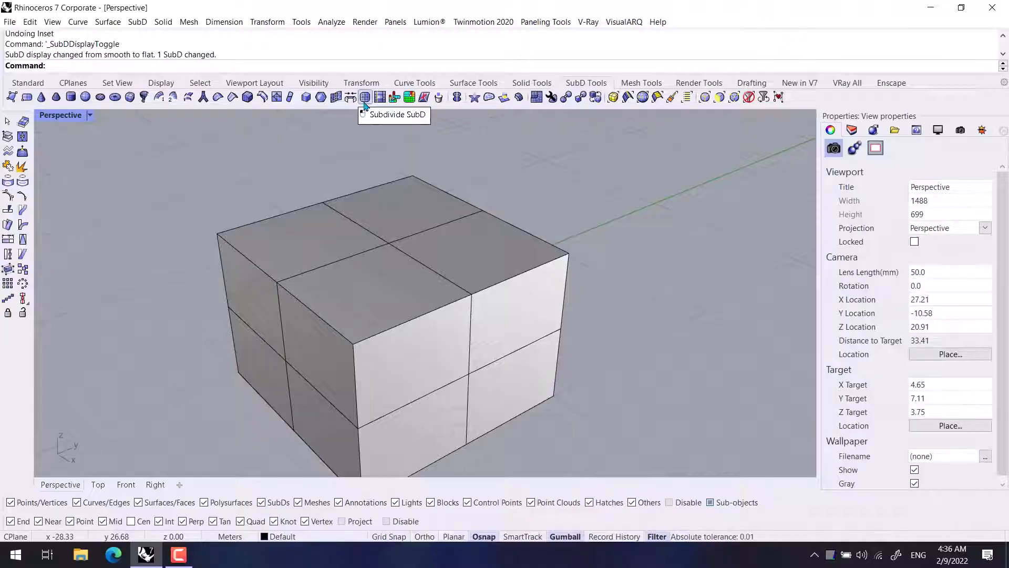
pyautogui.moveTo(466, 228); pyautogui.dragTo(441, 288, button='right')
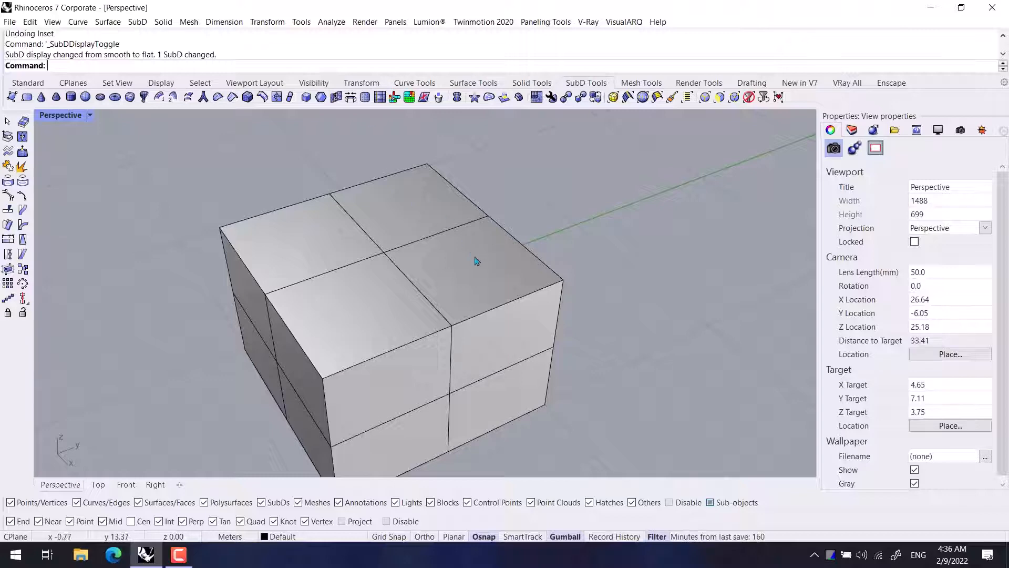
pyautogui.keyDown('ctrl'); pyautogui.keyDown('shift'); pyautogui.click(476, 261); pyautogui.keyUp('shift'); pyautogui.keyUp('ctrl')
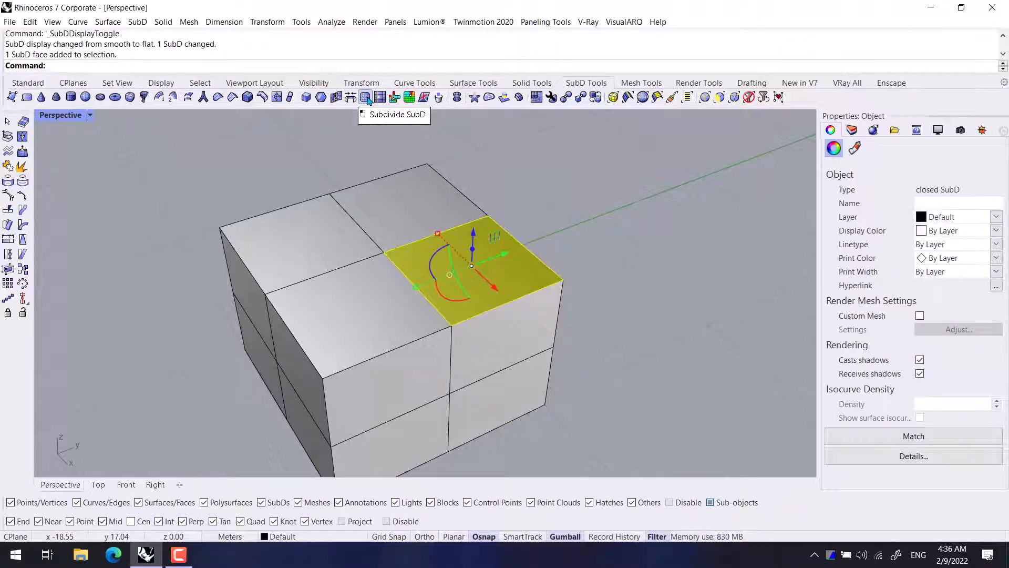
pyautogui.click(366, 98)
pyautogui.press('Escape')
# Subdivide the small new face nearest the centre of the box's top
pyautogui.moveTo(473, 247); pyautogui.dragTo(408, 310, button='right')
pyautogui.keyDown('ctrl'); pyautogui.keyDown('shift'); pyautogui.click(403, 255); pyautogui.keyUp('shift'); pyautogui.keyUp('ctrl')
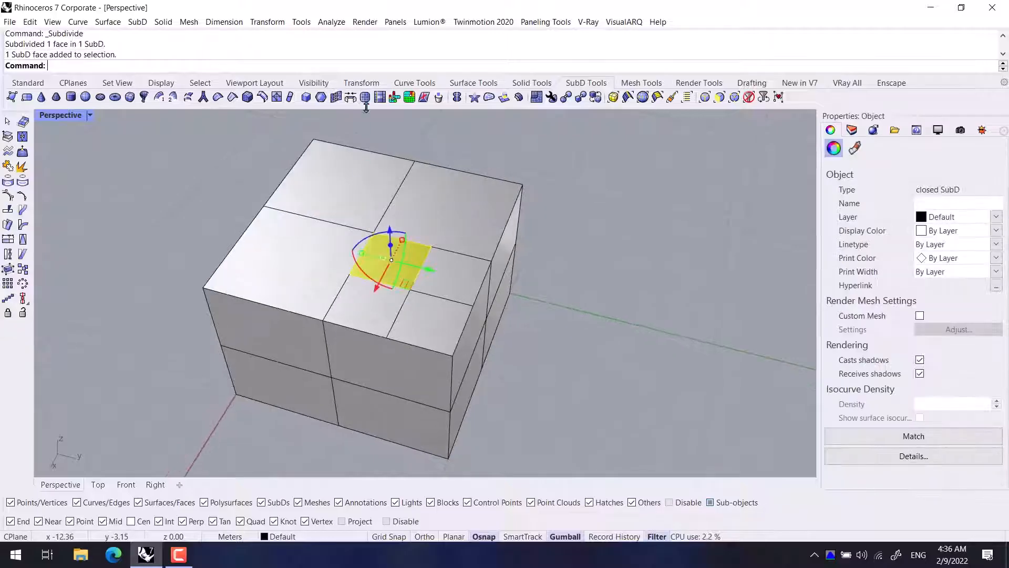
pyautogui.click(365, 97)
pyautogui.click(650, 303)
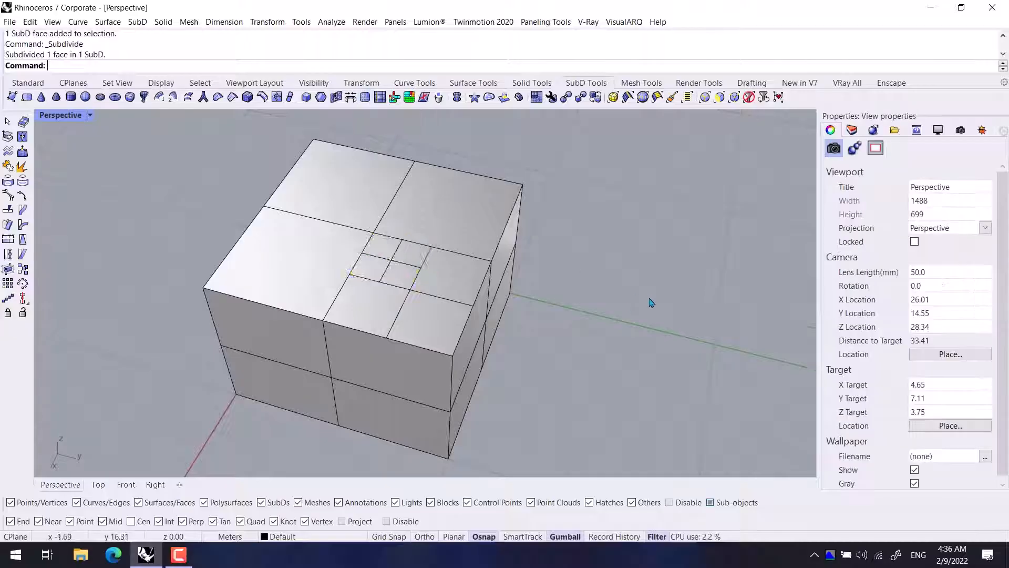
# Subdivide the smallest face at the top's centre corner once more
pyautogui.scroll(5, 395, 271)
pyautogui.keyDown('ctrl'); pyautogui.keyDown('shift'); pyautogui.click(395, 270); pyautogui.keyUp('shift'); pyautogui.keyUp('ctrl')
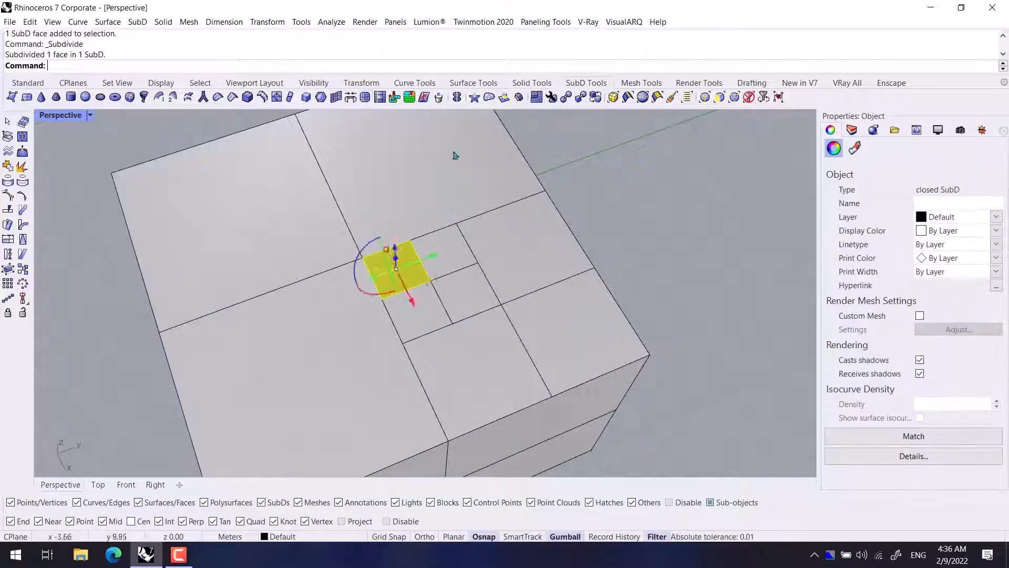
pyautogui.click(726, 237)
pyautogui.scroll(-4, 400, 462)
pyautogui.moveTo(424, 421); pyautogui.dragTo(368, 358, button='right')
pyautogui.scroll(3, 347, 348)
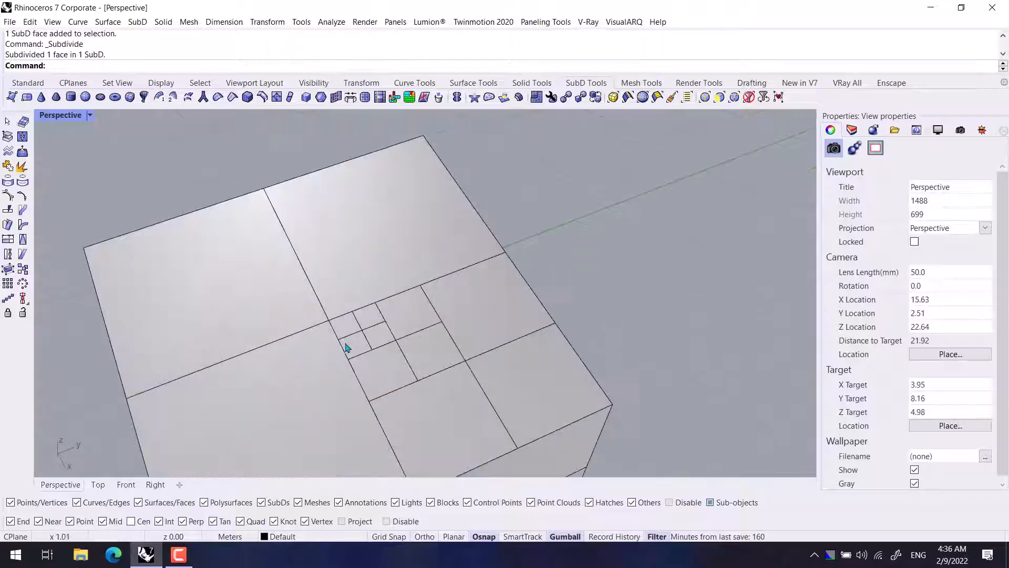
# Delete one second-level subdivided face and one of the smallest faces near the top's centre to open two holes
pyautogui.keyDown('shift'); pyautogui.moveTo(312, 378); pyautogui.dragTo(340, 348, button='right'); pyautogui.keyUp('shift')
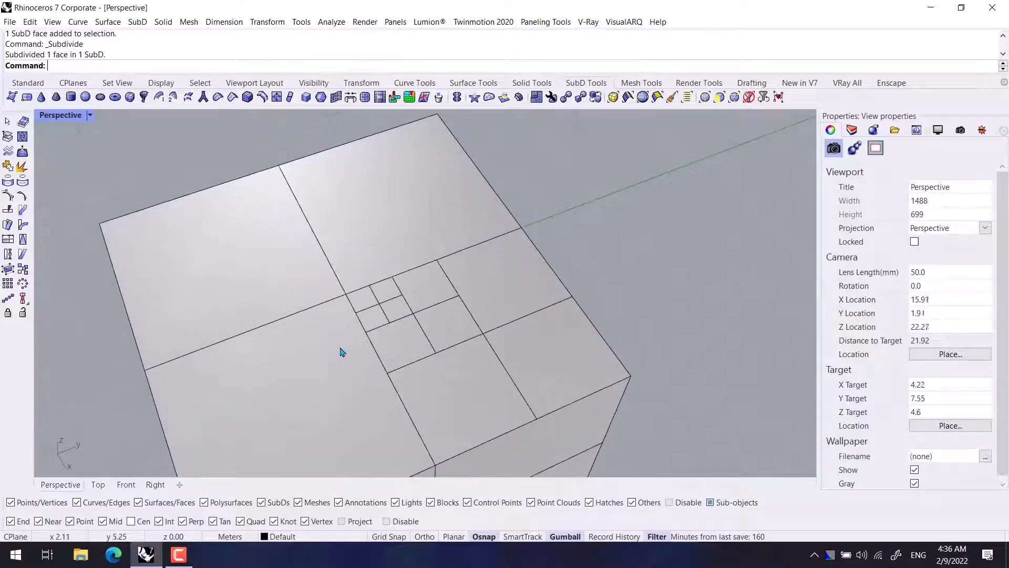
pyautogui.keyDown('ctrl'); pyautogui.keyDown('shift'); pyautogui.click(383, 351); pyautogui.keyUp('shift'); pyautogui.keyUp('ctrl')
pyautogui.moveTo(435, 354); pyautogui.dragTo(376, 261, button='right')
pyautogui.press('Delete')
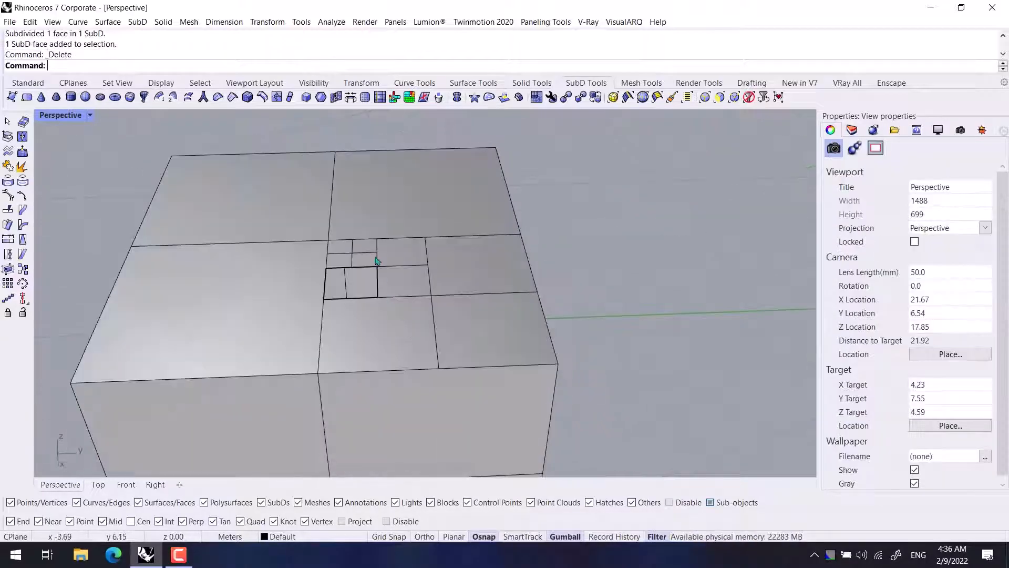
pyautogui.scroll(4, 376, 262)
pyautogui.scroll(-4, 361, 326)
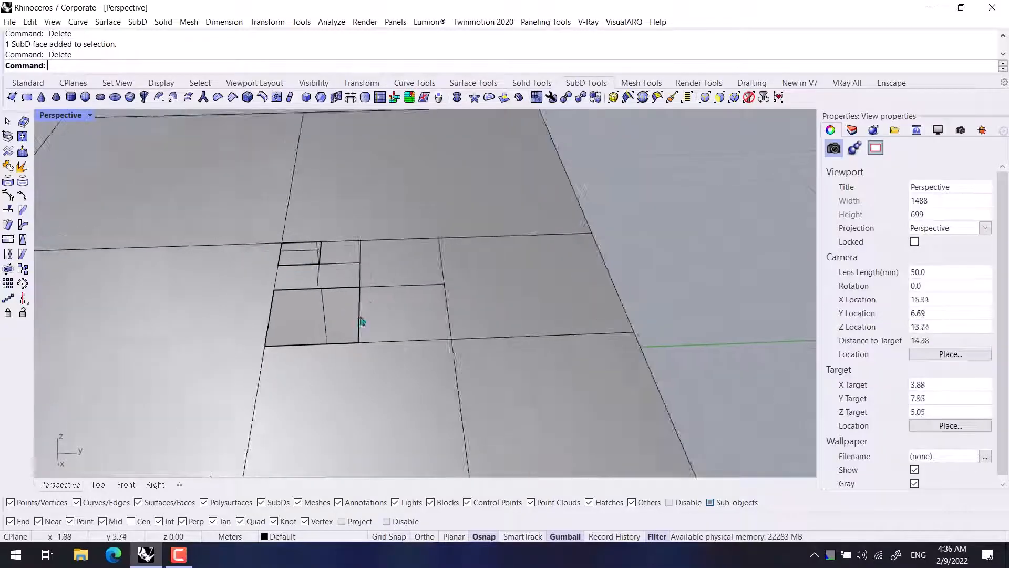
# Switch the SubD to smooth display and examine the two rounded openings and their edge loops
pyautogui.press('Tab')
pyautogui.scroll(-1, 360, 322)
pyautogui.moveTo(360, 322); pyautogui.dragTo(305, 292, button='right')
pyautogui.scroll(5, 315, 242)
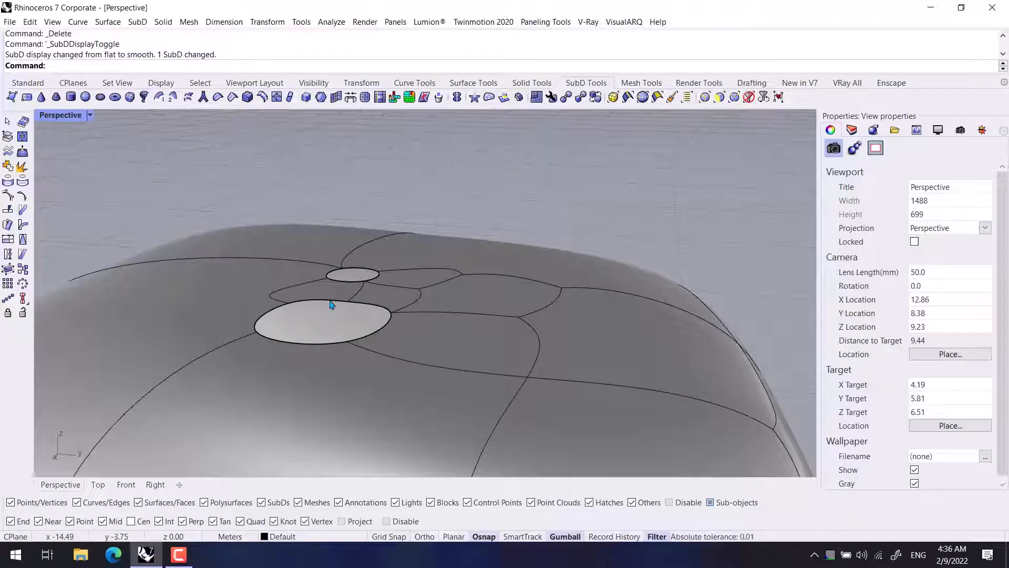
pyautogui.doubleClick(328, 301)
pyautogui.scroll(-6, 342, 310)
pyautogui.moveTo(341, 310); pyautogui.dragTo(404, 329, button='right')
pyautogui.press('Escape')
pyautogui.scroll(3, 404, 332)
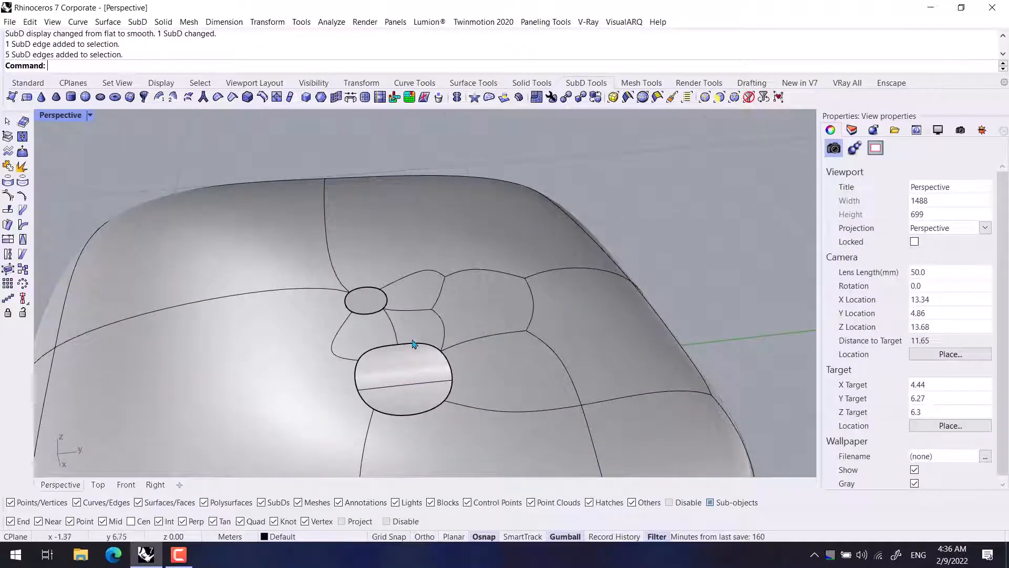
pyautogui.scroll(3, 379, 359)
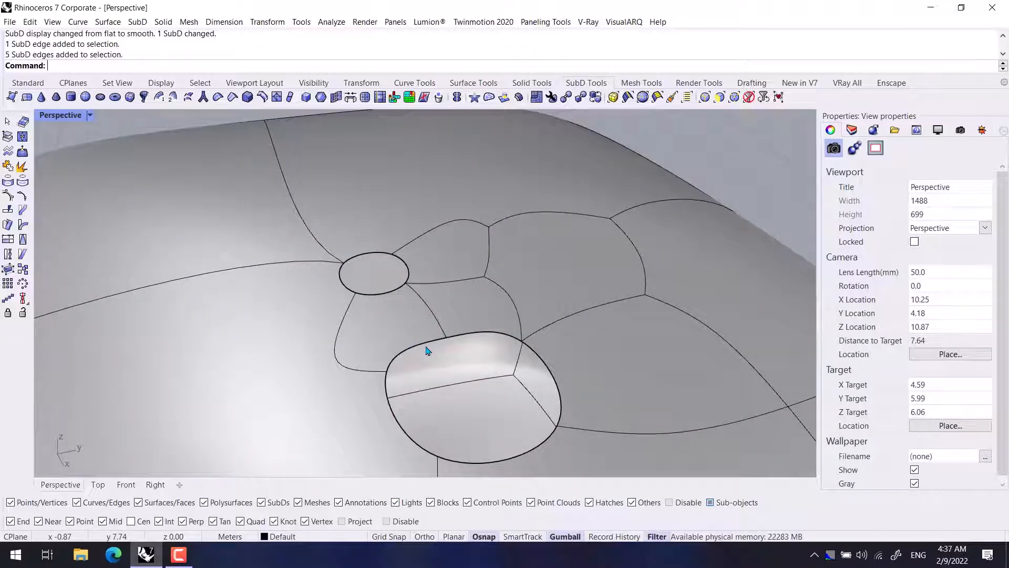
pyautogui.moveTo(426, 350); pyautogui.dragTo(627, 311, button='right')
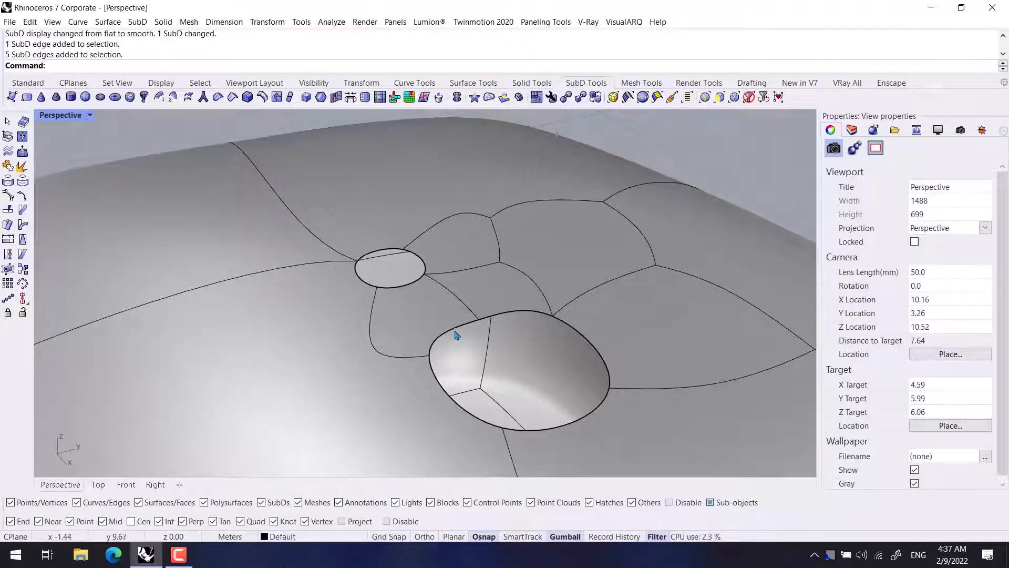
# Select the edge loop around the larger opening and move it upward
pyautogui.doubleClick(455, 335)
pyautogui.moveTo(455, 334); pyautogui.dragTo(549, 291, button='right')
pyautogui.moveTo(548, 288); pyautogui.dragTo(555, 147)
pyautogui.press('Escape')
# Select the edge loop around the smaller opening and move it sideways, away from the raised opening
pyautogui.moveTo(267, 347); pyautogui.dragTo(464, 310, button='right')
pyautogui.scroll(2, 465, 288)
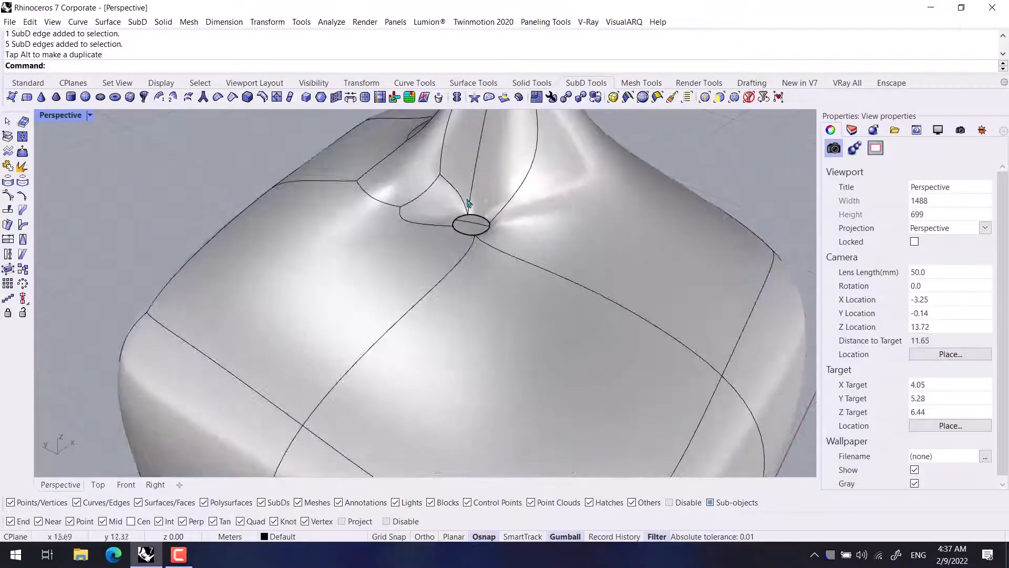
pyautogui.doubleClick(486, 225)
pyautogui.moveTo(488, 202); pyautogui.dragTo(448, 249)
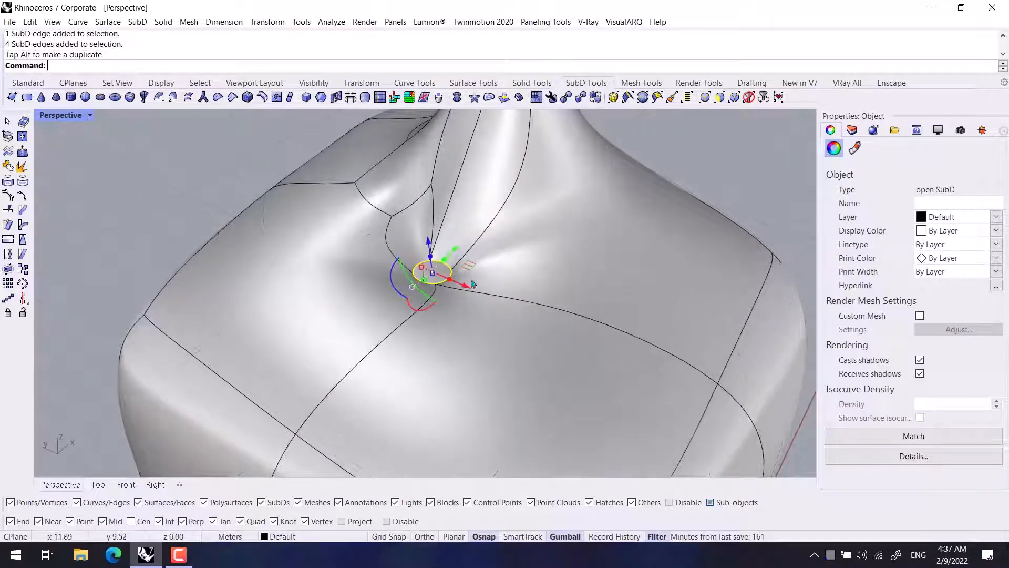
pyautogui.scroll(-4, 472, 284)
pyautogui.moveTo(472, 284); pyautogui.dragTo(423, 266, button='right')
pyautogui.click(655, 207)
pyautogui.moveTo(548, 273); pyautogui.dragTo(458, 322, button='right')
# Undo the edge loop moves, face deletions and subdivisions, and return the SubD box to flat display
pyautogui.hotkey('ctrl', 'z')
pyautogui.hotkey('ctrl', 'z')
pyautogui.hotkey('ctrl', 'z')
pyautogui.hotkey('ctrl', 'z')
pyautogui.press('Tab')
pyautogui.moveTo(511, 340); pyautogui.dragTo(377, 327, button='right')
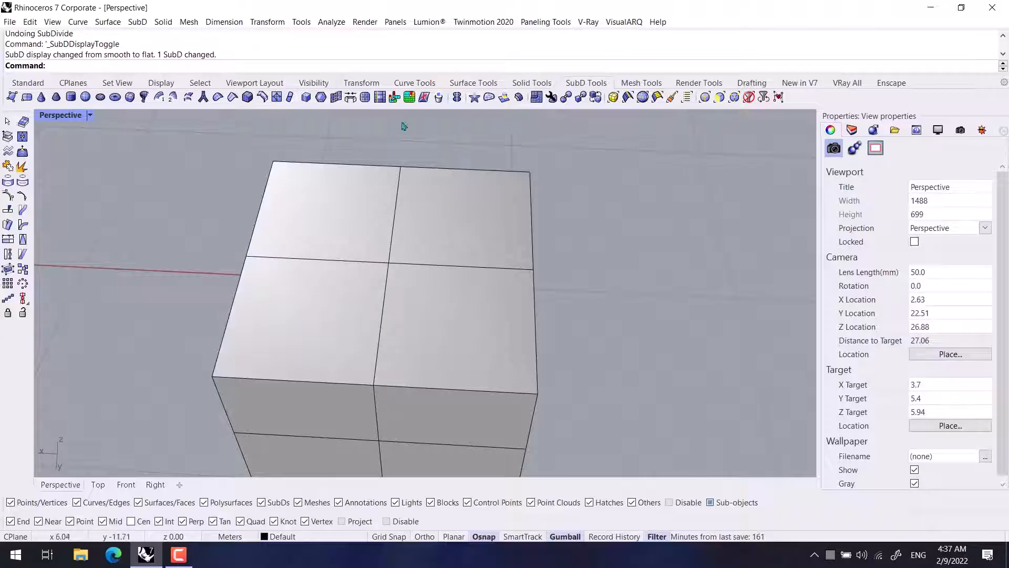
# Slide the rear half of the top face's middle edge sideways across the SubD box
pyautogui.click(380, 97)
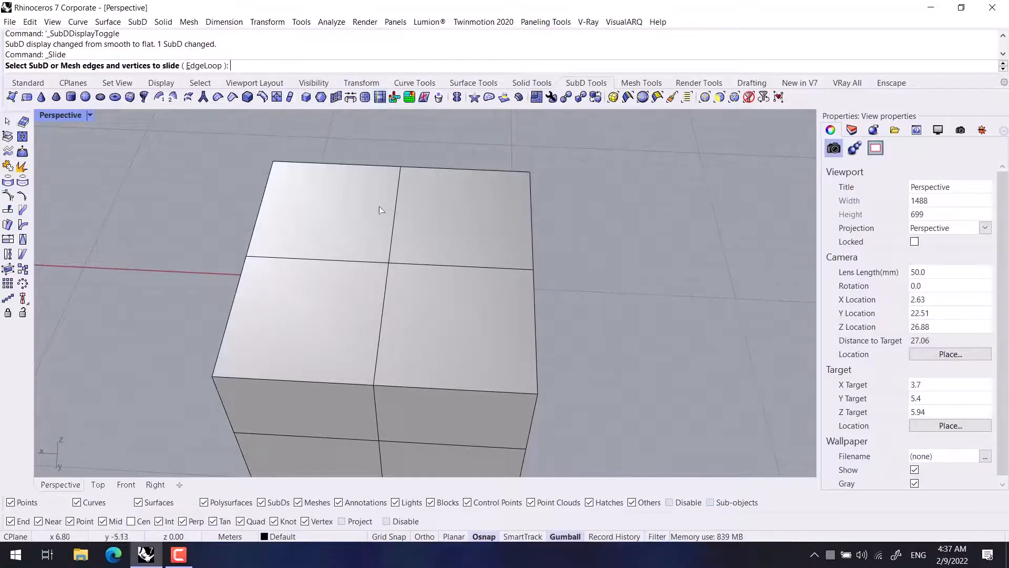
pyautogui.click(391, 236)
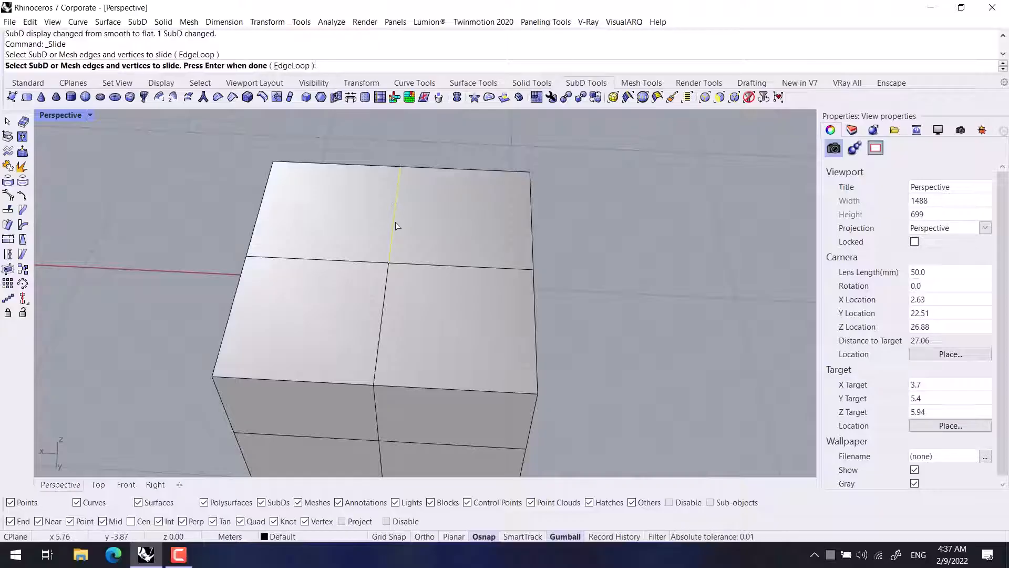
pyautogui.press('Return')
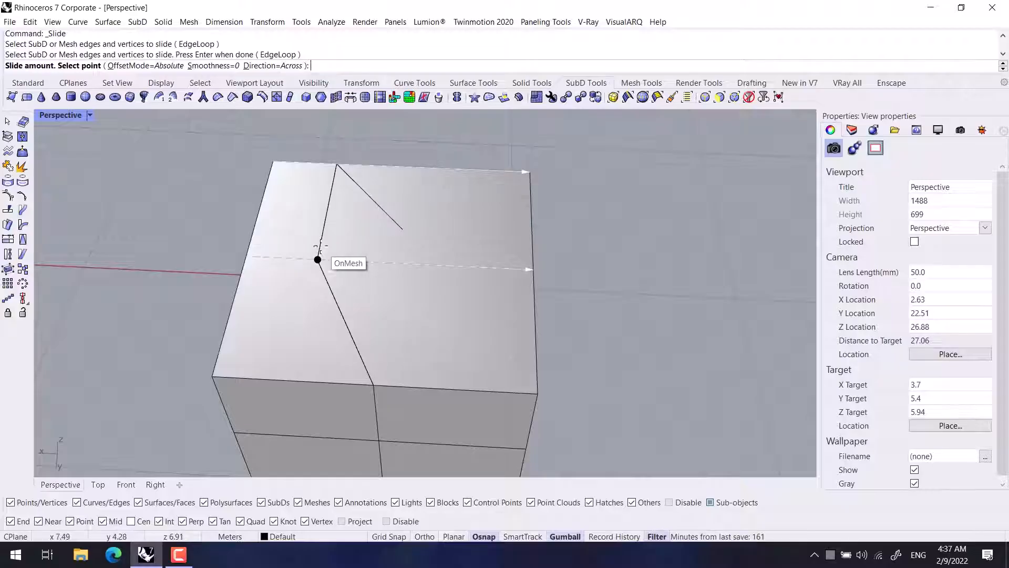
pyautogui.click(320, 245)
pyautogui.scroll(-6, 257, 304)
pyautogui.moveTo(257, 305); pyautogui.dragTo(291, 297, button='right')
# Slide the upper half of the adjacent side's vertical middle edge toward the box corner
pyautogui.rightClick(326, 378)
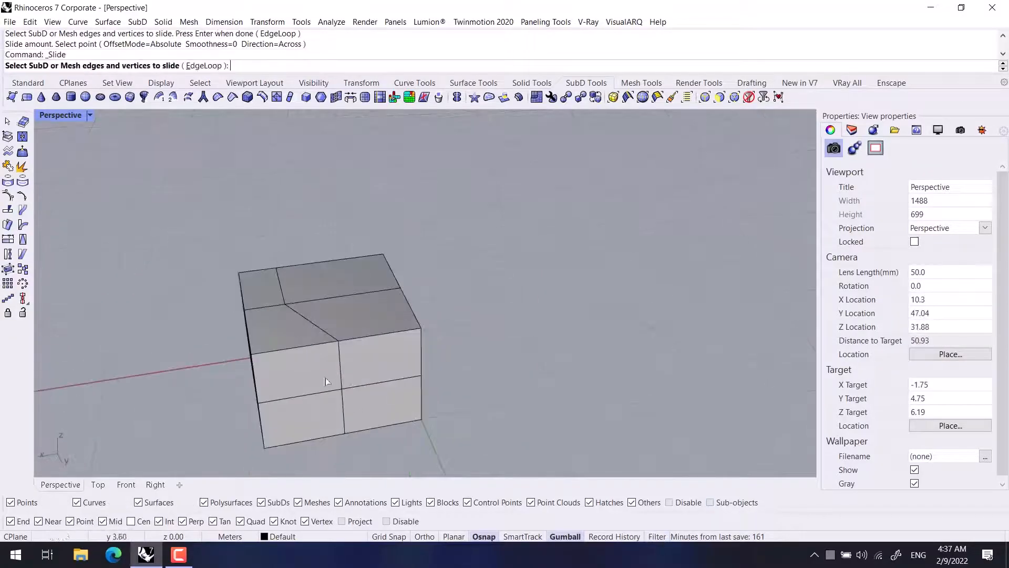
pyautogui.click(340, 368)
pyautogui.press('Return')
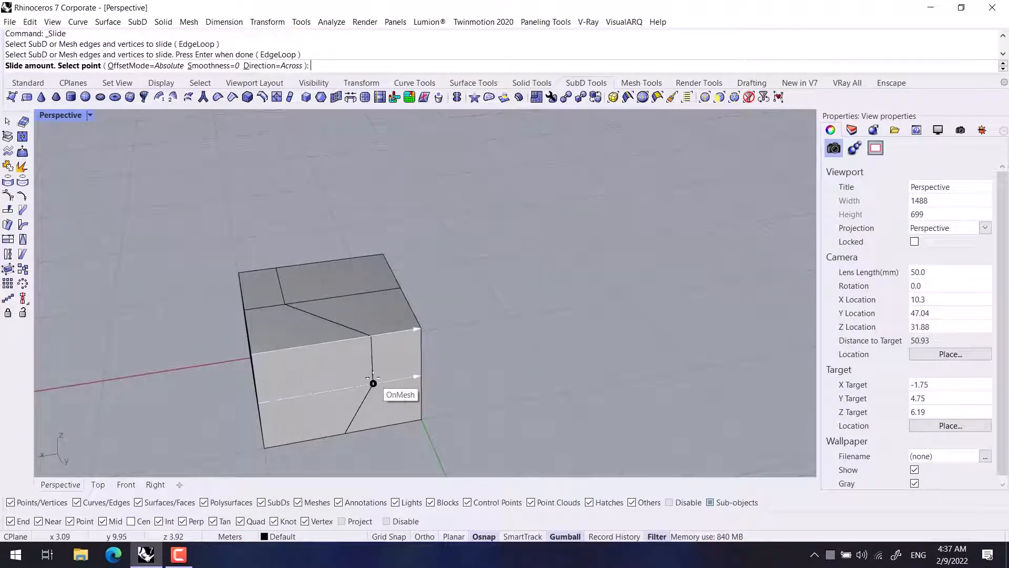
pyautogui.click(373, 383)
pyautogui.moveTo(327, 414); pyautogui.dragTo(556, 340, button='right')
# Slide the lower half of the vertical middle edge on the opposite side of the box sideways
pyautogui.rightClick(557, 341)
pyautogui.click(562, 360)
pyautogui.rightClick(565, 364)
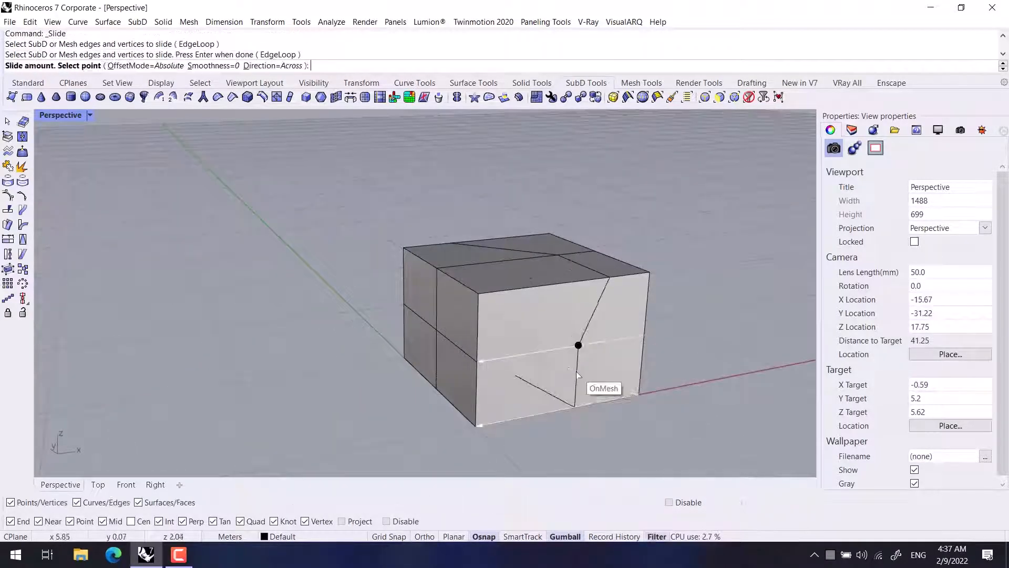
pyautogui.click(541, 387)
# Select one of the box's top faces and move it straight upward
pyautogui.moveTo(541, 386); pyautogui.dragTo(486, 370, button='right')
pyautogui.scroll(-10, 499, 336)
pyautogui.moveTo(505, 308)
pyautogui.keyDown('shift'); pyautogui.mouseDown(button='right')
pyautogui.moveTo(465, 373)
pyautogui.moveTo(516, 323)
pyautogui.mouseUp(button='right'); pyautogui.keyUp('shift')
pyautogui.scroll(2, 465, 374)
pyautogui.keyDown('ctrl'); pyautogui.keyDown('shift'); pyautogui.click(469, 395); pyautogui.keyUp('shift'); pyautogui.keyUp('ctrl')
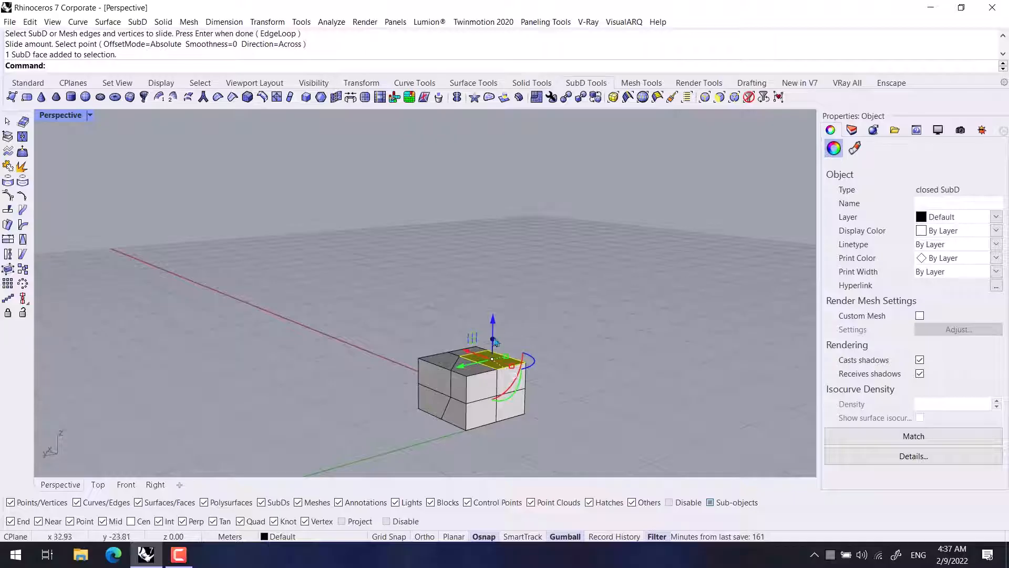
pyautogui.moveTo(493, 319); pyautogui.dragTo(493, 291)
pyautogui.click(557, 315)
# Select an upper side face next to the raised part and extrude it outward
pyautogui.moveTo(557, 315); pyautogui.dragTo(456, 334, button='right')
pyautogui.scroll(6, 502, 379)
pyautogui.keyDown('ctrl'); pyautogui.keyDown('shift'); pyautogui.click(503, 379); pyautogui.keyUp('shift'); pyautogui.keyUp('ctrl')
pyautogui.moveTo(534, 396)
pyautogui.mouseDown()
pyautogui.moveTo(555, 398)
pyautogui.moveTo(533, 396)
pyautogui.moveTo(547, 399)
pyautogui.mouseUp()
pyautogui.click(639, 371)
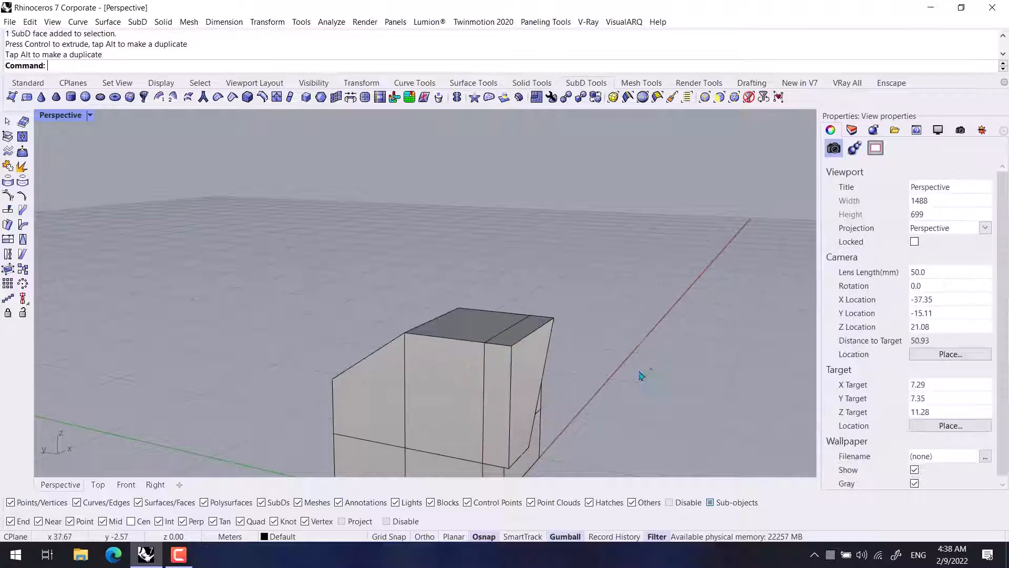
# Examine the extruded shape from several sides in flat and smooth SubD display
pyautogui.moveTo(640, 374); pyautogui.dragTo(367, 342, button='right')
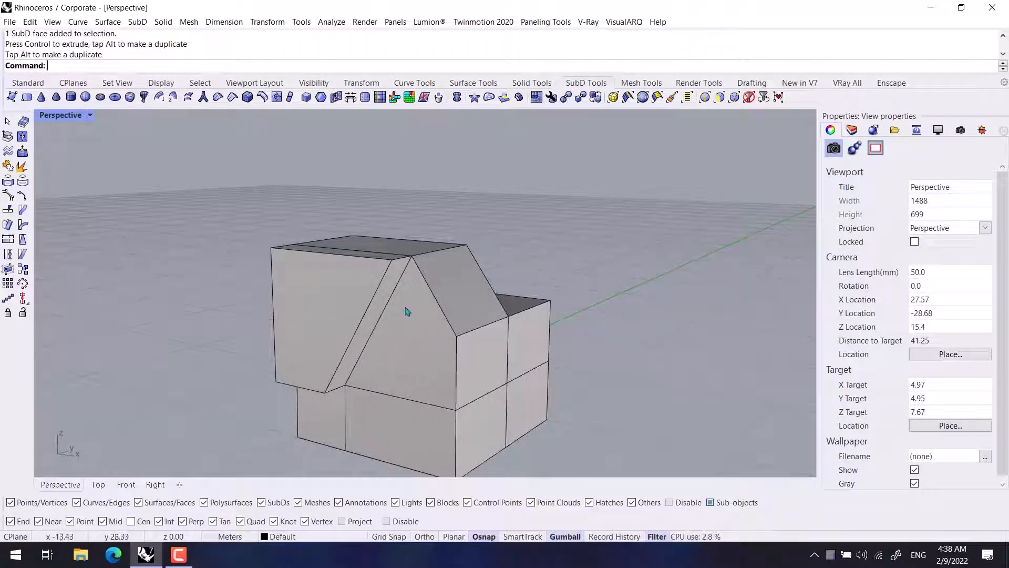
pyautogui.moveTo(406, 312); pyautogui.dragTo(401, 342, button='right')
pyautogui.press('Tab')
pyautogui.moveTo(465, 356); pyautogui.dragTo(111, 338, button='right')
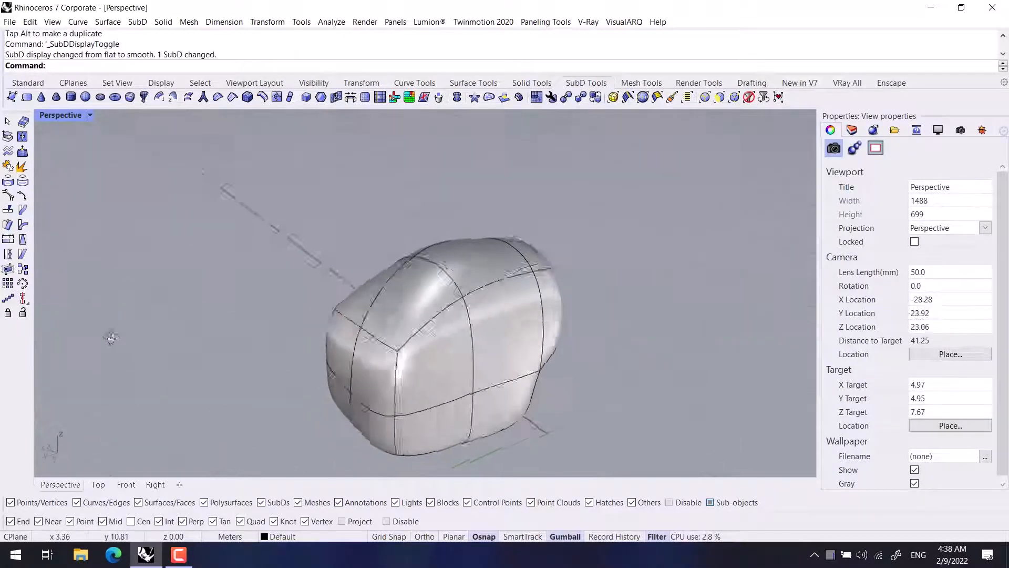
# Return to flat display and undo the extrusion, face moves and edge slides, keeping only the original SubD box
pyautogui.hotkey('ctrl', 'z')
pyautogui.moveTo(310, 351); pyautogui.dragTo(585, 353, button='right')
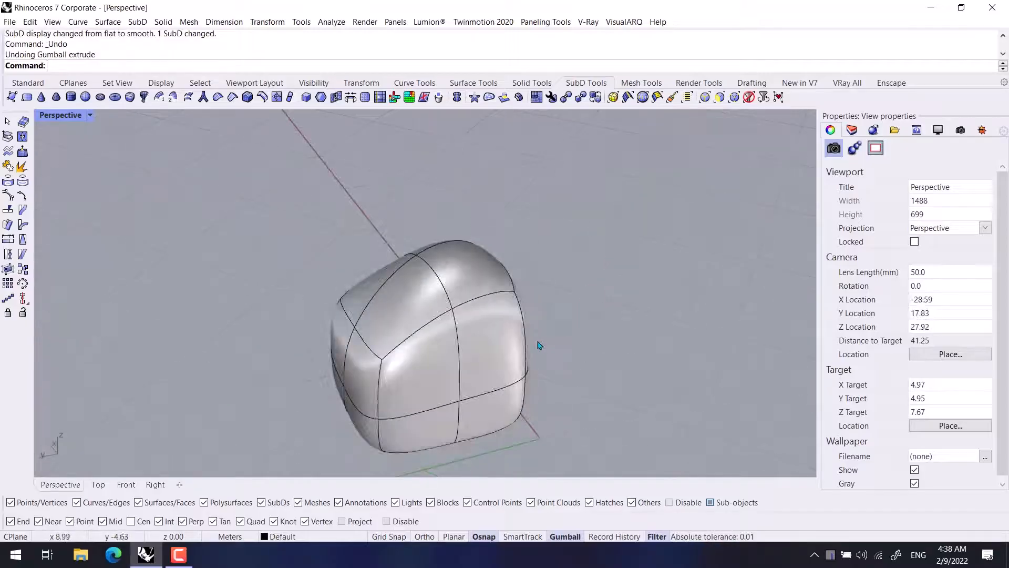
pyautogui.press('Tab')
pyautogui.hotkey('ctrl', 'z')
pyautogui.hotkey('ctrl', 'z')
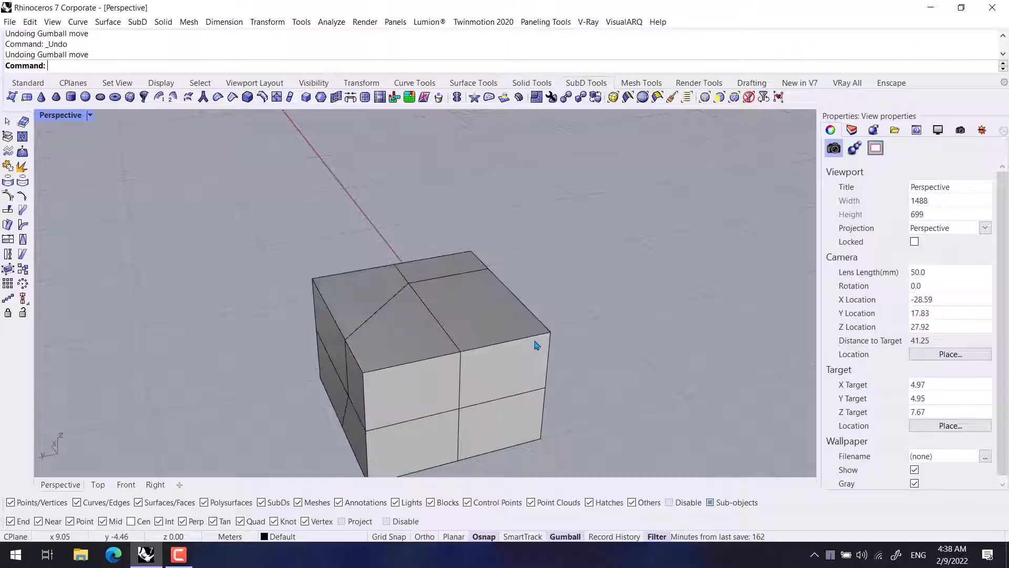
pyautogui.hotkey('ctrl', 'z')
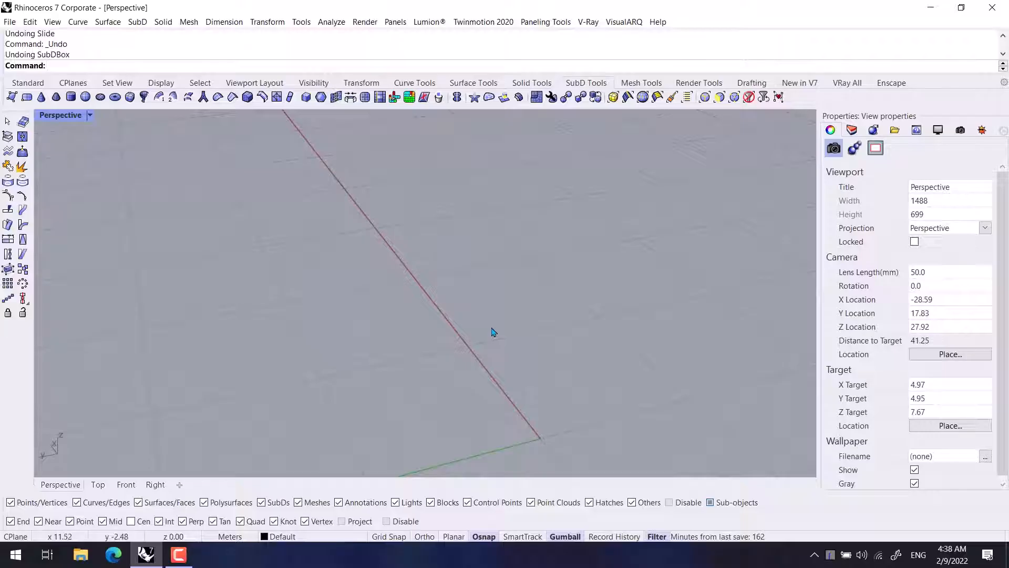
pyautogui.hotkey('ctrl', 'y')
# Slide the center vertex of the box's top face along its cross edge toward the outer side
pyautogui.moveTo(656, 244); pyautogui.dragTo(411, 114, button='right')
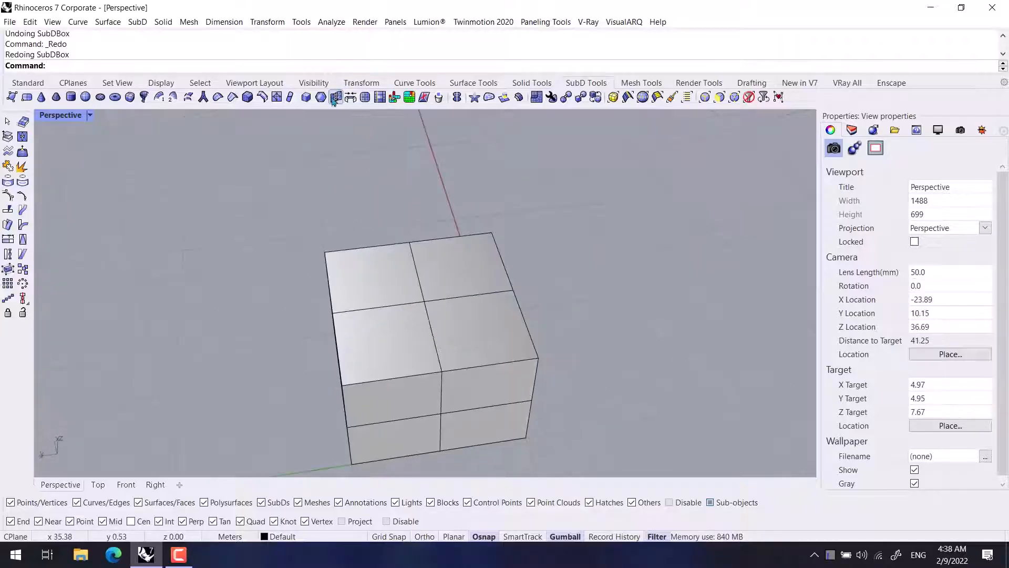
pyautogui.click(380, 96)
pyautogui.scroll(2, 438, 312)
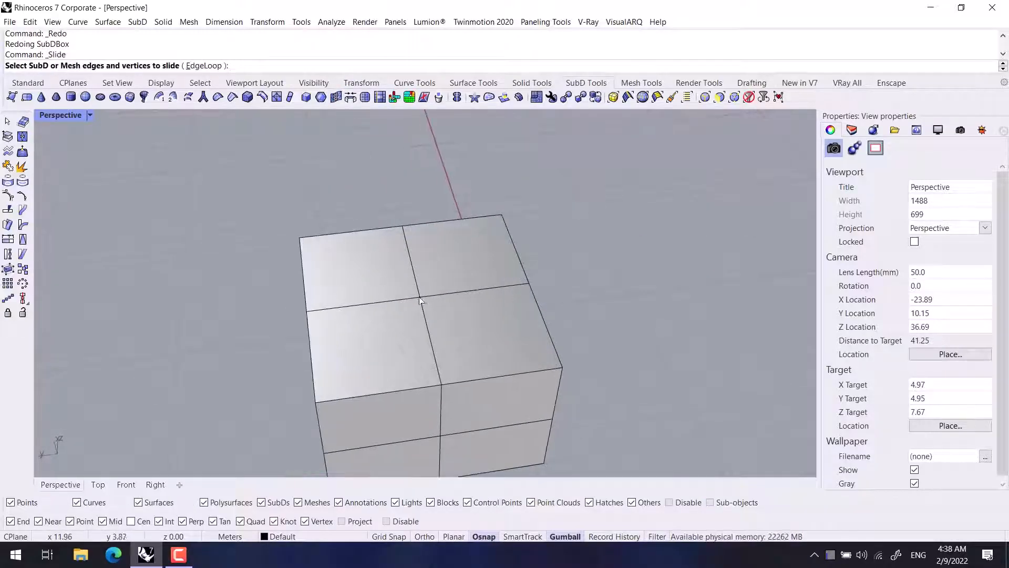
pyautogui.press('Return')
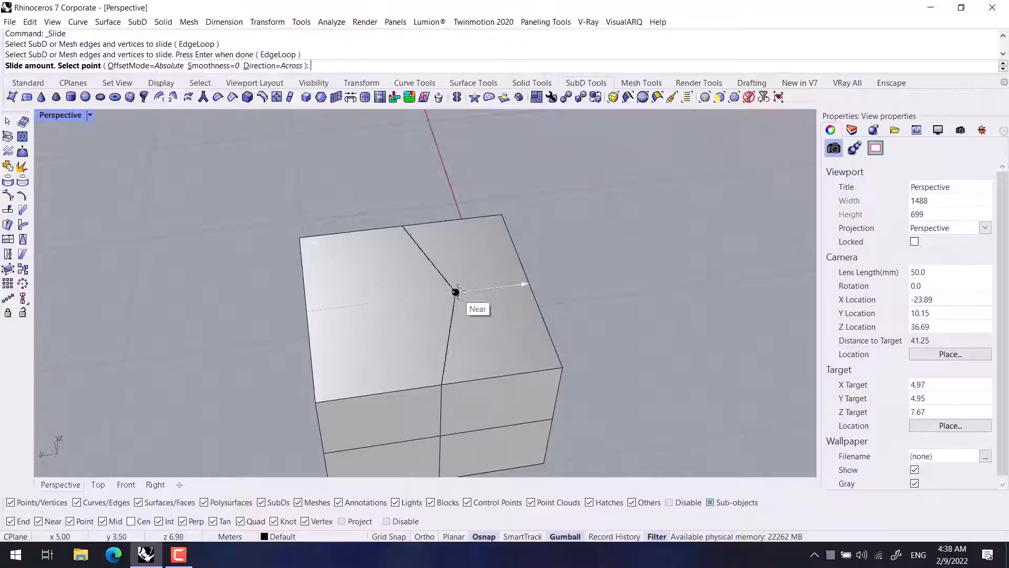
pyautogui.click(489, 286)
pyautogui.moveTo(489, 286); pyautogui.dragTo(299, 335, button='right')
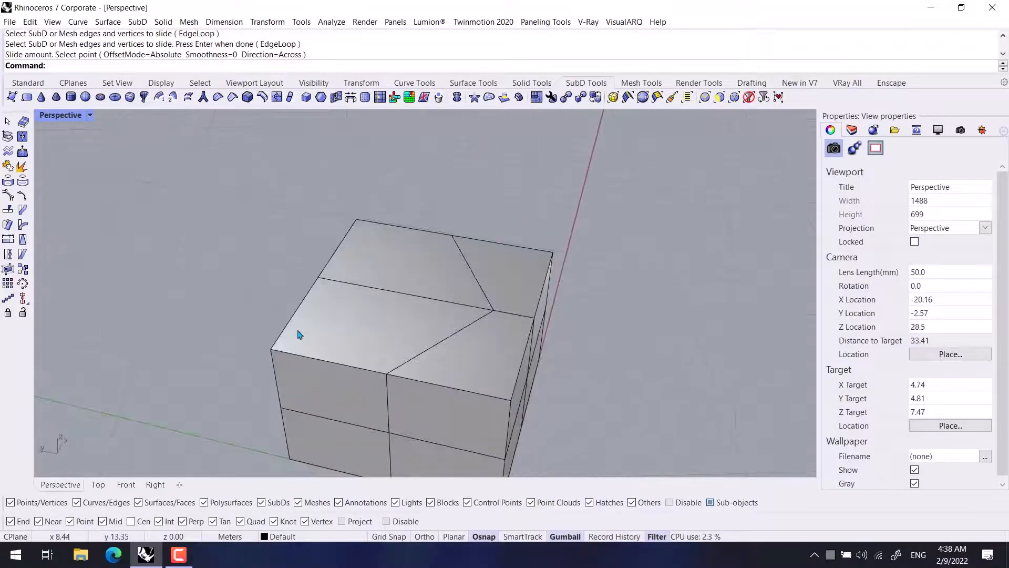
# Slide the middle vertex of an adjacent top boundary edge along that edge, almost to the box corner
pyautogui.press('Return')
pyautogui.click(386, 373)
pyautogui.press('Return')
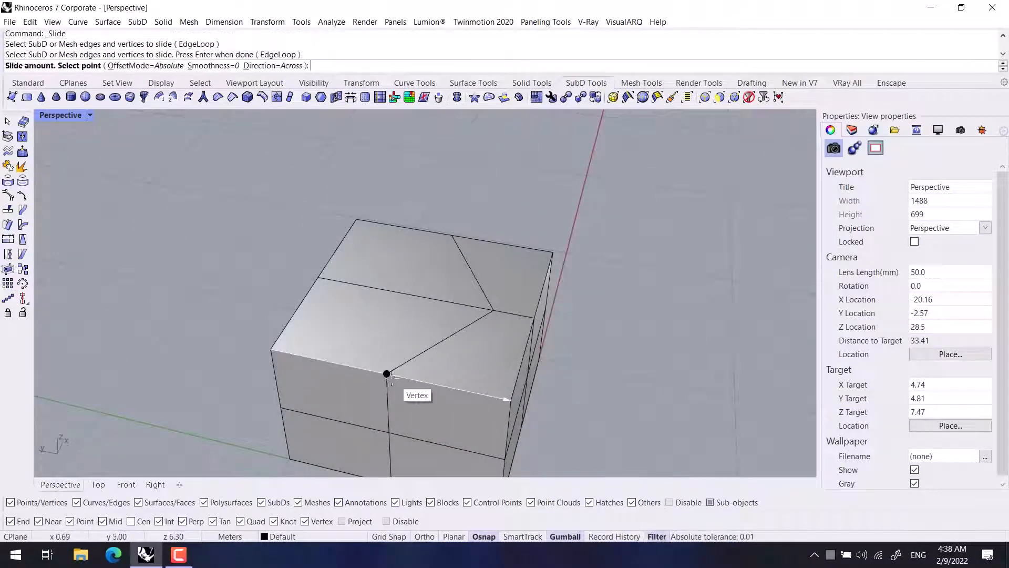
pyautogui.click(382, 374)
pyautogui.moveTo(355, 374); pyautogui.dragTo(376, 376, button='right')
pyautogui.rightClick(388, 377)
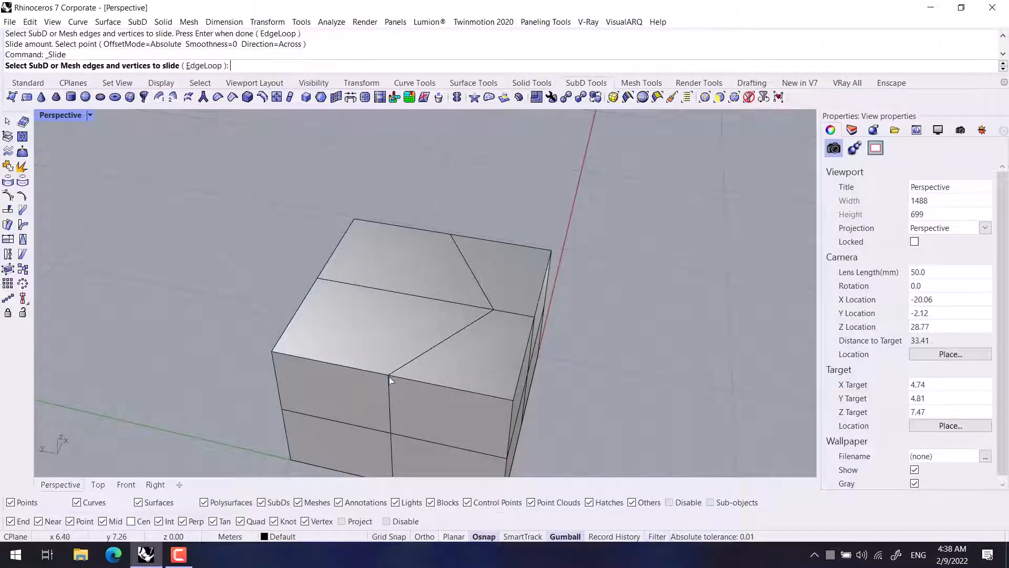
pyautogui.click(387, 375)
pyautogui.press('Return')
pyautogui.click(300, 376)
pyautogui.moveTo(299, 375); pyautogui.dragTo(152, 333, button='right')
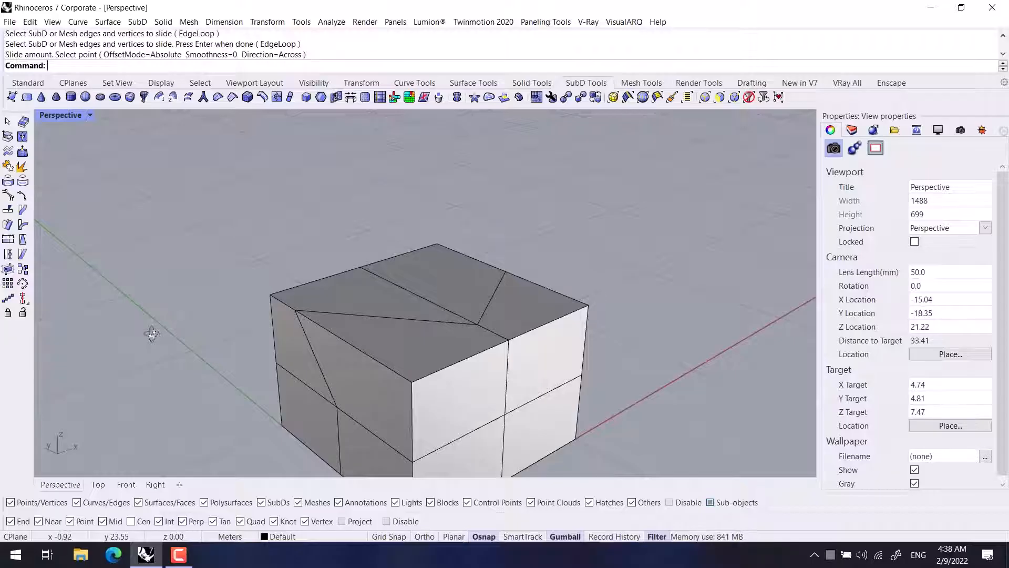
# Undo the vertex slides and the creation of the SubD box, leaving the scene empty
pyautogui.hotkey('ctrl', 'z')
pyautogui.hotkey('ctrl', 'z')
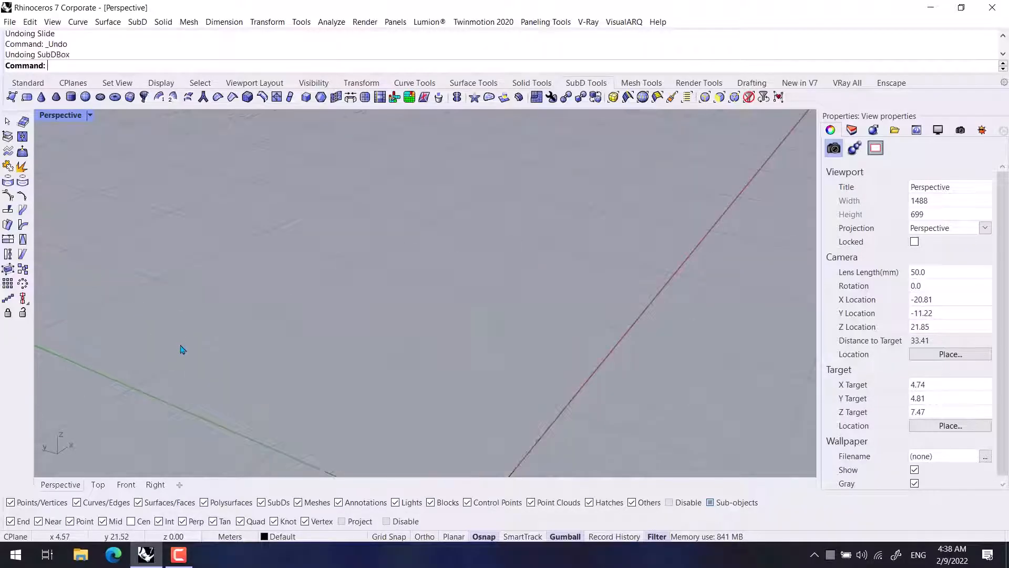
pyautogui.keyDown('shift'); pyautogui.moveTo(179, 352); pyautogui.dragTo(266, 311, button='right'); pyautogui.keyUp('shift')
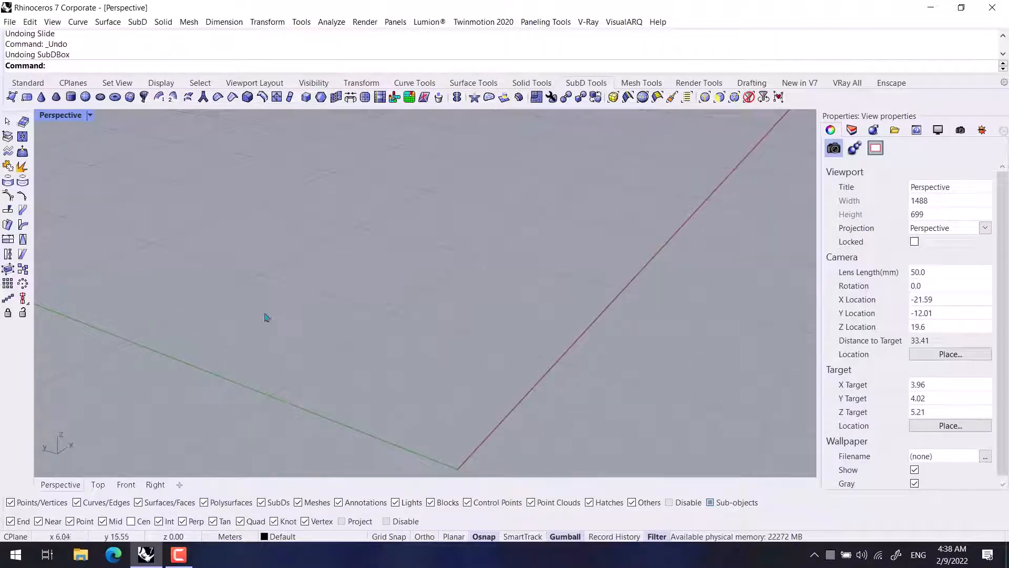
pyautogui.click(26, 96)
pyautogui.scroll(-6, 223, 205)
pyautogui.moveTo(223, 205); pyautogui.dragTo(310, 340, button='right')
pyautogui.click(313, 328)
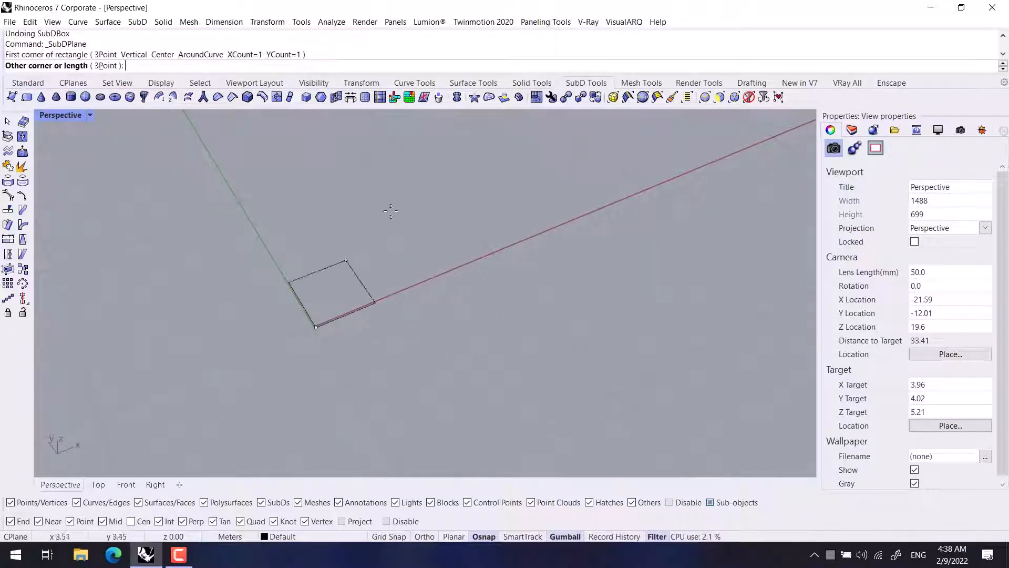
pyautogui.keyDown('shift'); pyautogui.moveTo(427, 154); pyautogui.dragTo(427, 199, button='right'); pyautogui.keyUp('shift')
pyautogui.press('Escape')
# Start a SubD plane and set its XCount to 2 and YCount to 4
pyautogui.press('Return')
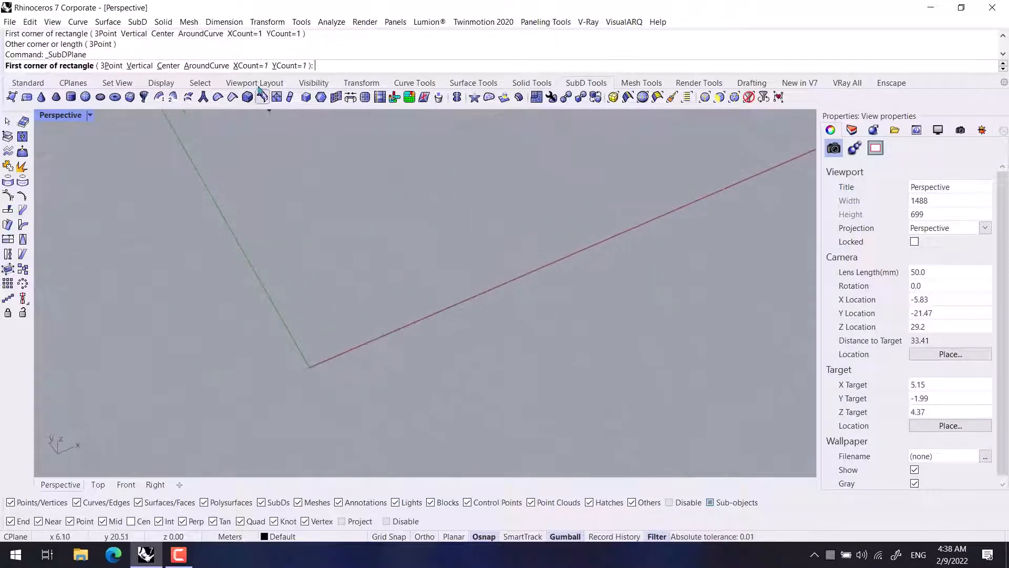
pyautogui.click(252, 66)
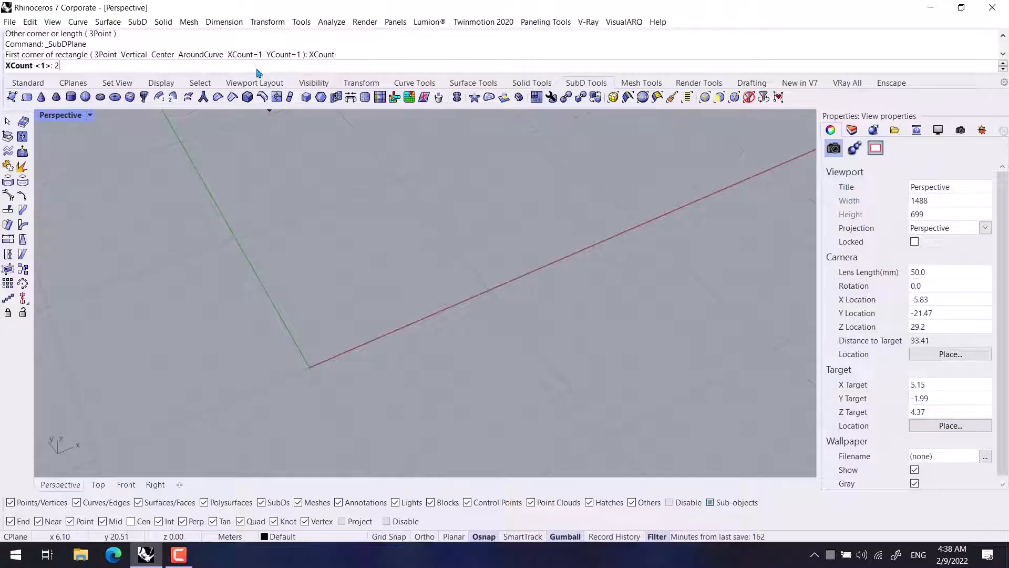
pyautogui.write('2')
pyautogui.press('Return')
pyautogui.click(289, 66)
pyautogui.write('4')
pyautogui.press('Return')
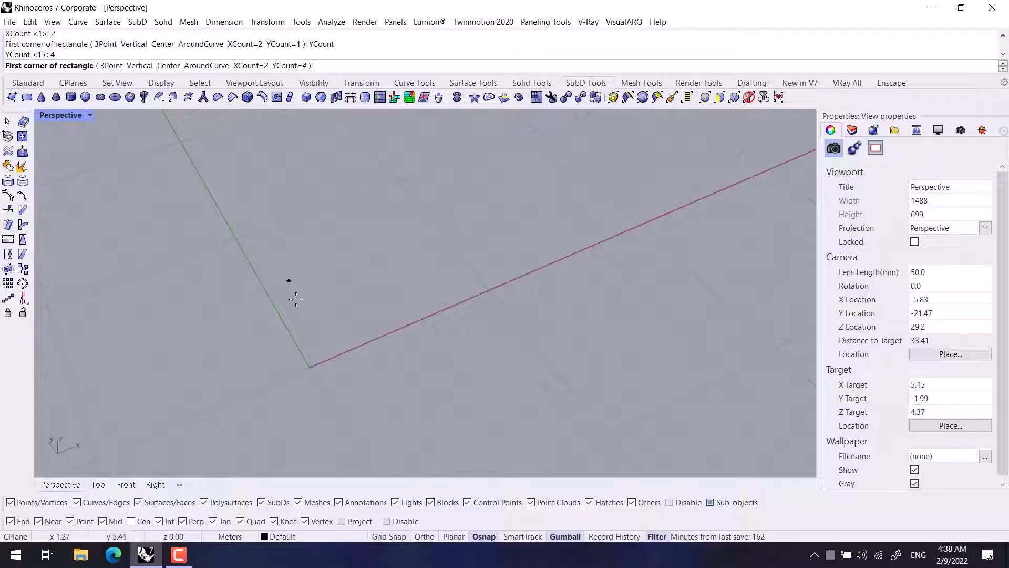
# Draw the SubD plane from the origin to an opposite corner and undo it
pyautogui.click(307, 363)
pyautogui.click(399, 182)
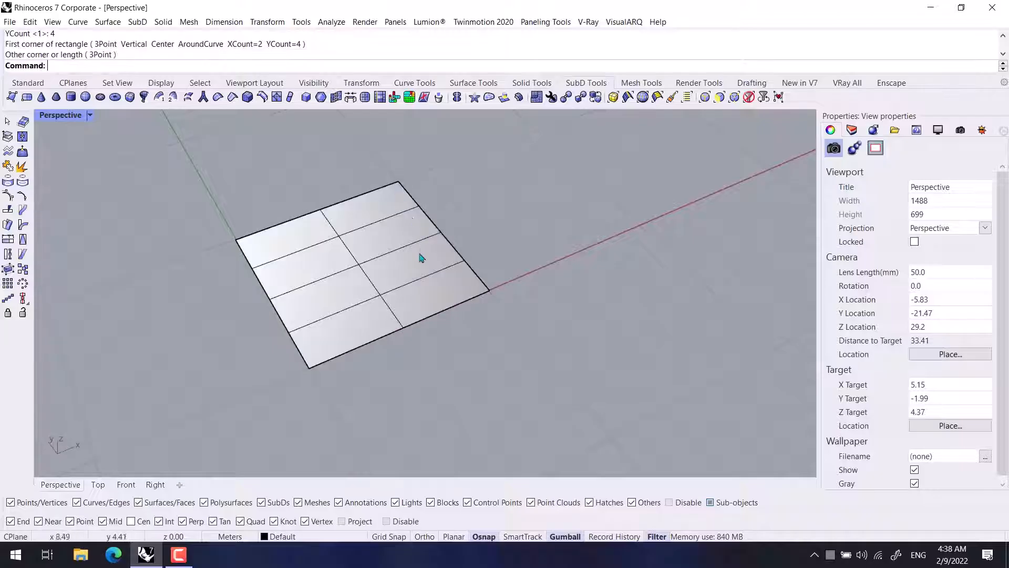
pyautogui.moveTo(421, 258); pyautogui.dragTo(346, 270, button='right')
pyautogui.hotkey('ctrl', 'z')
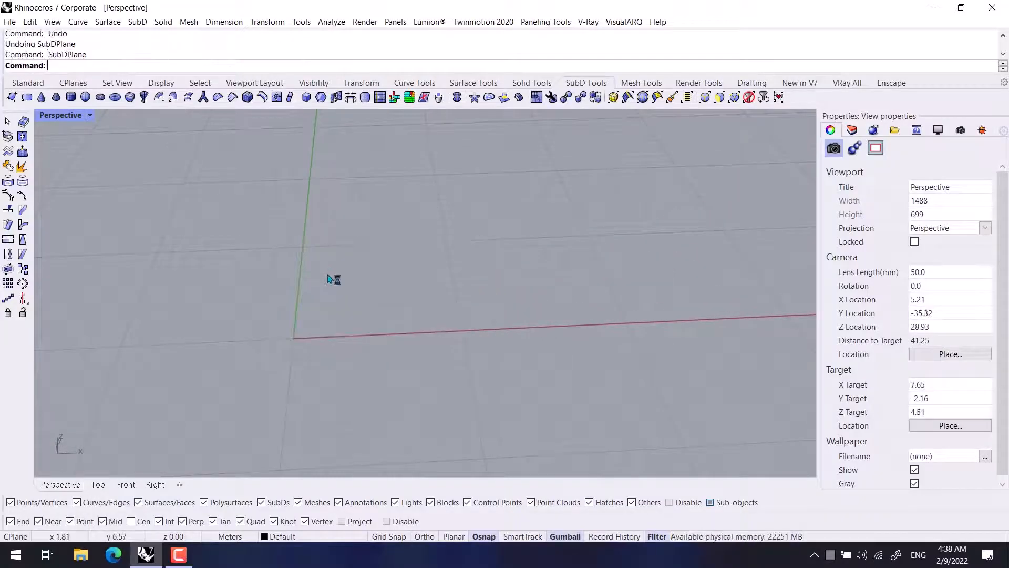
# Create a SubD plane with XCount 3 from the origin (0), about 10 by 6 m in size
pyautogui.press('Return')
pyautogui.click(252, 65)
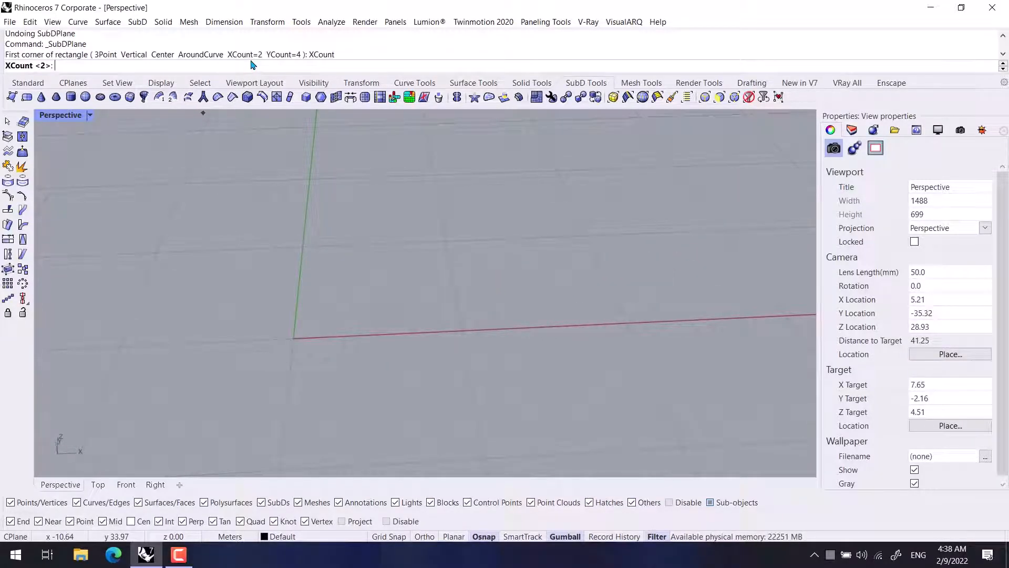
pyautogui.write('3')
pyautogui.press('Return')
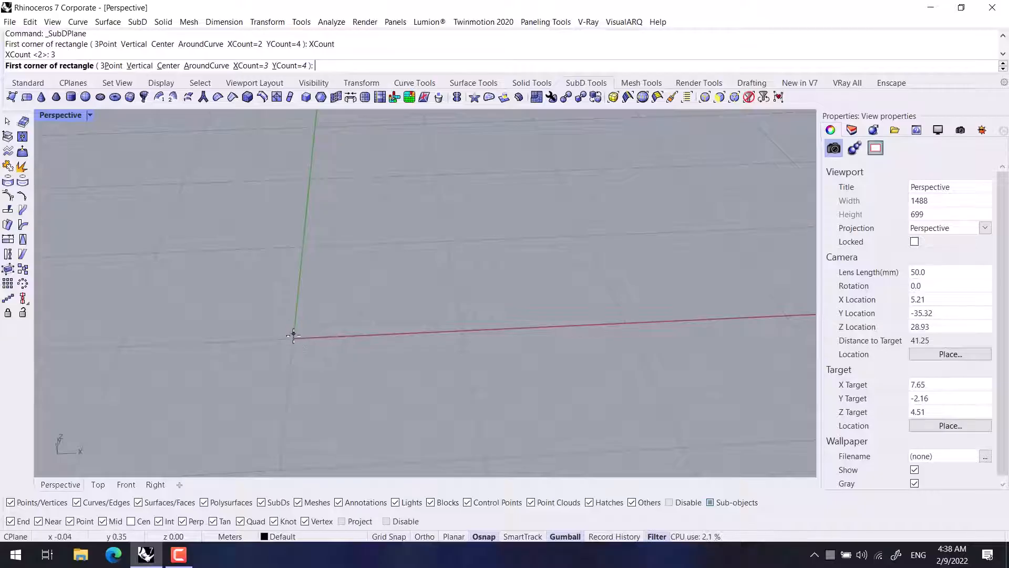
pyautogui.write('0')
pyautogui.press('Return')
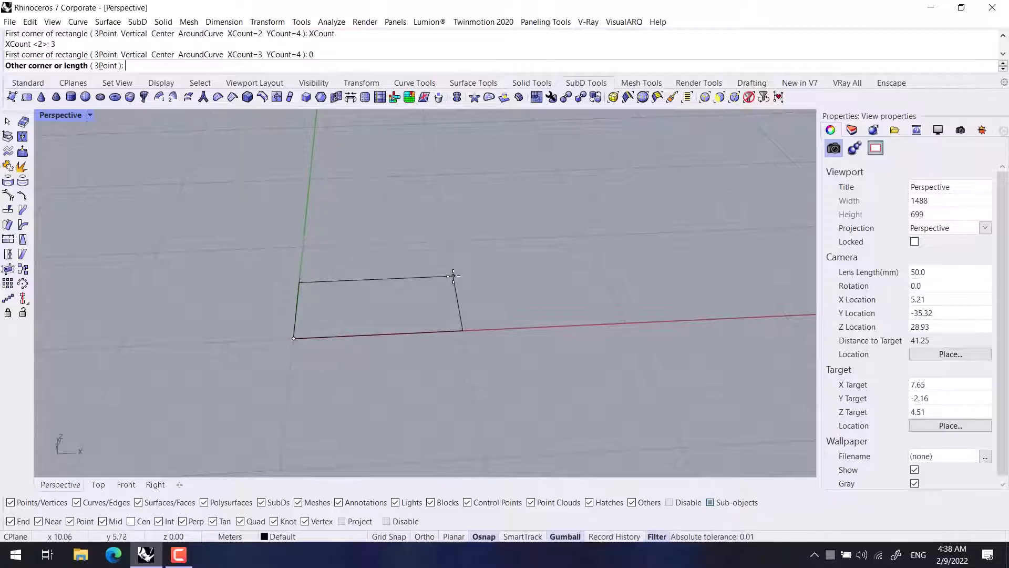
pyautogui.click(451, 270)
pyautogui.moveTo(468, 294); pyautogui.dragTo(448, 306, button='right')
pyautogui.scroll(-4, 453, 301)
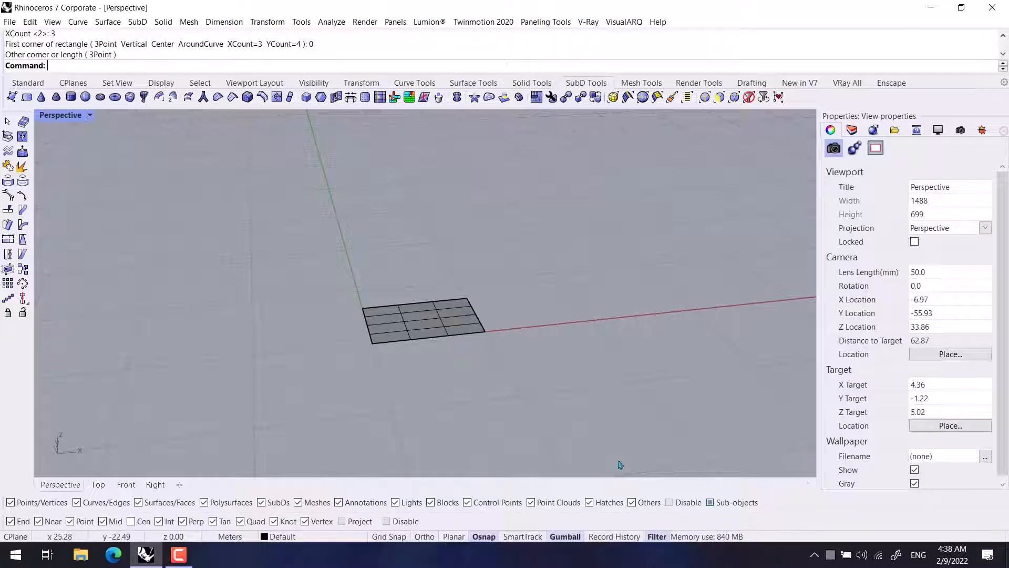
# Duplicate the SubD plane vertically, placing the copy directly above the original
pyautogui.keyDown('shift'); pyautogui.moveTo(690, 439); pyautogui.dragTo(678, 466, button='right'); pyautogui.keyUp('shift')
pyautogui.click(400, 355)
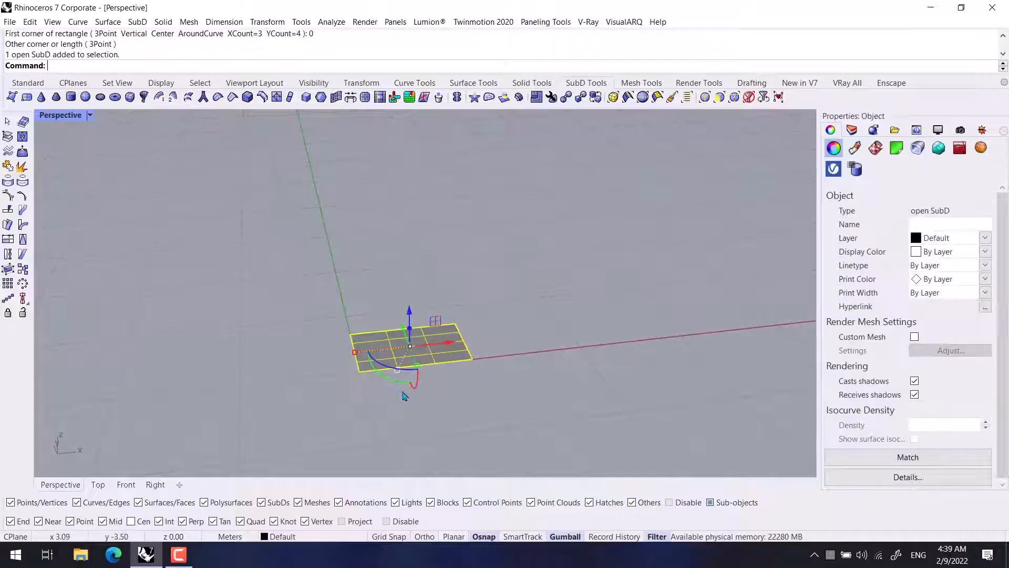
pyautogui.moveTo(402, 355); pyautogui.dragTo(506, 332, button='right')
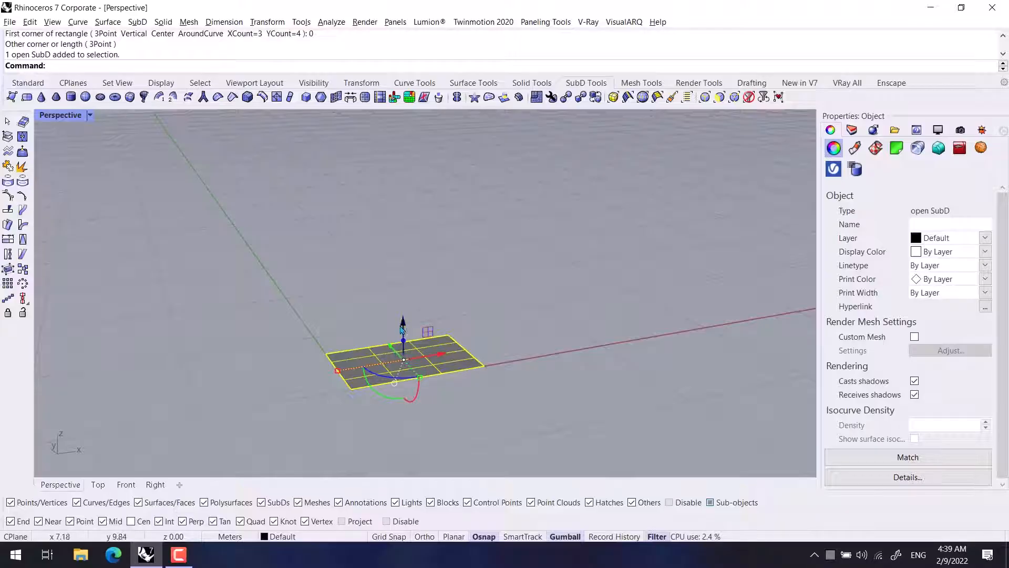
pyautogui.keyDown('alt'); pyautogui.moveTo(402, 330); pyautogui.dragTo(403, 272); pyautogui.keyUp('alt')
pyautogui.click(468, 270)
pyautogui.moveTo(421, 318); pyautogui.dragTo(465, 332, button='right')
pyautogui.scroll(6, 474, 310)
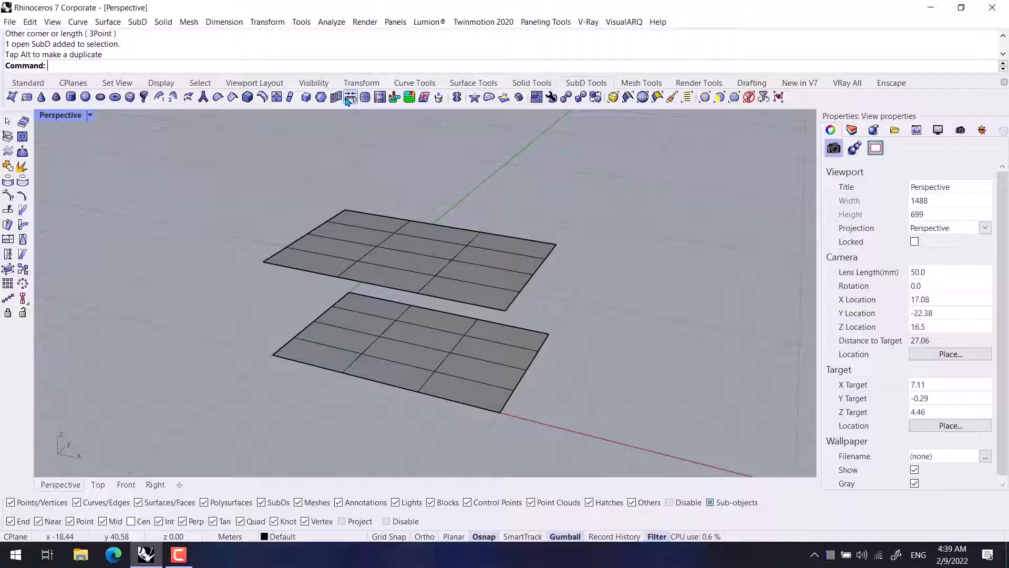
pyautogui.moveTo(436, 189)
pyautogui.mouseDown(button='right')
pyautogui.moveTo(444, 210)
pyautogui.moveTo(418, 266)
pyautogui.moveTo(441, 284)
pyautogui.mouseUp(button='right')
pyautogui.keyDown('ctrl'); pyautogui.keyDown('shift'); pyautogui.click(442, 286); pyautogui.keyUp('shift'); pyautogui.keyUp('ctrl')
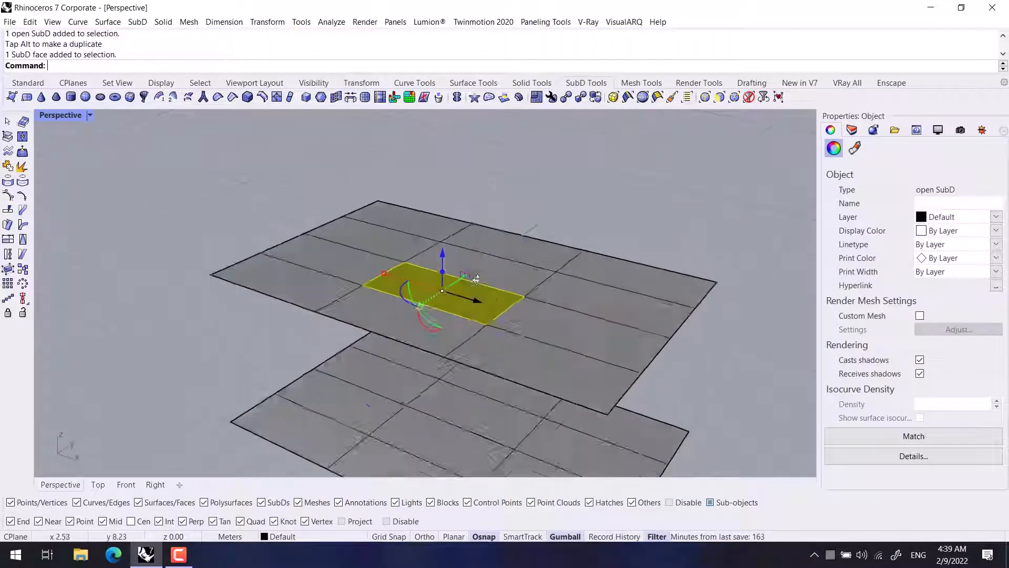
pyautogui.keyDown('shift'); pyautogui.moveTo(493, 322); pyautogui.dragTo(454, 260, button='right'); pyautogui.keyUp('shift')
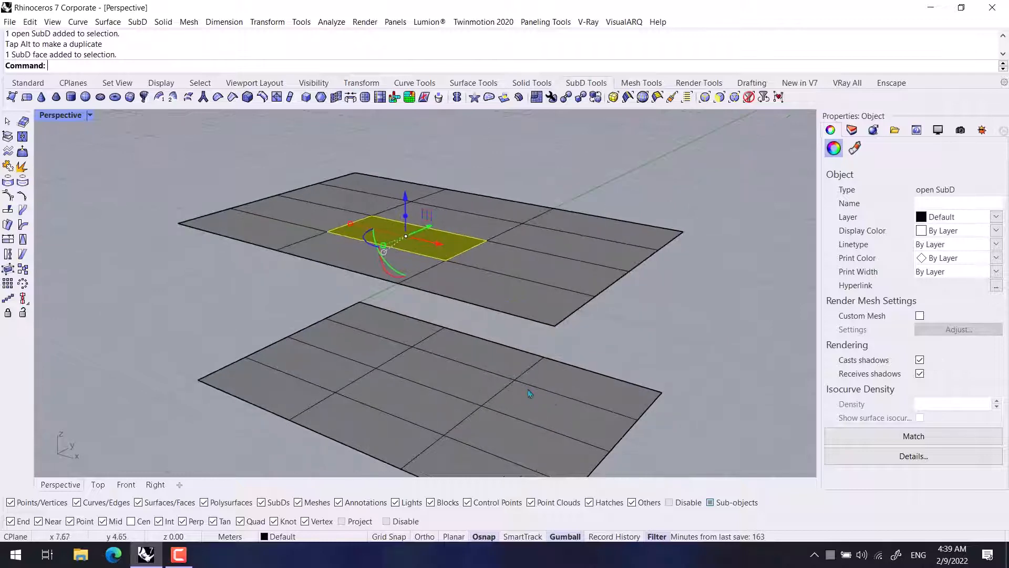
pyautogui.keyDown('ctrl'); pyautogui.keyDown('shift'); pyautogui.click(566, 389); pyautogui.keyUp('shift'); pyautogui.keyUp('ctrl')
pyautogui.moveTo(566, 390); pyautogui.dragTo(640, 368, button='right')
pyautogui.press('Escape')
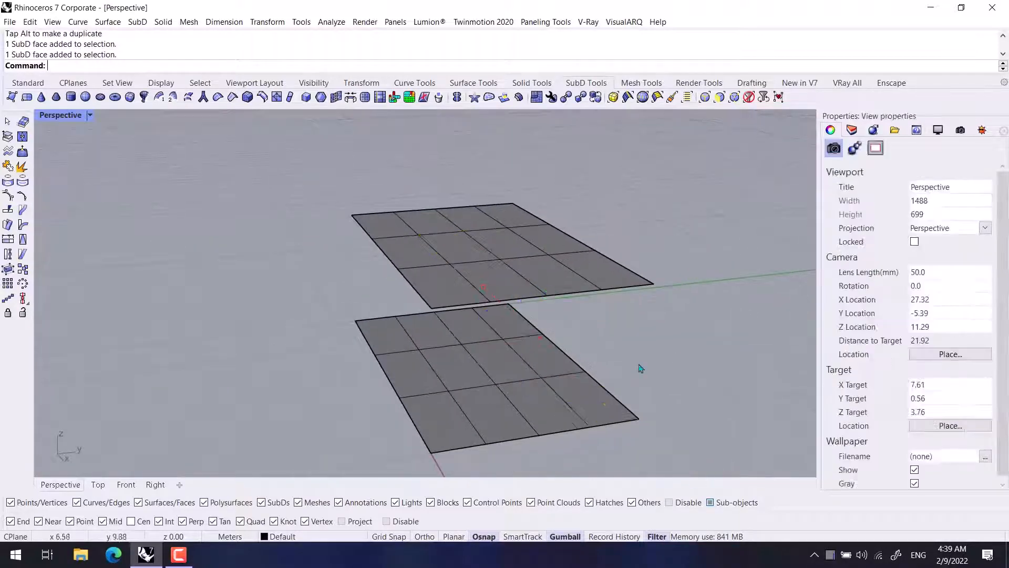
# Start a Bridge from an interior face of the upper SubD plane to a corner face of the lower plane
pyautogui.click(361, 103)
pyautogui.moveTo(480, 244); pyautogui.dragTo(433, 210, button='right')
pyautogui.click(435, 235)
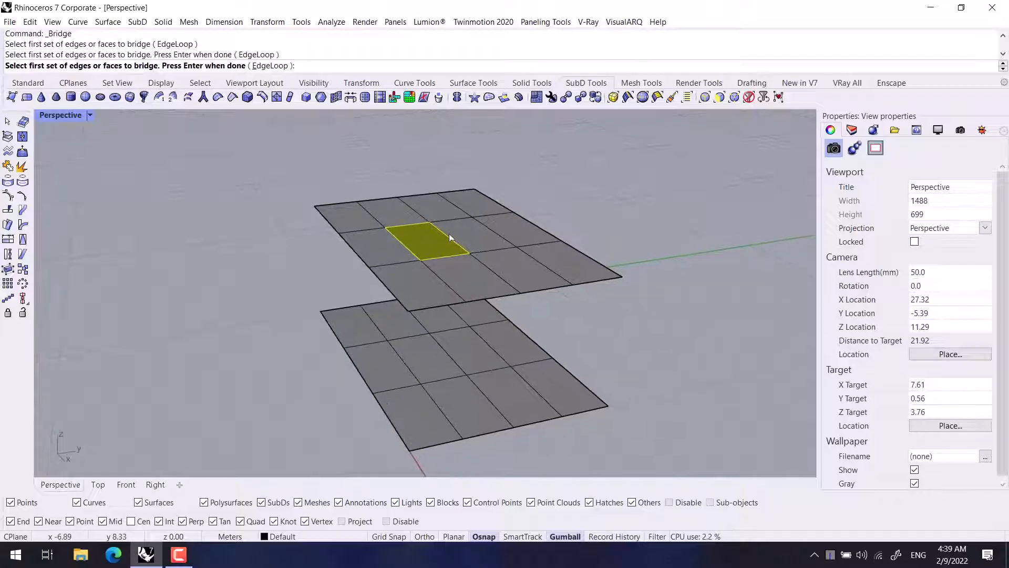
pyautogui.press('Return')
pyautogui.click(560, 392)
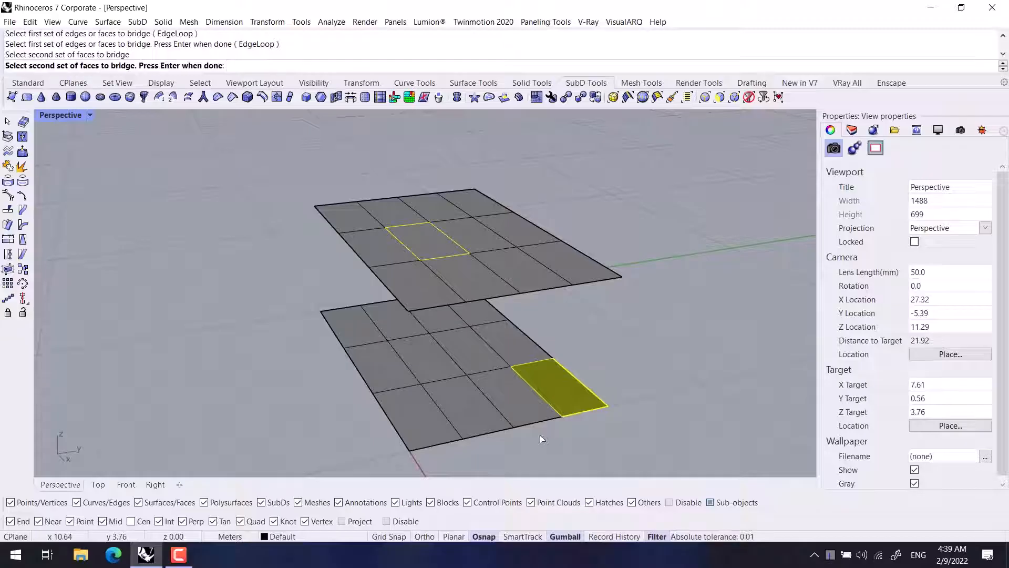
pyautogui.press('Return')
pyautogui.moveTo(578, 420); pyautogui.dragTo(466, 359, button='right')
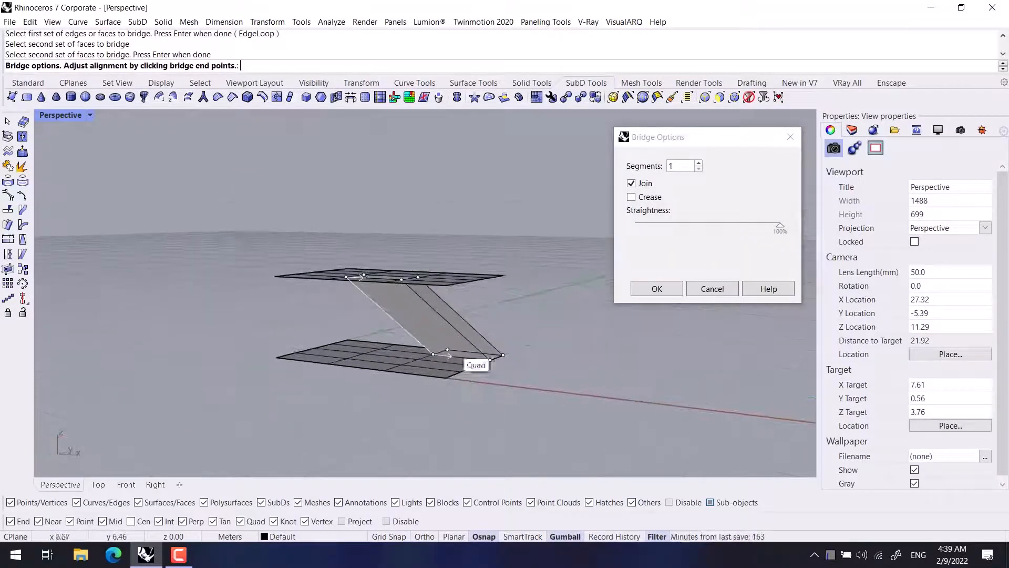
# Try different segment counts for the bridge, ending at 3
pyautogui.click(698, 164)
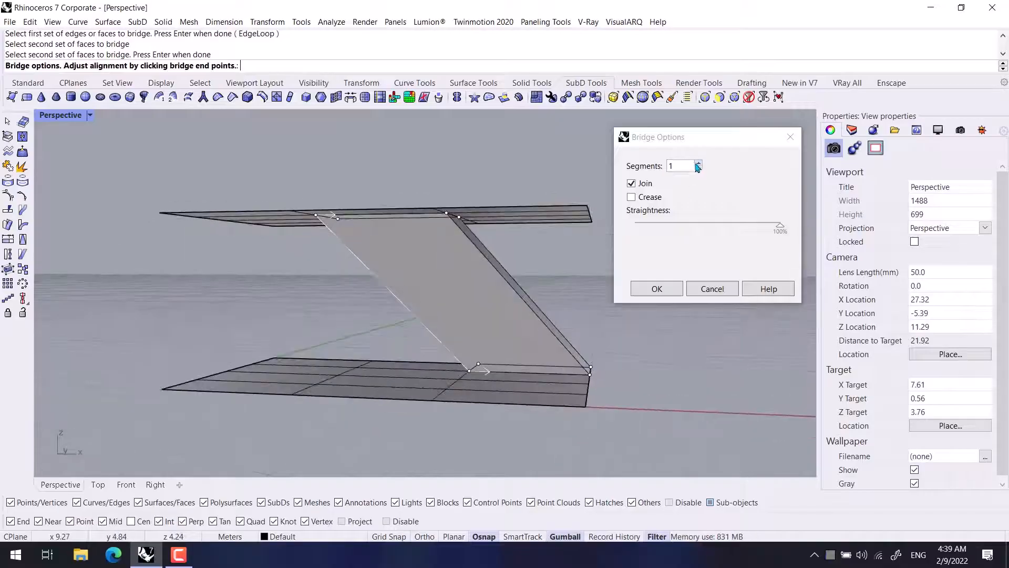
pyautogui.click(698, 164)
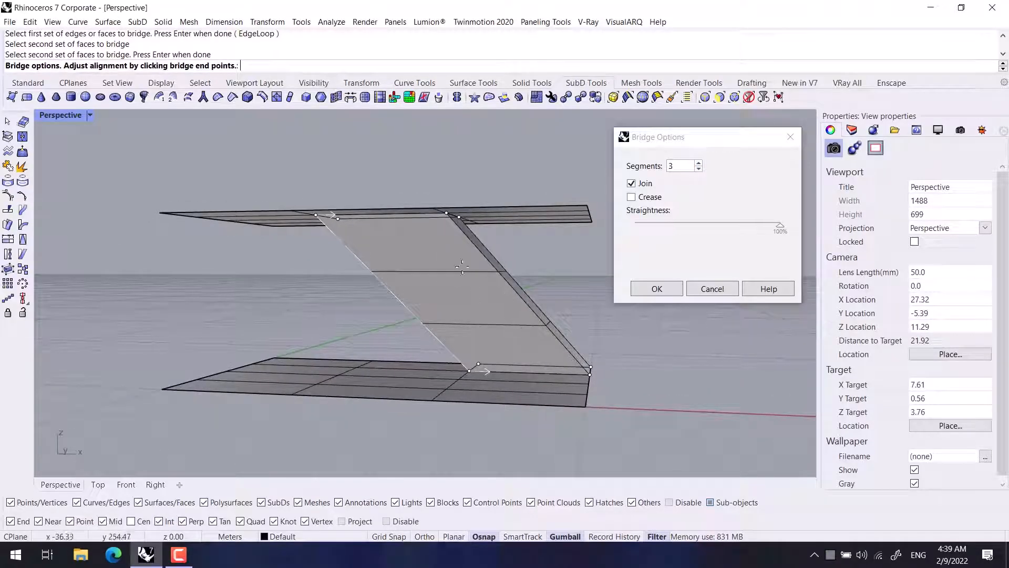
pyautogui.moveTo(543, 345); pyautogui.dragTo(490, 362, button='right')
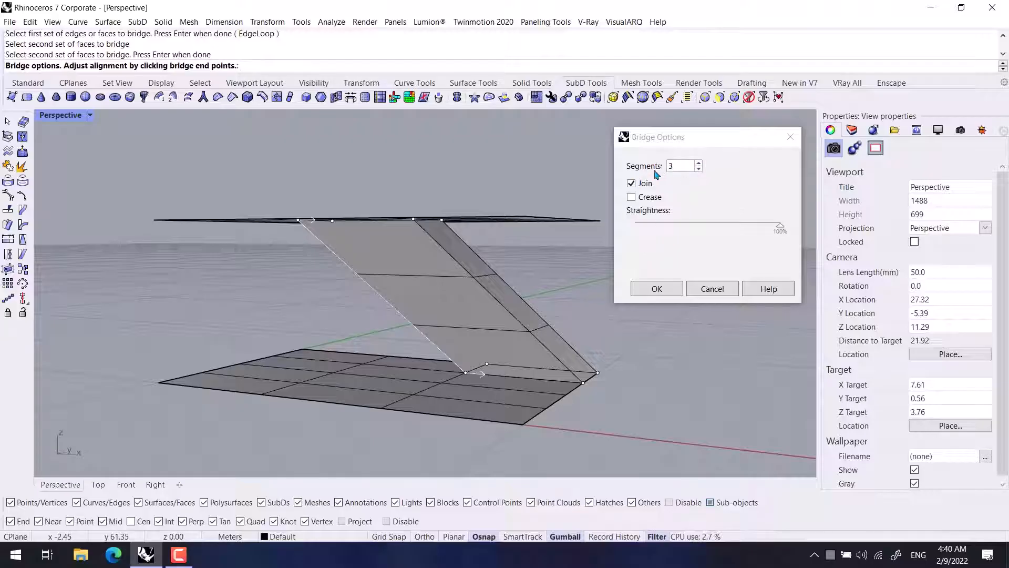
pyautogui.click(698, 169)
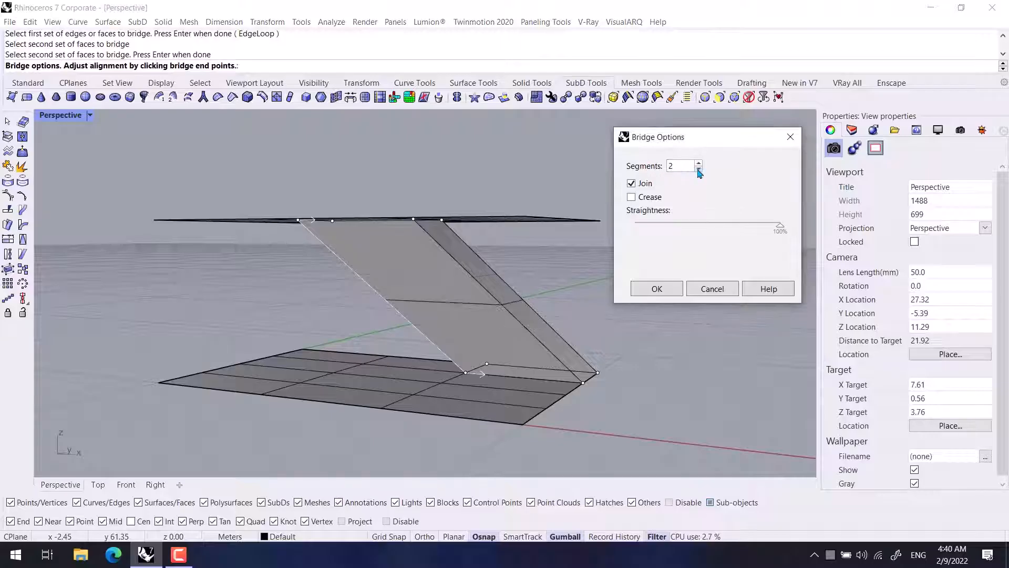
pyautogui.click(698, 170)
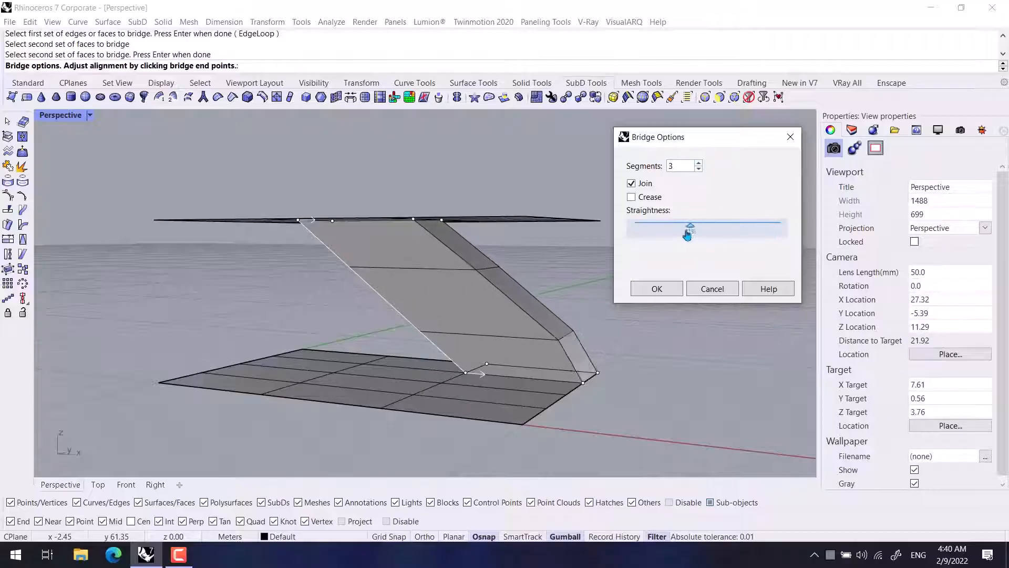
# Vary the bridge's straightness down to 0%, set it to 68% and accept the bridge
pyautogui.moveTo(688, 234); pyautogui.dragTo(644, 238)
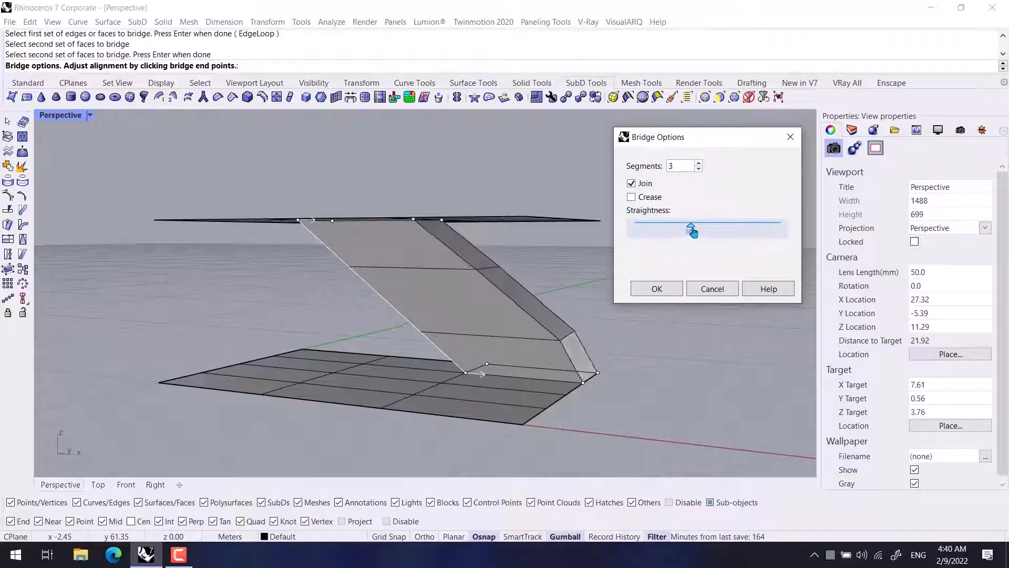
pyautogui.moveTo(703, 226); pyautogui.dragTo(597, 243)
pyautogui.moveTo(583, 249); pyautogui.dragTo(535, 349, button='right')
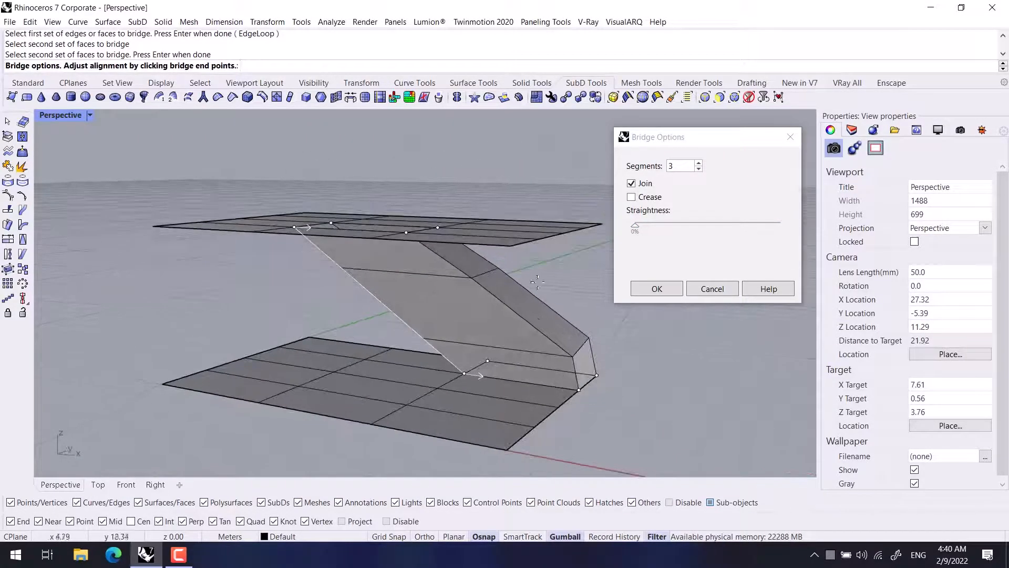
pyautogui.moveTo(636, 237); pyautogui.dragTo(655, 232)
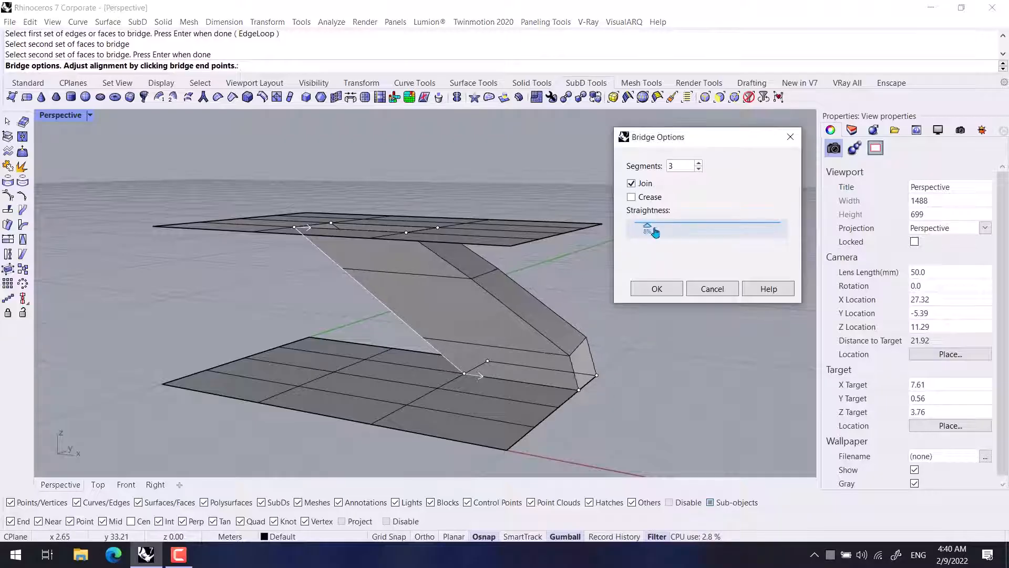
pyautogui.moveTo(784, 230); pyautogui.dragTo(658, 227)
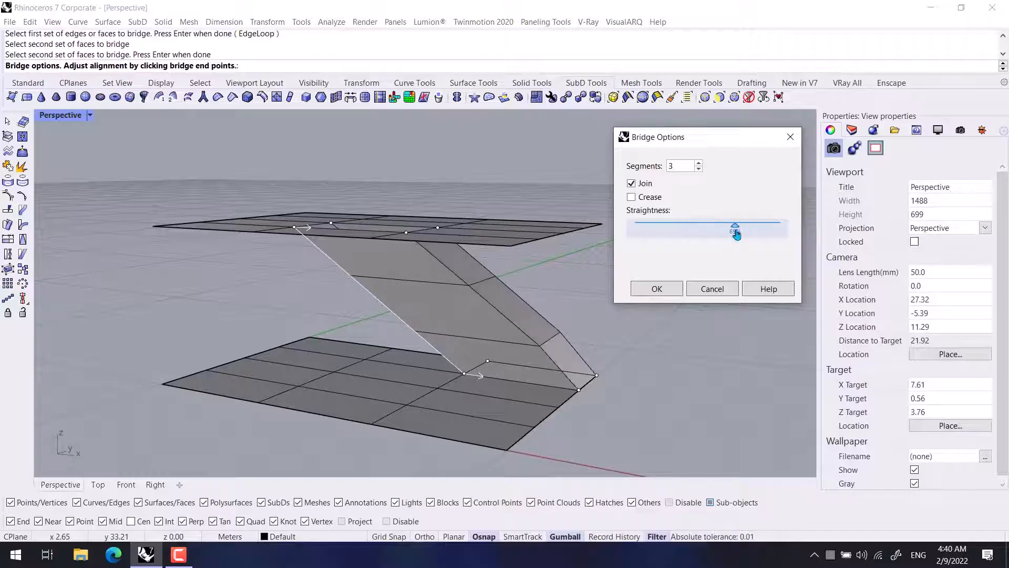
pyautogui.click(656, 289)
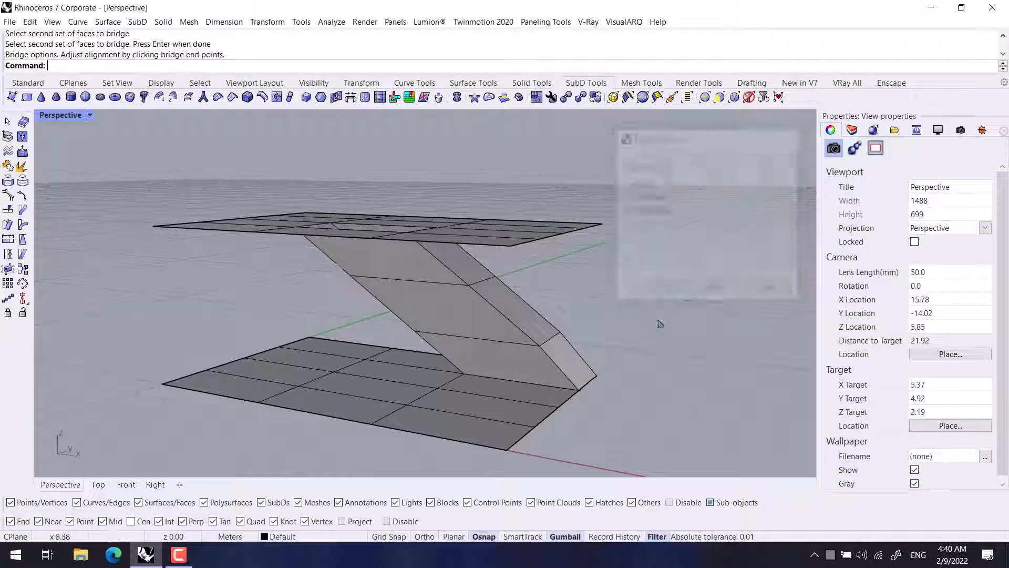
# Switch the SubD display to smooth, inspect the bridged shape and undo the bridge
pyautogui.press('Tab')
pyautogui.moveTo(590, 371); pyautogui.dragTo(477, 337, button='right')
pyautogui.hotkey('ctrl', 'z')
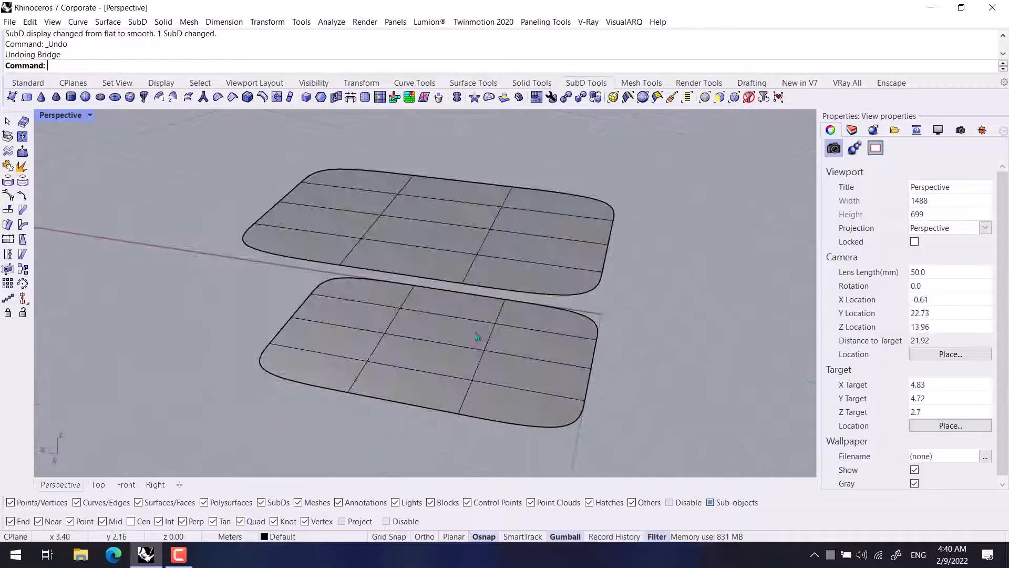
# Bridge two adjacent middle faces of the upper SubD plane to two adjacent edge faces of the lower plane
pyautogui.moveTo(424, 254); pyautogui.dragTo(438, 284, button='right')
pyautogui.scroll(2, 434, 237)
pyautogui.keyDown('ctrl'); pyautogui.keyDown('shift'); pyautogui.click(433, 236); pyautogui.keyUp('shift'); pyautogui.keyUp('ctrl')
pyautogui.keyDown('ctrl'); pyautogui.keyDown('shift'); pyautogui.click(481, 191); pyautogui.keyUp('shift'); pyautogui.keyUp('ctrl')
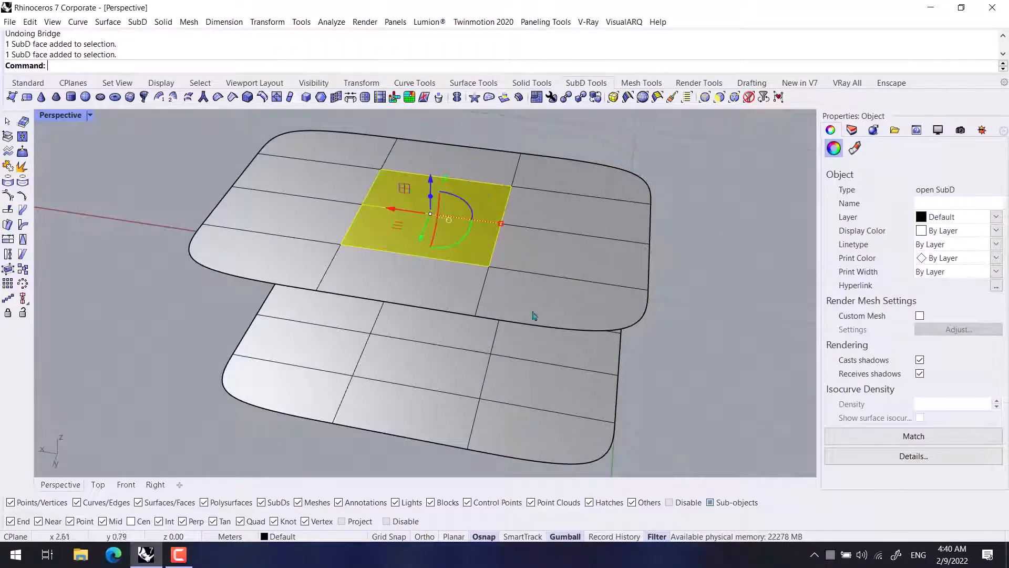
pyautogui.moveTo(534, 315); pyautogui.dragTo(530, 354, button='right')
pyautogui.keyDown('ctrl'); pyautogui.keyDown('shift'); pyautogui.click(523, 398); pyautogui.keyUp('shift'); pyautogui.keyUp('ctrl')
pyautogui.keyDown('ctrl'); pyautogui.keyDown('shift'); pyautogui.click(551, 366); pyautogui.keyUp('shift'); pyautogui.keyUp('ctrl')
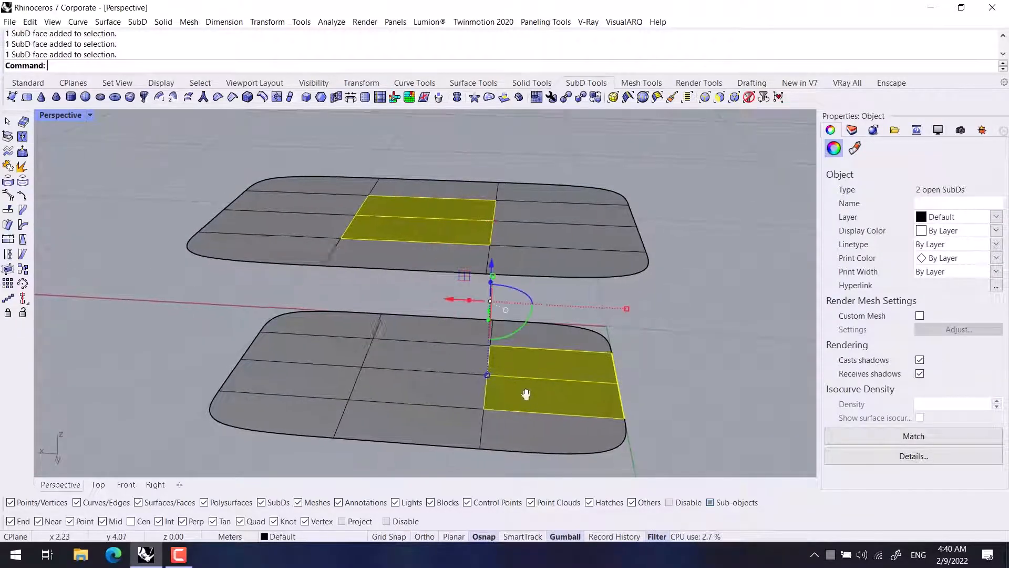
pyautogui.keyDown('shift'); pyautogui.moveTo(525, 394); pyautogui.dragTo(503, 376, button='right'); pyautogui.keyUp('shift')
pyautogui.click(350, 102)
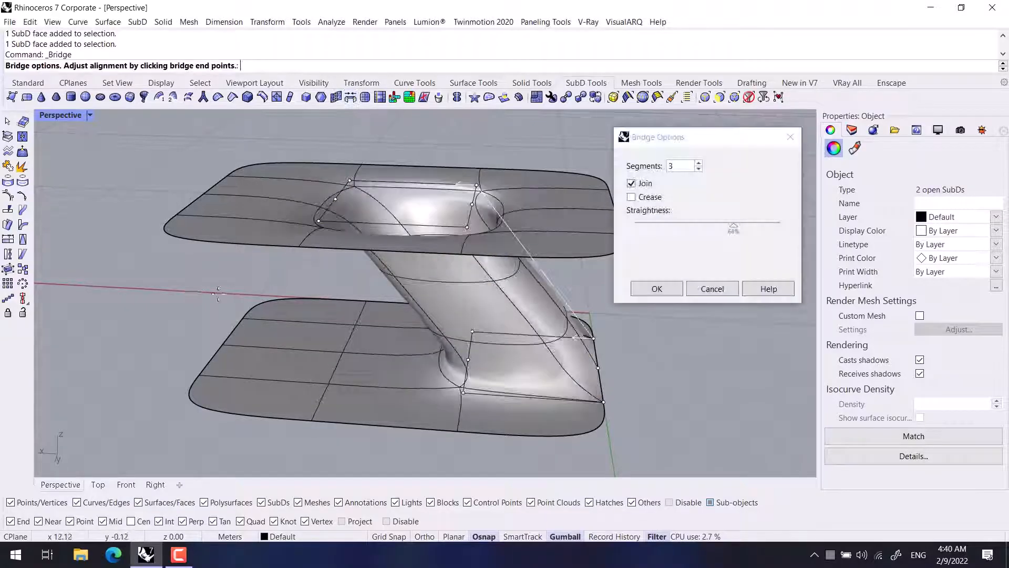
# Reduce the smooth bridge to 1 segment and inspect its shape from the side
pyautogui.moveTo(337, 304)
pyautogui.mouseDown(button='right')
pyautogui.moveTo(334, 264)
pyautogui.moveTo(337, 302)
pyautogui.mouseUp(button='right')
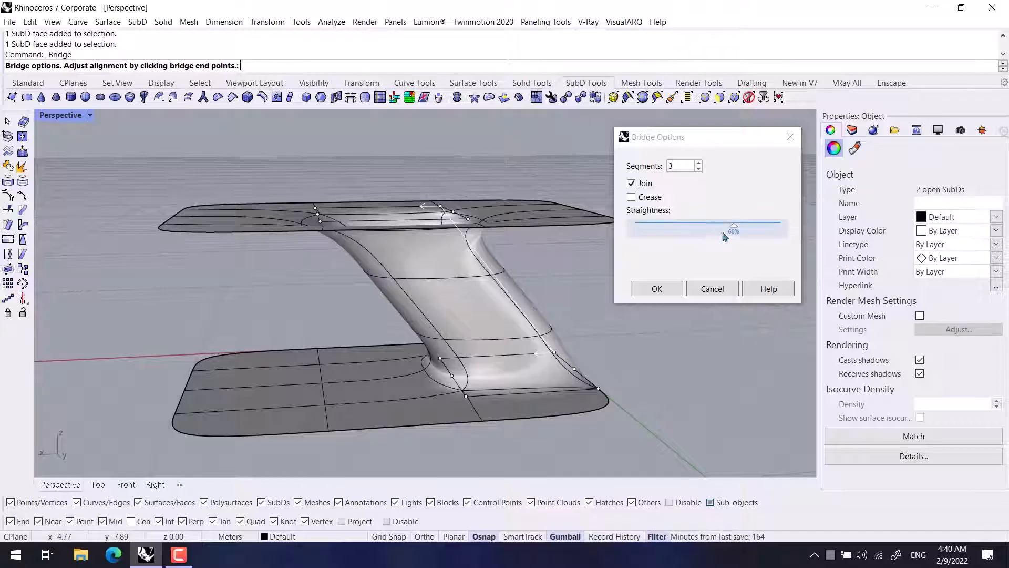
pyautogui.click(698, 169)
pyautogui.click(699, 169)
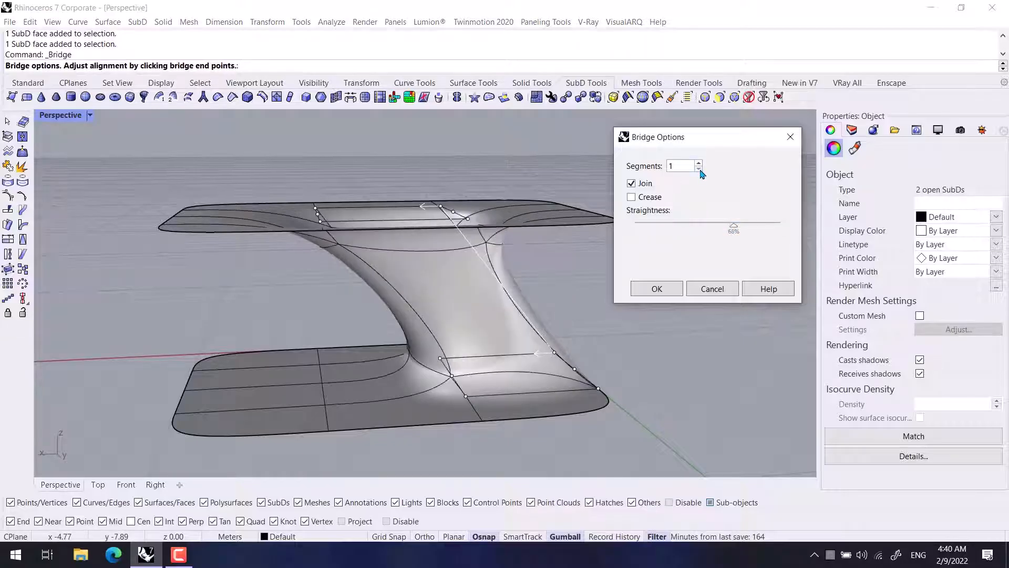
pyautogui.moveTo(310, 339); pyautogui.dragTo(352, 308, button='right')
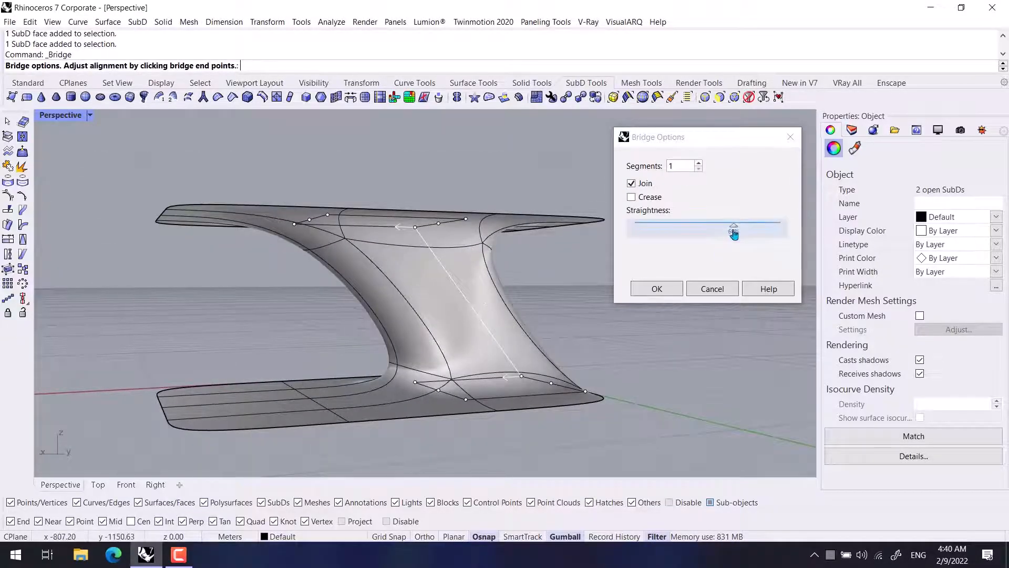
# Set the bridge to 2 segments with 49% straightness and accept it
pyautogui.moveTo(733, 227); pyautogui.dragTo(734, 227)
pyautogui.moveTo(629, 239); pyautogui.dragTo(684, 182)
pyautogui.click(699, 163)
pyautogui.moveTo(720, 226)
pyautogui.mouseDown()
pyautogui.moveTo(754, 229)
pyautogui.moveTo(694, 228)
pyautogui.moveTo(705, 228)
pyautogui.mouseUp()
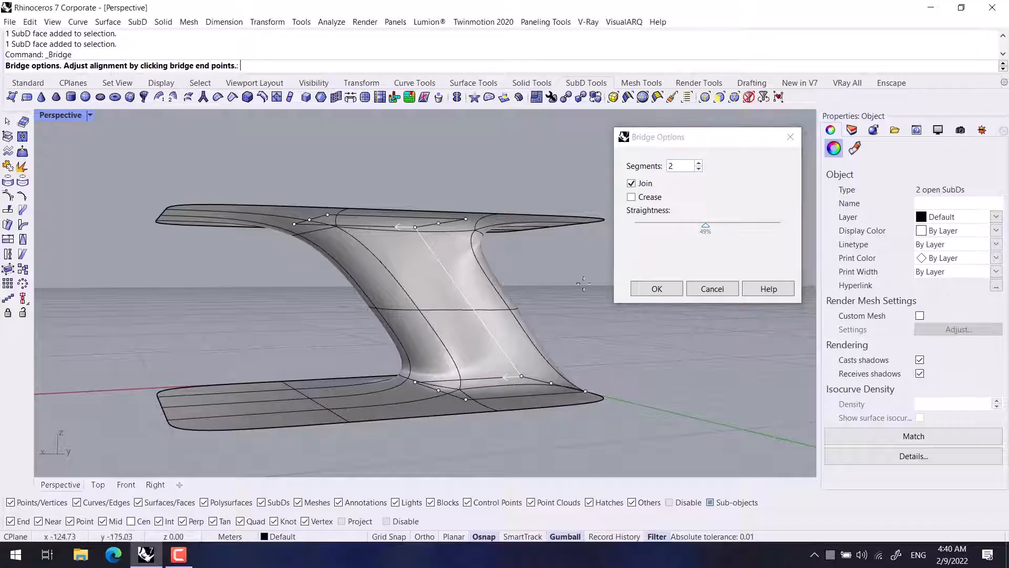
pyautogui.moveTo(568, 303); pyautogui.dragTo(517, 344, button='right')
pyautogui.click(657, 289)
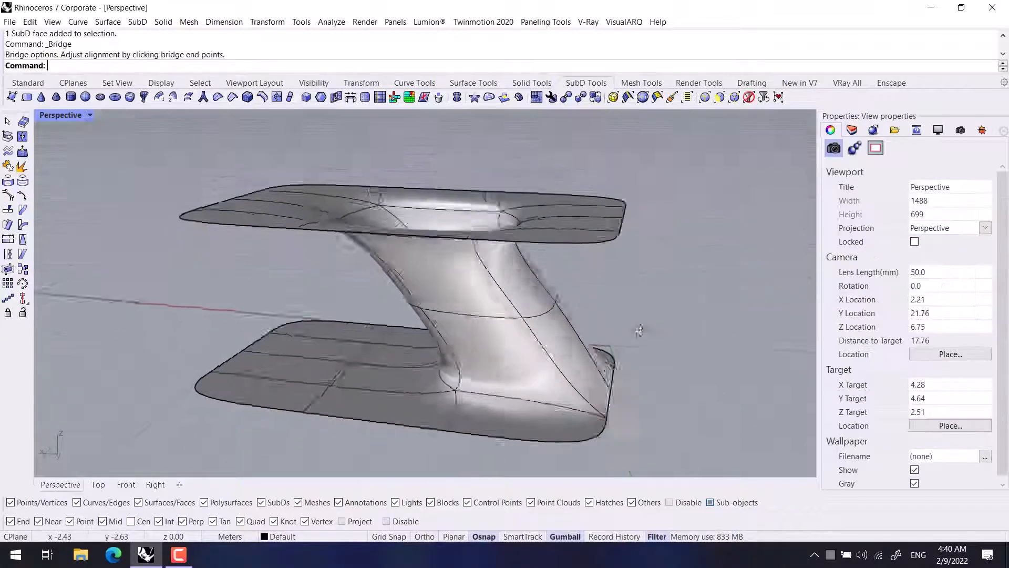
# Undo the two-face bridge between the SubD planes
pyautogui.moveTo(642, 354); pyautogui.dragTo(552, 316, button='right')
pyautogui.hotkey('ctrl', 'z')
pyautogui.moveTo(439, 368); pyautogui.dragTo(515, 383, button='right')
pyautogui.click(357, 221)
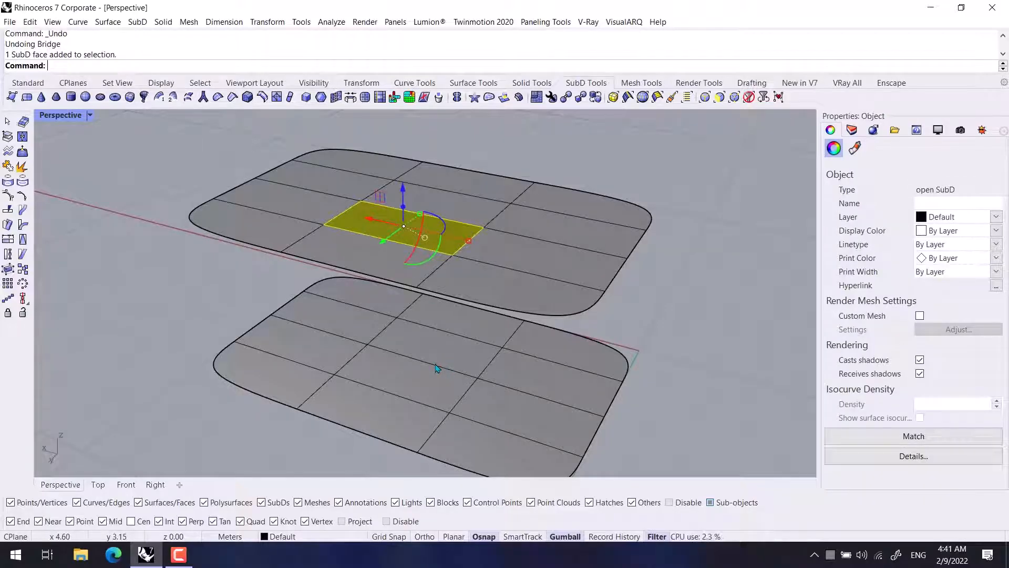
pyautogui.keyDown('shift'); pyautogui.moveTo(437, 368); pyautogui.dragTo(456, 336, button='right'); pyautogui.keyUp('shift')
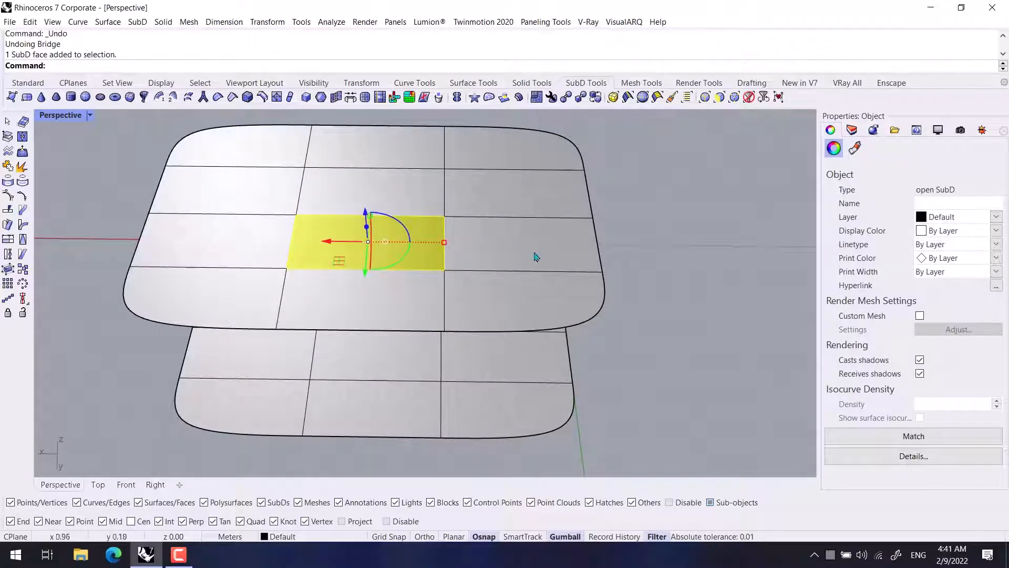
pyautogui.click(678, 299)
pyautogui.moveTo(671, 308); pyautogui.dragTo(468, 268, button='right')
pyautogui.keyDown('ctrl'); pyautogui.keyDown('shift'); pyautogui.click(421, 234); pyautogui.keyUp('shift'); pyautogui.keyUp('ctrl')
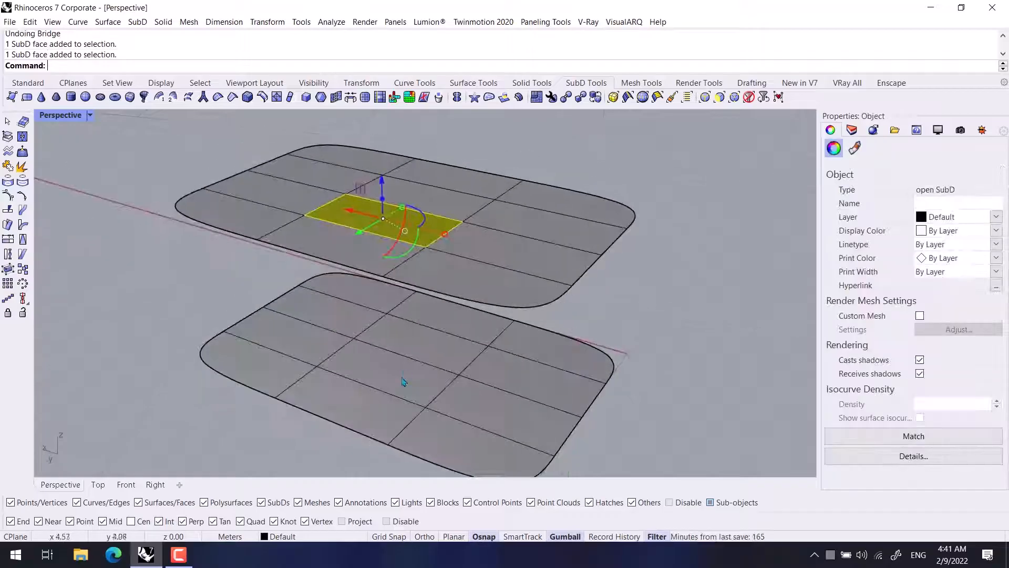
pyautogui.keyDown('shift'); pyautogui.click(402, 378); pyautogui.keyUp('shift')
pyautogui.press('Escape')
# Try to bridge one face of the upper SubD plane to two adjacent faces of the lower plane
pyautogui.keyDown('ctrl'); pyautogui.keyDown('shift'); pyautogui.click(400, 225); pyautogui.keyUp('shift'); pyautogui.keyUp('ctrl')
pyautogui.keyDown('ctrl'); pyautogui.keyDown('shift'); pyautogui.click(414, 361); pyautogui.keyUp('shift'); pyautogui.keyUp('ctrl')
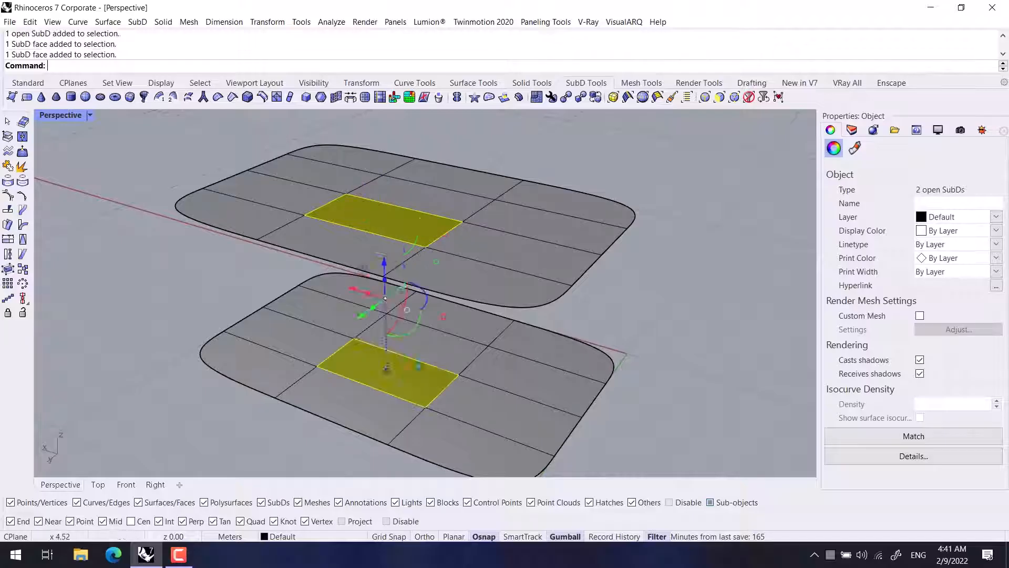
pyautogui.keyDown('ctrl'); pyautogui.keyDown('shift'); pyautogui.click(444, 345); pyautogui.keyUp('shift'); pyautogui.keyUp('ctrl')
pyautogui.moveTo(507, 396); pyautogui.dragTo(484, 381, button='right')
pyautogui.click(350, 100)
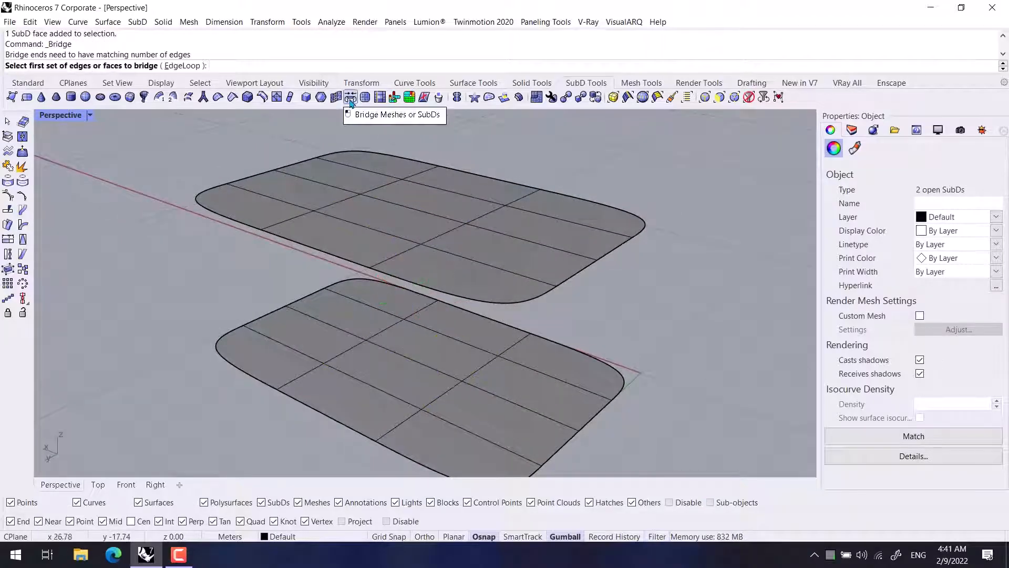
pyautogui.press('Escape')
pyautogui.scroll(-4, 397, 236)
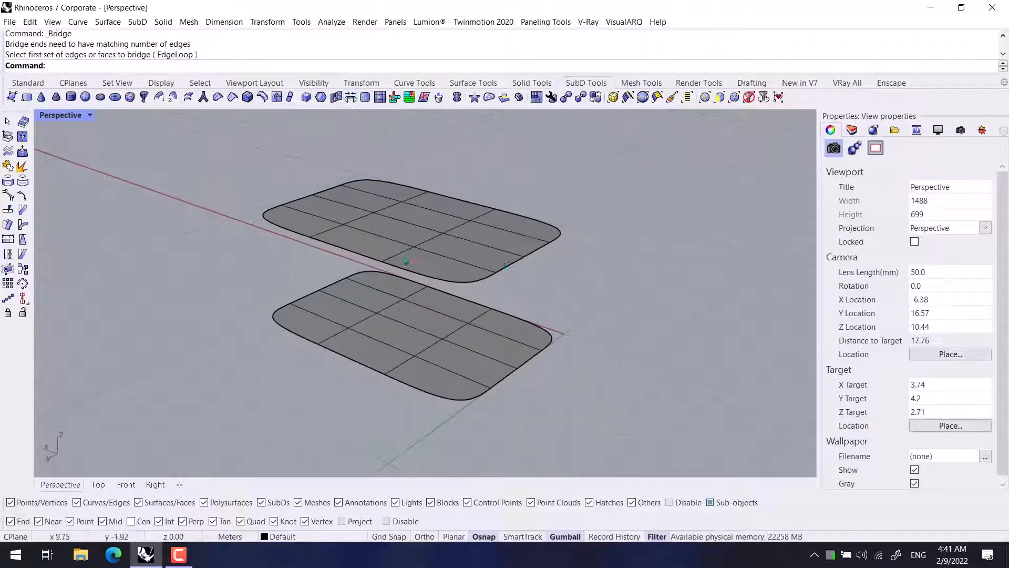
pyautogui.keyDown('shift'); pyautogui.moveTo(512, 270); pyautogui.dragTo(453, 295, button='right'); pyautogui.keyUp('shift')
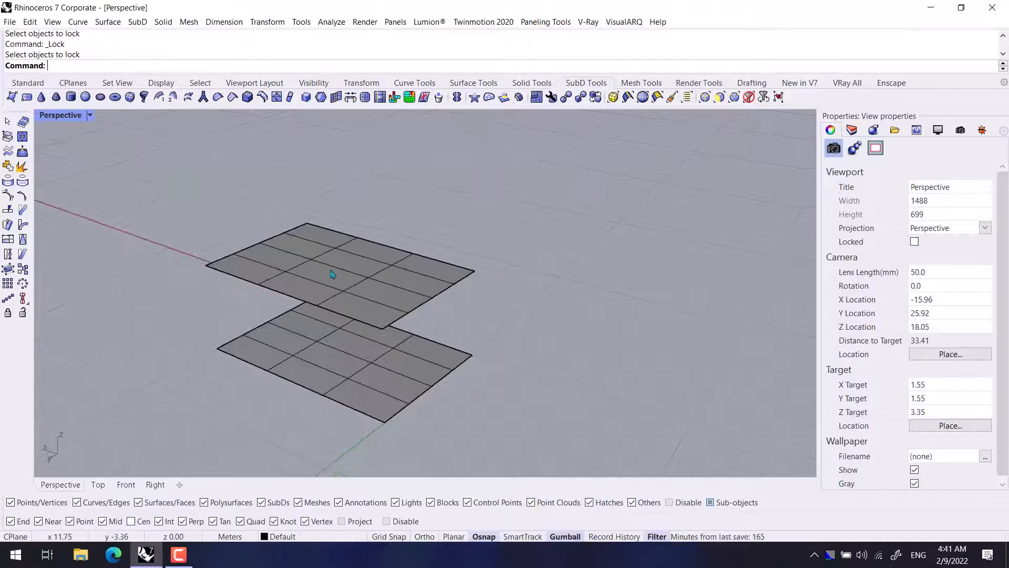
pyautogui.scroll(4, 339, 278)
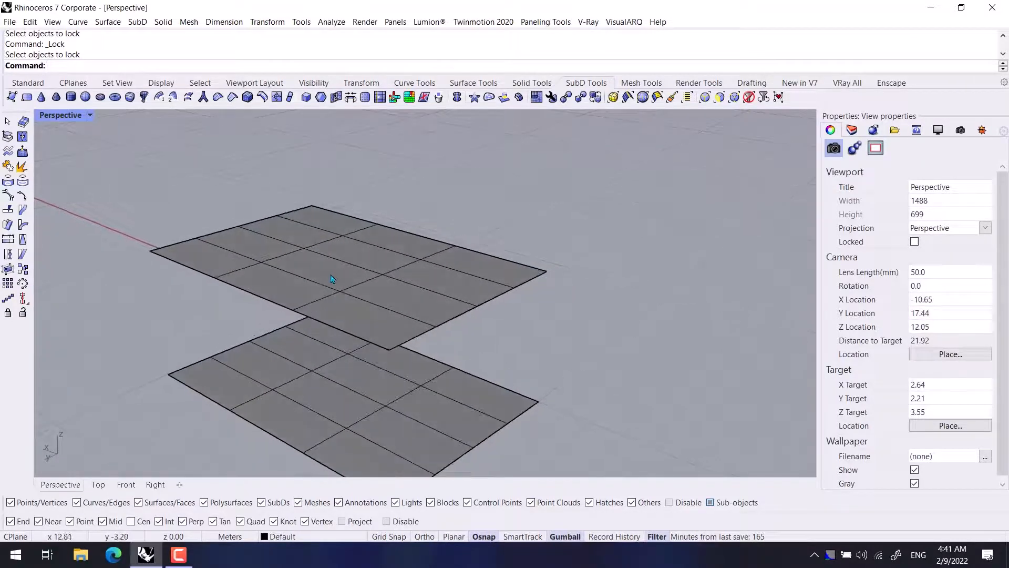
pyautogui.scroll(4, 329, 279)
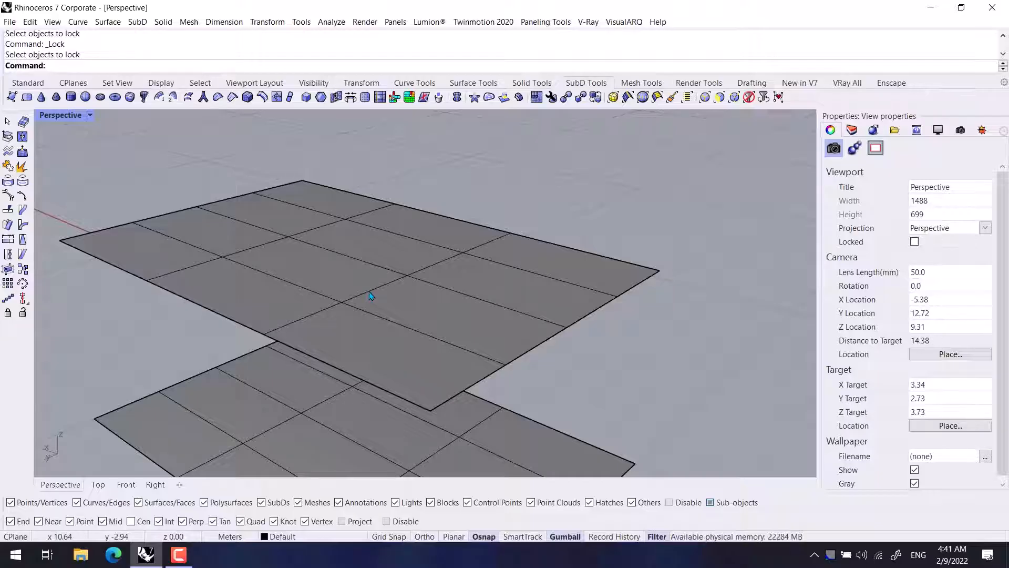
pyautogui.moveTo(367, 293); pyautogui.dragTo(352, 309, button='right')
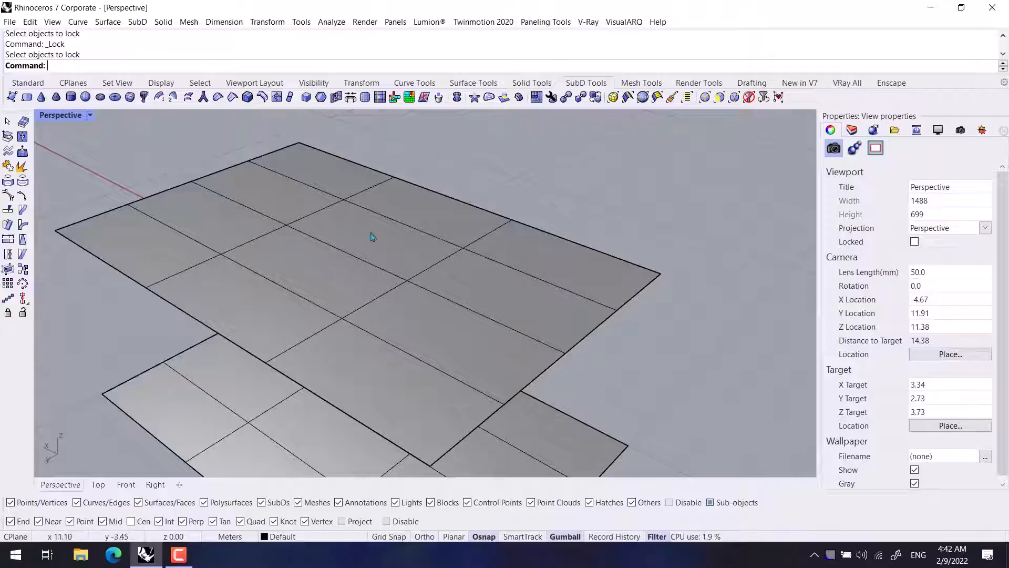
# Duplicate both stacked SubD planes together to a spot beside the originals
pyautogui.scroll(-10, 374, 258)
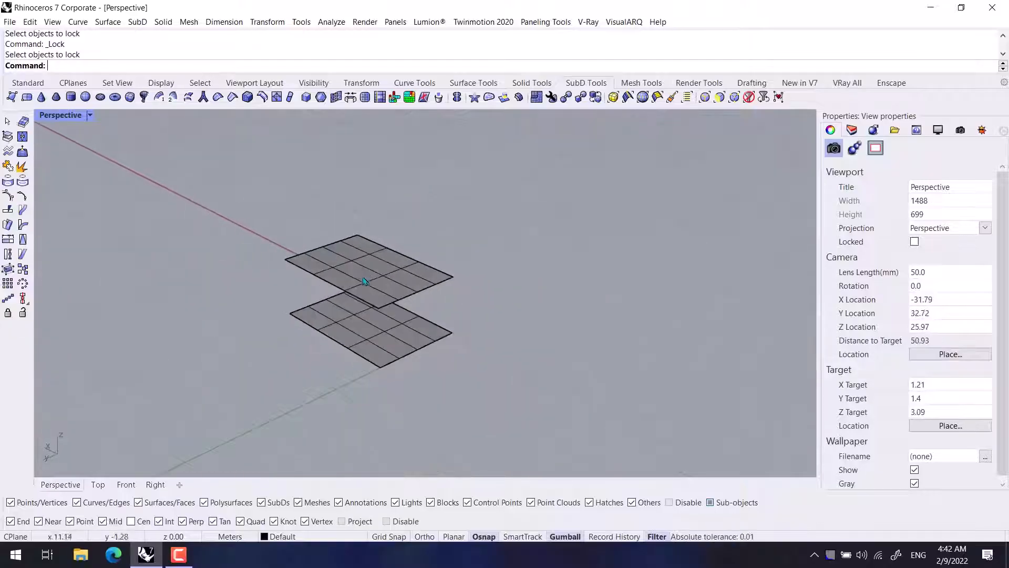
pyautogui.moveTo(339, 284); pyautogui.dragTo(331, 262, button='right')
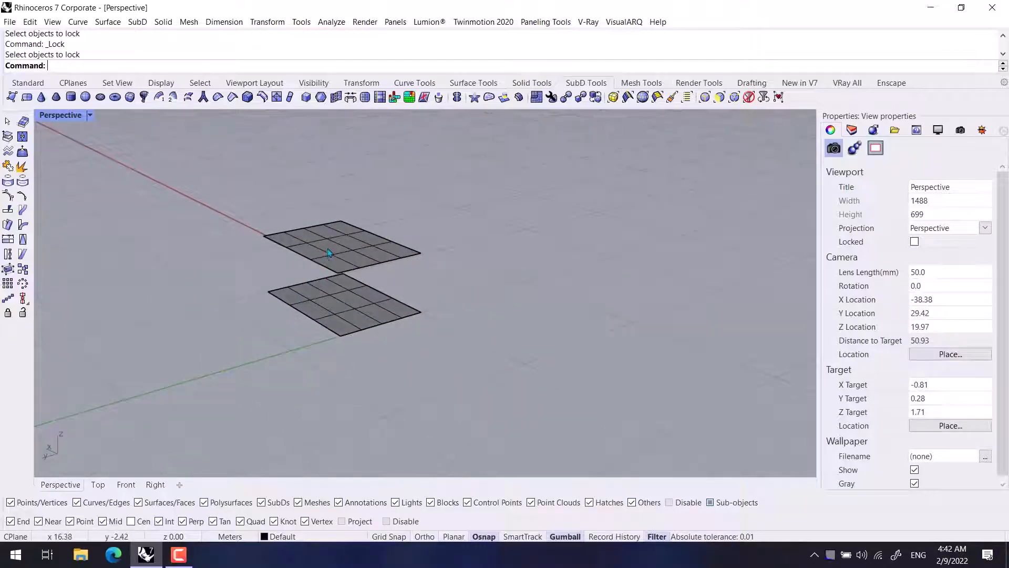
pyautogui.scroll(4, 328, 253)
pyautogui.scroll(2, 337, 258)
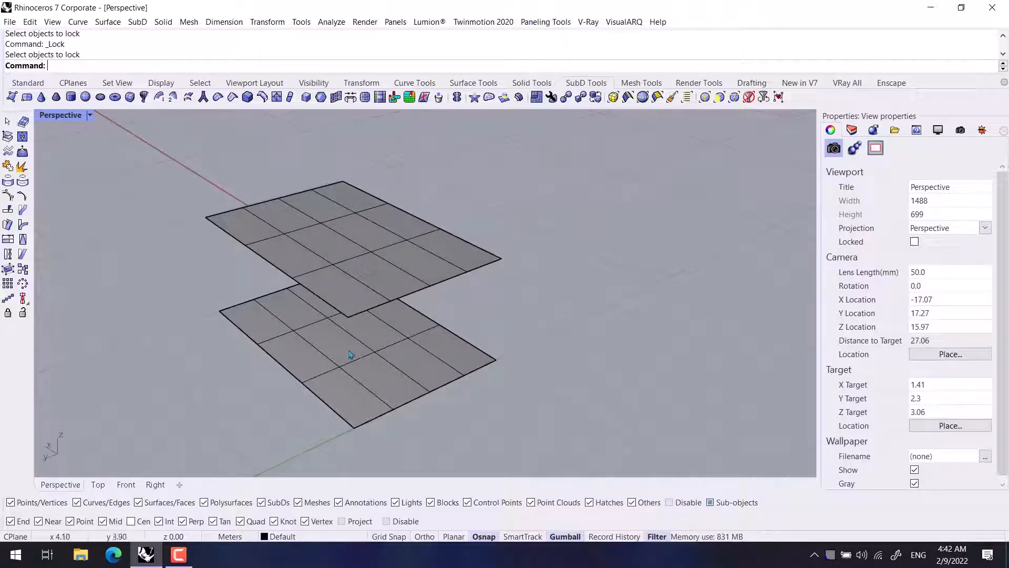
pyautogui.scroll(-8, 514, 276)
pyautogui.moveTo(518, 226); pyautogui.dragTo(319, 391)
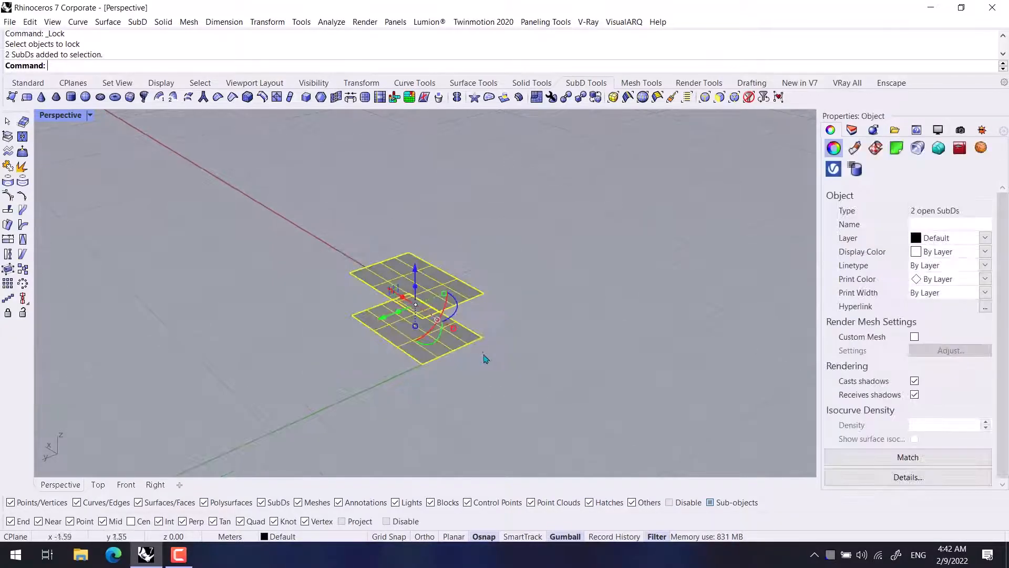
pyautogui.scroll(-2, 484, 358)
pyautogui.keyDown('alt'); pyautogui.moveTo(347, 345); pyautogui.dragTo(431, 309); pyautogui.keyUp('alt')
pyautogui.press('Escape')
# Subdivide one interior face of the copied upper SubD plane
pyautogui.scroll(5, 473, 270)
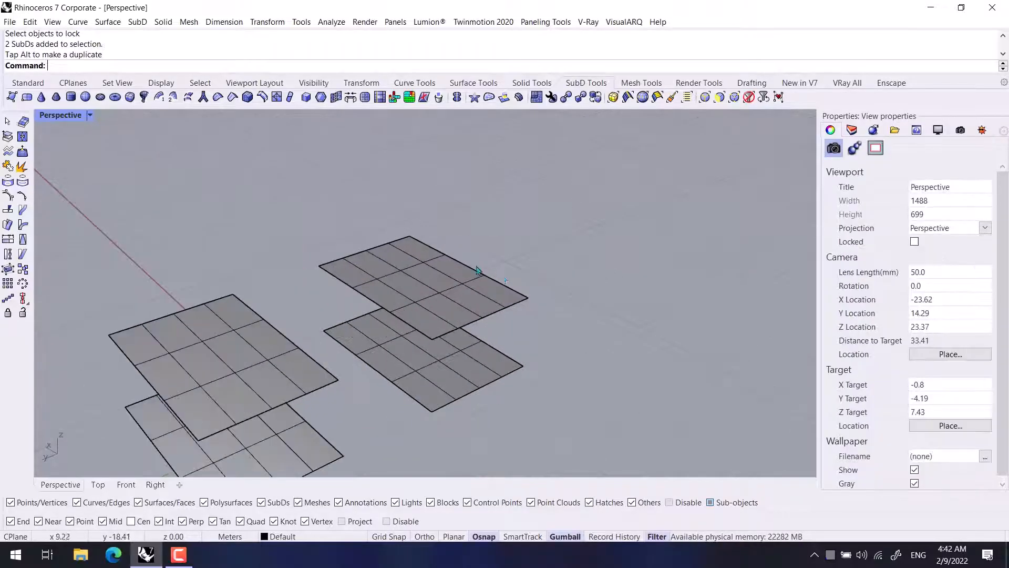
pyautogui.click(364, 97)
pyautogui.click(405, 297)
pyautogui.press('Return')
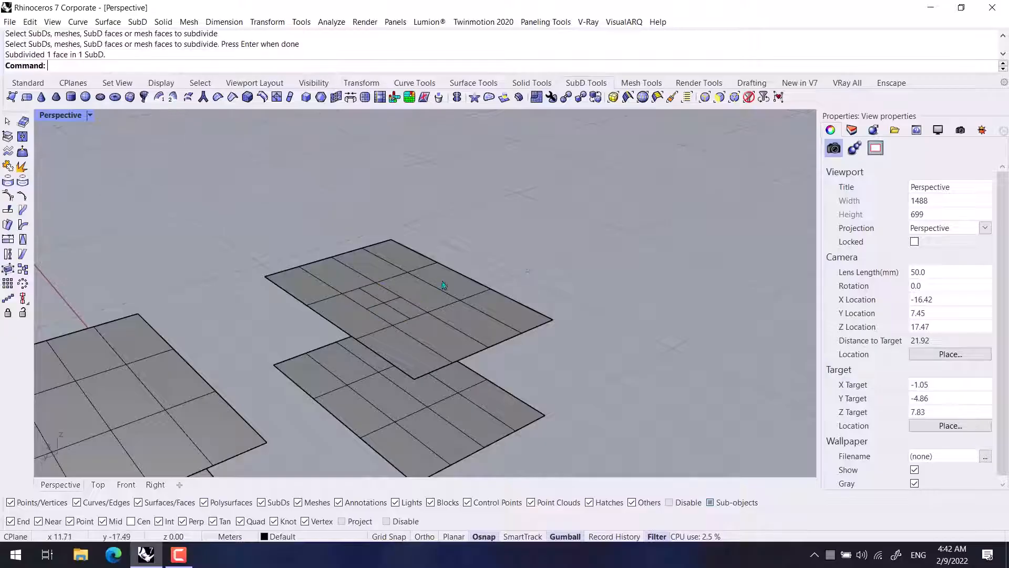
pyautogui.scroll(5, 389, 326)
pyautogui.scroll(4, 396, 352)
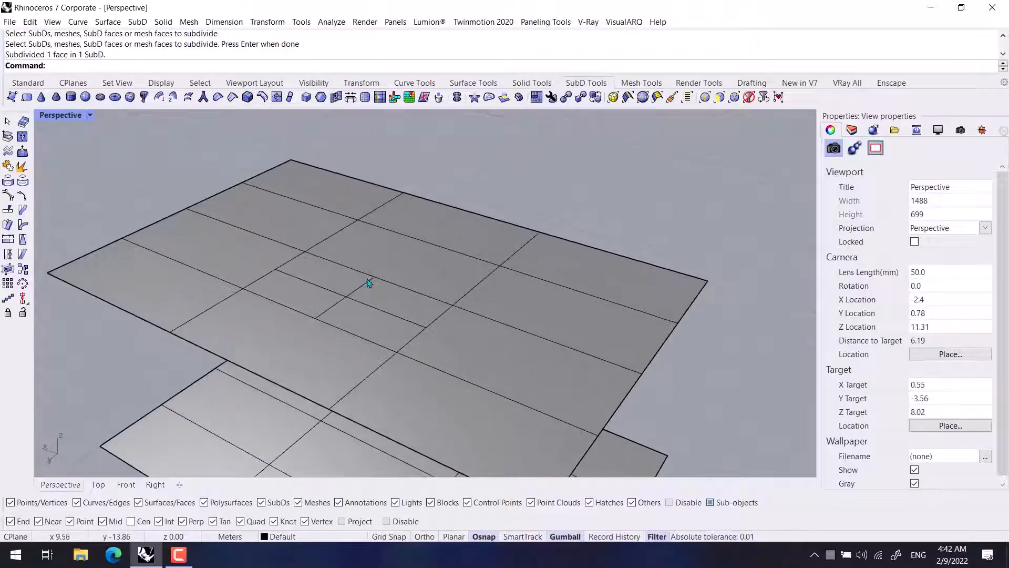
# Delete the two lengthwise inner edges of the subdivided face so it stays split crosswise into two faces
pyautogui.click(370, 310)
pyautogui.click(562, 209)
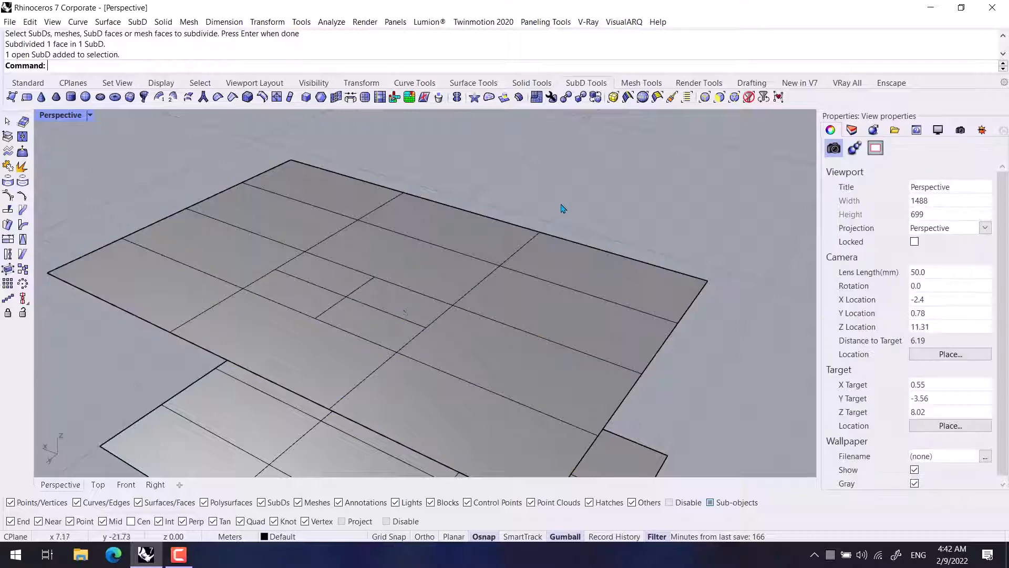
pyautogui.keyDown('ctrl'); pyautogui.keyDown('shift'); pyautogui.click(371, 311); pyautogui.keyUp('shift'); pyautogui.keyUp('ctrl')
pyautogui.press('Delete')
pyautogui.keyDown('ctrl'); pyautogui.keyDown('shift'); pyautogui.click(320, 289); pyautogui.keyUp('shift'); pyautogui.keyUp('ctrl')
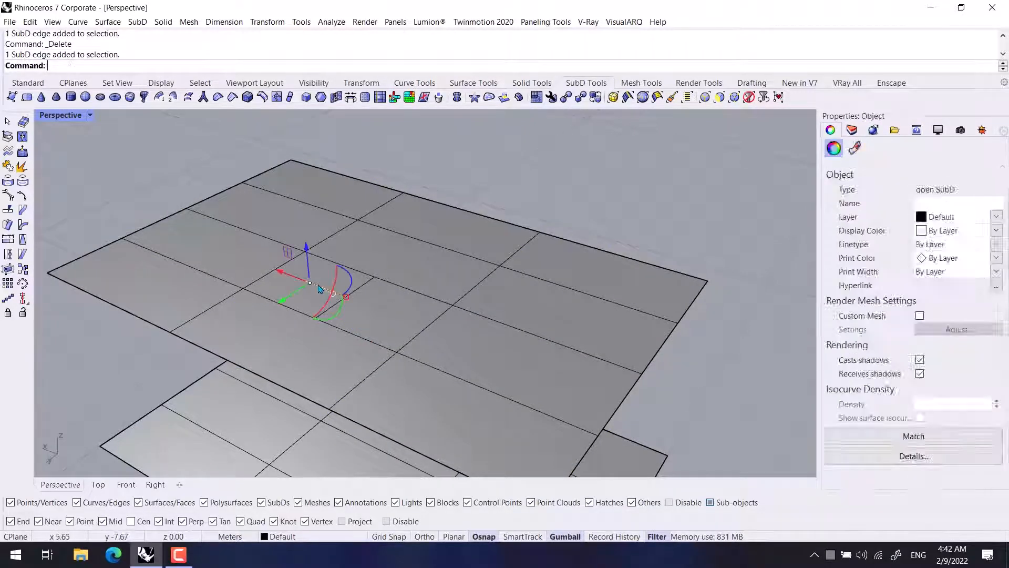
pyautogui.press('Delete')
# Bridge the two crosswise half faces to two adjacent faces of the lower copied plane and show the smooth form
pyautogui.scroll(-4, 351, 315)
pyautogui.keyDown('shift'); pyautogui.moveTo(408, 360); pyautogui.dragTo(389, 270, button='right'); pyautogui.keyUp('shift')
pyautogui.keyDown('ctrl'); pyautogui.keyDown('shift'); pyautogui.click(372, 275); pyautogui.keyUp('shift'); pyautogui.keyUp('ctrl')
pyautogui.keyDown('ctrl'); pyautogui.keyDown('shift'); pyautogui.click(325, 265); pyautogui.keyUp('shift'); pyautogui.keyUp('ctrl')
pyautogui.scroll(-4, 390, 328)
pyautogui.keyDown('ctrl'); pyautogui.keyDown('shift'); pyautogui.click(372, 342); pyautogui.keyUp('shift'); pyautogui.keyUp('ctrl')
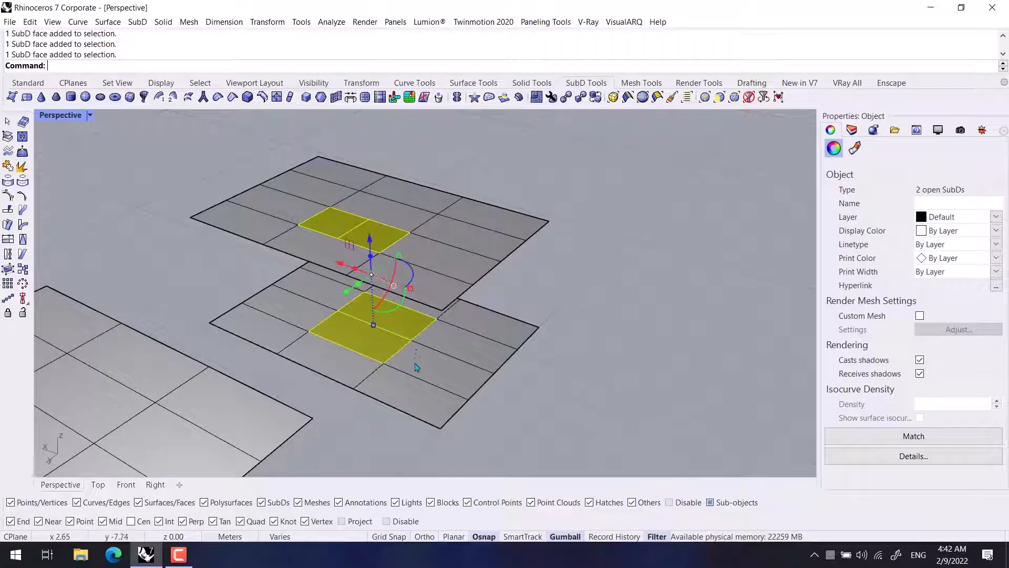
pyautogui.scroll(-3, 441, 415)
pyautogui.click(350, 98)
pyautogui.moveTo(651, 421); pyautogui.dragTo(405, 286, button='right')
pyautogui.moveTo(383, 351); pyautogui.dragTo(353, 146, button='right')
pyautogui.rightClick(509, 361)
pyautogui.press('Tab')
# Undo the bridge between the copied planes and the deletion of the inner edges
pyautogui.hotkey('ctrl', 'z')
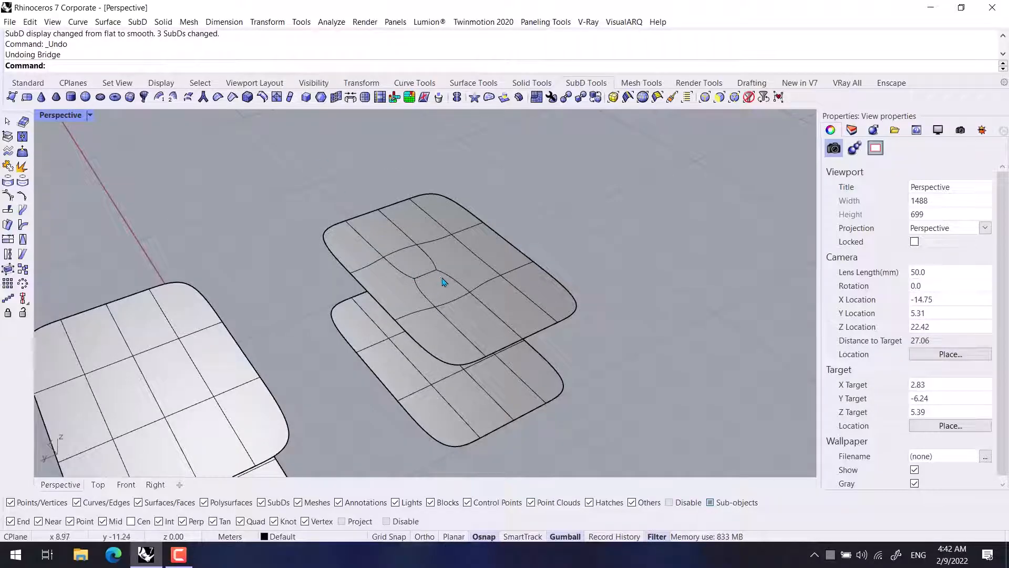
pyautogui.keyDown('shift'); pyautogui.moveTo(444, 290); pyautogui.dragTo(461, 296, button='right'); pyautogui.keyUp('shift')
pyautogui.hotkey('ctrl', 'z')
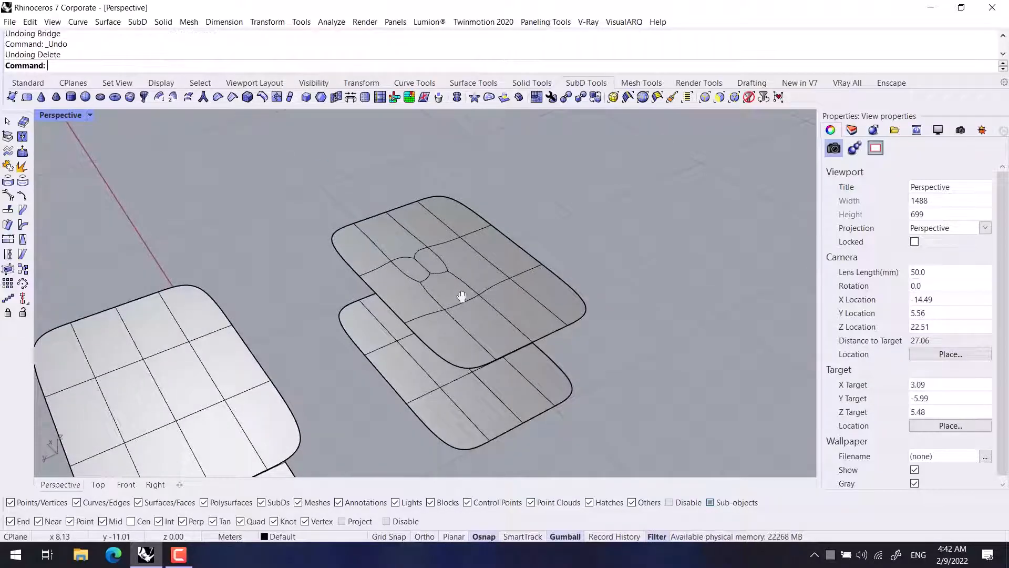
# Switch to flat display and delete the two crosswise inner edges, leaving the subdivided face split lengthwise
pyautogui.press('Tab')
pyautogui.scroll(5, 447, 276)
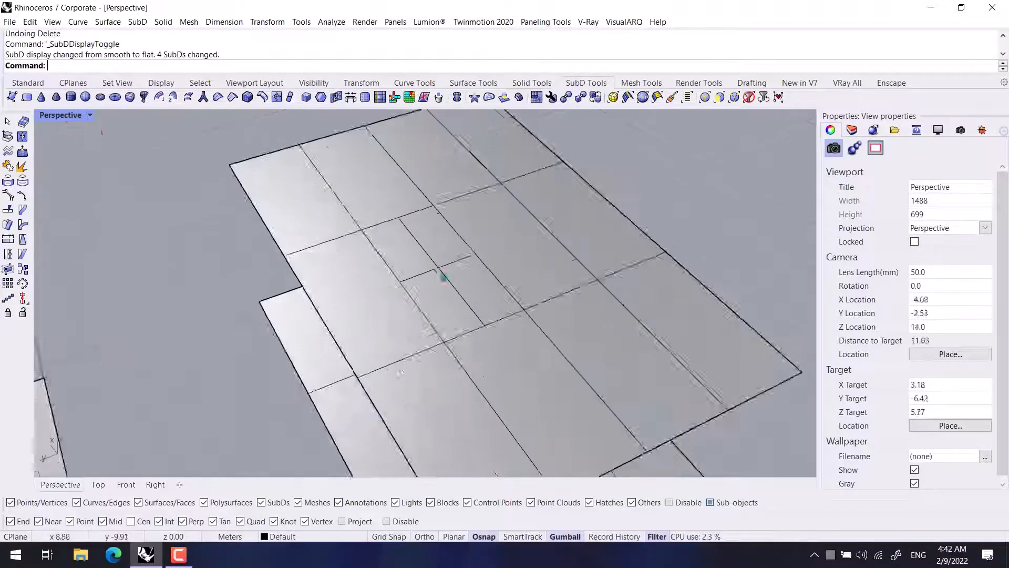
pyautogui.keyDown('ctrl'); pyautogui.keyDown('shift'); pyautogui.click(460, 264); pyautogui.keyUp('shift'); pyautogui.keyUp('ctrl')
pyautogui.keyDown('ctrl'); pyautogui.keyDown('shift'); pyautogui.click(394, 285); pyautogui.keyUp('shift'); pyautogui.keyUp('ctrl')
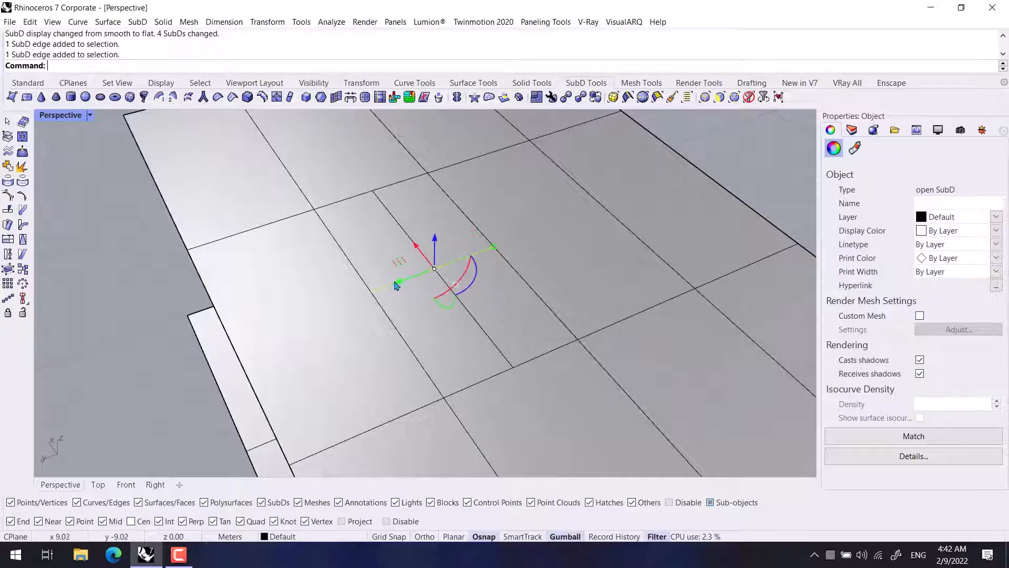
pyautogui.press('Delete')
# Bridge the two lengthwise half faces of the upper copy to two adjacent faces of the lower plane
pyautogui.scroll(-4, 407, 294)
pyautogui.keyDown('ctrl'); pyautogui.keyDown('shift'); pyautogui.click(443, 293); pyautogui.keyUp('shift'); pyautogui.keyUp('ctrl')
pyautogui.keyDown('ctrl'); pyautogui.keyDown('shift'); pyautogui.click(413, 294); pyautogui.keyUp('shift'); pyautogui.keyUp('ctrl')
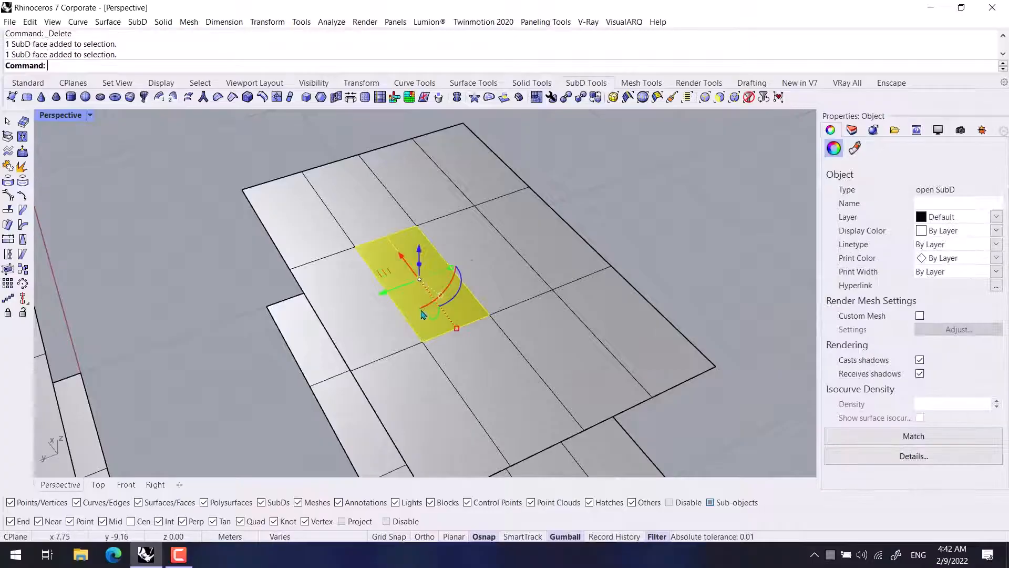
pyautogui.scroll(-6, 463, 376)
pyautogui.moveTo(463, 376); pyautogui.dragTo(345, 294, button='right')
pyautogui.scroll(6, 455, 321)
pyautogui.keyDown('ctrl'); pyautogui.keyDown('shift'); pyautogui.click(444, 330); pyautogui.keyUp('shift'); pyautogui.keyUp('ctrl')
pyautogui.click(347, 99)
pyautogui.press('Return')
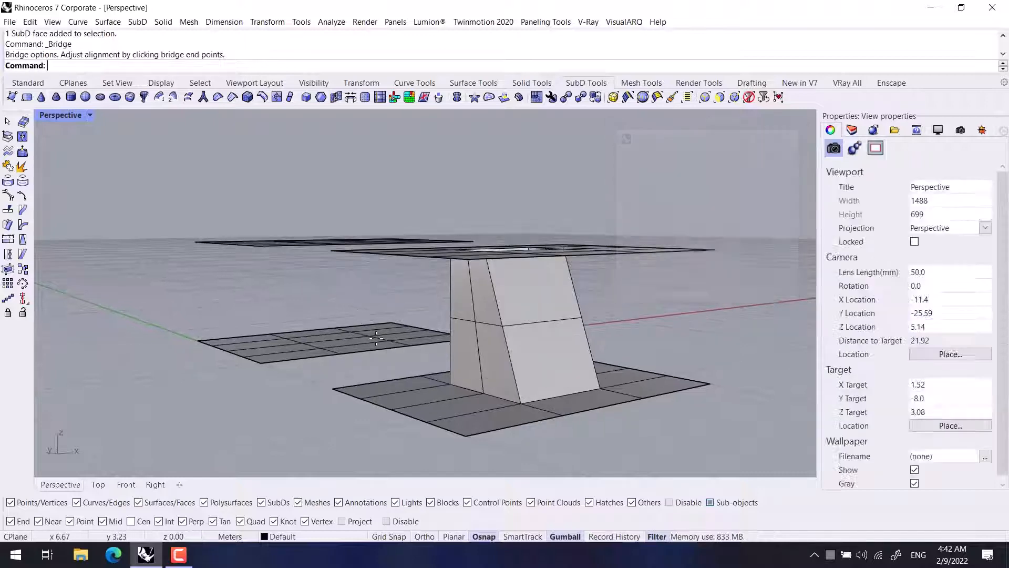
# In smooth display, bridge an upper face of the column to a lower face on its opposite side, using 2 segments and 48% straightness
pyautogui.press('Tab')
pyautogui.moveTo(331, 368); pyautogui.dragTo(534, 355, button='right')
pyautogui.keyDown('ctrl'); pyautogui.keyDown('shift'); pyautogui.click(462, 352); pyautogui.keyUp('shift'); pyautogui.keyUp('ctrl')
pyautogui.scroll(7, 480, 223)
pyautogui.keyDown('ctrl'); pyautogui.keyDown('shift'); pyautogui.click(473, 220); pyautogui.keyUp('shift'); pyautogui.keyUp('ctrl')
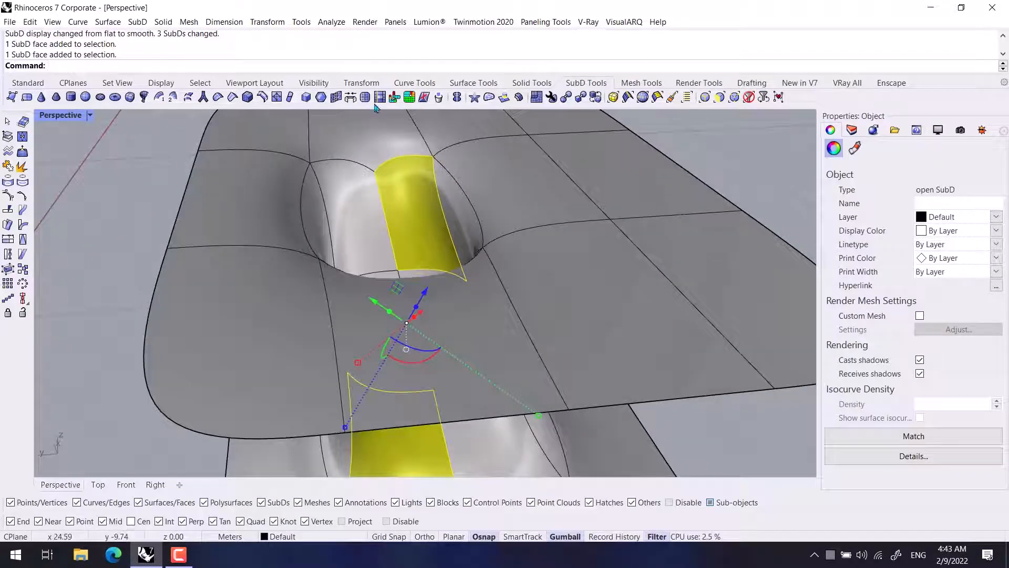
pyautogui.click(350, 97)
pyautogui.scroll(-6, 402, 182)
pyautogui.moveTo(455, 415); pyautogui.dragTo(513, 326, button='right')
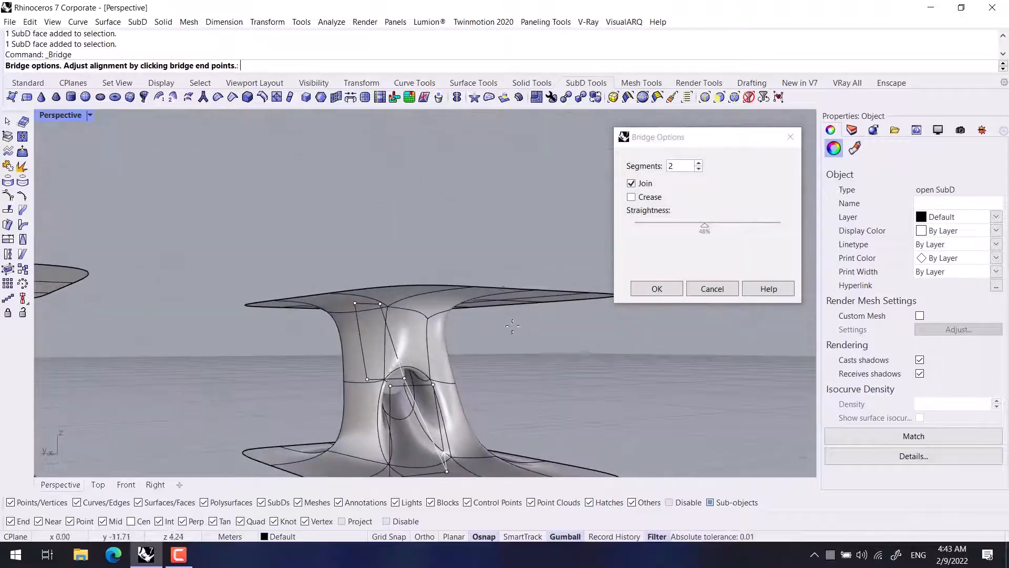
pyautogui.rightClick(513, 326)
# Examine the opening bridged through the column in both smooth and flat display
pyautogui.keyDown('shift'); pyautogui.moveTo(567, 410); pyautogui.dragTo(558, 315, button='right'); pyautogui.keyUp('shift')
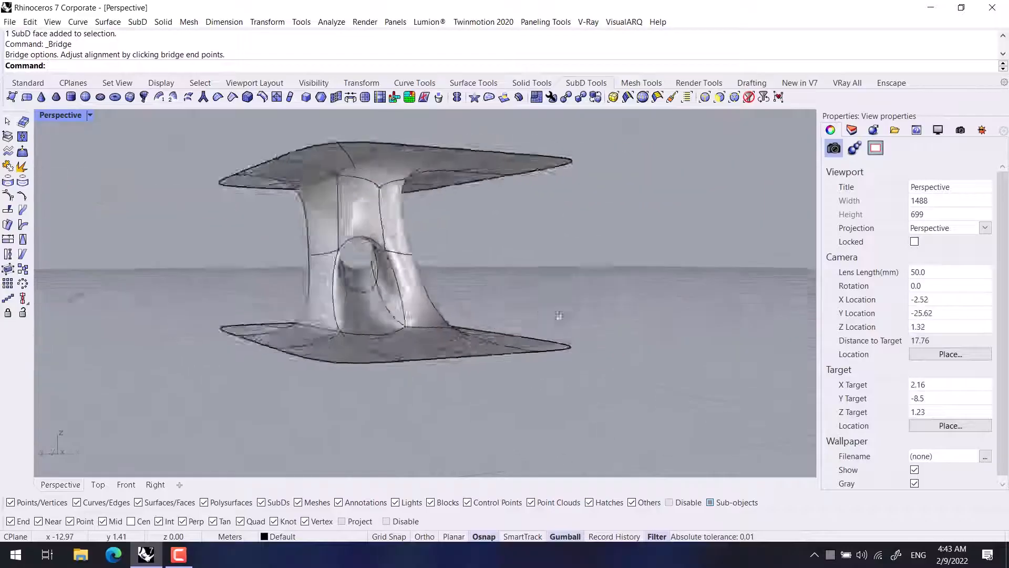
pyautogui.scroll(5, 559, 316)
pyautogui.click(333, 279)
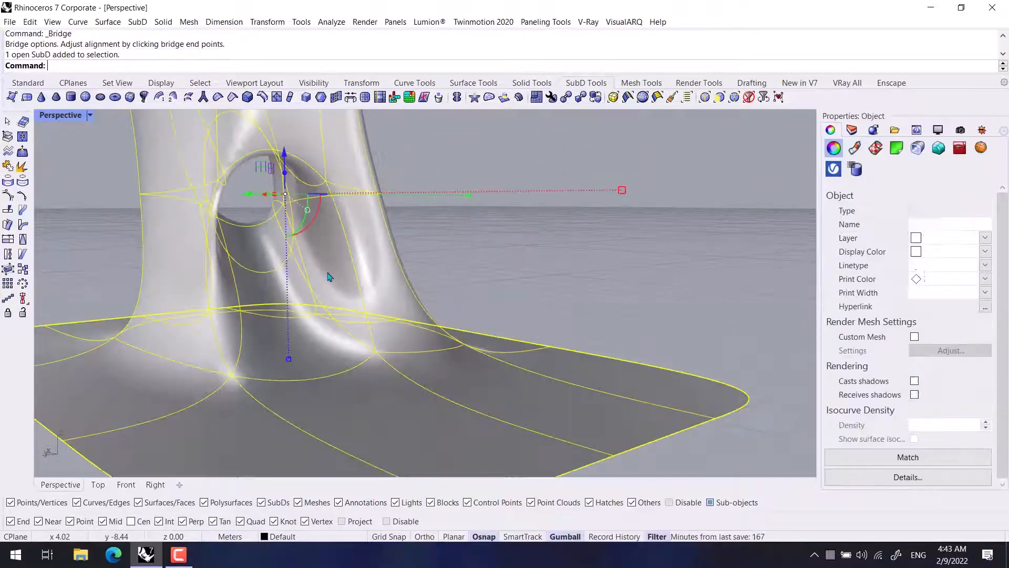
pyautogui.click(509, 250)
pyautogui.press('Tab')
pyautogui.scroll(-14, 541, 289)
pyautogui.moveTo(470, 295); pyautogui.dragTo(378, 362, button='right')
pyautogui.press('Tab')
# Insert an edge loop beside a lengthwise edge loop on the original upper SubD plane, on one side only
pyautogui.scroll(-6, 491, 341)
pyautogui.scroll(6, 486, 349)
pyautogui.moveTo(487, 349)
pyautogui.mouseDown(button='right')
pyautogui.moveTo(504, 353)
pyautogui.moveTo(484, 361)
pyautogui.mouseUp(button='right')
pyautogui.scroll(8, 375, 263)
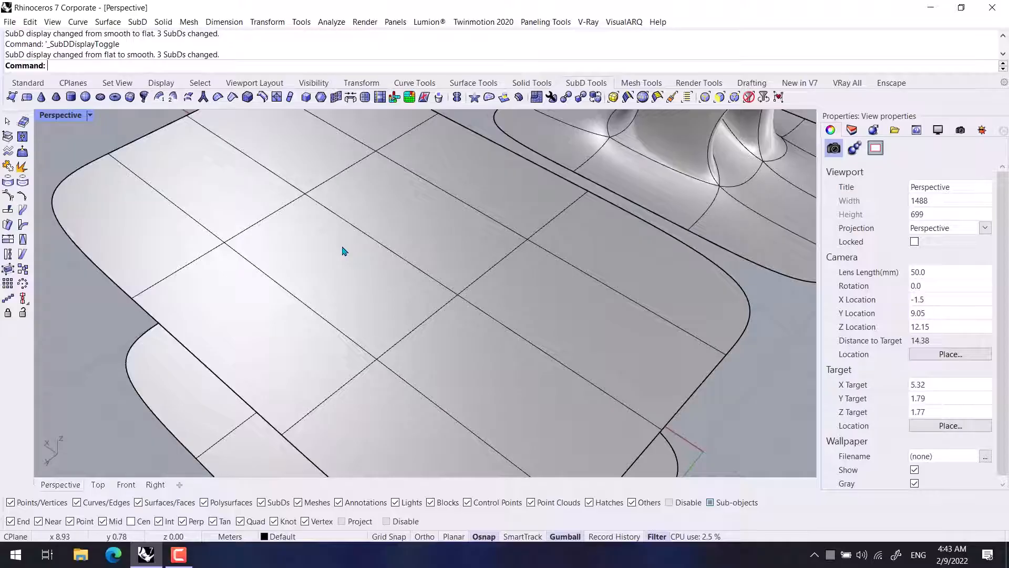
pyautogui.moveTo(417, 284); pyautogui.dragTo(392, 265, button='right')
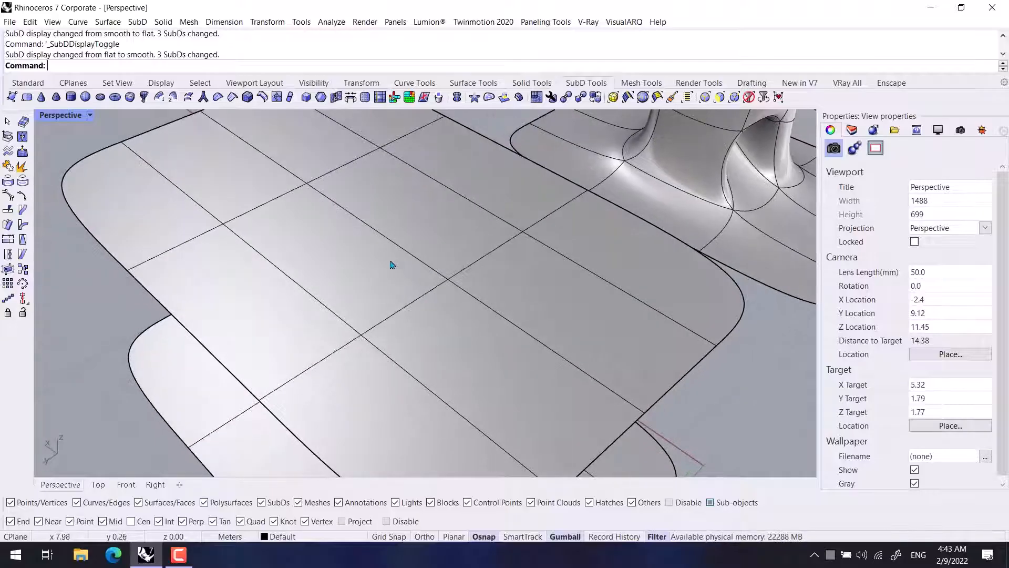
pyautogui.click(263, 100)
pyautogui.moveTo(408, 238); pyautogui.dragTo(396, 237, button='right')
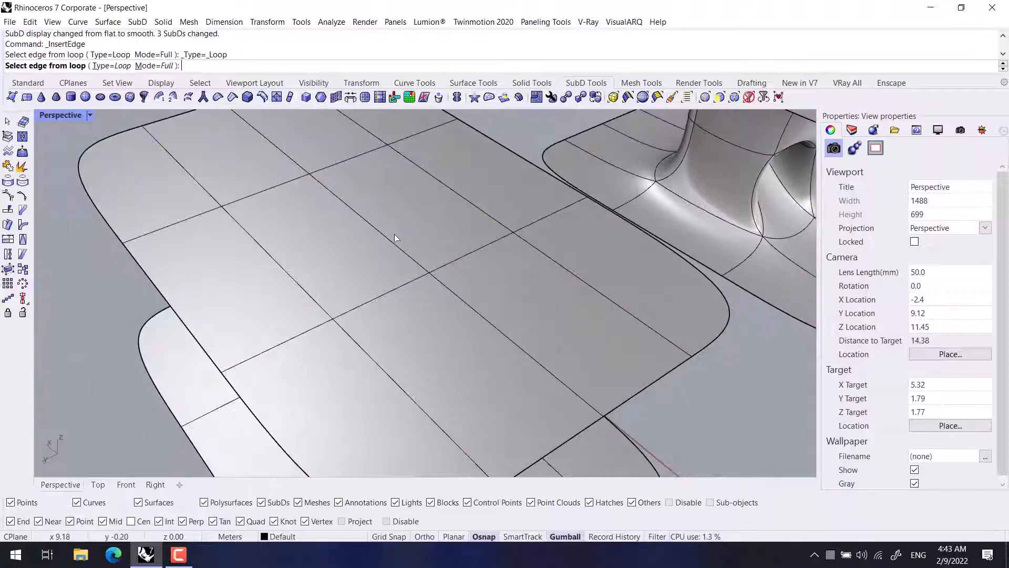
pyautogui.click(272, 253)
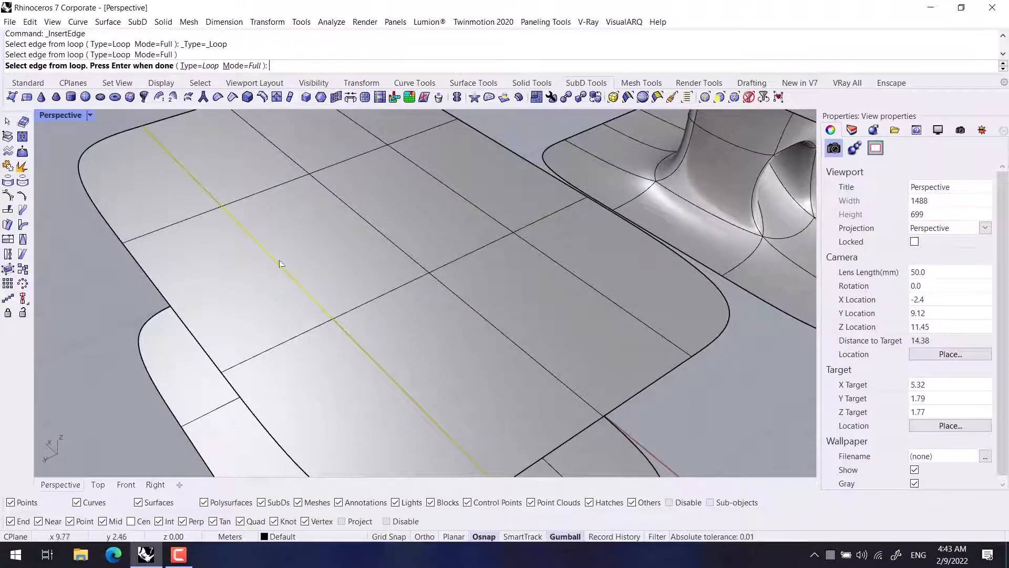
pyautogui.press('Return')
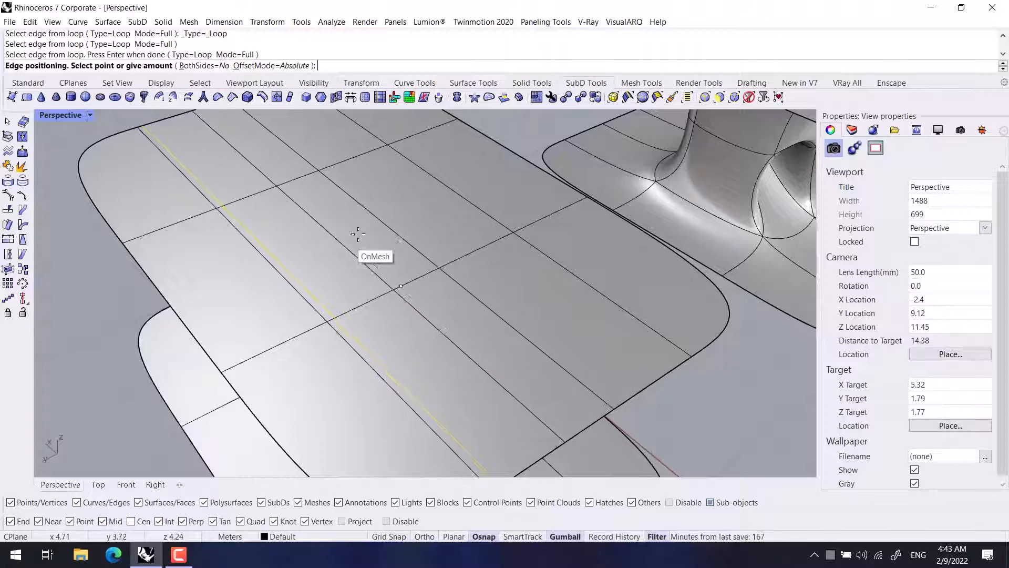
pyautogui.click(328, 241)
# Try to bridge two adjacent interior faces of the original upper plane to two offset faces at the lower plane's end
pyautogui.scroll(-4, 416, 323)
pyautogui.scroll(2, 413, 321)
pyautogui.moveTo(413, 321); pyautogui.dragTo(353, 304, button='right')
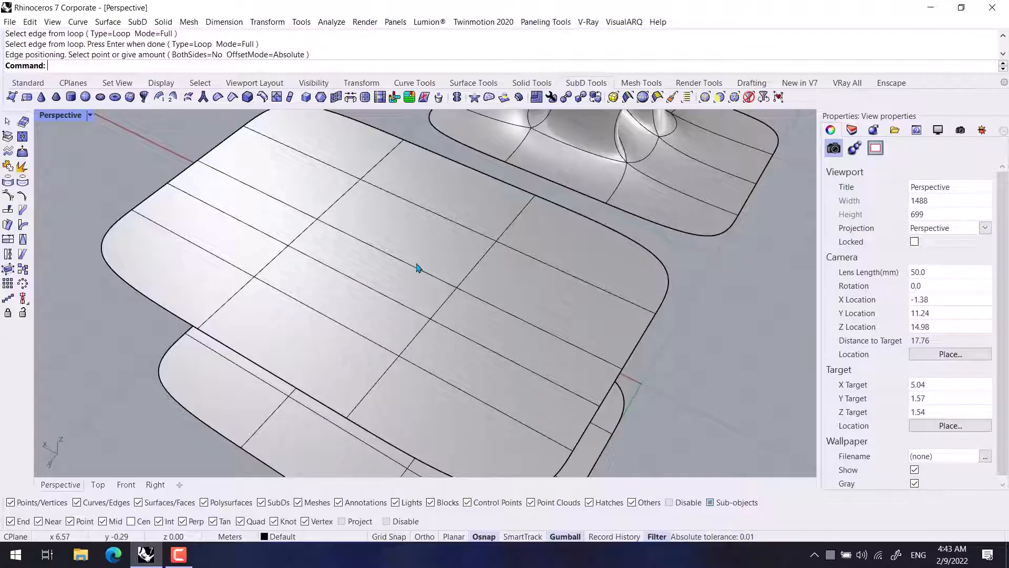
pyautogui.click(377, 315)
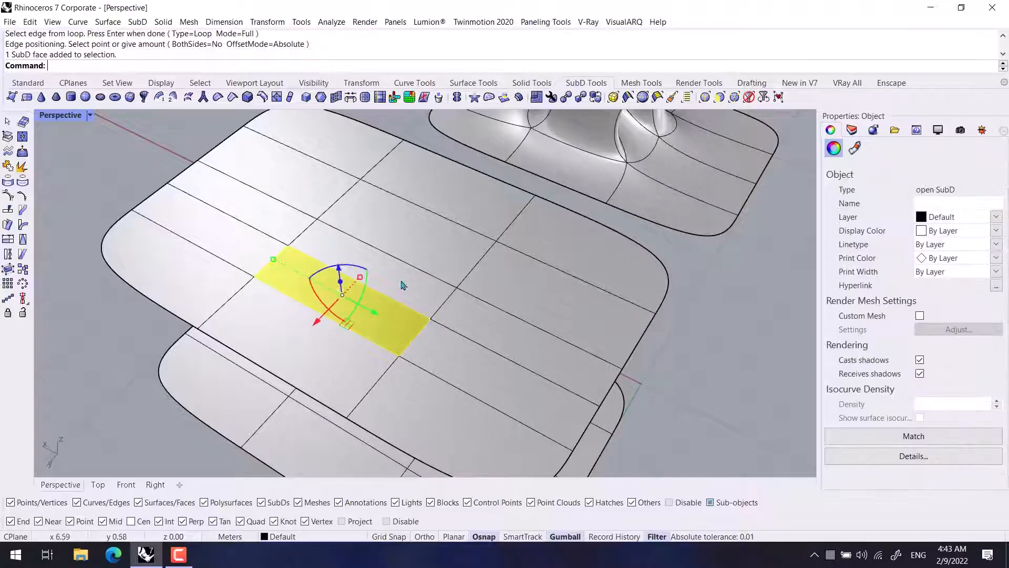
pyautogui.keyDown('ctrl'); pyautogui.keyDown('shift'); pyautogui.click(409, 281); pyautogui.keyUp('shift'); pyautogui.keyUp('ctrl')
pyautogui.moveTo(441, 326); pyautogui.dragTo(451, 290, button='right')
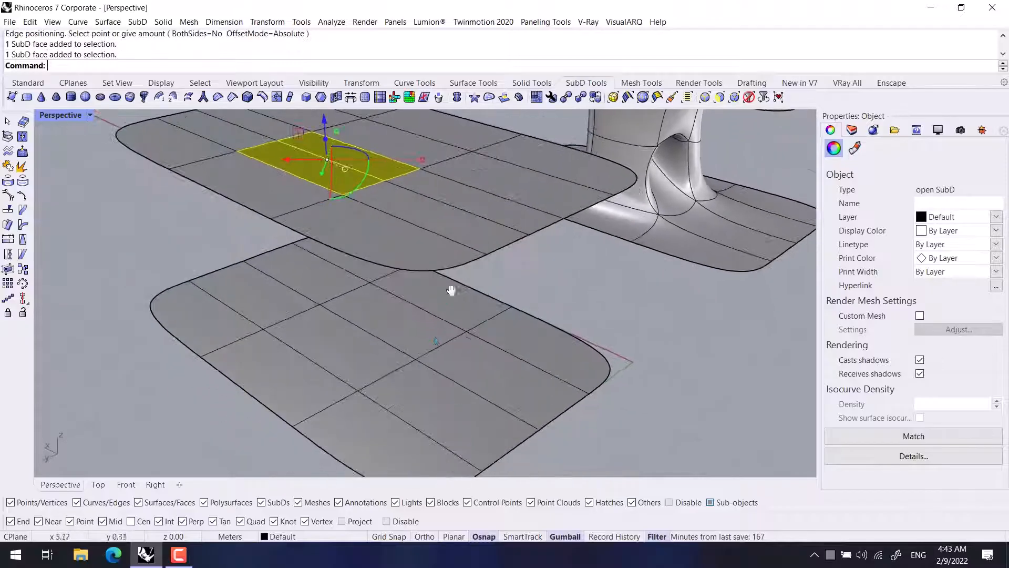
pyautogui.keyDown('ctrl'); pyautogui.keyDown('shift'); pyautogui.click(475, 367); pyautogui.keyUp('shift'); pyautogui.keyUp('ctrl')
pyautogui.keyDown('ctrl'); pyautogui.keyDown('shift'); pyautogui.click(442, 405); pyautogui.keyUp('shift'); pyautogui.keyUp('ctrl')
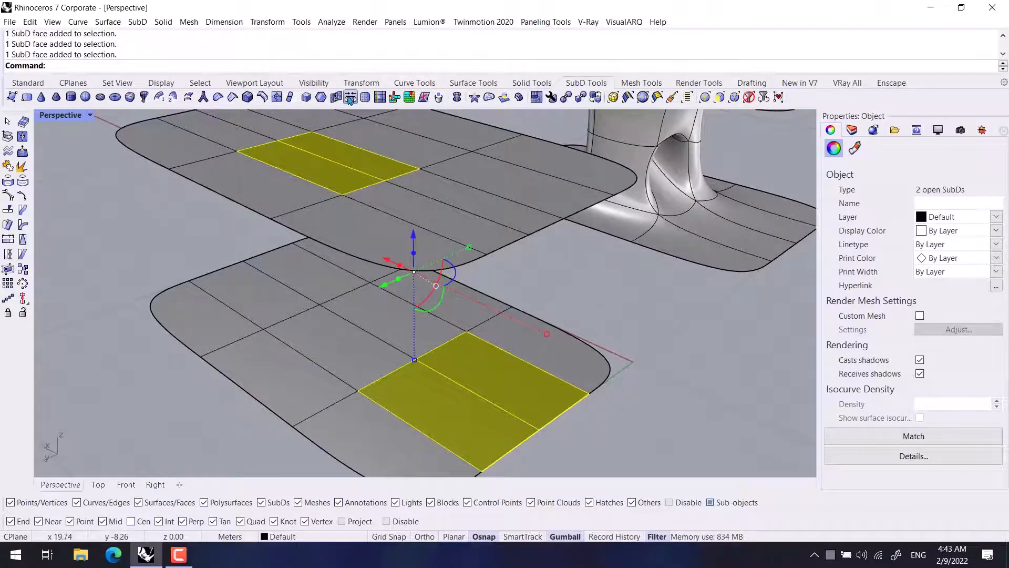
pyautogui.click(350, 99)
pyautogui.moveTo(441, 289); pyautogui.dragTo(417, 349, button='right')
pyautogui.scroll(-8, 345, 367)
# Undo the edge loop inserted in the original upper plane
pyautogui.hotkey('ctrl', 'z')
pyautogui.moveTo(343, 370); pyautogui.dragTo(312, 349, button='right')
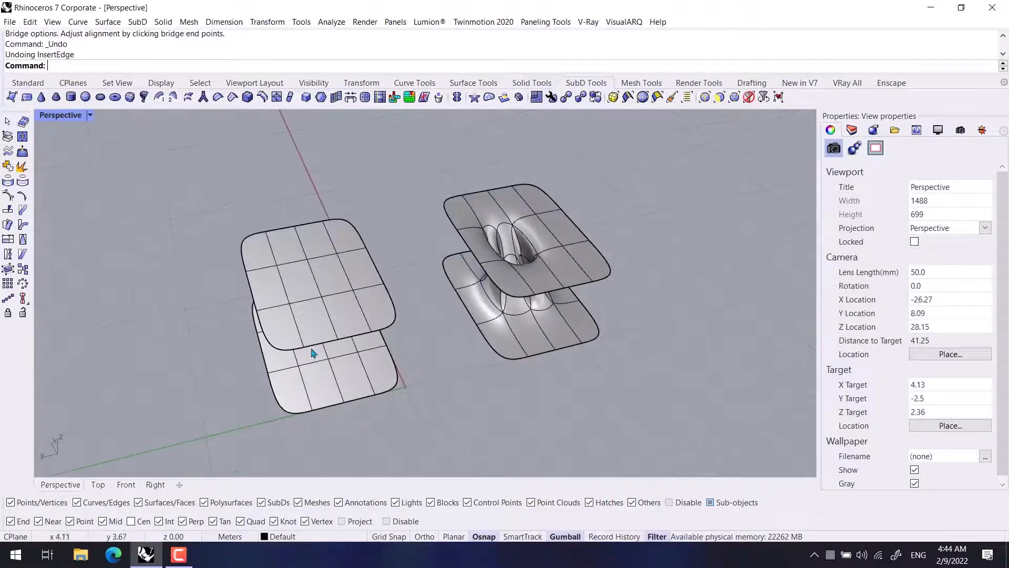
pyautogui.scroll(4, 311, 352)
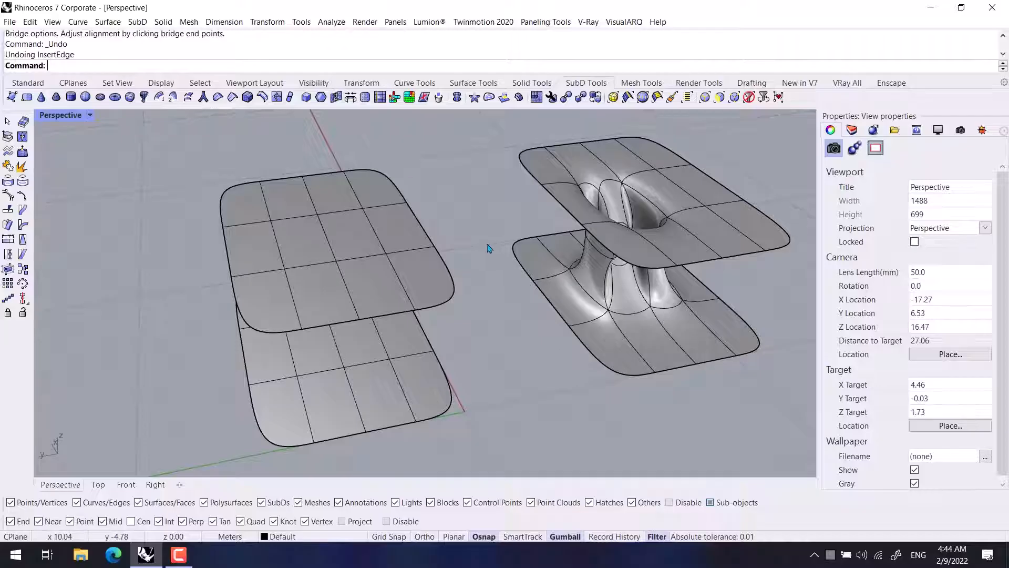
# Delete one interior face from each of the original upper and lower planes to make an opening in both
pyautogui.moveTo(488, 248); pyautogui.dragTo(399, 263, button='right')
pyautogui.scroll(4, 345, 270)
pyautogui.keyDown('ctrl'); pyautogui.keyDown('shift'); pyautogui.click(315, 255); pyautogui.keyUp('shift'); pyautogui.keyUp('ctrl')
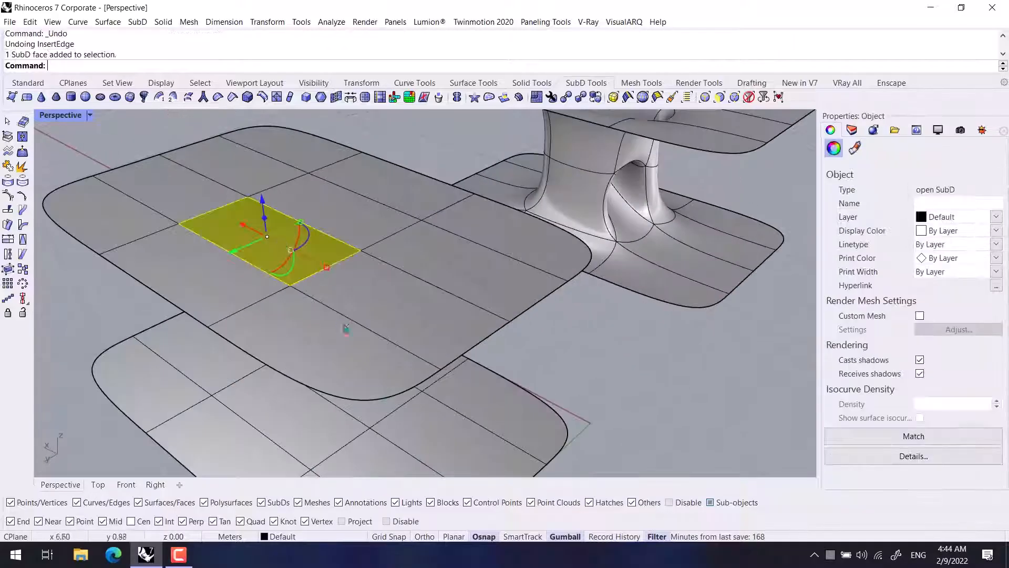
pyautogui.scroll(-3, 346, 329)
pyautogui.press('Delete')
pyautogui.keyDown('ctrl'); pyautogui.keyDown('shift'); pyautogui.click(376, 399); pyautogui.keyUp('shift'); pyautogui.keyUp('ctrl')
pyautogui.press('Delete')
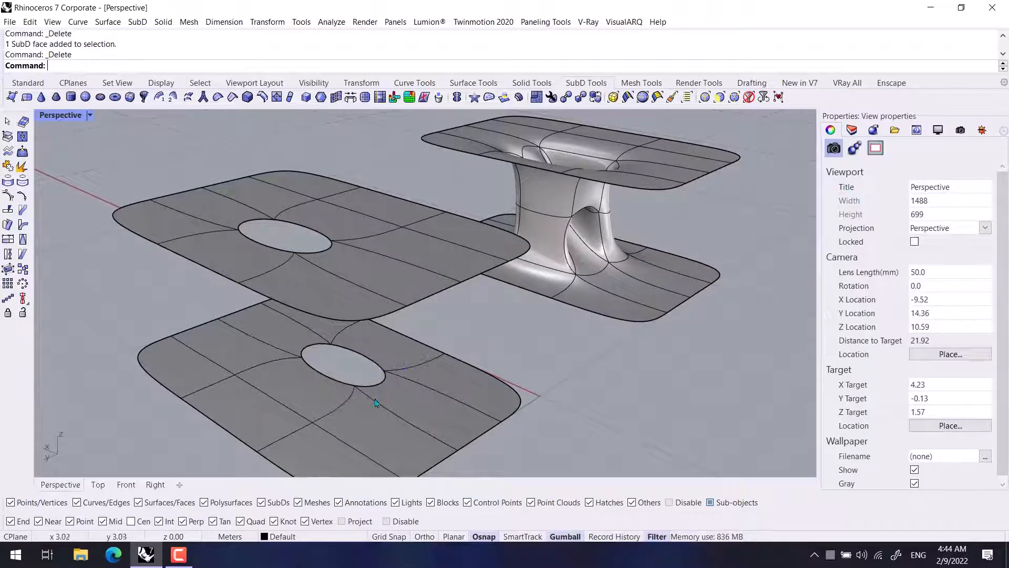
# Start a Bridge from the edge loop of the lower plane's opening to the edge loop of the upper plane's opening
pyautogui.moveTo(376, 403); pyautogui.dragTo(396, 139, button='right')
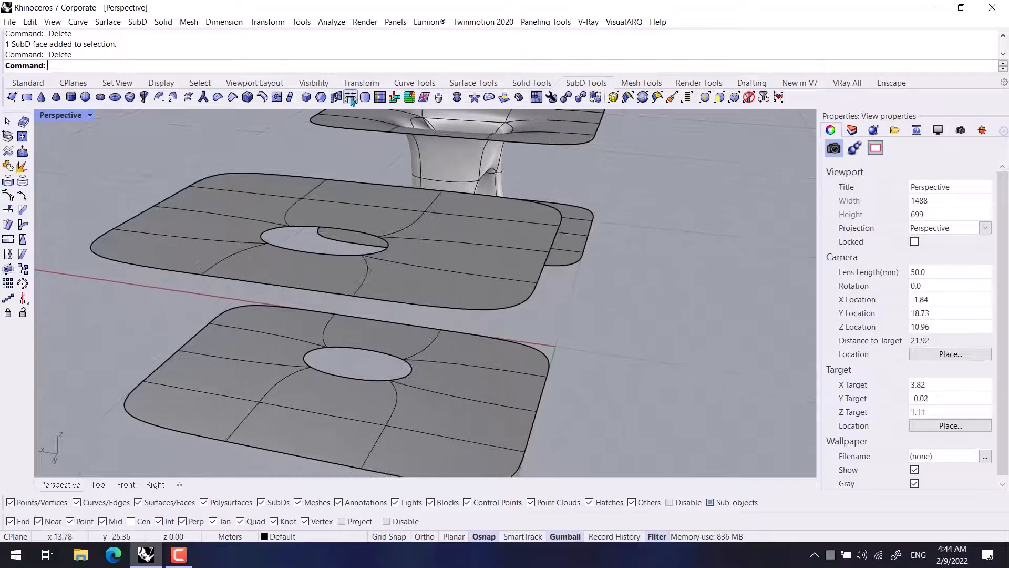
pyautogui.moveTo(376, 247); pyautogui.dragTo(330, 349, button='right')
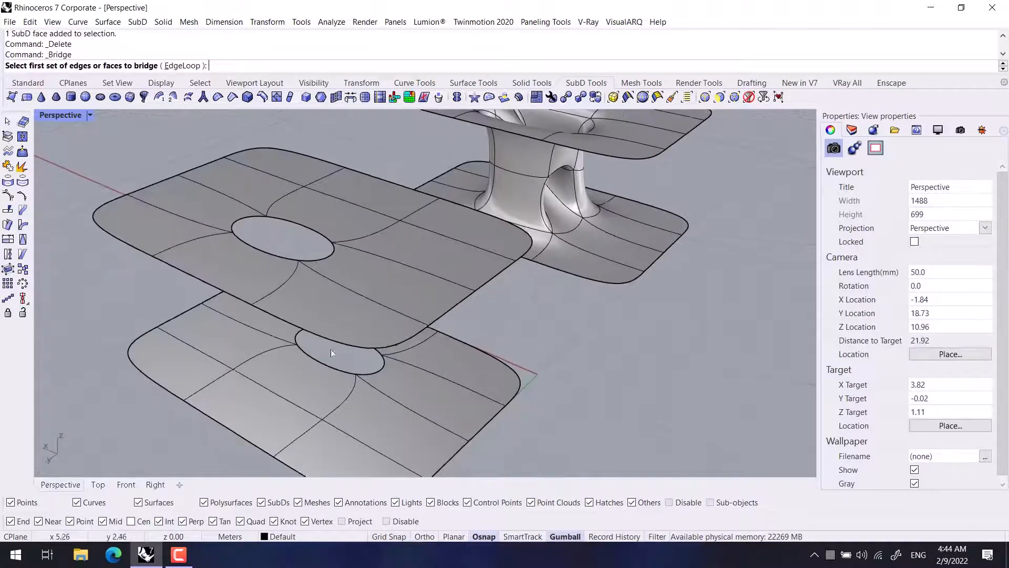
pyautogui.scroll(6, 330, 350)
pyautogui.doubleClick(338, 317)
pyautogui.scroll(-2, 339, 319)
pyautogui.scroll(-3, 331, 336)
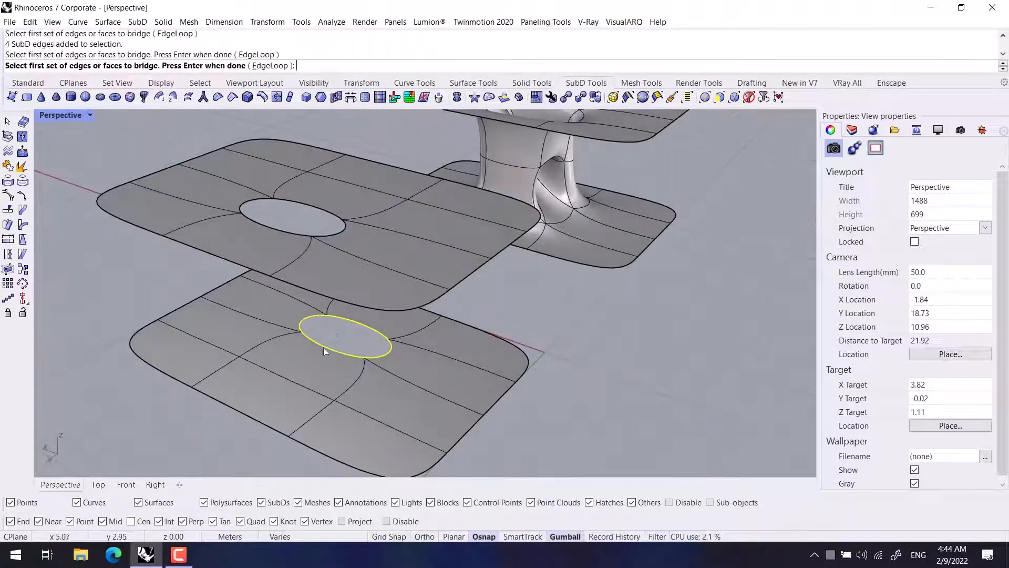
pyautogui.press('Return')
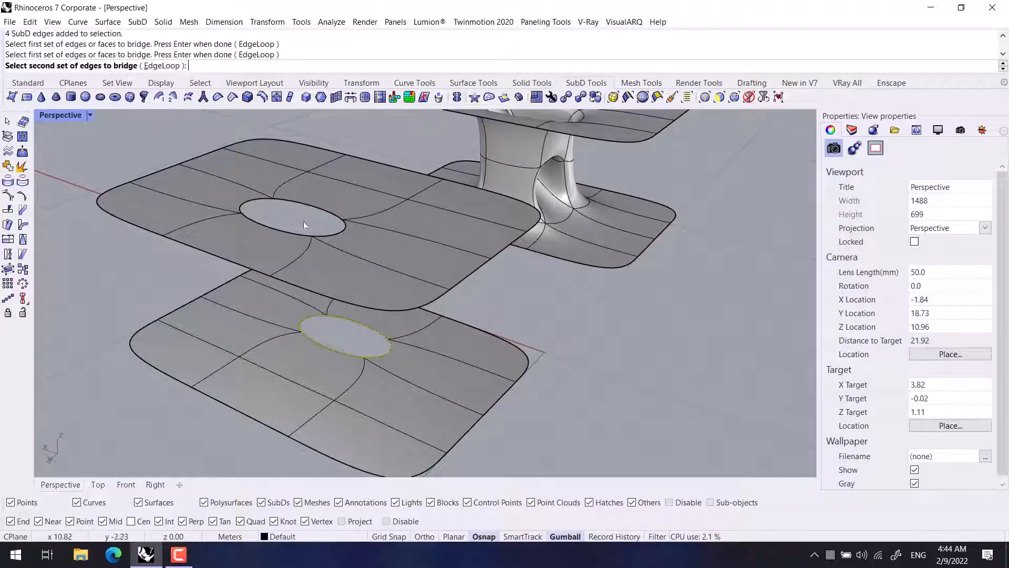
pyautogui.doubleClick(303, 204)
pyautogui.press('Return')
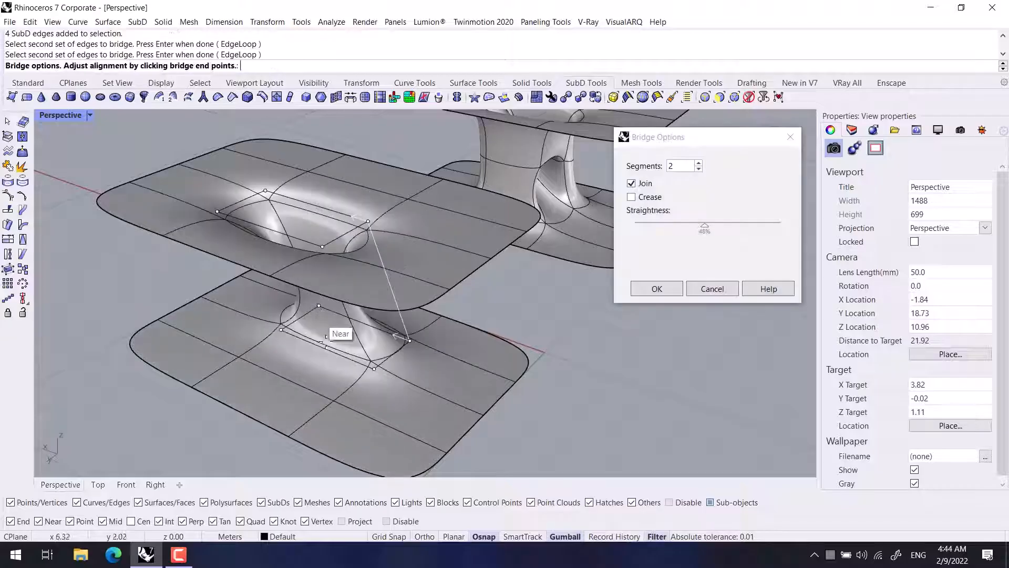
# Set the bridge's straightness to 60% and create it with 2 joined segments
pyautogui.moveTo(316, 317); pyautogui.dragTo(285, 332, button='right')
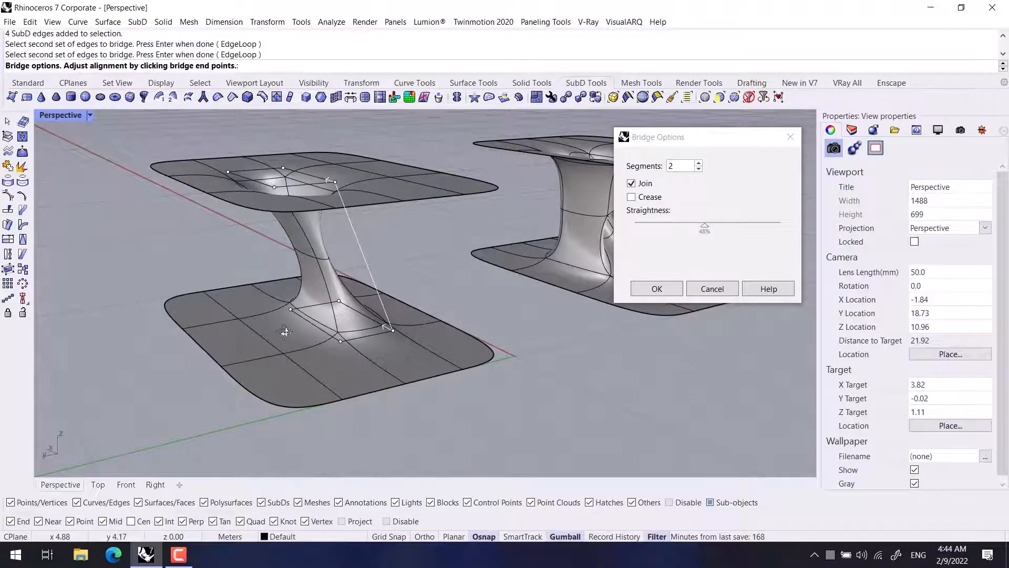
pyautogui.keyDown('shift'); pyautogui.moveTo(405, 317); pyautogui.dragTo(371, 334, button='right'); pyautogui.keyUp('shift')
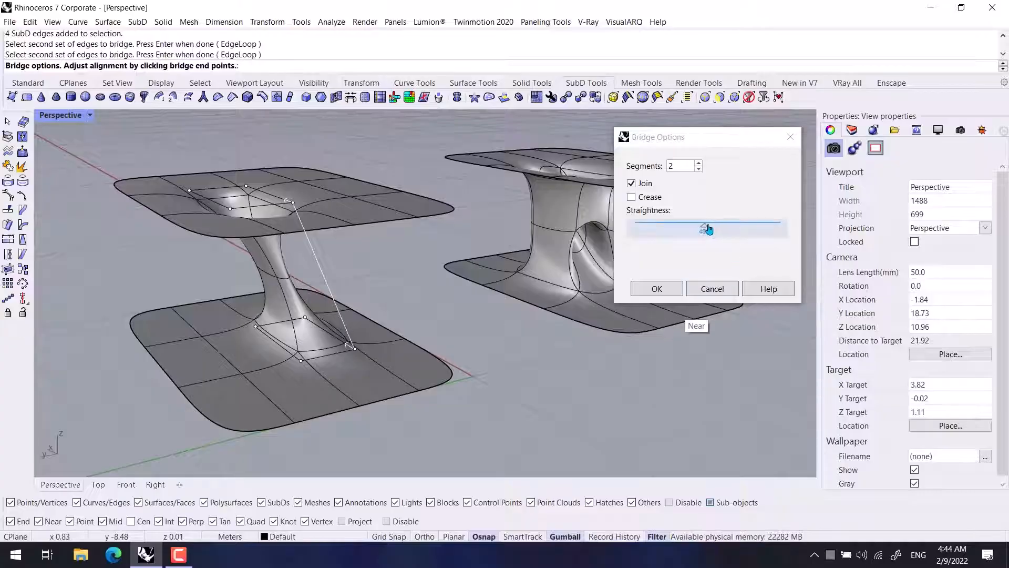
pyautogui.moveTo(704, 227)
pyautogui.mouseDown()
pyautogui.moveTo(773, 232)
pyautogui.moveTo(697, 238)
pyautogui.moveTo(720, 231)
pyautogui.mouseUp()
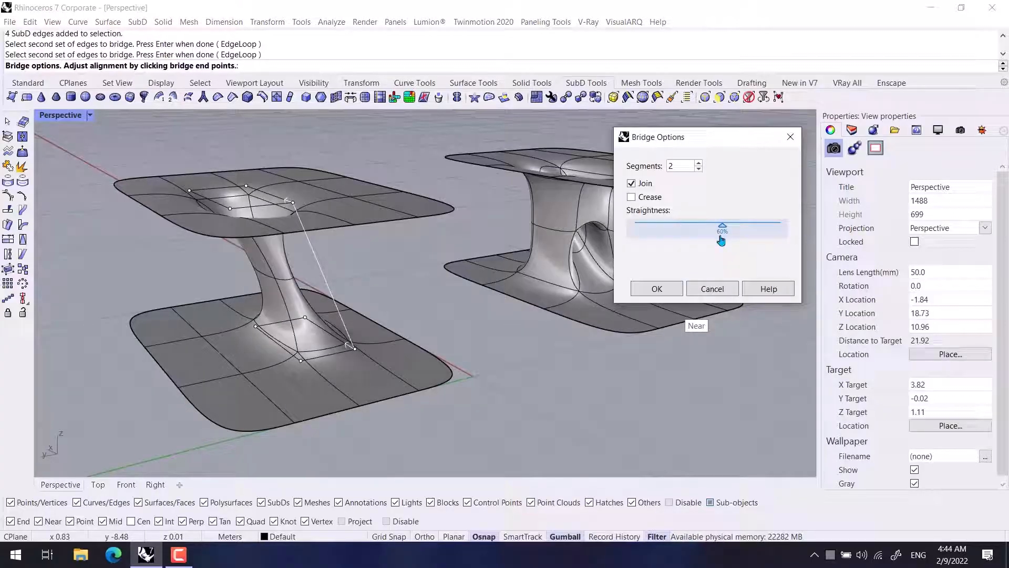
pyautogui.click(657, 289)
# Delete both bridged SubD models to clear the scene
pyautogui.scroll(-5, 471, 386)
pyautogui.moveTo(470, 385); pyautogui.dragTo(677, 350, button='right')
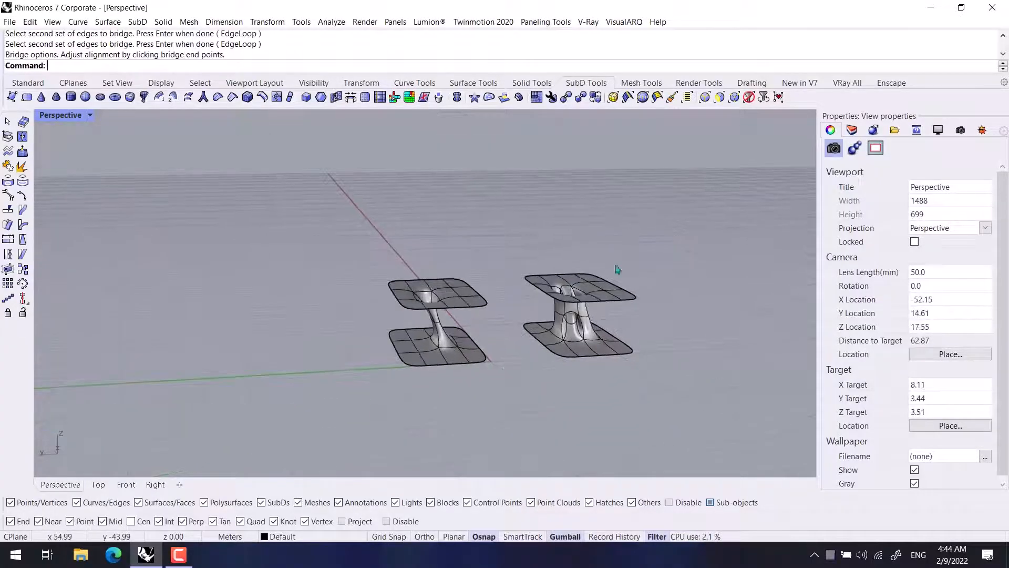
pyautogui.moveTo(677, 235); pyautogui.dragTo(240, 439)
pyautogui.press('Delete')
# Draw an inscribed three-sided polygon centred on the origin with one corner on the Y axis
pyautogui.moveTo(289, 415); pyautogui.dragTo(373, 361, button='right')
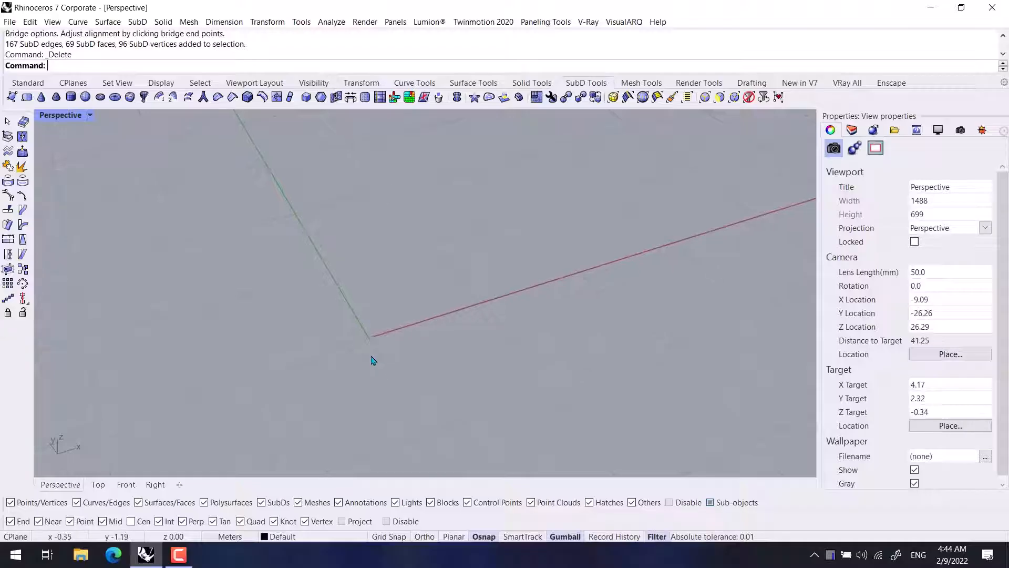
pyautogui.click(28, 82)
pyautogui.click(9, 182)
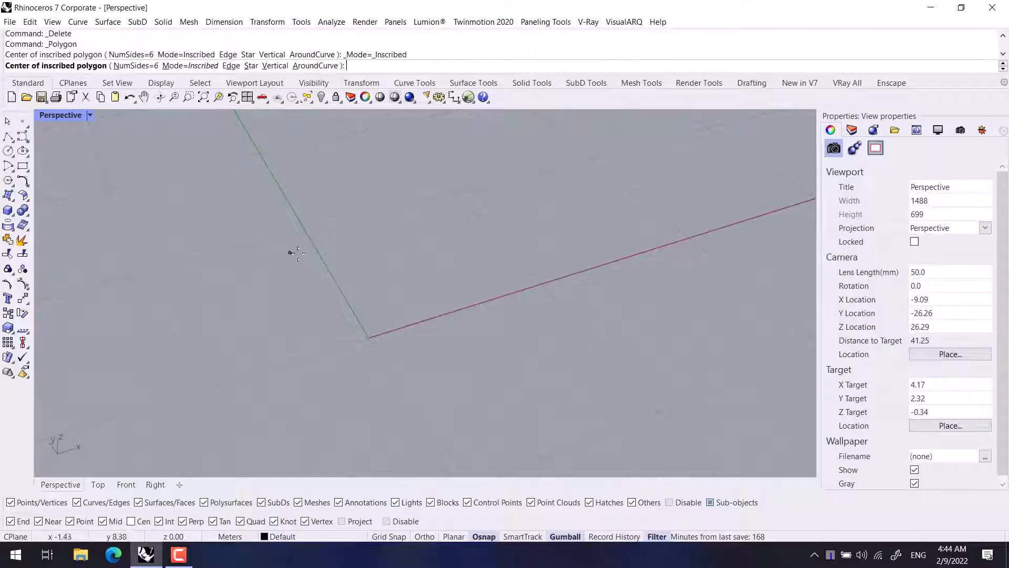
pyautogui.press('Return')
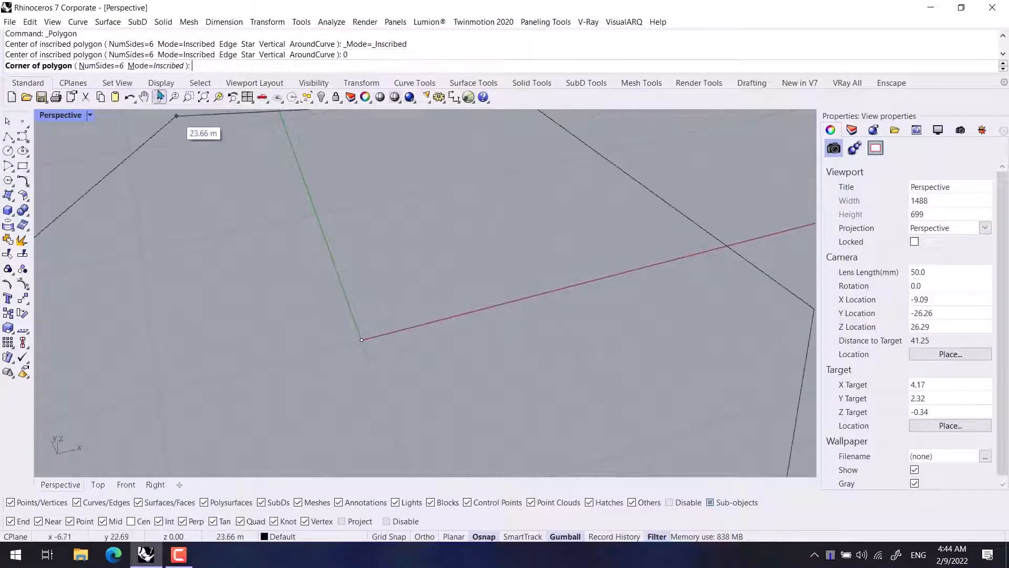
pyautogui.click(92, 65)
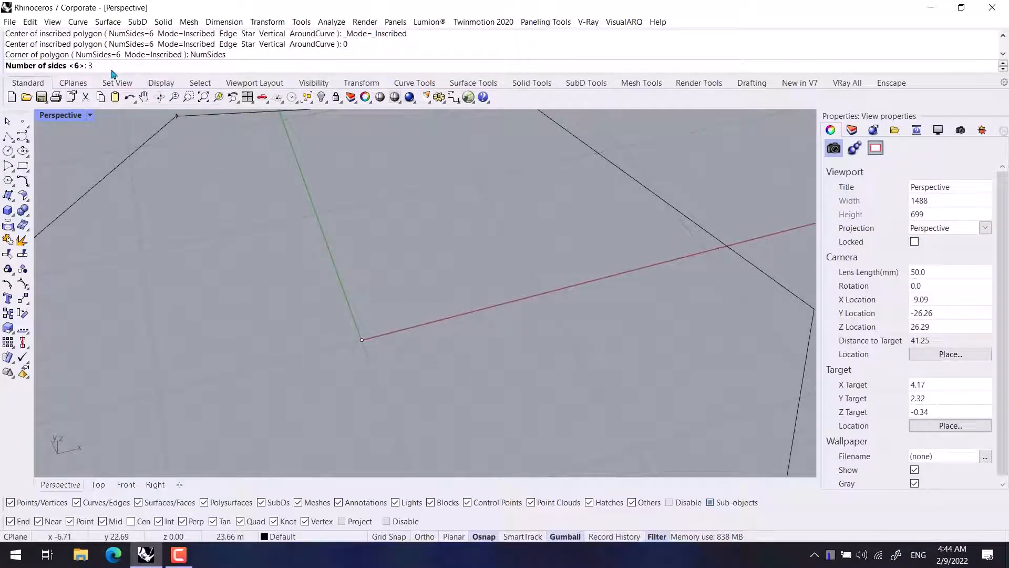
pyautogui.press('Return')
pyautogui.press('F8')
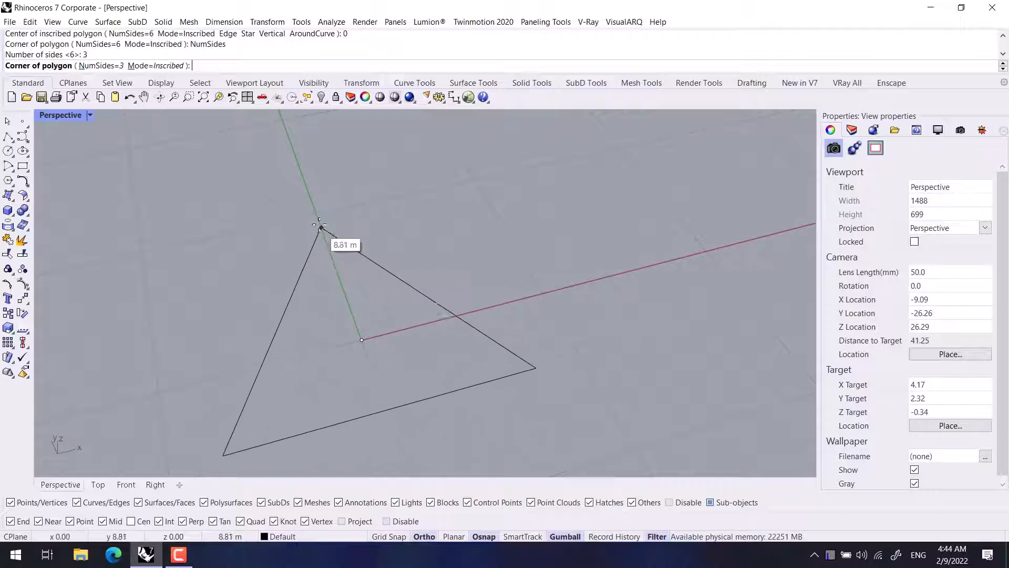
pyautogui.keyDown('shift'); pyautogui.click(347, 299); pyautogui.keyUp('shift')
# Draw a straight polyline from the triangle's Y-axis corner outward along the Y axis
pyautogui.moveTo(347, 298); pyautogui.dragTo(157, 294, button='right')
pyautogui.click(8, 136)
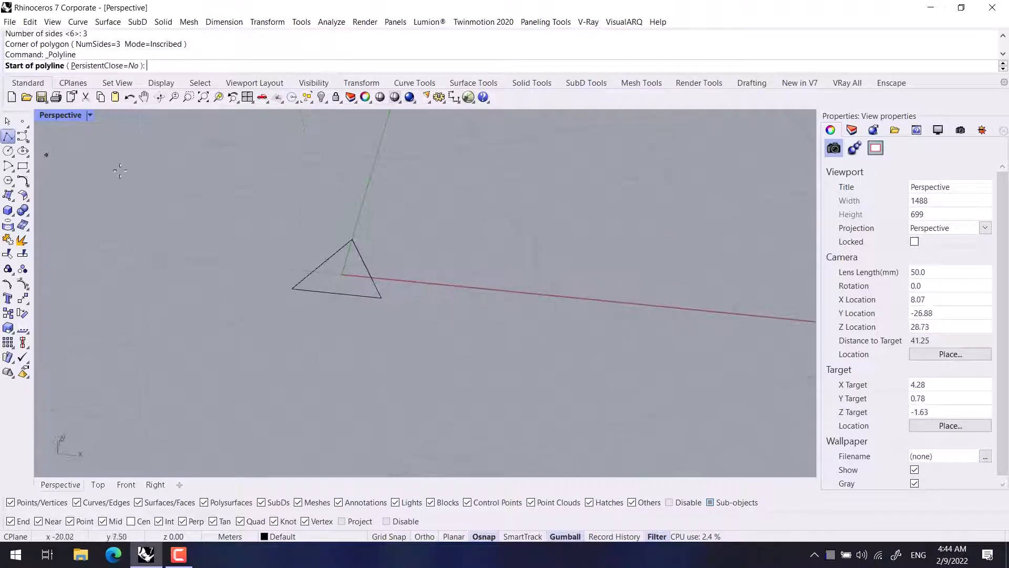
pyautogui.click(352, 241)
pyautogui.click(373, 169)
pyautogui.press('Return')
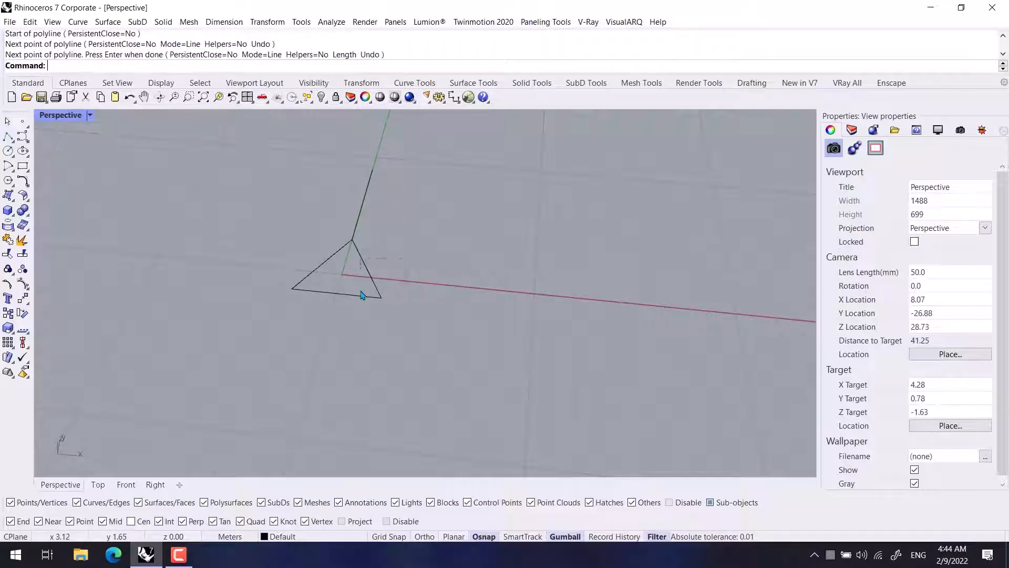
# Delete all sides of the triangle, keeping only the line on the Y axis
pyautogui.keyDown('ctrl'); pyautogui.keyDown('shift'); pyautogui.click(361, 294); pyautogui.keyUp('shift'); pyautogui.keyUp('ctrl')
pyautogui.press('Delete')
pyautogui.click(309, 288)
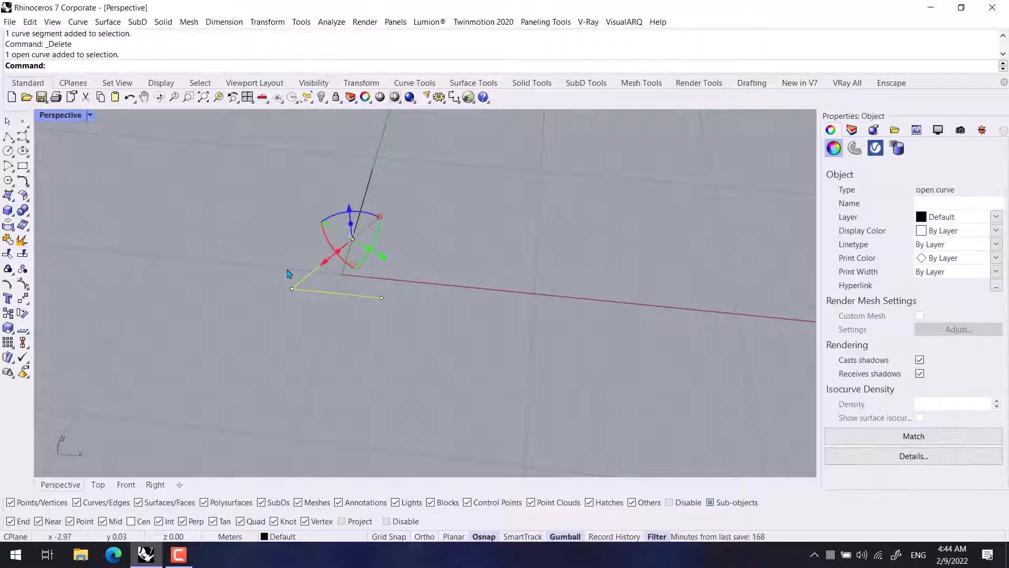
pyautogui.press('Delete')
# Polar-array the Y-axis line around the origin with 3 items over 360 degrees
pyautogui.click(359, 215)
pyautogui.middleClick(366, 245)
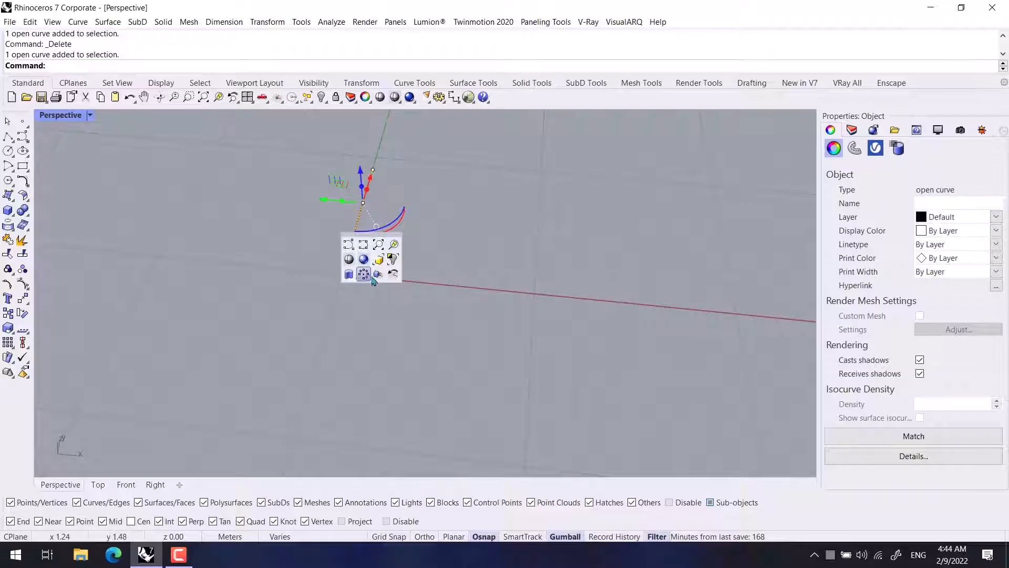
pyautogui.click(366, 276)
pyautogui.write('0')
pyautogui.press('Return')
pyautogui.press('Return')
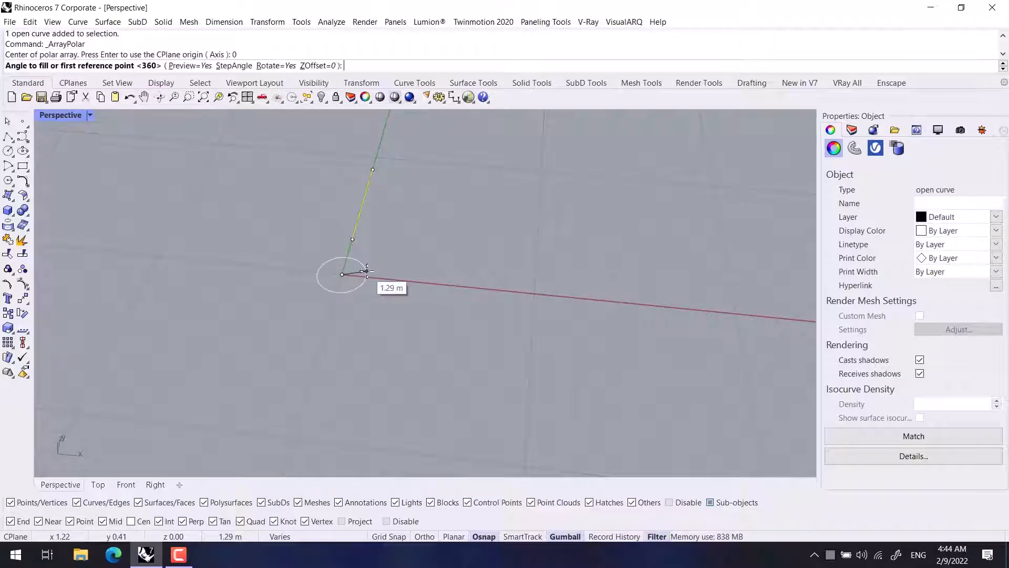
pyautogui.press('Return')
pyautogui.moveTo(401, 300); pyautogui.dragTo(273, 428, button='right')
pyautogui.press('Return')
# Draw an open, wavy, SubD-friendly interpolated curve of degree 3 beside the three lines, hooking back at its far end
pyautogui.click(99, 485)
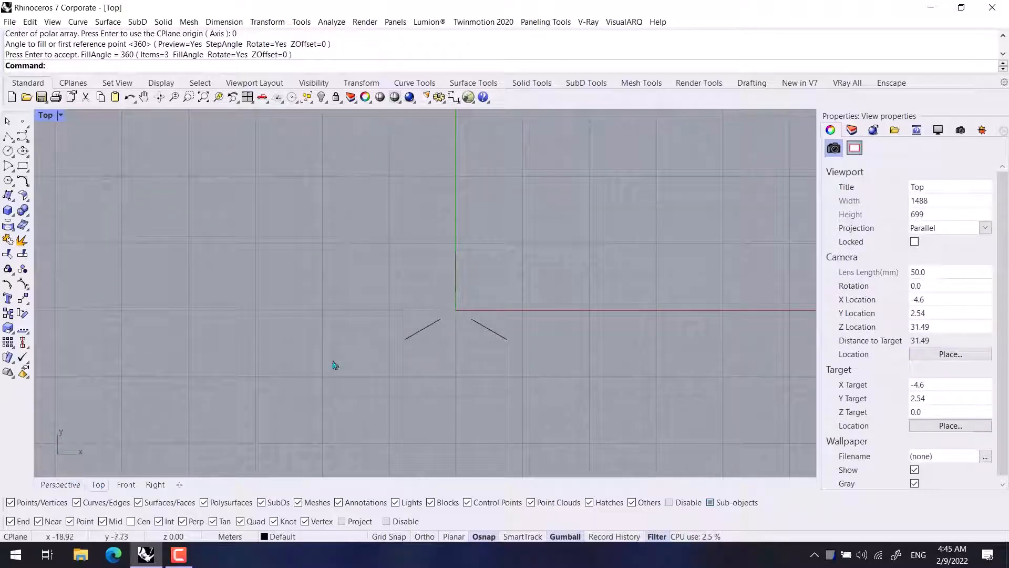
pyautogui.scroll(3, 388, 285)
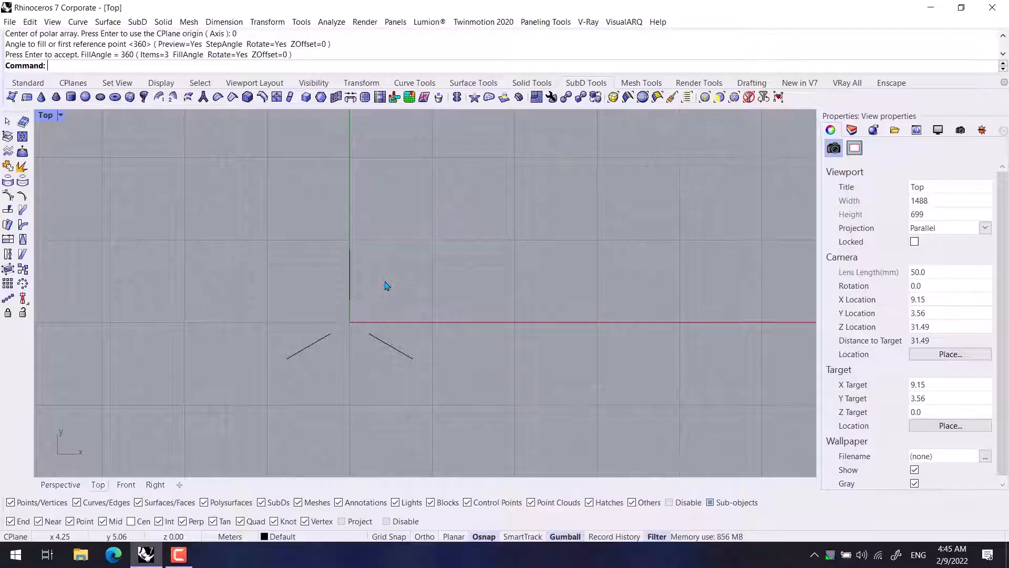
pyautogui.click(57, 484)
pyautogui.moveTo(158, 400); pyautogui.dragTo(415, 366, button='right')
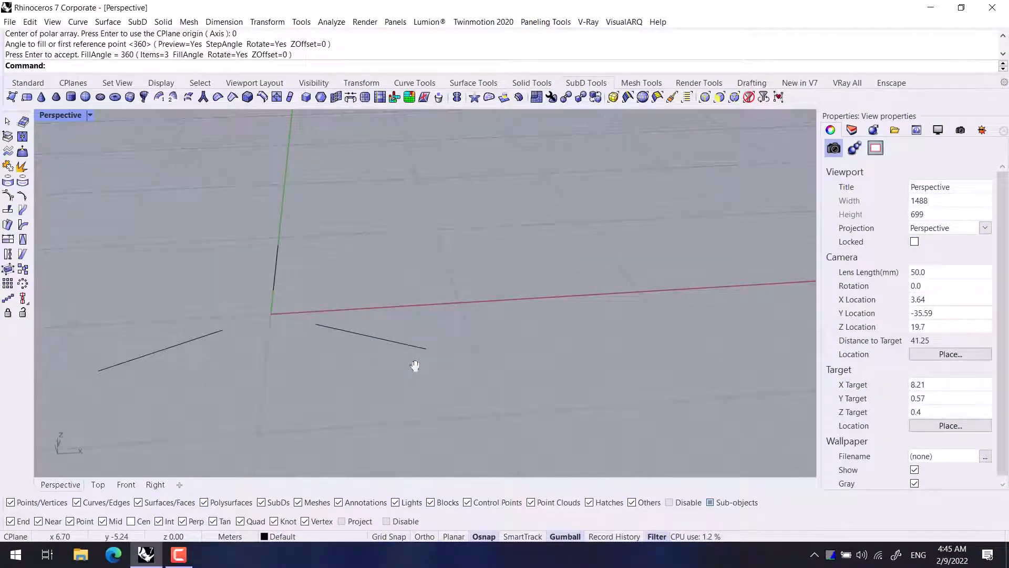
pyautogui.middleClick(367, 257)
pyautogui.click(354, 246)
pyautogui.click(389, 284)
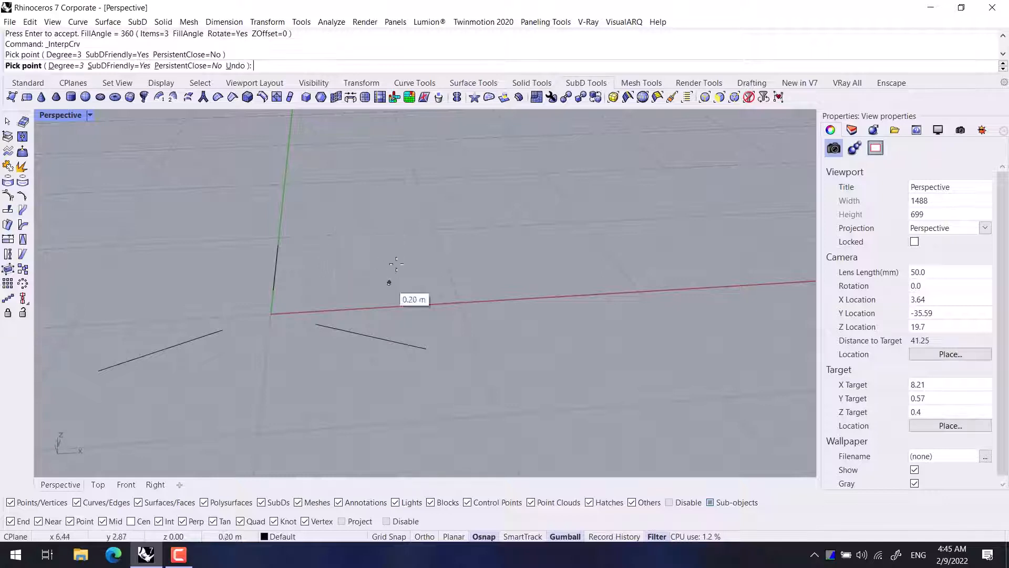
pyautogui.click(430, 242)
pyautogui.click(503, 264)
pyautogui.click(571, 282)
pyautogui.click(626, 219)
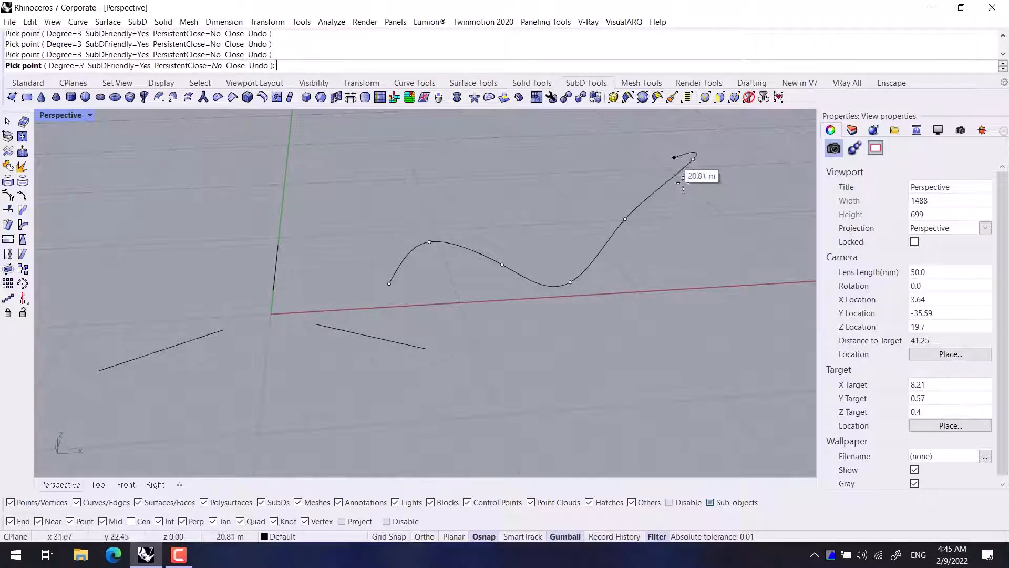
pyautogui.click(678, 156)
pyautogui.keyDown('ctrl'); pyautogui.click(611, 340); pyautogui.keyUp('ctrl')
pyautogui.click(624, 209)
pyautogui.rightClick(541, 201)
# Try the standard Pipe command on the wavy curve and undo the resulting pipe
pyautogui.scroll(-6, 545, 313)
pyautogui.moveTo(565, 318); pyautogui.dragTo(617, 333, button='right')
pyautogui.click(563, 286)
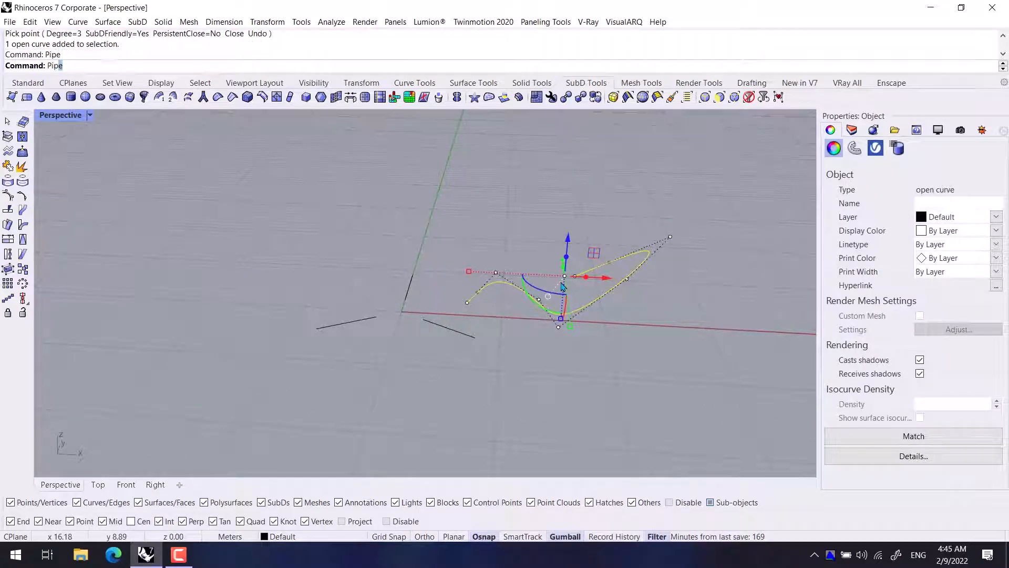
pyautogui.press('Return')
pyautogui.press('Return')
pyautogui.press('Return')
pyautogui.press('Return')
pyautogui.click(569, 342)
pyautogui.moveTo(597, 351); pyautogui.dragTo(470, 248, button='right')
pyautogui.hotkey('ctrl', 'z')
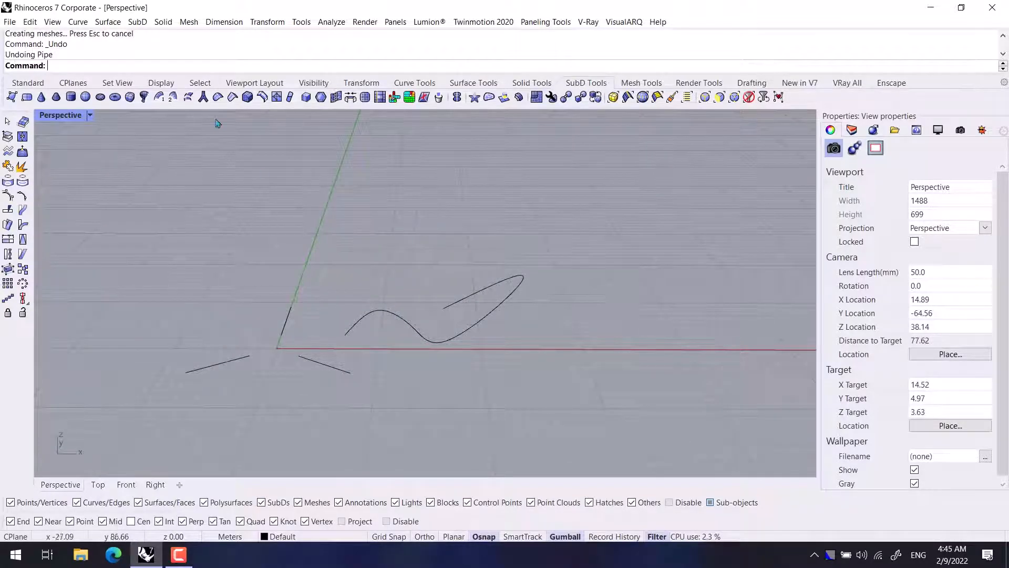
# Create a MultiPipe along the wavy curve with radius 0.4, capped ends on and the default strut divisions
pyautogui.click(204, 99)
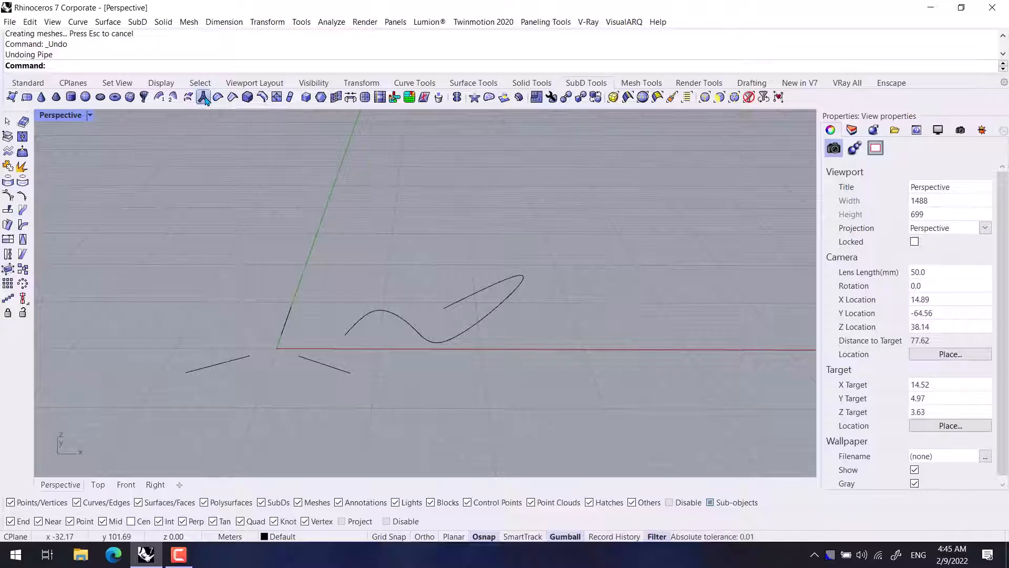
pyautogui.click(458, 327)
pyautogui.press('Return')
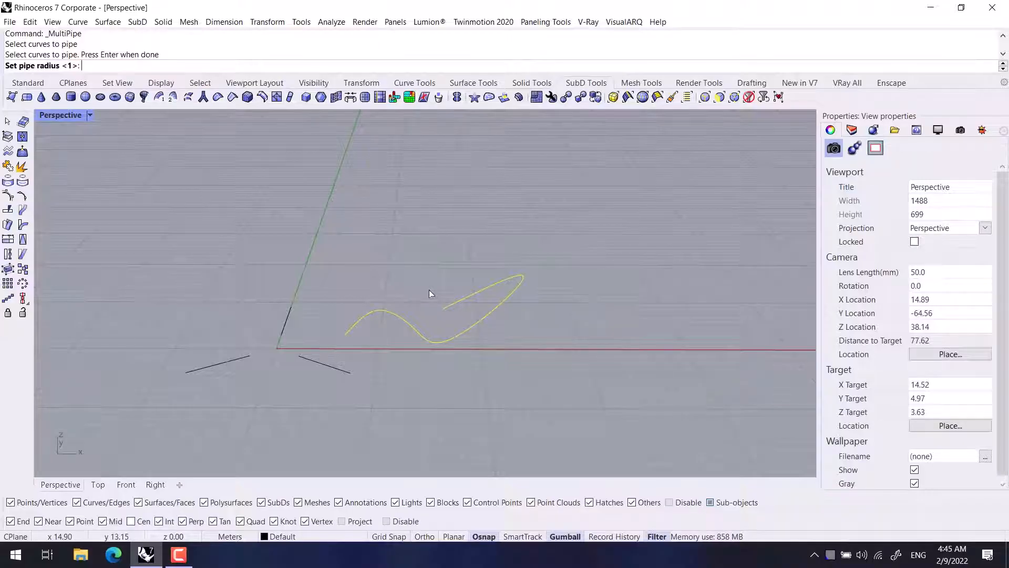
pyautogui.press('Return')
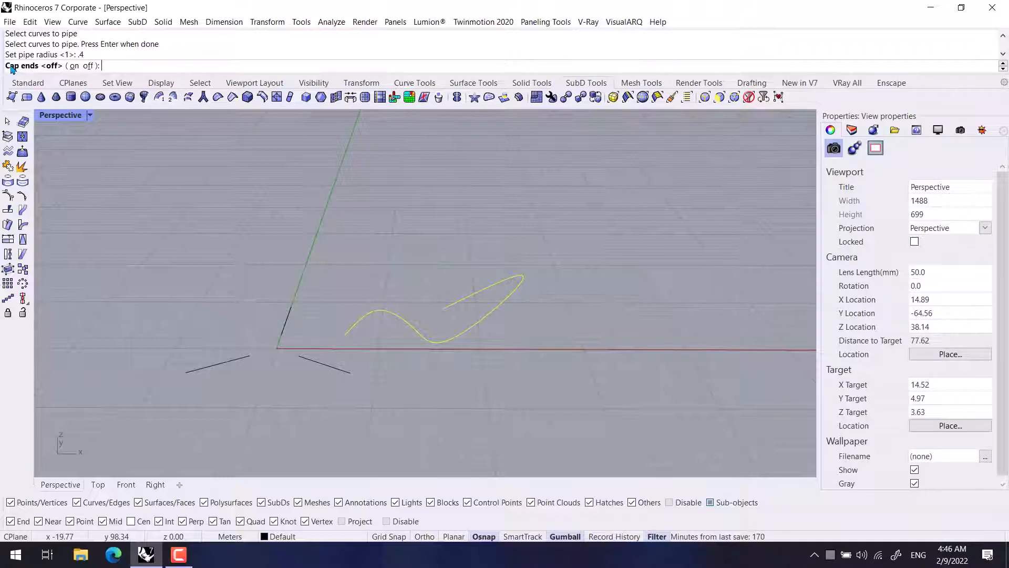
pyautogui.click(74, 66)
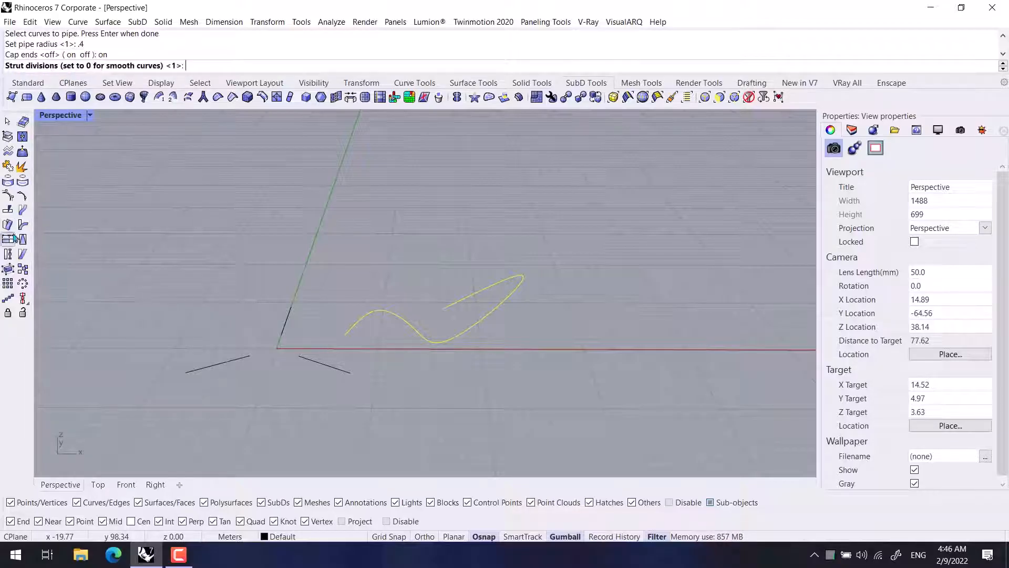
pyautogui.moveTo(102, 241); pyautogui.dragTo(134, 230, button='right')
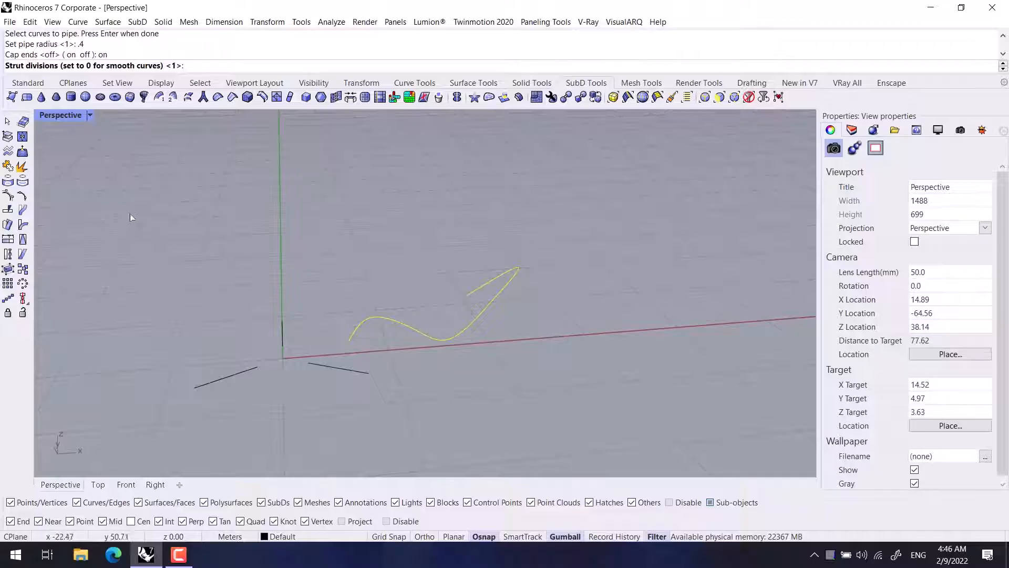
pyautogui.rightClick(227, 228)
# Delete the wavy SubD pipe together with its source curve
pyautogui.moveTo(227, 228); pyautogui.dragTo(541, 394, button='right')
pyautogui.moveTo(540, 394); pyautogui.dragTo(449, 287)
pyautogui.click(685, 344)
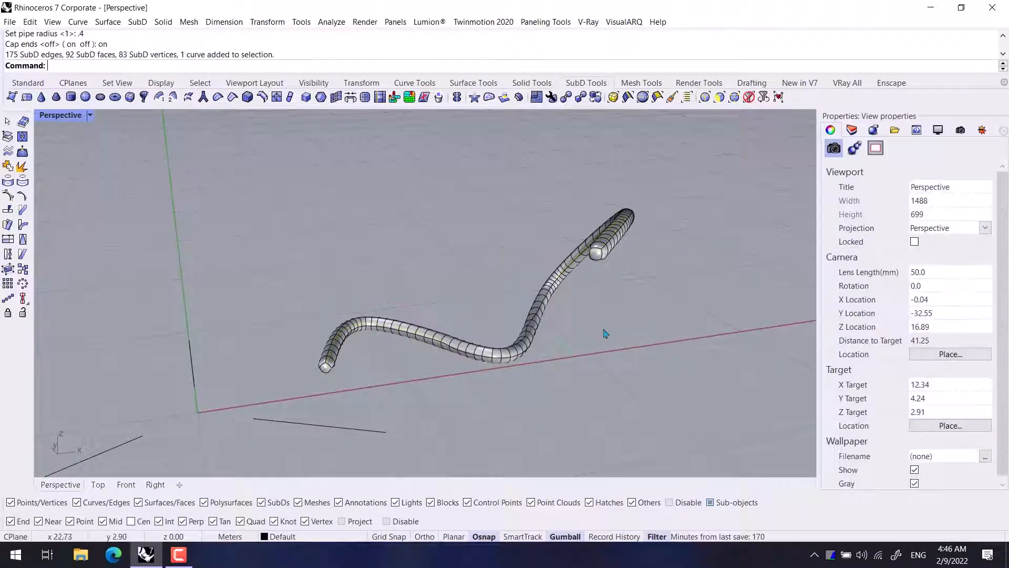
pyautogui.moveTo(576, 336); pyautogui.dragTo(493, 361)
pyautogui.press('Delete')
# Create MultiPipe tubes on the three arrayed lines with radius 1, end caps off and the default strut divisions of 1
pyautogui.moveTo(484, 319); pyautogui.dragTo(375, 341, button='right')
pyautogui.moveTo(381, 290); pyautogui.dragTo(163, 388)
pyautogui.keyDown('shift'); pyautogui.moveTo(182, 419); pyautogui.dragTo(261, 385, button='right'); pyautogui.keyUp('shift')
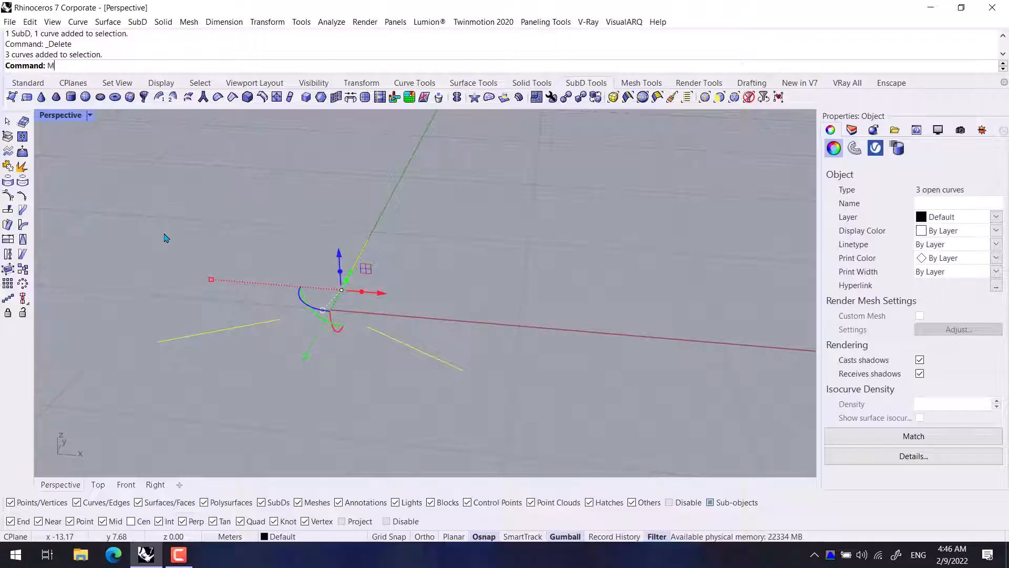
pyautogui.write('MultiPipe')
pyautogui.press('Return')
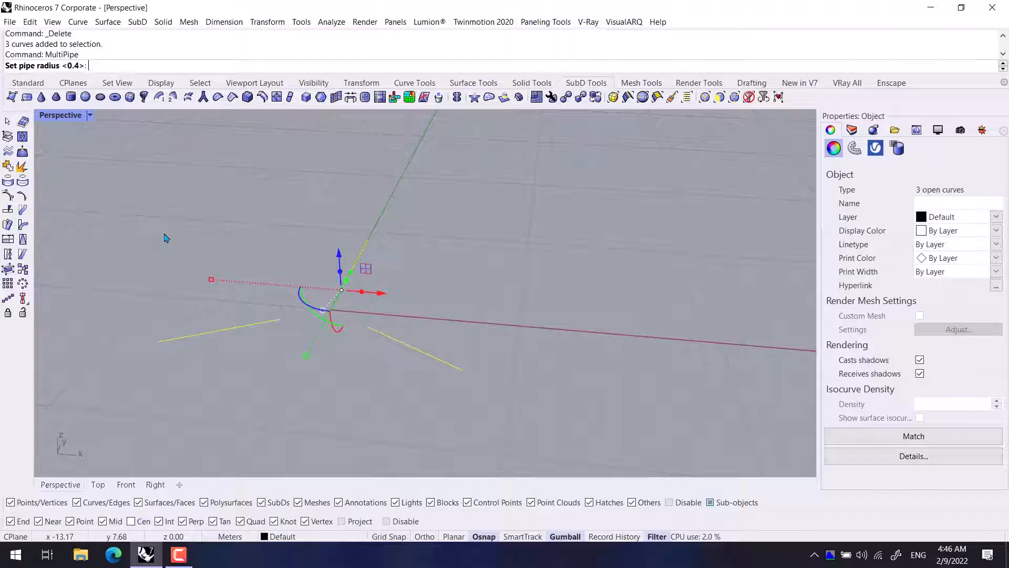
pyautogui.press('Return')
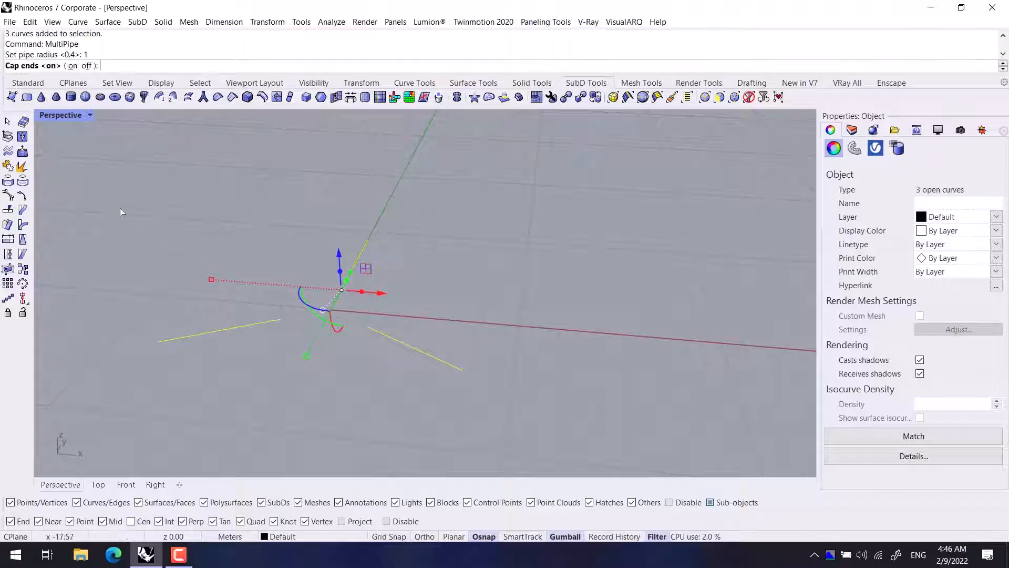
pyautogui.write('off')
pyautogui.press('Return')
pyautogui.moveTo(120, 207); pyautogui.dragTo(241, 230, button='right')
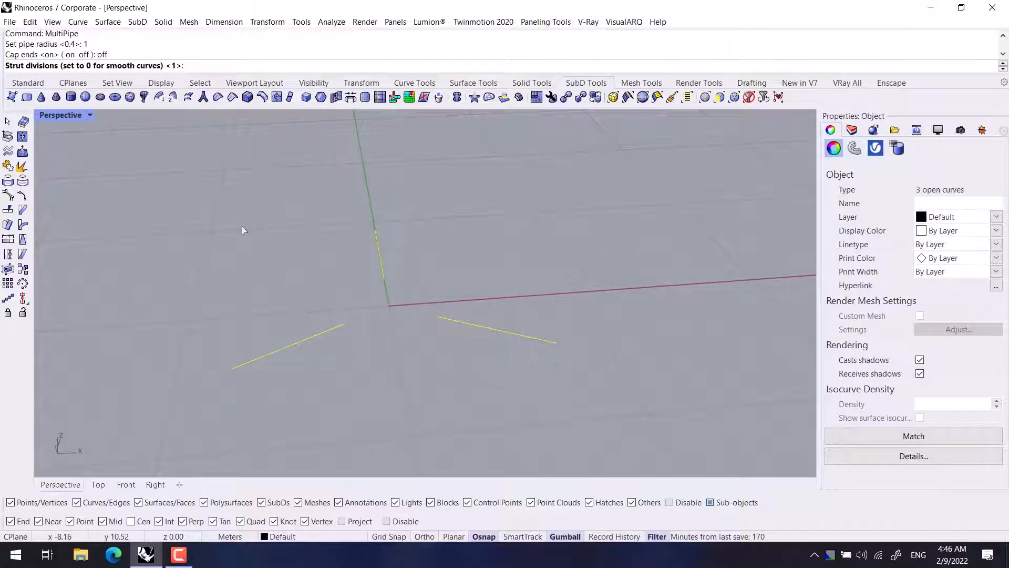
pyautogui.press('Return')
# Lengthen the pipe on the green axis by moving its outer end edge loop outward along that axis
pyautogui.moveTo(241, 229); pyautogui.dragTo(437, 336, button='right')
pyautogui.scroll(4, 530, 307)
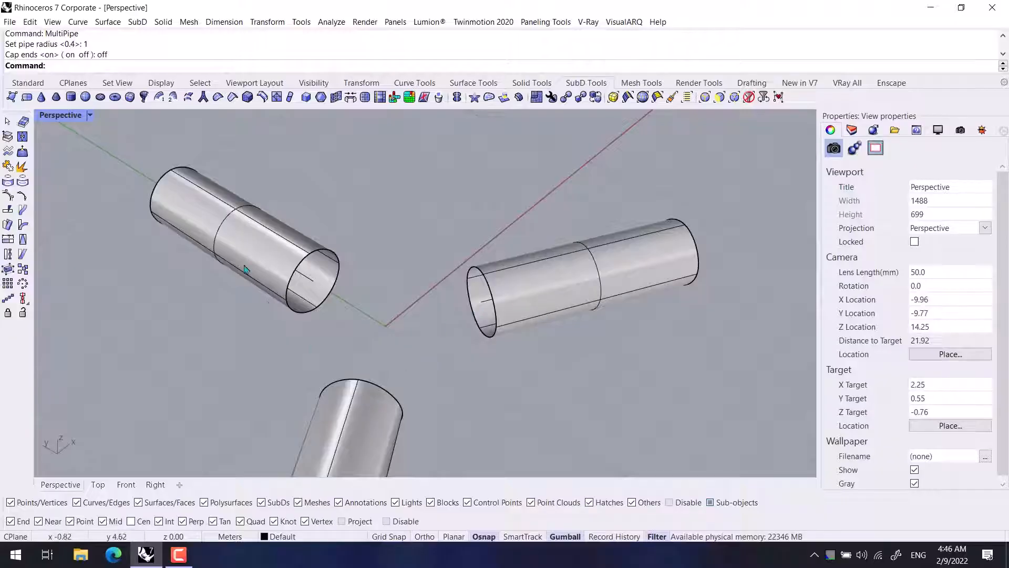
pyautogui.scroll(-2, 359, 370)
pyautogui.moveTo(358, 370); pyautogui.dragTo(401, 347, button='right')
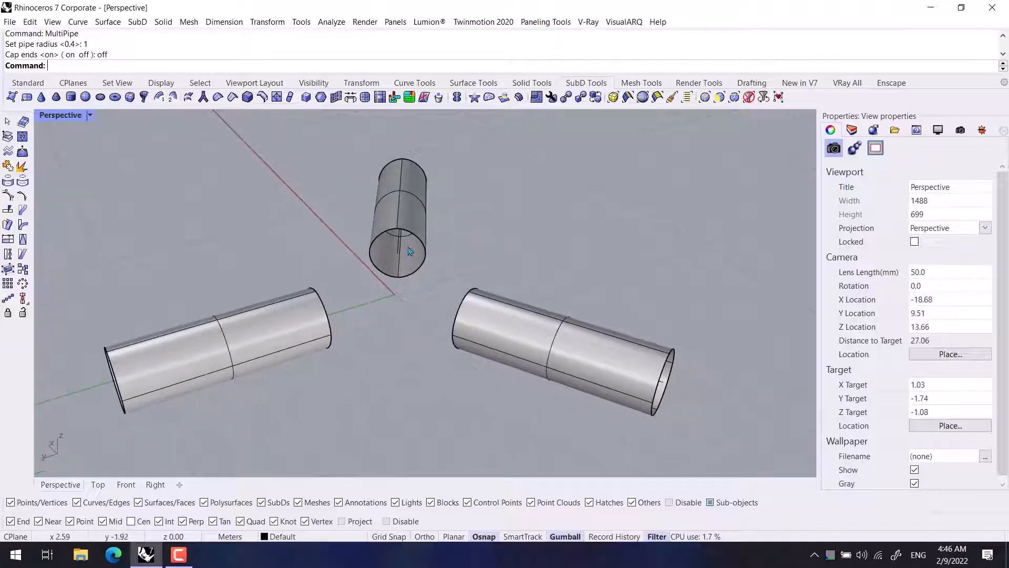
pyautogui.scroll(-4, 299, 324)
pyautogui.moveTo(299, 323); pyautogui.dragTo(295, 378, button='right')
pyautogui.moveTo(365, 329); pyautogui.dragTo(284, 293, button='right')
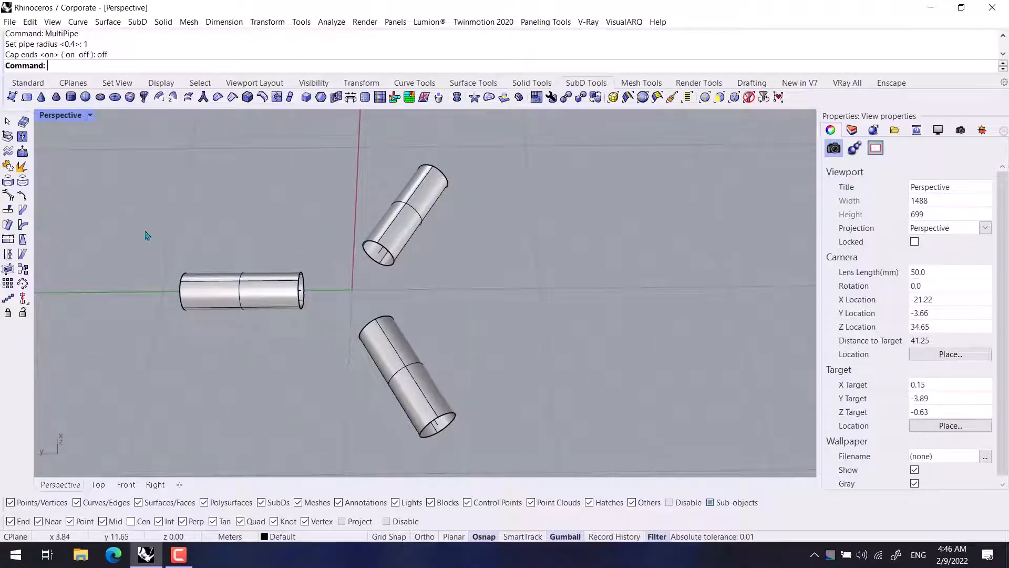
pyautogui.keyDown('ctrl'); pyautogui.keyDown('shift'); pyautogui.doubleClick(183, 289); pyautogui.keyUp('shift'); pyautogui.keyUp('ctrl')
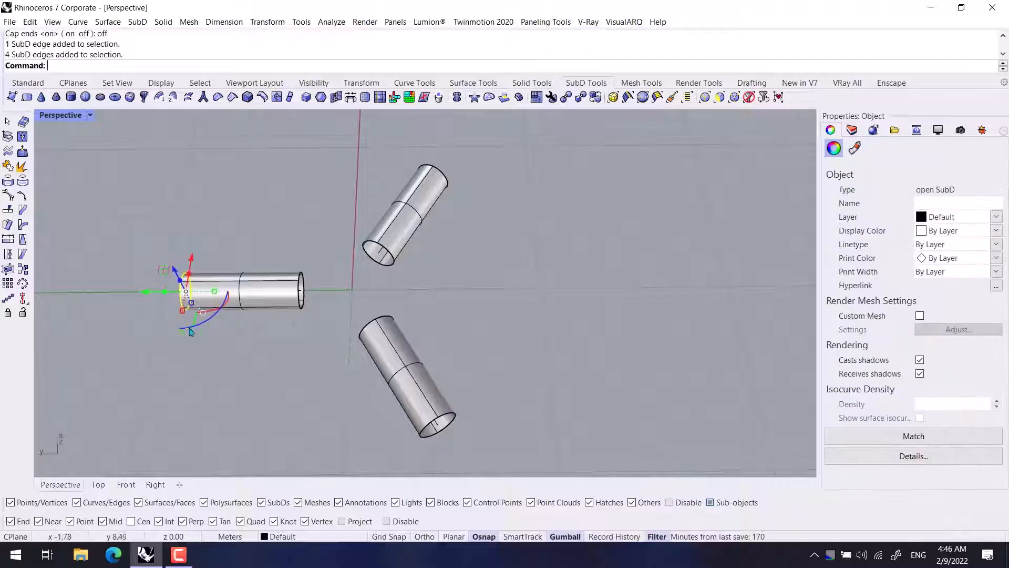
pyautogui.keyDown('shift'); pyautogui.moveTo(187, 328); pyautogui.dragTo(286, 336, button='right'); pyautogui.keyUp('shift')
pyautogui.moveTo(231, 297); pyautogui.dragTo(88, 292)
pyautogui.press('Escape')
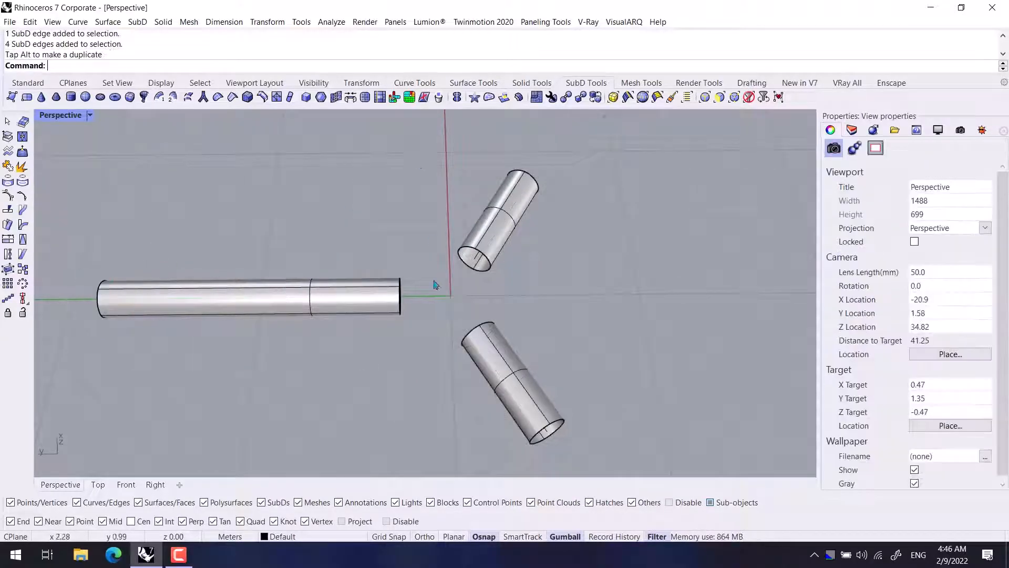
# Bridge the facing half-loop edges at the inner ends of the two short pipes, with 0% straightness and joining on
pyautogui.moveTo(435, 281); pyautogui.dragTo(529, 260, button='right')
pyautogui.moveTo(382, 359); pyautogui.dragTo(424, 370, button='right')
pyautogui.scroll(6, 358, 305)
pyautogui.keyDown('ctrl'); pyautogui.keyDown('shift'); pyautogui.click(340, 274); pyautogui.keyUp('shift'); pyautogui.keyUp('ctrl')
pyautogui.keyDown('ctrl'); pyautogui.keyDown('shift'); pyautogui.click(348, 299); pyautogui.keyUp('shift'); pyautogui.keyUp('ctrl')
pyautogui.scroll(-4, 392, 318)
pyautogui.keyDown('ctrl'); pyautogui.keyDown('shift'); pyautogui.click(549, 320); pyautogui.keyUp('shift'); pyautogui.keyUp('ctrl')
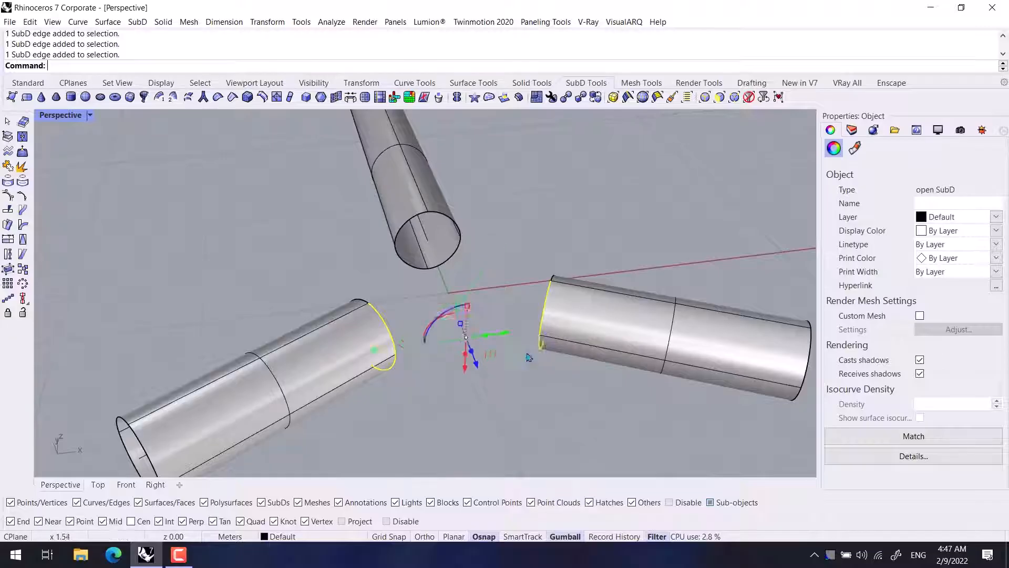
pyautogui.moveTo(544, 354); pyautogui.dragTo(504, 349, button='right')
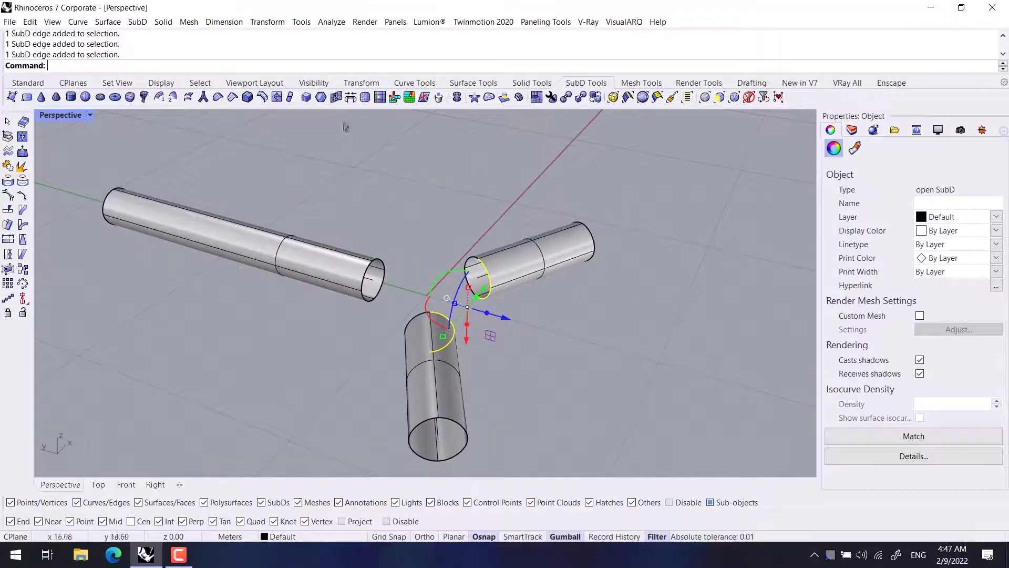
pyautogui.click(352, 97)
pyautogui.moveTo(462, 185); pyautogui.dragTo(342, 363, button='right')
pyautogui.moveTo(713, 226); pyautogui.dragTo(634, 227)
pyautogui.moveTo(556, 243); pyautogui.dragTo(575, 420, button='right')
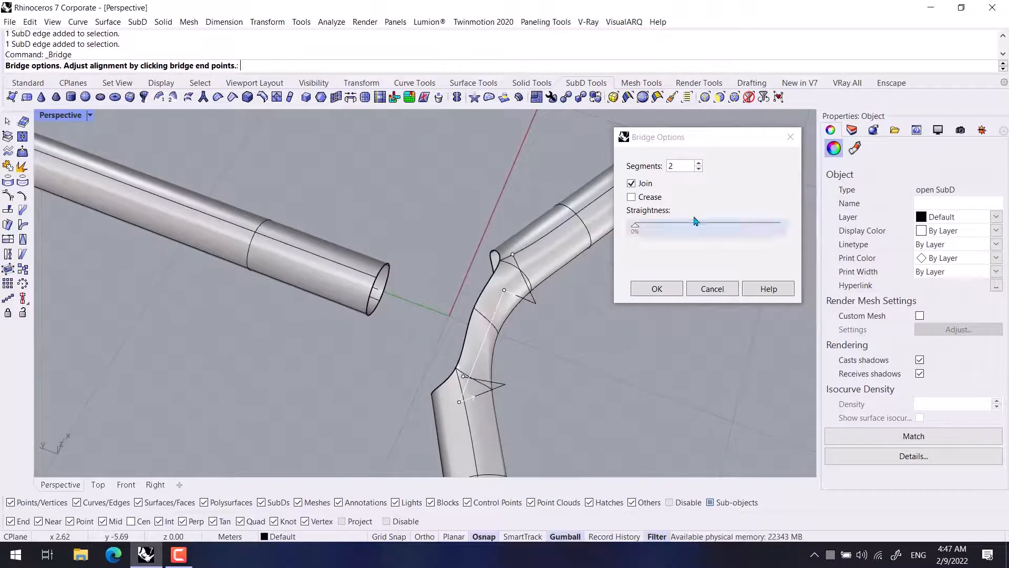
# Set the bridge between the two short pipes to 3 segments and apply it
pyautogui.click(699, 163)
pyautogui.click(698, 168)
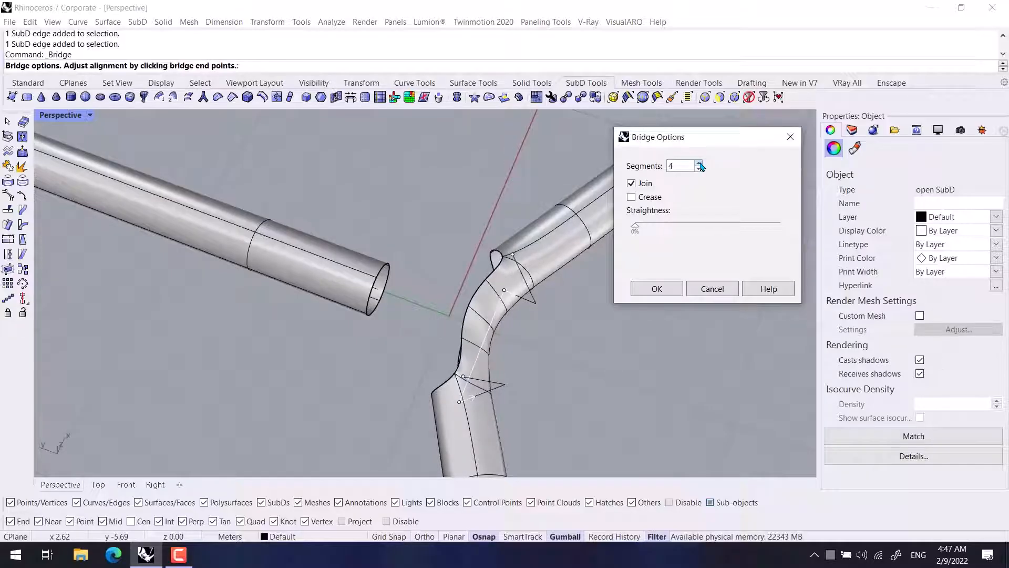
pyautogui.click(699, 169)
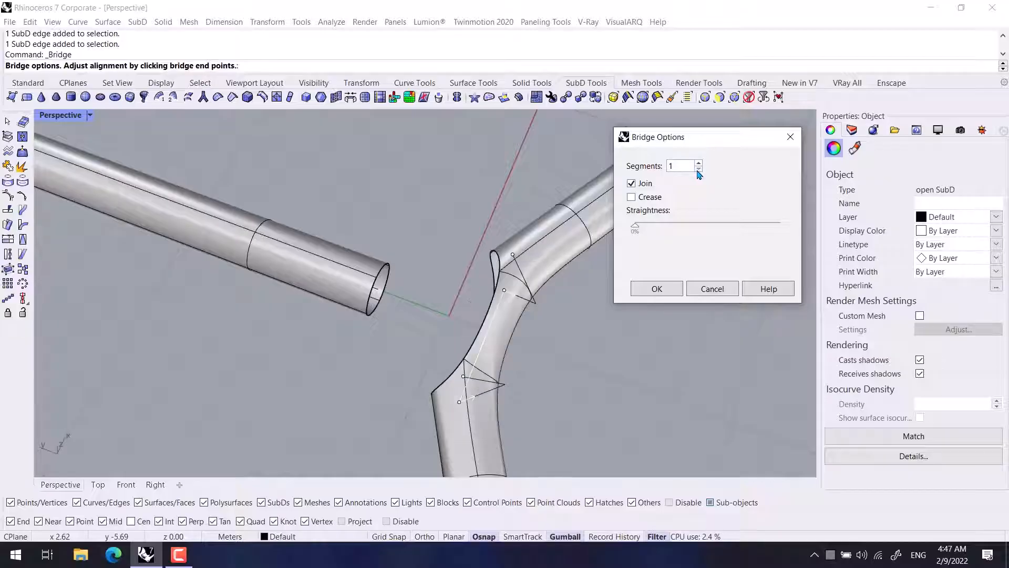
pyautogui.click(698, 163)
pyautogui.click(698, 163)
pyautogui.moveTo(507, 360); pyautogui.dragTo(407, 363, button='right')
pyautogui.rightClick(484, 352)
# Bridge the inner-end edges of one short pipe to the facing edges of the long pipe with 3 segments
pyautogui.scroll(2, 394, 345)
pyautogui.keyDown('ctrl'); pyautogui.keyDown('shift'); pyautogui.click(352, 302); pyautogui.keyUp('shift'); pyautogui.keyUp('ctrl')
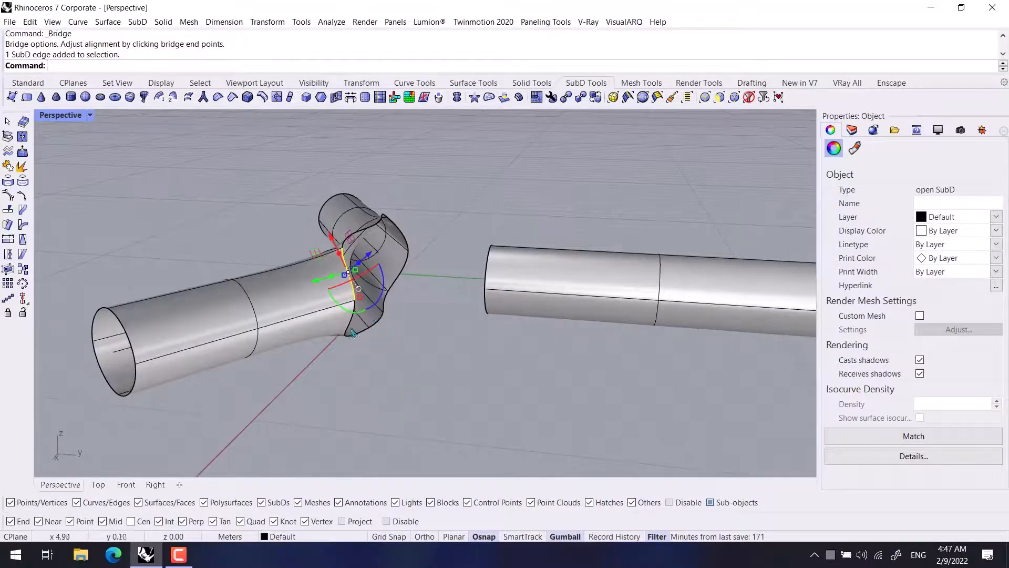
pyautogui.keyDown('ctrl'); pyautogui.keyDown('shift'); pyautogui.click(351, 330); pyautogui.keyUp('shift'); pyautogui.keyUp('ctrl')
pyautogui.keyDown('ctrl'); pyautogui.keyDown('shift'); pyautogui.click(485, 304); pyautogui.keyUp('shift'); pyautogui.keyUp('ctrl')
pyautogui.keyDown('ctrl'); pyautogui.keyDown('shift'); pyautogui.click(485, 279); pyautogui.keyUp('shift'); pyautogui.keyUp('ctrl')
pyautogui.moveTo(424, 299); pyautogui.dragTo(463, 332, button='right')
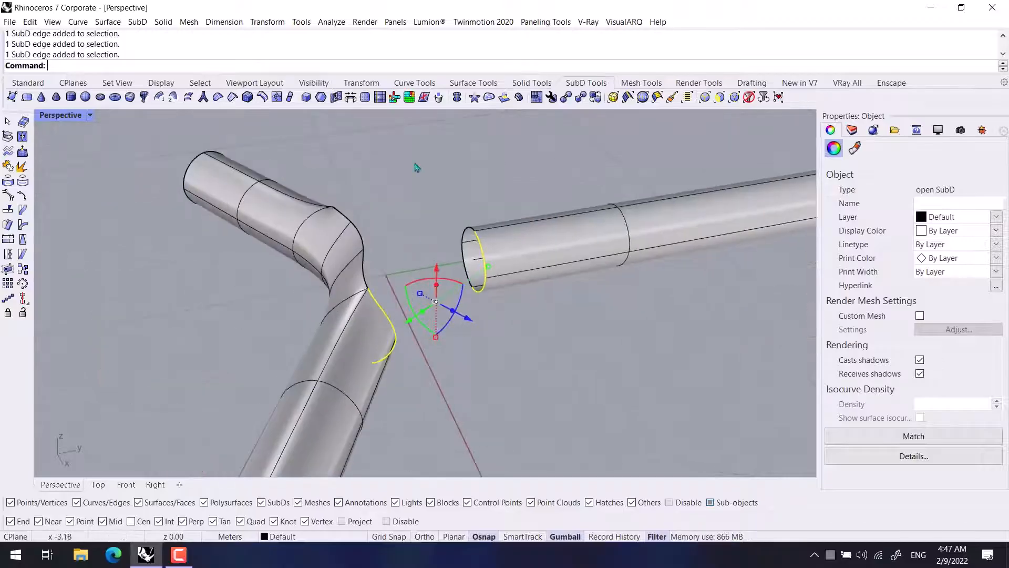
pyautogui.click(262, 97)
pyautogui.moveTo(399, 257); pyautogui.dragTo(562, 255, button='right')
pyautogui.rightClick(563, 254)
# Bridge the remaining pair of facing inner-end edges with 3 segments so all three pipes meet in a junction
pyautogui.moveTo(272, 297); pyautogui.dragTo(404, 390, button='right')
pyautogui.keyDown('ctrl'); pyautogui.keyDown('shift'); pyautogui.click(361, 300); pyautogui.keyUp('shift'); pyautogui.keyUp('ctrl')
pyautogui.keyDown('ctrl'); pyautogui.keyDown('shift'); pyautogui.click(360, 335); pyautogui.keyUp('shift'); pyautogui.keyUp('ctrl')
pyautogui.click(381, 368)
pyautogui.keyDown('ctrl'); pyautogui.keyDown('shift'); pyautogui.click(383, 348); pyautogui.keyUp('shift'); pyautogui.keyUp('ctrl')
pyautogui.keyDown('ctrl'); pyautogui.keyDown('shift'); pyautogui.click(380, 319); pyautogui.keyUp('shift'); pyautogui.keyUp('ctrl')
pyautogui.moveTo(376, 336); pyautogui.dragTo(392, 321, button='right')
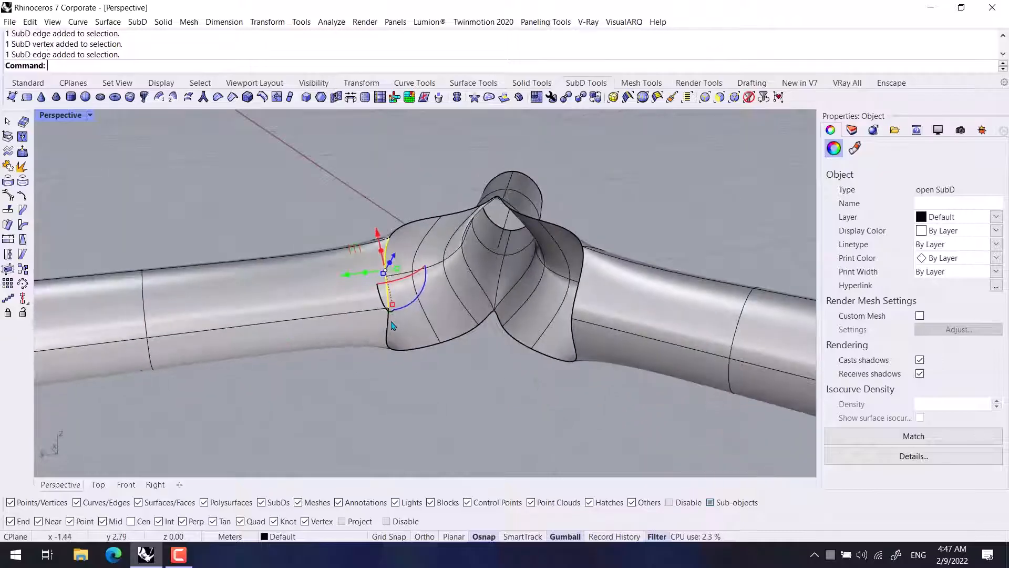
pyautogui.keyDown('ctrl'); pyautogui.keyDown('shift'); pyautogui.click(387, 336); pyautogui.keyUp('shift'); pyautogui.keyUp('ctrl')
pyautogui.keyDown('ctrl'); pyautogui.keyDown('shift'); pyautogui.click(577, 356); pyautogui.keyUp('shift'); pyautogui.keyUp('ctrl')
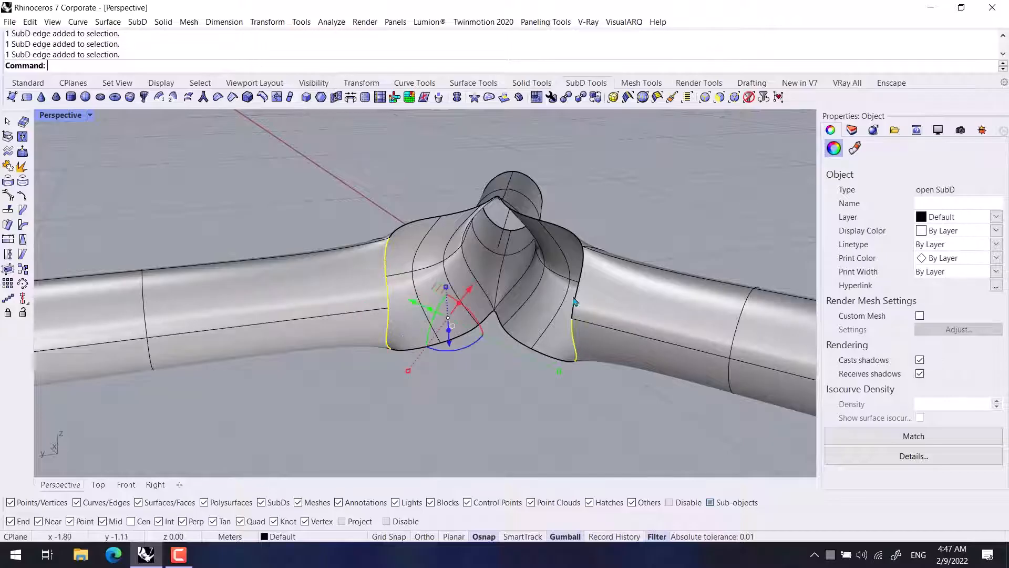
pyautogui.rightClick(479, 356)
pyautogui.moveTo(479, 356); pyautogui.dragTo(516, 411, button='right')
pyautogui.rightClick(516, 411)
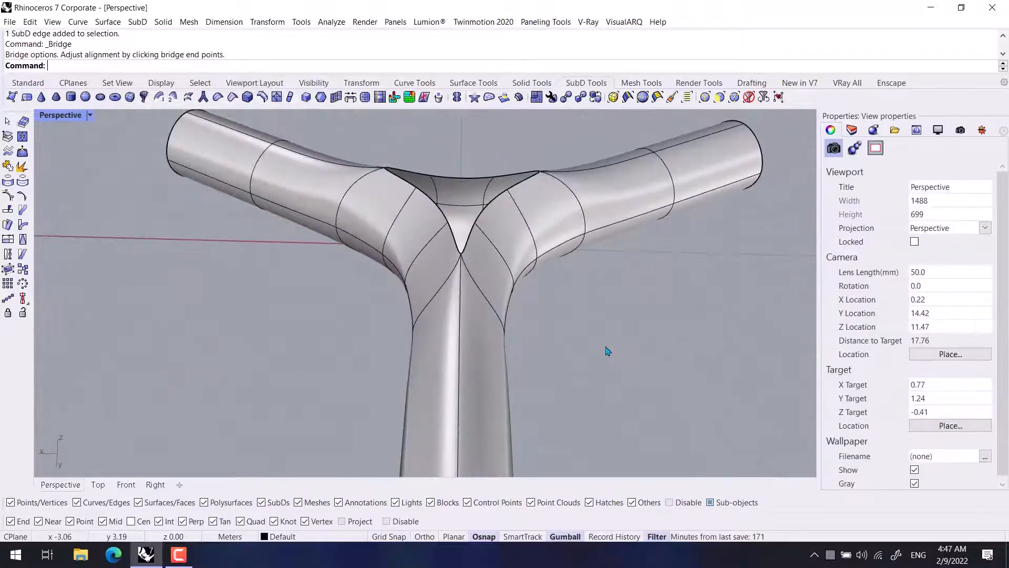
# Bridge two middle edges across the triangular opening on top of the junction with 1 segment
pyautogui.moveTo(608, 352); pyautogui.dragTo(443, 395, button='right')
pyautogui.scroll(4, 441, 314)
pyautogui.keyDown('ctrl'); pyautogui.keyDown('shift'); pyautogui.click(443, 303); pyautogui.keyUp('shift'); pyautogui.keyUp('ctrl')
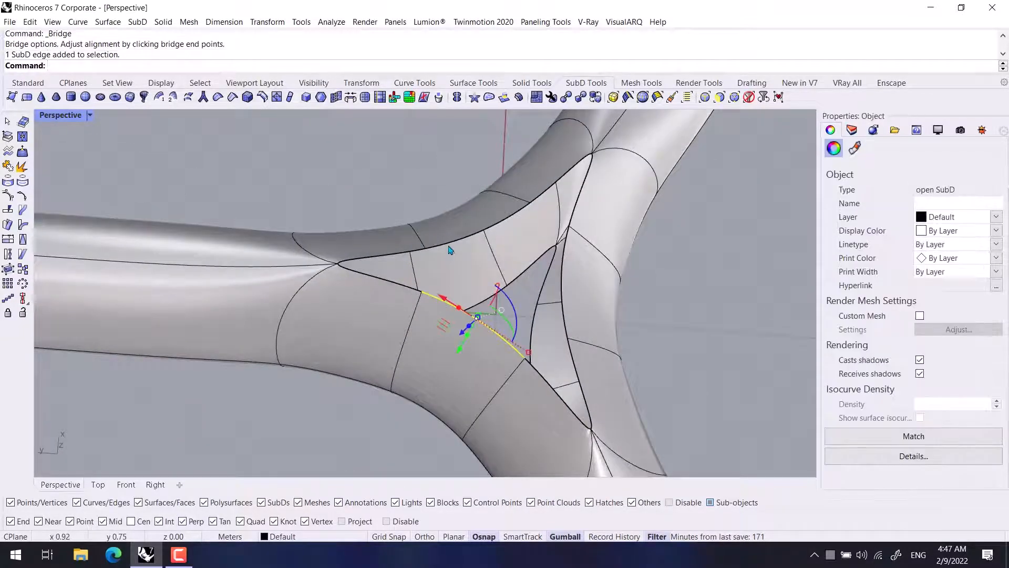
pyautogui.keyDown('ctrl'); pyautogui.keyDown('shift'); pyautogui.click(456, 299); pyautogui.keyUp('shift'); pyautogui.keyUp('ctrl')
pyautogui.moveTo(456, 300); pyautogui.dragTo(445, 363, button='right')
pyautogui.rightClick(461, 364)
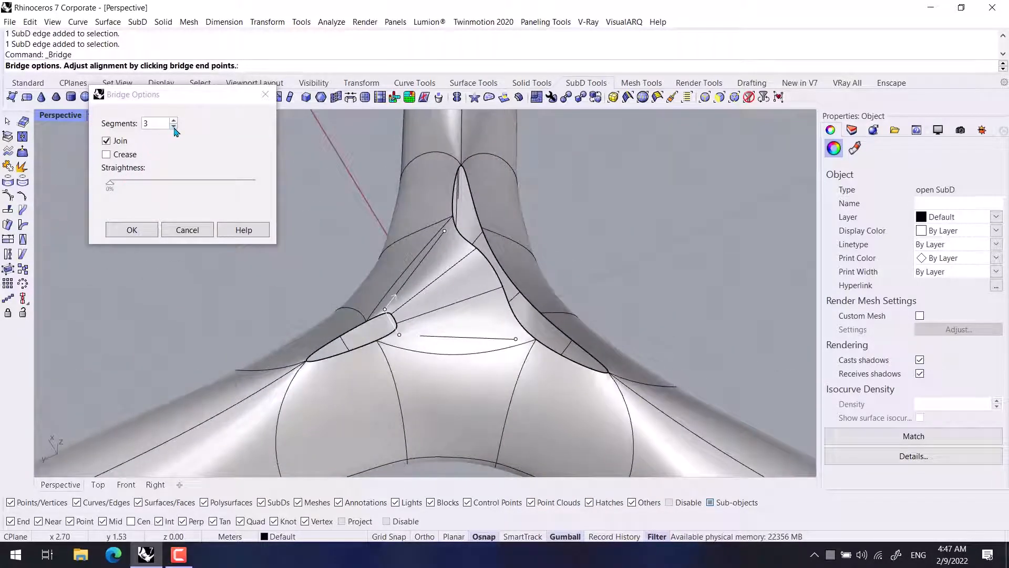
pyautogui.click(173, 127)
pyautogui.click(173, 127)
pyautogui.moveTo(336, 249); pyautogui.dragTo(401, 306, button='right')
pyautogui.rightClick(401, 306)
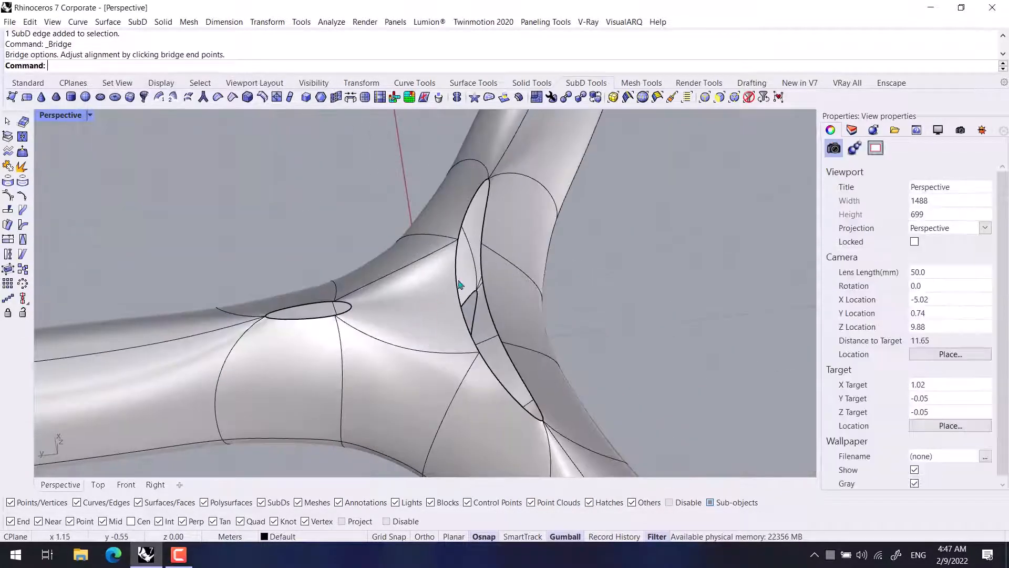
# Bridge the new patch's free edge to the third side of the top opening with 1 segment
pyautogui.keyDown('ctrl'); pyautogui.keyDown('shift'); pyautogui.click(456, 281); pyautogui.keyUp('shift'); pyautogui.keyUp('ctrl')
pyautogui.keyDown('ctrl'); pyautogui.keyDown('shift'); pyautogui.click(484, 281); pyautogui.keyUp('shift'); pyautogui.keyUp('ctrl')
pyautogui.rightClick(541, 310)
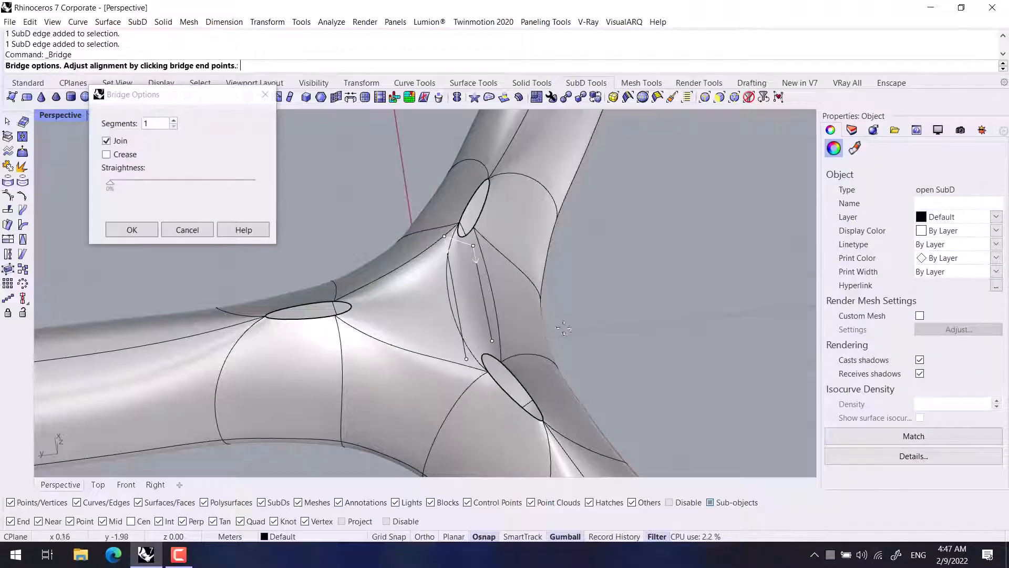
pyautogui.rightClick(569, 332)
# Bridge the middle edges across the triangular opening on the junction's underside to fill its centre
pyautogui.moveTo(408, 321); pyautogui.dragTo(486, 246, button='right')
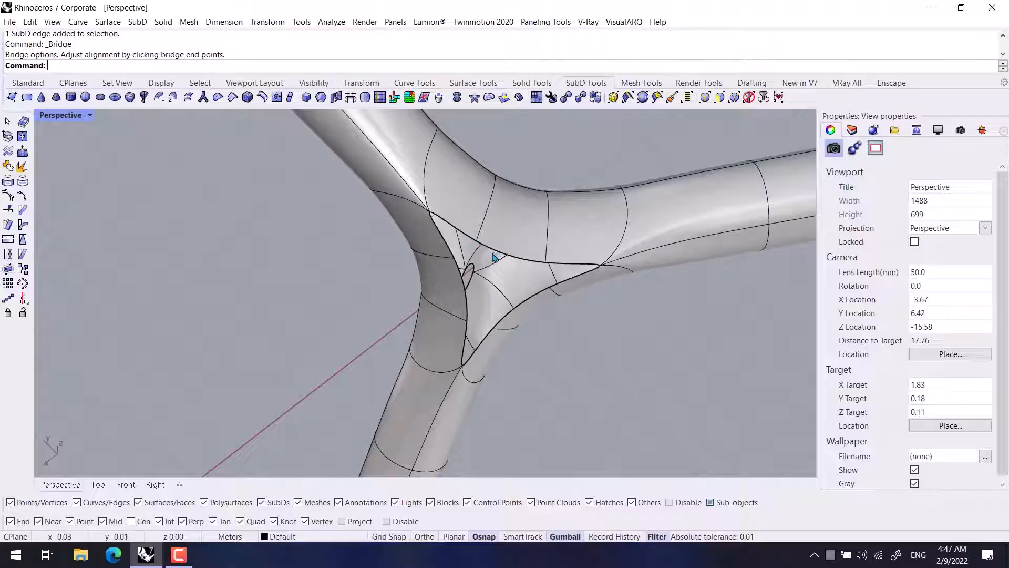
pyautogui.click(489, 256)
pyautogui.moveTo(461, 287); pyautogui.dragTo(511, 264, button='right')
pyautogui.scroll(5, 499, 270)
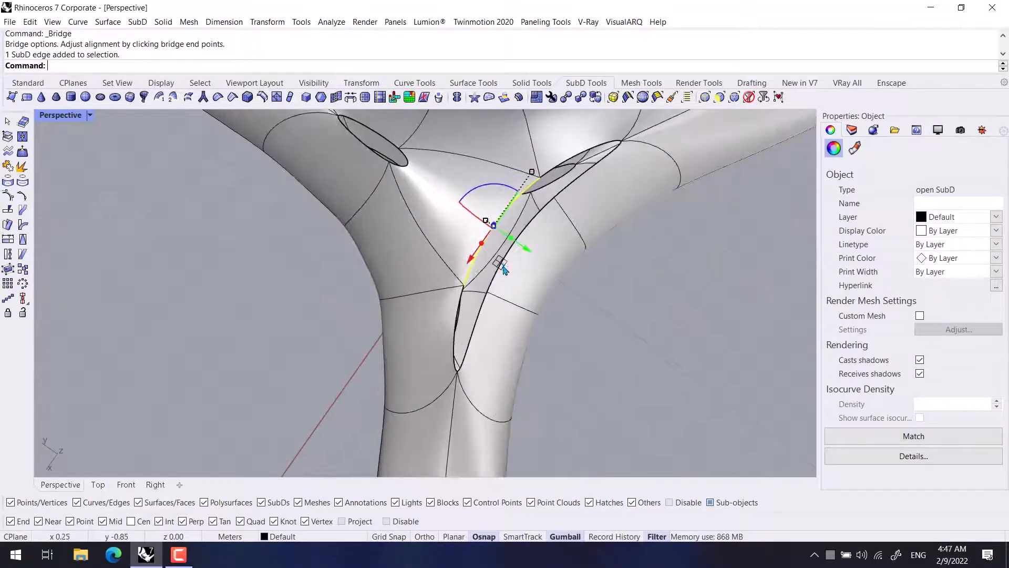
pyautogui.keyDown('shift'); pyautogui.click(502, 270); pyautogui.keyUp('shift')
pyautogui.rightClick(497, 282)
pyautogui.rightClick(497, 282)
# Try to close a small leftover hole at the junction by bridging its own edges
pyautogui.moveTo(478, 257); pyautogui.dragTo(535, 258, button='right')
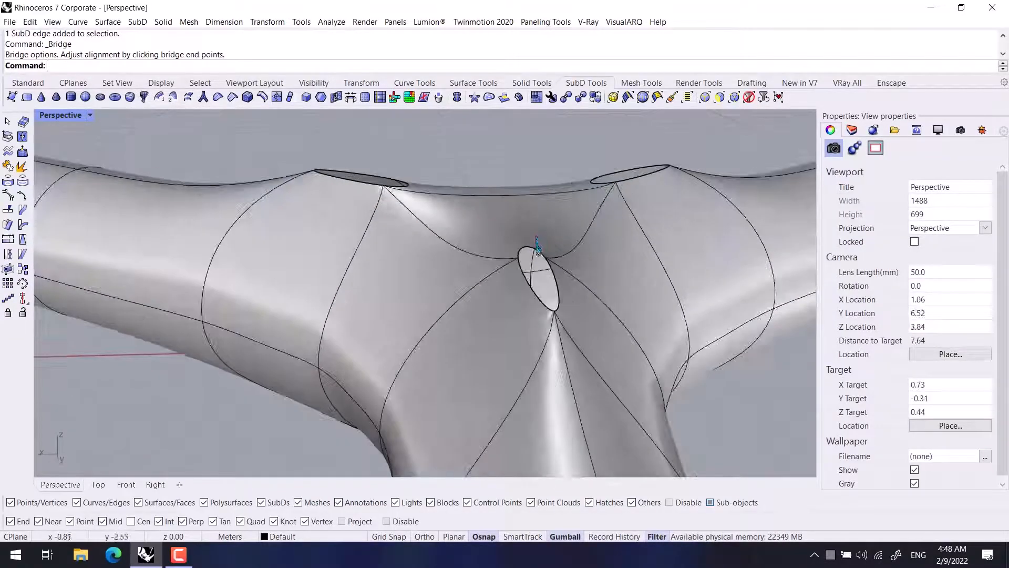
pyautogui.doubleClick(533, 256)
pyautogui.press('Escape')
pyautogui.moveTo(567, 157); pyautogui.dragTo(572, 262, button='right')
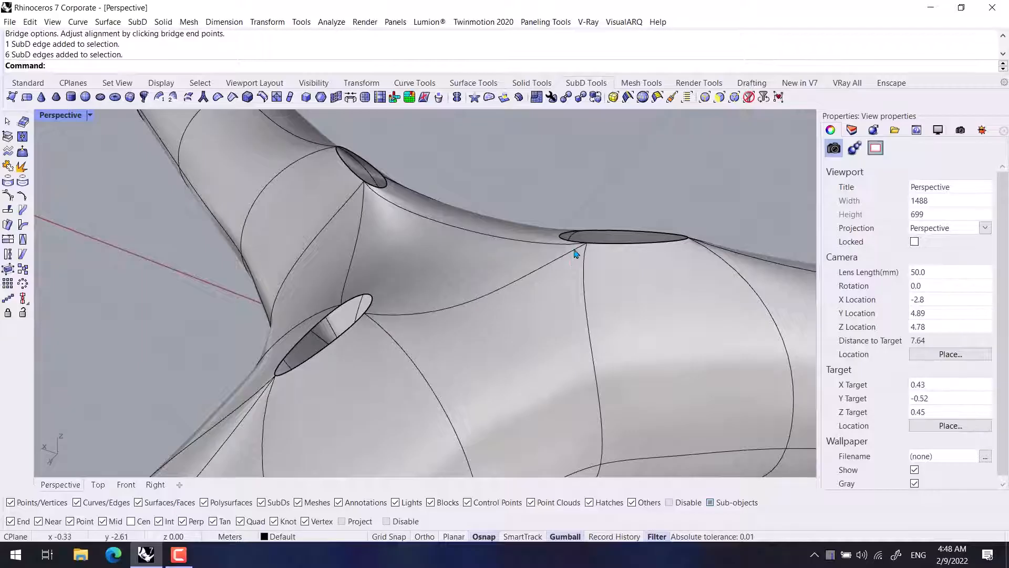
pyautogui.moveTo(472, 184); pyautogui.dragTo(377, 261, button='right')
pyautogui.scroll(4, 394, 284)
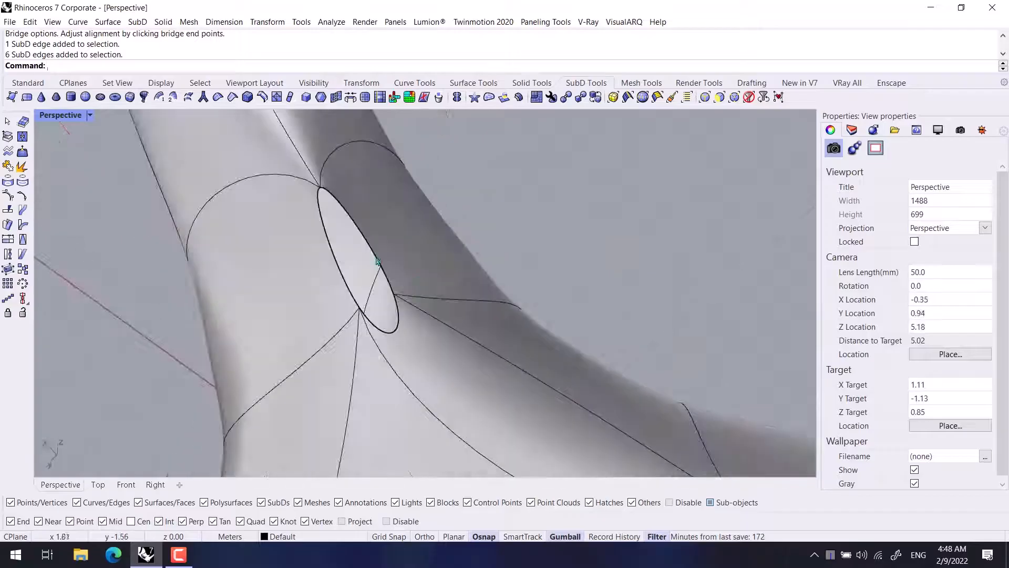
pyautogui.keyDown('ctrl'); pyautogui.keyDown('shift'); pyautogui.click(361, 243); pyautogui.keyUp('shift'); pyautogui.keyUp('ctrl')
pyautogui.press('Escape')
# Switch the SubD junction to flat display around the small leftover hole
pyautogui.moveTo(412, 338); pyautogui.dragTo(442, 245, button='right')
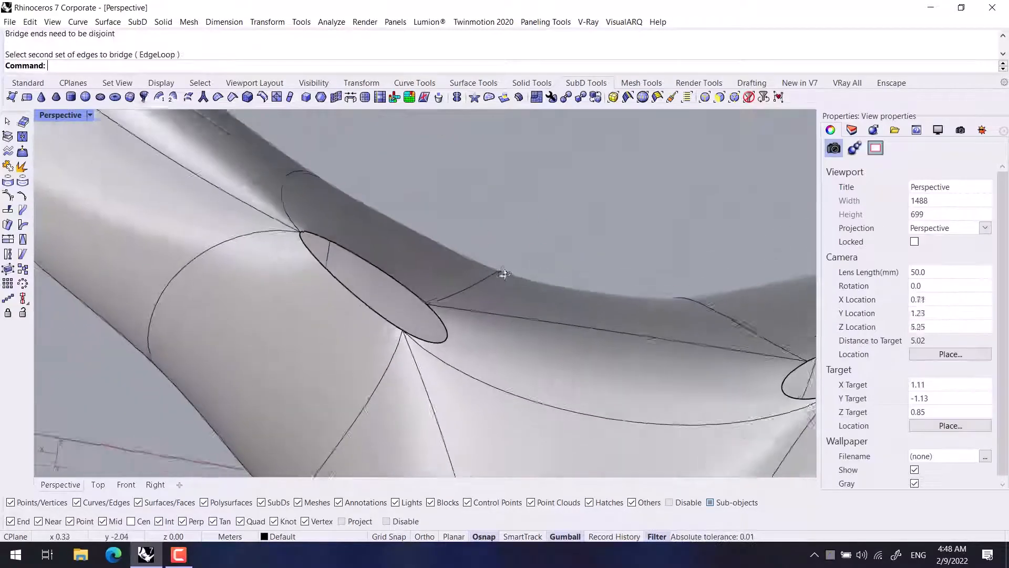
pyautogui.moveTo(504, 275); pyautogui.dragTo(422, 325, button='right')
pyautogui.press('Tab')
pyautogui.keyDown('shift'); pyautogui.moveTo(557, 292); pyautogui.dragTo(593, 347, button='right'); pyautogui.keyUp('shift')
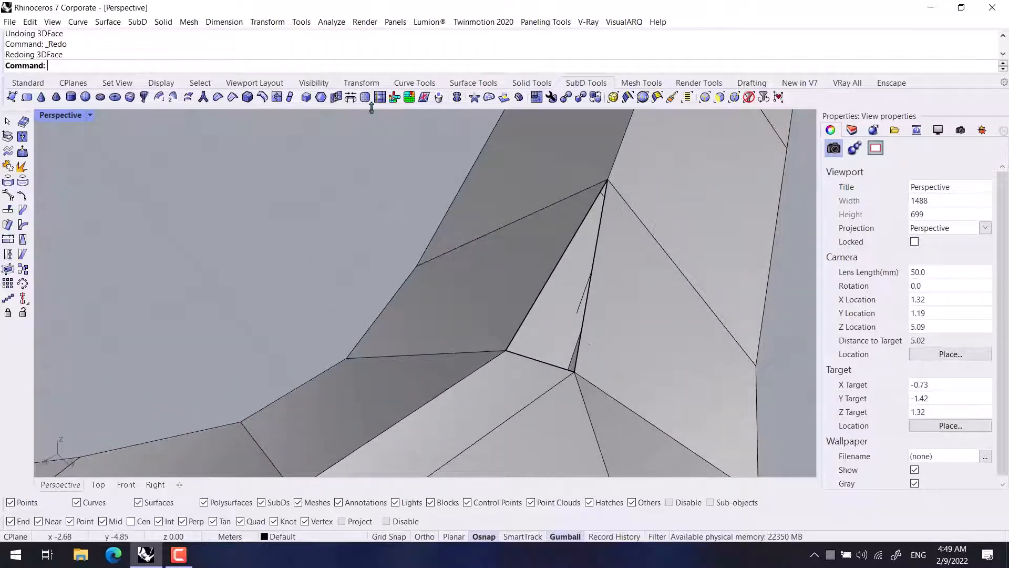
# Try to stitch together the two long edges of the small triangular hole
pyautogui.click(336, 98)
pyautogui.click(579, 308)
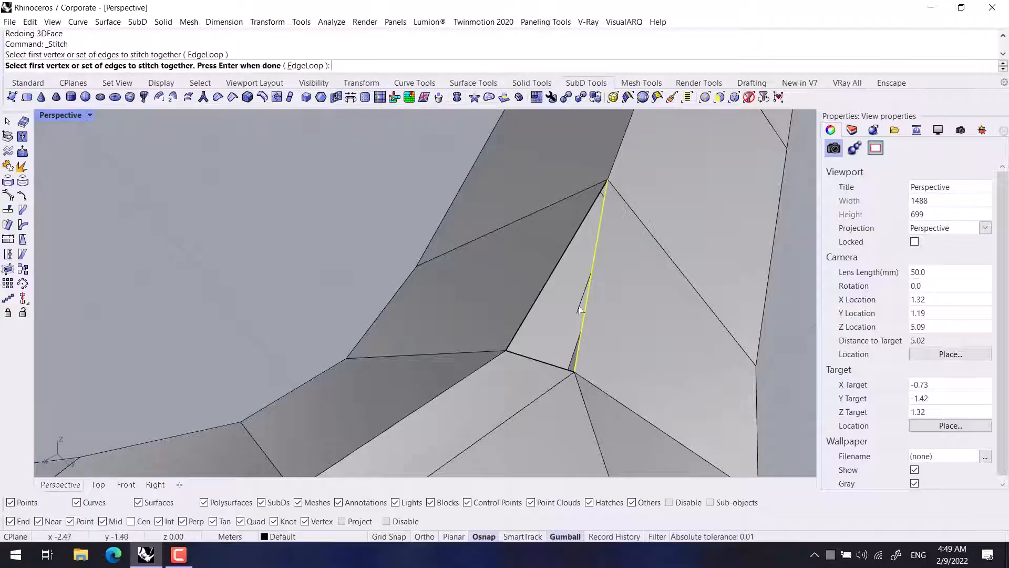
pyautogui.rightClick(543, 295)
pyautogui.moveTo(543, 294); pyautogui.dragTo(339, 240, button='right')
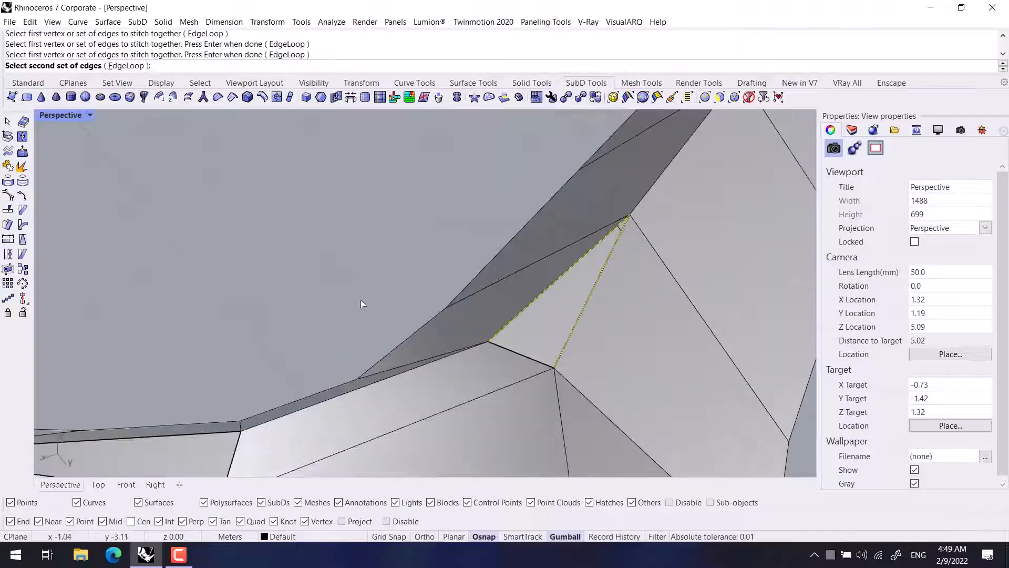
pyautogui.rightClick(342, 304)
pyautogui.moveTo(341, 304); pyautogui.dragTo(348, 279, button='right')
pyautogui.click(405, 313)
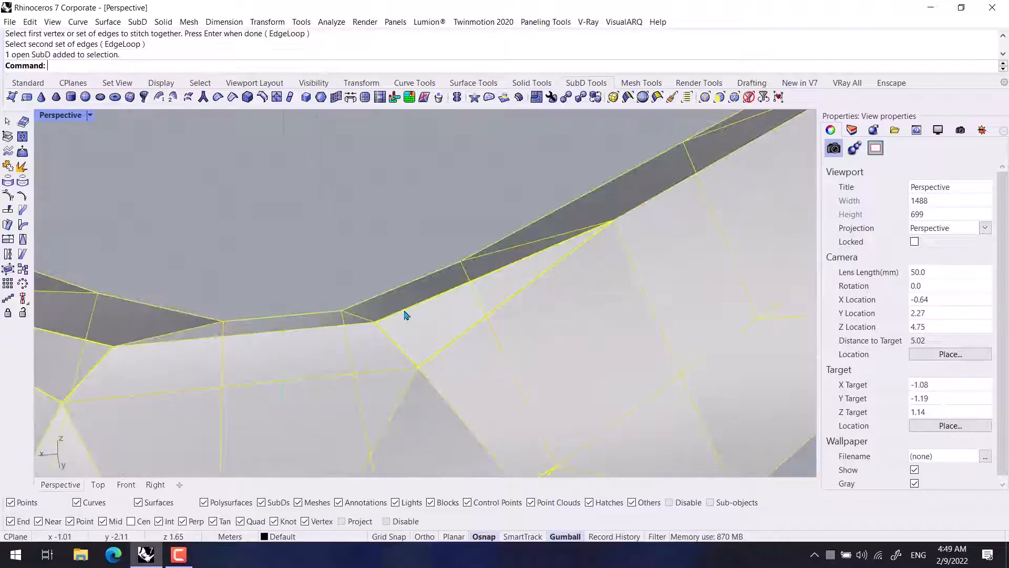
pyautogui.click(300, 220)
# Stitch together the two long edges of the small triangular hole at their average location
pyautogui.rightClick(305, 226)
pyautogui.click(441, 303)
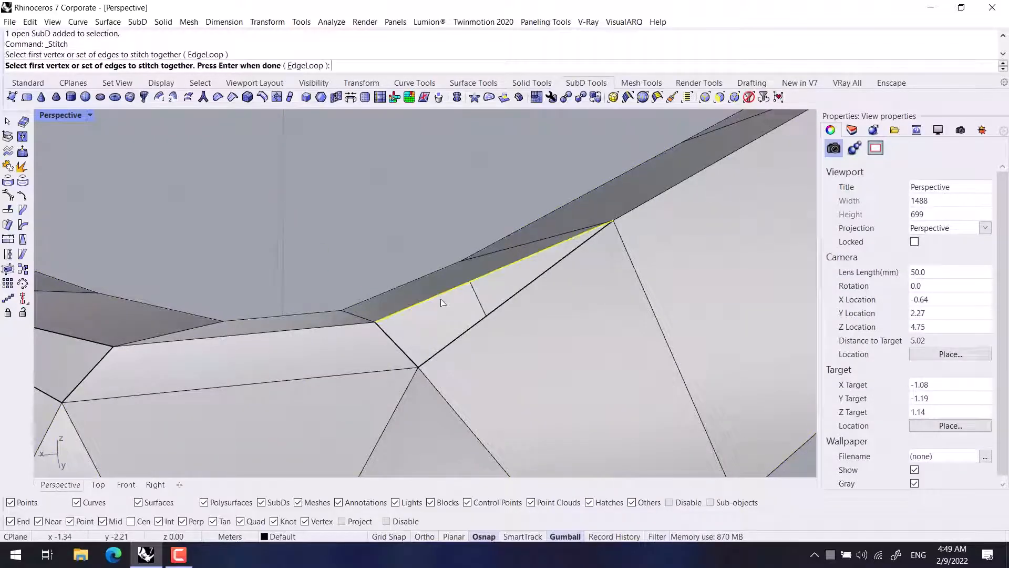
pyautogui.press('Return')
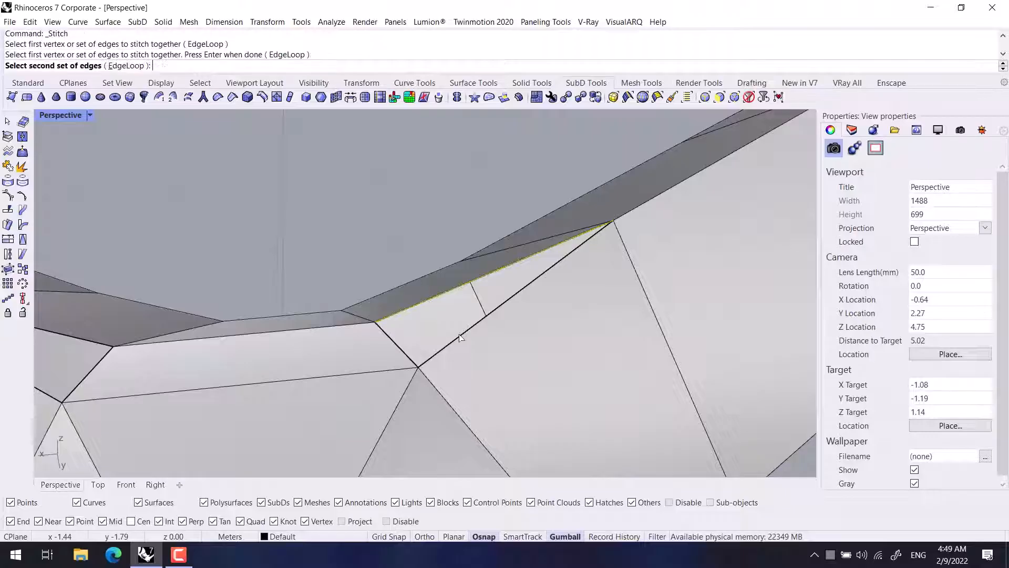
pyautogui.click(460, 336)
pyautogui.press('Return')
pyautogui.scroll(-4, 231, 257)
pyautogui.moveTo(232, 257); pyautogui.dragTo(226, 281, button='right')
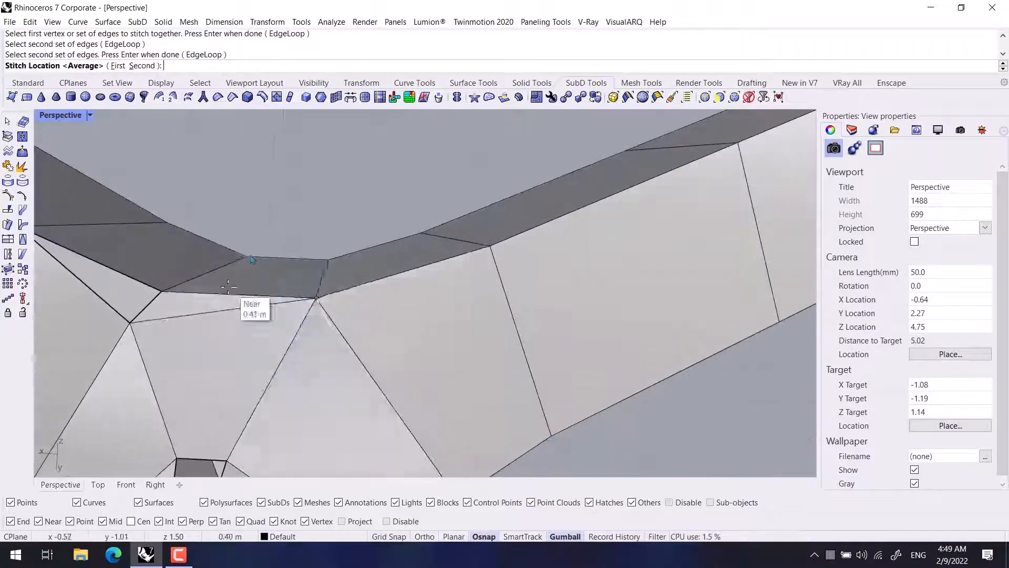
pyautogui.rightClick(250, 255)
# Delete the loose sliver-shaped SubD piece filling the narrow gap on the next side of the junction
pyautogui.scroll(-4, 394, 345)
pyautogui.moveTo(299, 357); pyautogui.dragTo(351, 377, button='right')
pyautogui.scroll(4, 351, 378)
pyautogui.click(279, 366)
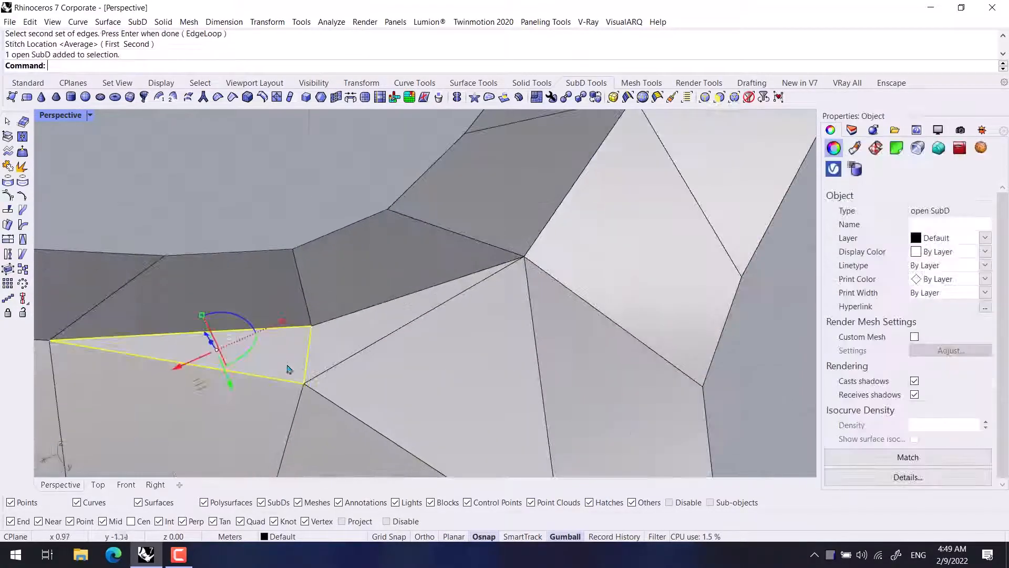
pyautogui.press('Delete')
# Stitch the two long edges of the cleared narrow gap together at their average location
pyautogui.keyDown('shift'); pyautogui.moveTo(322, 347); pyautogui.dragTo(407, 310, button='right'); pyautogui.keyUp('shift')
pyautogui.press('Return')
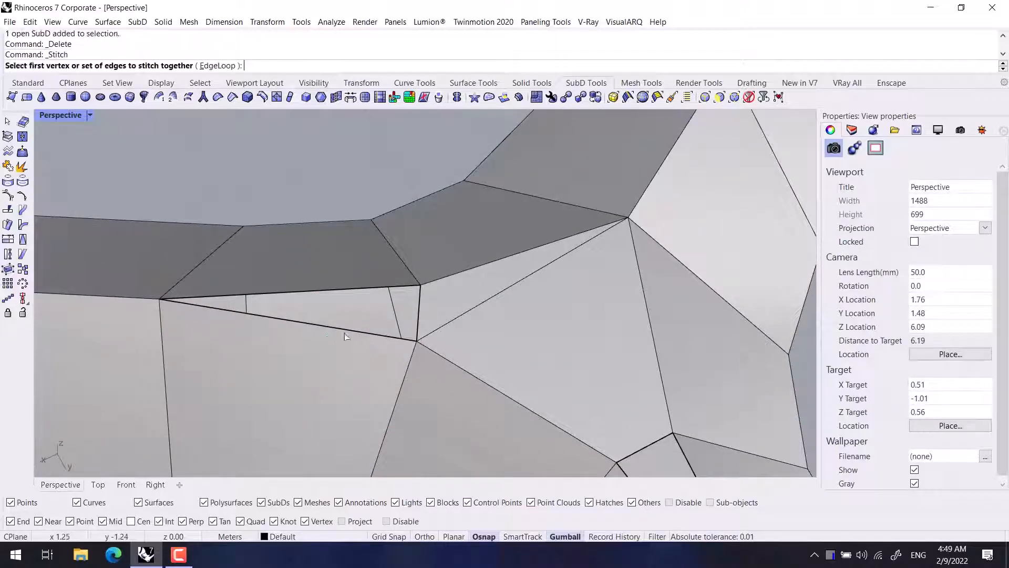
pyautogui.click(323, 324)
pyautogui.press('Return')
pyautogui.click(344, 292)
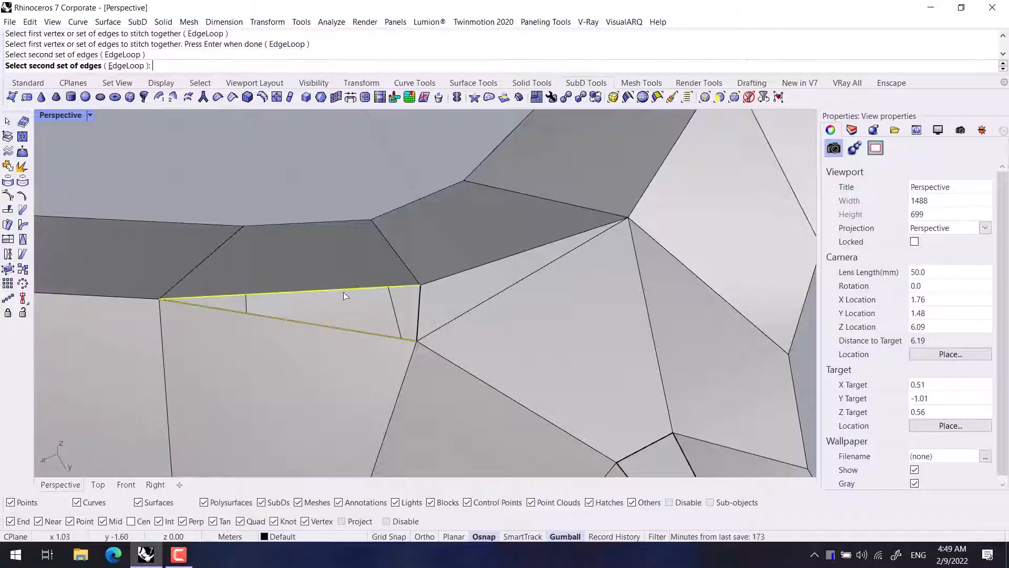
pyautogui.press('Return')
pyautogui.scroll(-1, 343, 317)
pyautogui.press('Return')
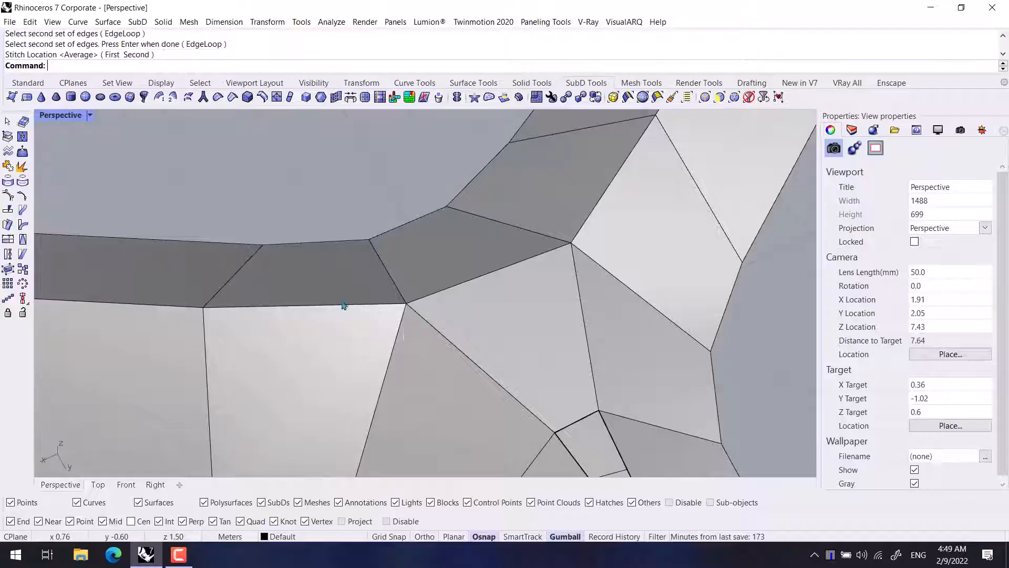
# Stitch the long edges of the remaining triangular gap on the junction's other side at their average location
pyautogui.moveTo(343, 317); pyautogui.dragTo(295, 352, button='right')
pyautogui.press('Return')
pyautogui.click(296, 352)
pyautogui.scroll(4, 294, 352)
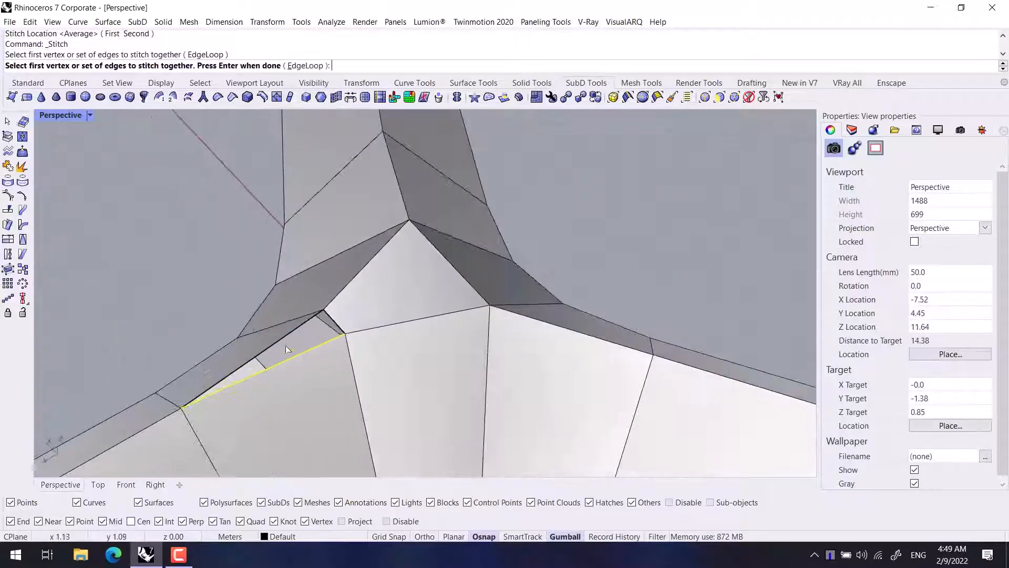
pyautogui.press('Return')
pyautogui.click(283, 339)
pyautogui.press('Return')
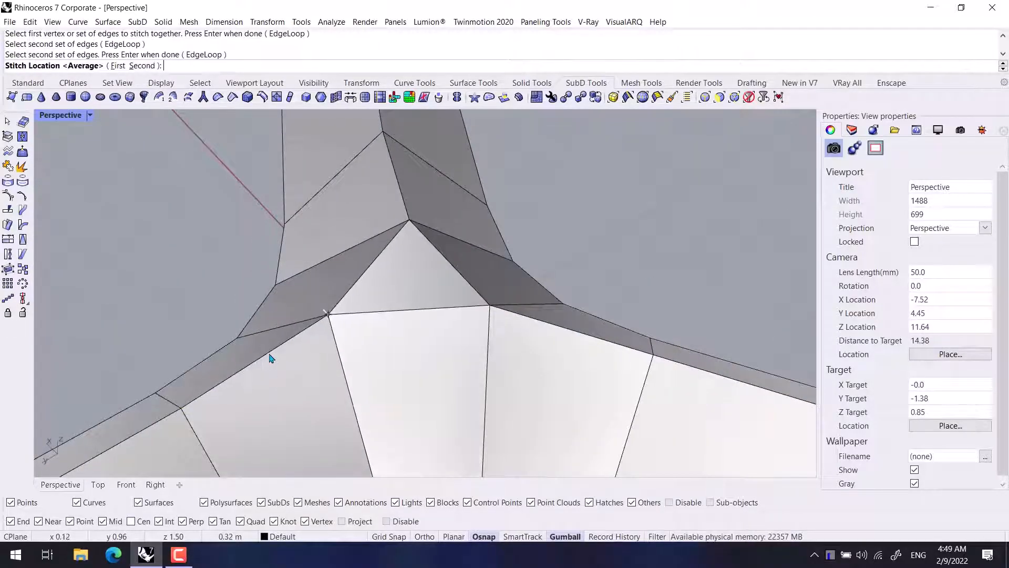
pyautogui.press('Return')
# Switch the joined SubD to smooth display and enable the Sub-objects selection filter
pyautogui.moveTo(271, 353); pyautogui.dragTo(491, 274, button='right')
pyautogui.press('Tab')
pyautogui.click(712, 503)
# Adjust the height of the central face on top of the junction by moving it vertically
pyautogui.click(407, 301)
pyautogui.moveTo(440, 243)
pyautogui.mouseDown()
pyautogui.moveTo(440, 286)
pyautogui.moveTo(443, 245)
pyautogui.mouseUp()
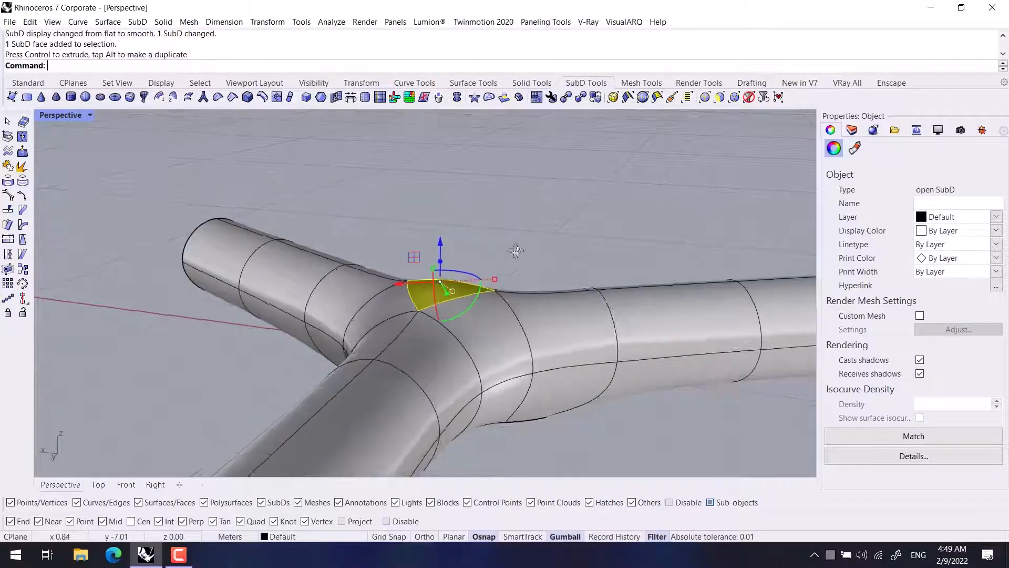
pyautogui.moveTo(516, 252)
pyautogui.mouseDown(button='right')
pyautogui.moveTo(550, 243)
pyautogui.moveTo(513, 250)
pyautogui.mouseUp(button='right')
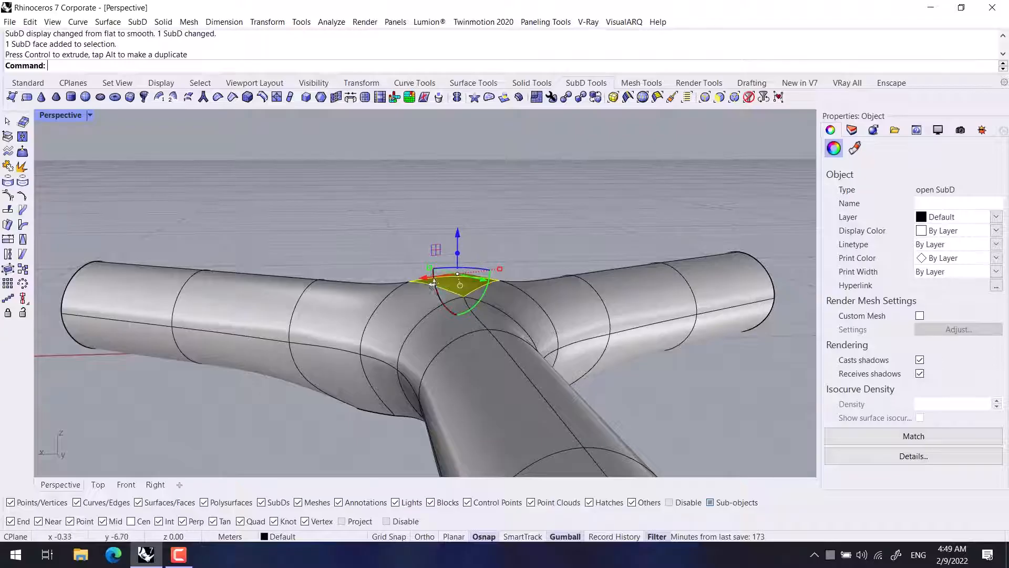
pyautogui.moveTo(432, 283); pyautogui.dragTo(452, 300, button='right')
pyautogui.moveTo(460, 237)
pyautogui.mouseDown()
pyautogui.moveTo(461, 246)
pyautogui.moveTo(461, 237)
pyautogui.mouseUp()
pyautogui.moveTo(447, 268); pyautogui.dragTo(471, 260, button='right')
pyautogui.moveTo(467, 240); pyautogui.dragTo(468, 250)
pyautogui.click(442, 246)
# Preview the whole pipe junction in Rendered display mode and return to Shaded mode
pyautogui.scroll(-5, 595, 364)
pyautogui.moveTo(587, 383)
pyautogui.mouseDown(button='right')
pyautogui.moveTo(365, 368)
pyautogui.moveTo(504, 360)
pyautogui.moveTo(528, 391)
pyautogui.moveTo(657, 389)
pyautogui.mouseUp(button='right')
pyautogui.hotkey('ctrl', 'alt', 'r')
pyautogui.hotkey('ctrl', 'alt', 's')
pyautogui.scroll(-6, 527, 391)
# Delete all objects and create a SubD plane with an X count of 3 and a Y count of 4
pyautogui.hotkey('ctrl', 'a')
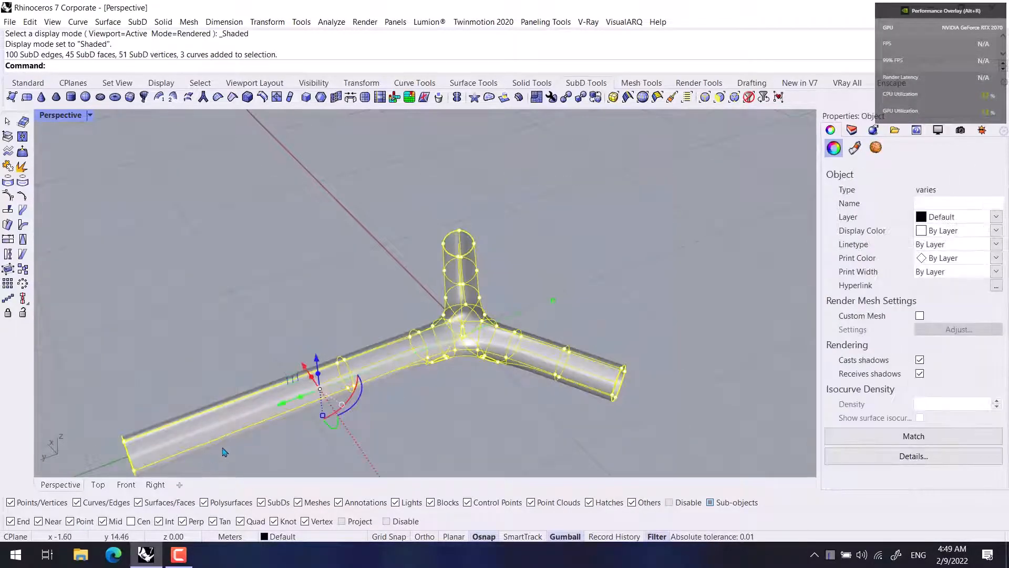
pyautogui.press('Delete')
pyautogui.moveTo(220, 455); pyautogui.dragTo(233, 305, button='right')
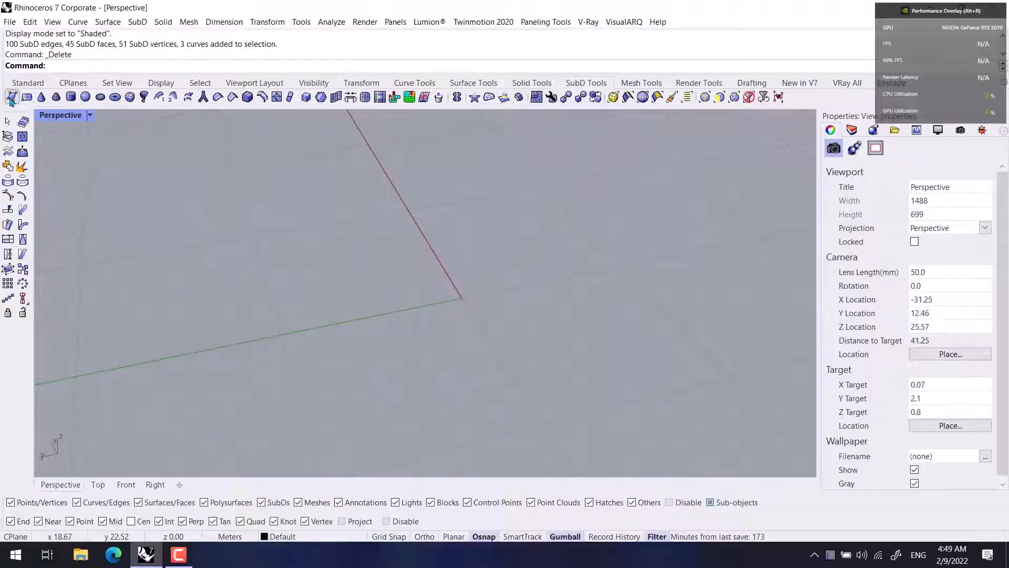
pyautogui.click(12, 96)
pyautogui.click(374, 352)
pyautogui.click(545, 231)
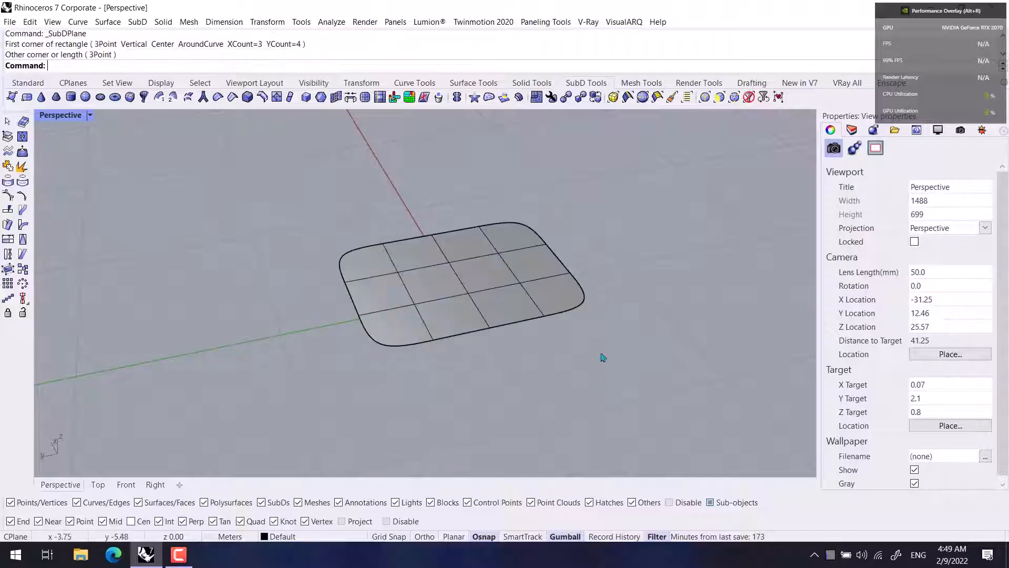
# Copy the SubD plane vertically to place a duplicate above it
pyautogui.click(480, 302)
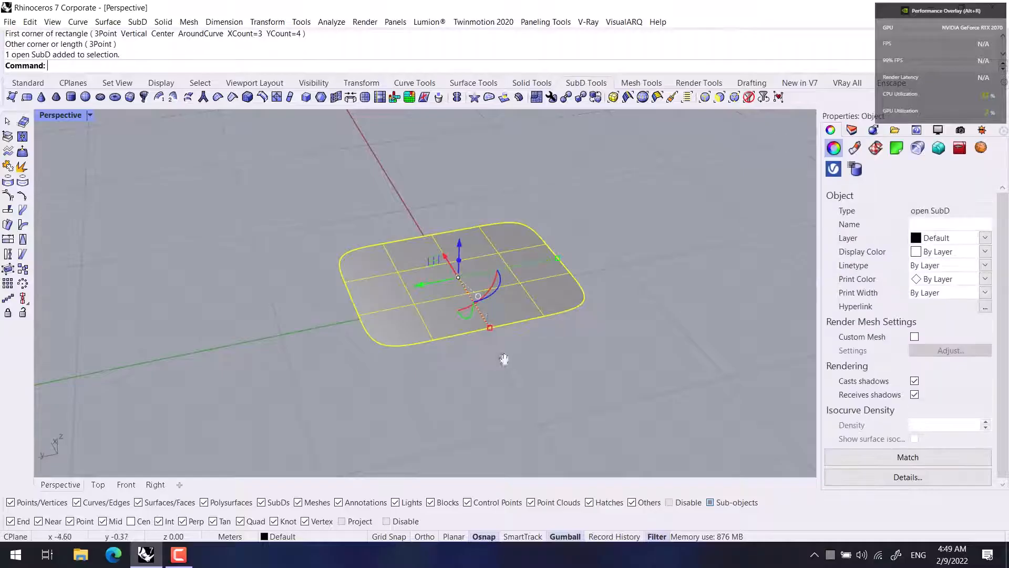
pyautogui.moveTo(505, 361); pyautogui.dragTo(516, 365, button='right')
pyautogui.keyDown('alt'); pyautogui.moveTo(436, 292); pyautogui.dragTo(441, 224); pyautogui.keyUp('alt')
pyautogui.click(542, 307)
# Tilt and reposition the upper SubD plane so it slopes towards one end of the lower plane
pyautogui.moveTo(541, 308); pyautogui.dragTo(494, 283, button='right')
pyautogui.keyDown('ctrl'); pyautogui.keyDown('shift'); pyautogui.click(472, 273); pyautogui.keyUp('shift'); pyautogui.keyUp('ctrl')
pyautogui.keyDown('ctrl'); pyautogui.keyDown('shift'); pyautogui.click(420, 315); pyautogui.keyUp('shift'); pyautogui.keyUp('ctrl')
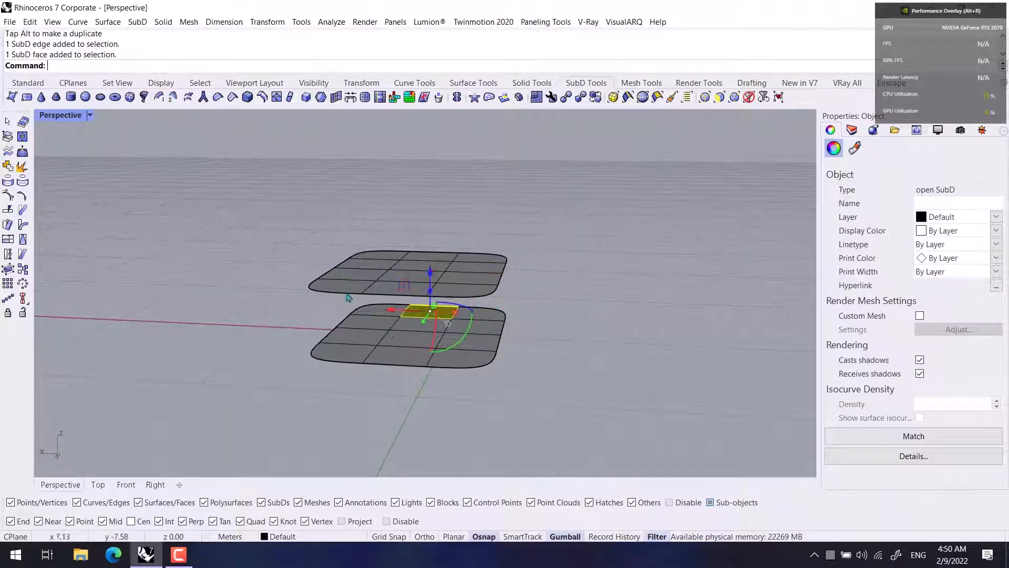
pyautogui.click(349, 295)
pyautogui.click(431, 283)
pyautogui.moveTo(445, 304); pyautogui.dragTo(391, 334)
pyautogui.moveTo(371, 272); pyautogui.dragTo(436, 241)
pyautogui.press('Escape')
pyautogui.moveTo(484, 296); pyautogui.dragTo(493, 349, button='right')
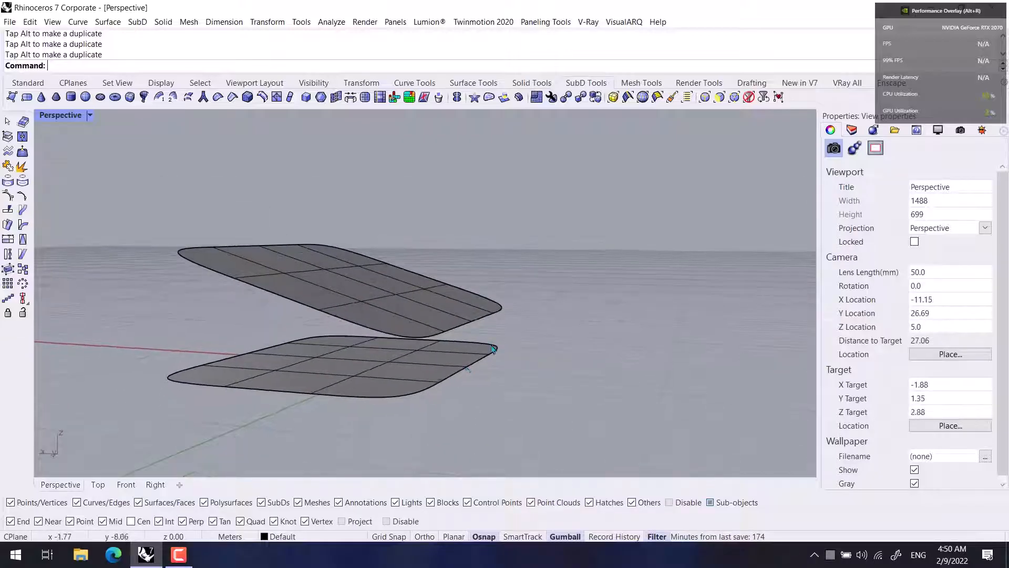
pyautogui.moveTo(450, 375); pyautogui.dragTo(430, 383, button='right')
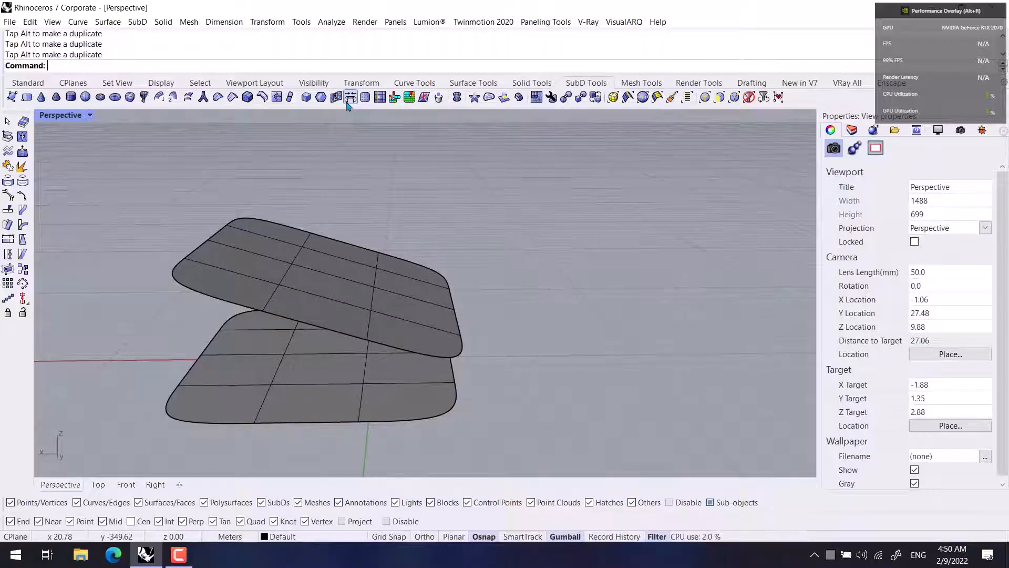
# Dismiss the performance overlay and start a Bridge between a border edge of the upper plane and the facing lower-plane edge
pyautogui.hotkey('alt', 'r')
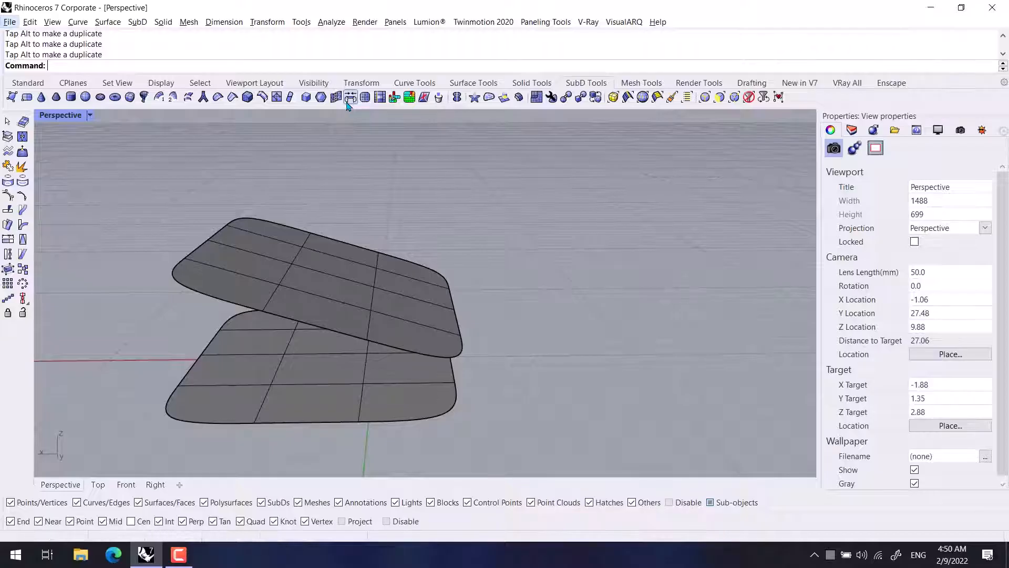
pyautogui.moveTo(481, 315); pyautogui.dragTo(401, 291, button='right')
pyautogui.scroll(6, 401, 289)
pyautogui.keyDown('ctrl'); pyautogui.keyDown('shift'); pyautogui.click(404, 282); pyautogui.keyUp('shift'); pyautogui.keyUp('ctrl')
pyautogui.scroll(-5, 428, 349)
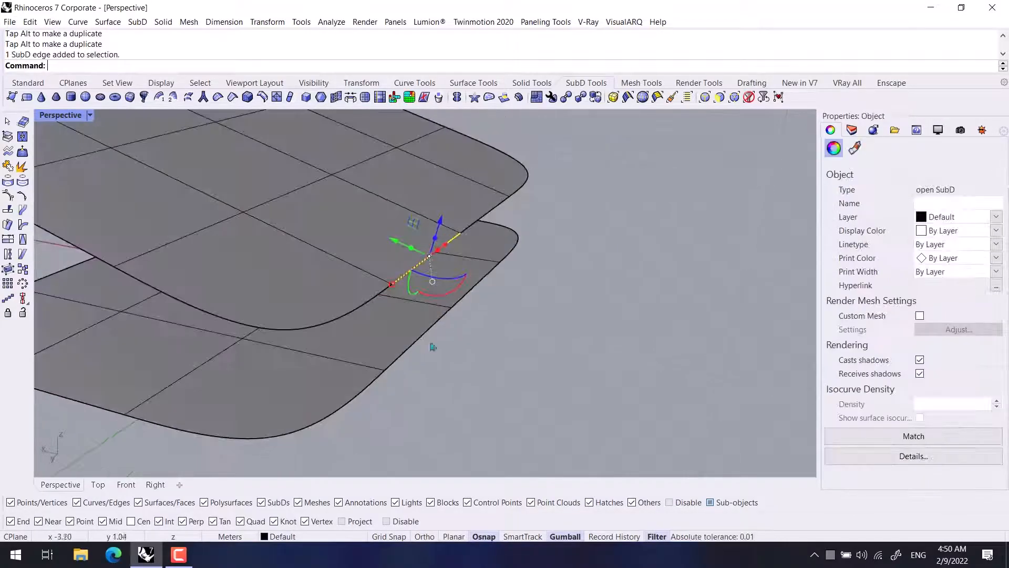
pyautogui.keyDown('ctrl'); pyautogui.keyDown('shift'); pyautogui.click(428, 347); pyautogui.keyUp('shift'); pyautogui.keyUp('ctrl')
pyautogui.moveTo(449, 349); pyautogui.dragTo(479, 363, button='right')
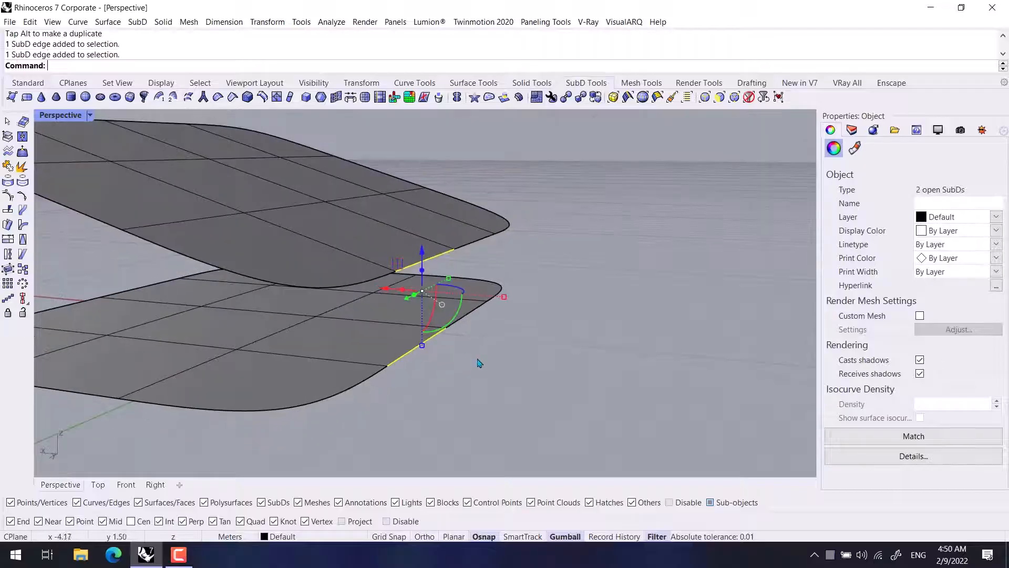
pyautogui.click(351, 98)
pyautogui.moveTo(415, 186); pyautogui.dragTo(437, 301, button='right')
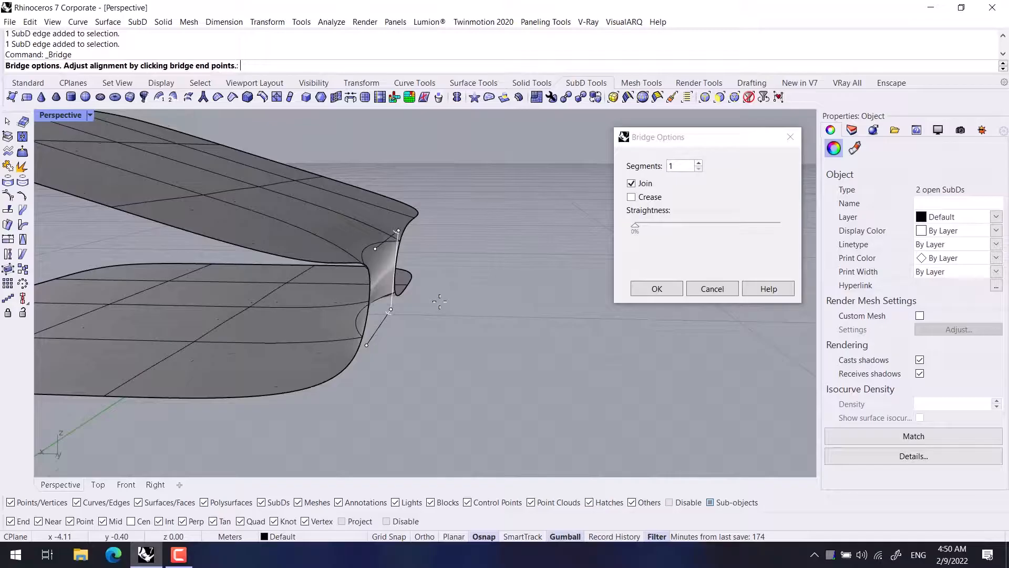
# Set the number of bridge segments to 2
pyautogui.click(699, 162)
pyautogui.click(699, 162)
pyautogui.click(700, 169)
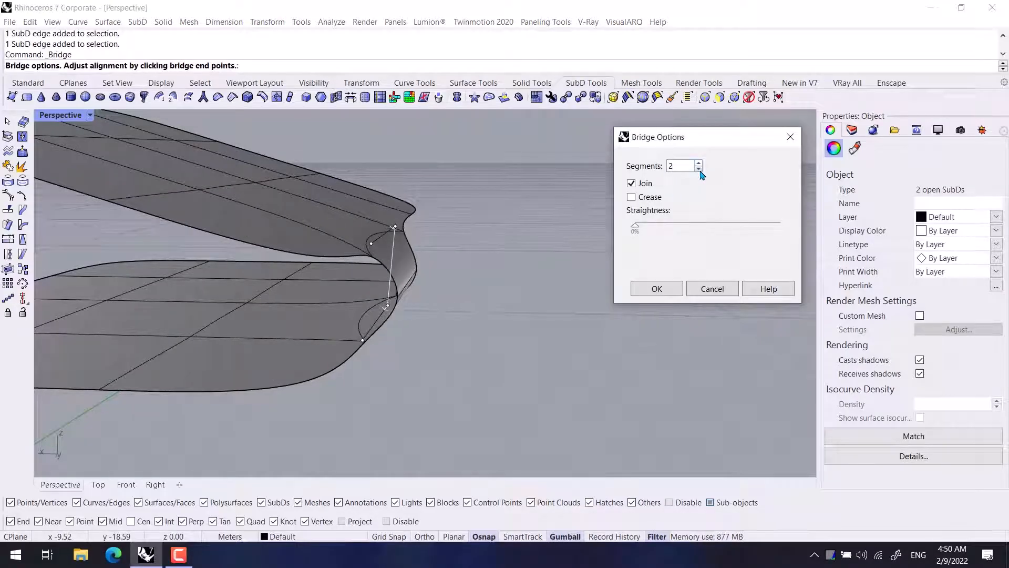
pyautogui.moveTo(457, 320); pyautogui.dragTo(410, 239, button='right')
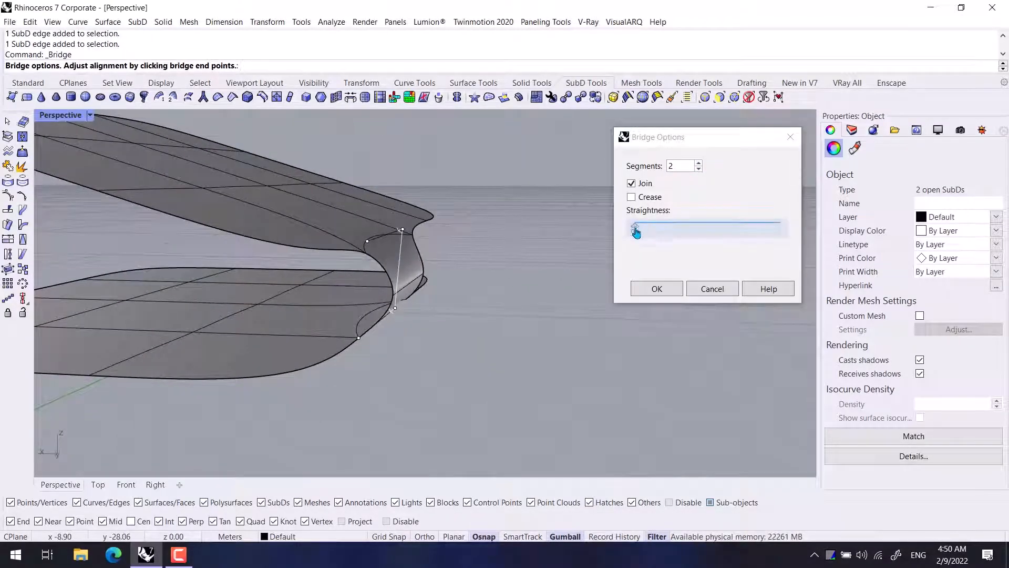
# Try different straightness values for the bridge and raise the straightness to its maximum
pyautogui.moveTo(635, 227); pyautogui.dragTo(761, 240)
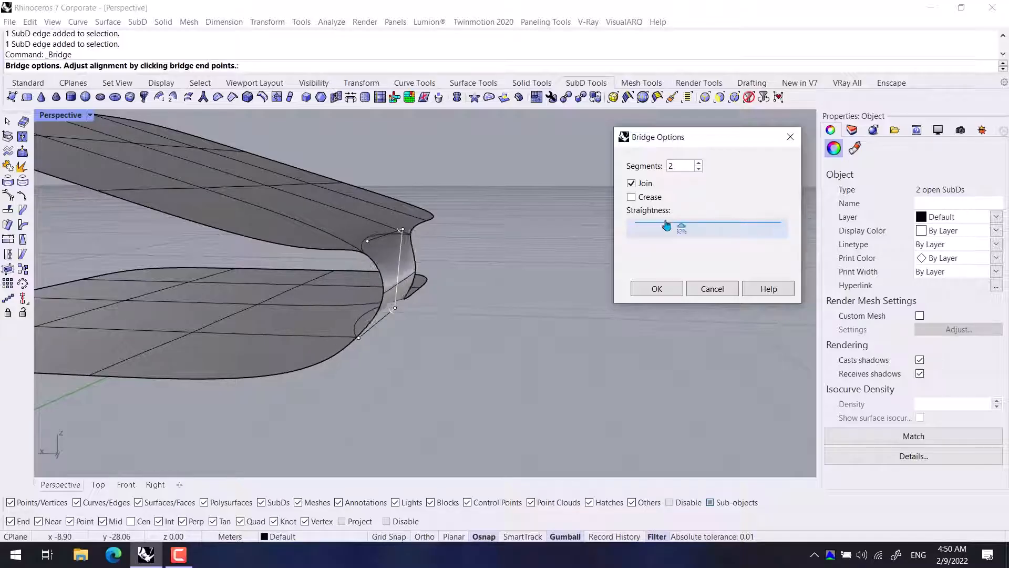
pyautogui.moveTo(723, 235); pyautogui.dragTo(788, 235)
pyautogui.moveTo(523, 322); pyautogui.dragTo(567, 309, button='right')
pyautogui.click(779, 227)
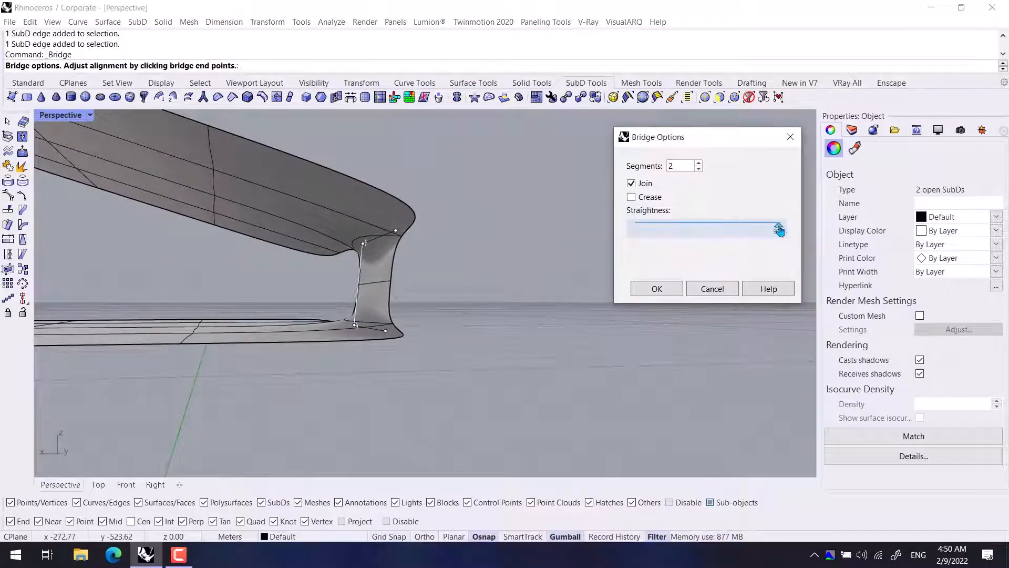
# Bridge the two selected SubD edges using 1 segment, with the result joined and not creased
pyautogui.click(699, 164)
pyautogui.click(697, 164)
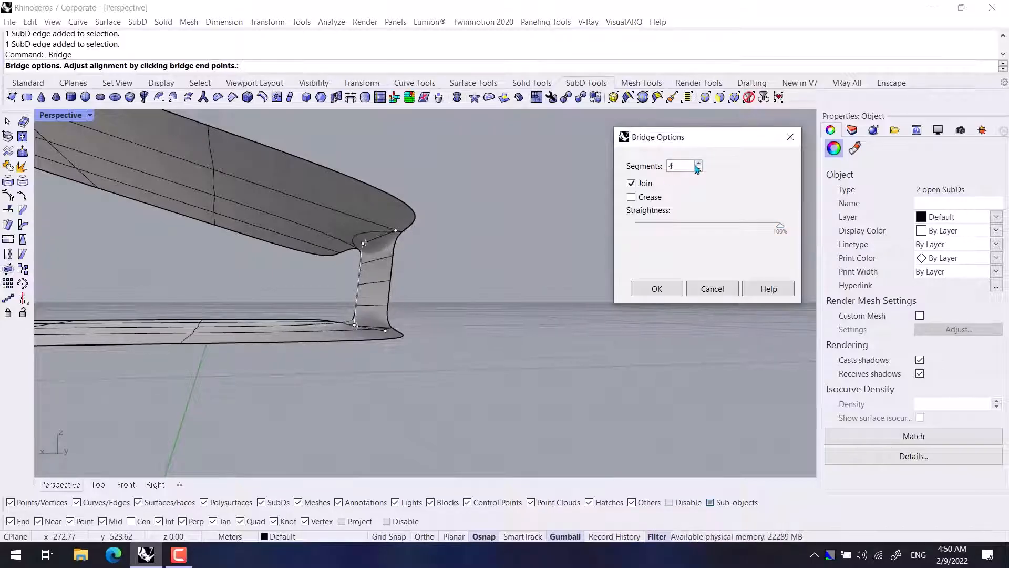
pyautogui.click(699, 169)
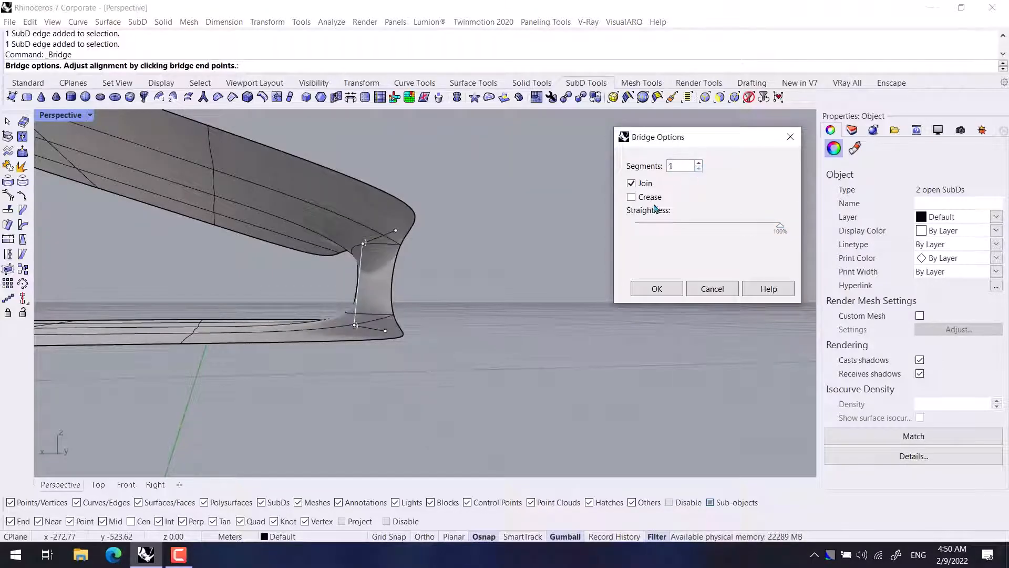
pyautogui.click(657, 288)
# Stitch a pair of facing boundary edges on the upper and lower sheets at a location midway across the gap
pyautogui.moveTo(535, 370); pyautogui.dragTo(305, 387, button='right')
pyautogui.scroll(-8, 581, 356)
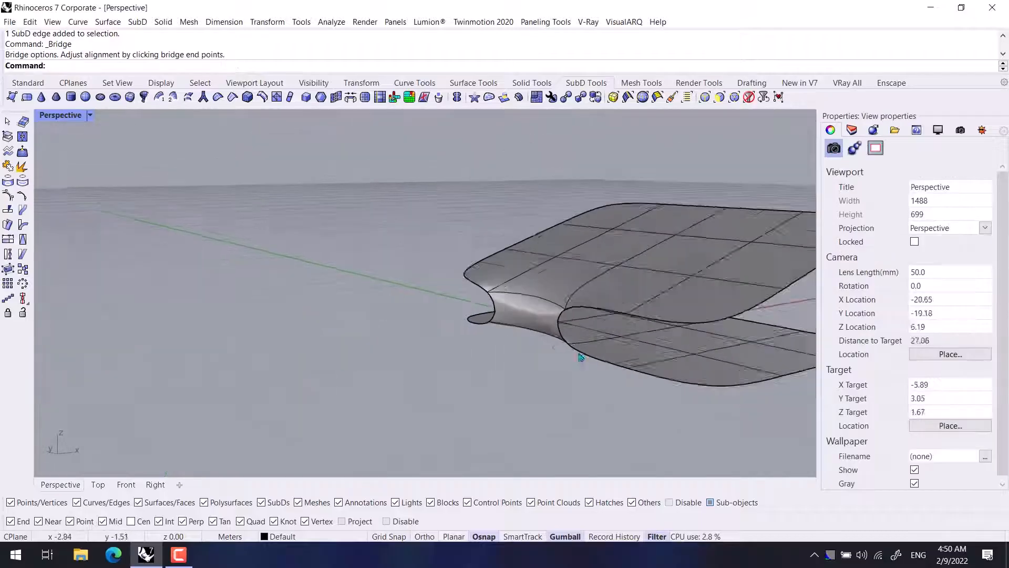
pyautogui.moveTo(581, 356); pyautogui.dragTo(462, 392, button='right')
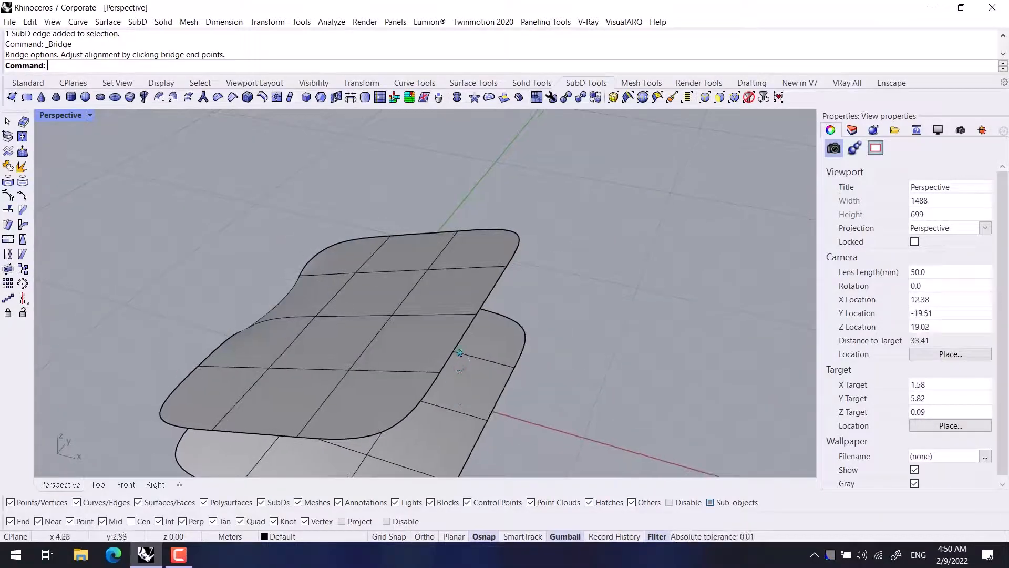
pyautogui.keyDown('ctrl'); pyautogui.keyDown('shift'); pyautogui.click(461, 351); pyautogui.keyUp('shift'); pyautogui.keyUp('ctrl')
pyautogui.moveTo(511, 412); pyautogui.dragTo(559, 395, button='right')
pyautogui.keyDown('ctrl'); pyautogui.keyDown('shift'); pyautogui.click(523, 393); pyautogui.keyUp('shift'); pyautogui.keyUp('ctrl')
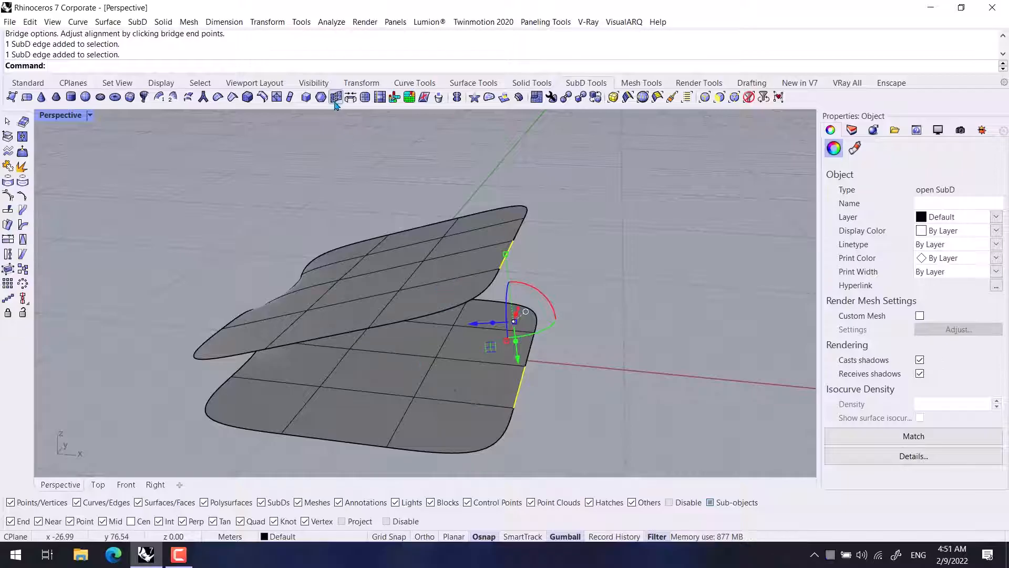
pyautogui.click(334, 97)
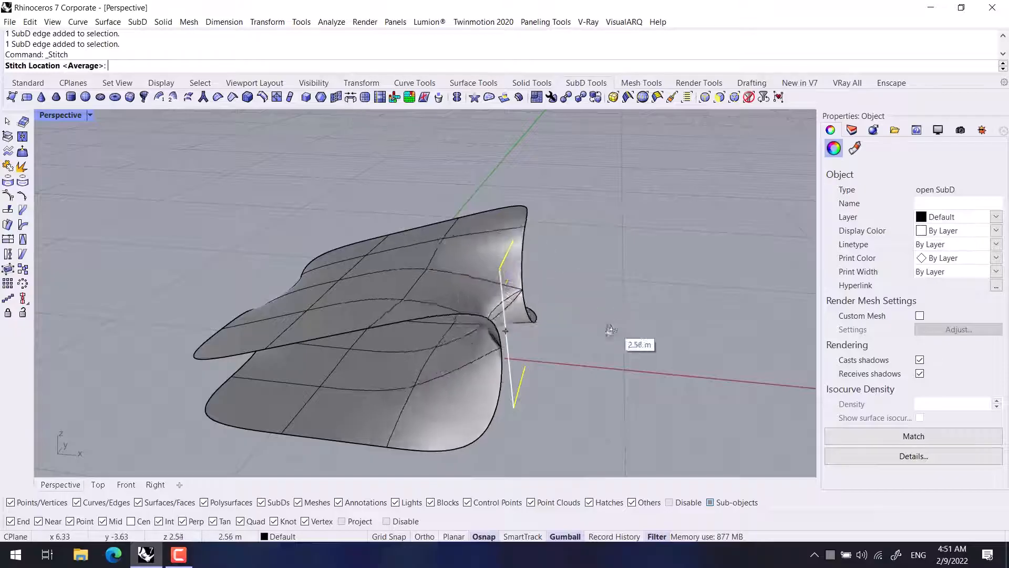
pyautogui.moveTo(610, 315); pyautogui.dragTo(570, 249, button='right')
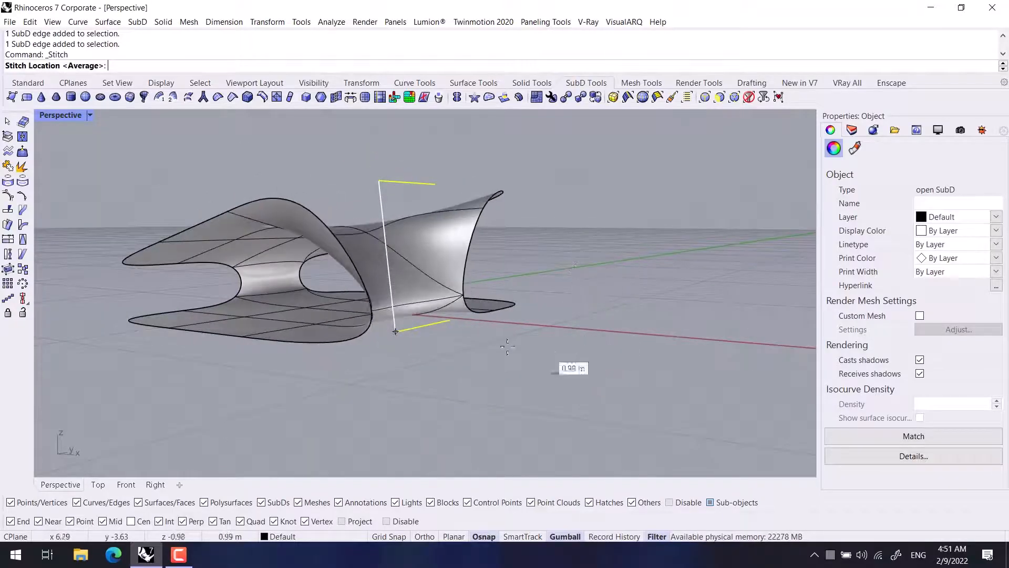
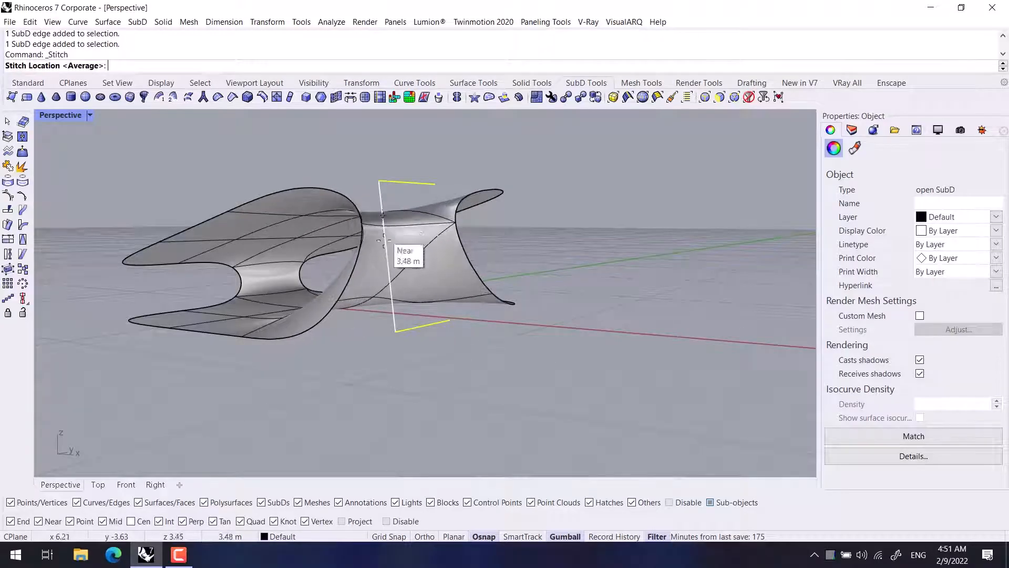
pyautogui.click(388, 267)
# Examine the stitched SubD in Rendered display mode and return the viewport to Shaded mode
pyautogui.moveTo(287, 365)
pyautogui.mouseDown(button='right')
pyautogui.moveTo(543, 345)
pyautogui.moveTo(460, 373)
pyautogui.moveTo(405, 365)
pyautogui.moveTo(495, 329)
pyautogui.moveTo(642, 363)
pyautogui.moveTo(480, 362)
pyautogui.moveTo(257, 333)
pyautogui.moveTo(329, 315)
pyautogui.moveTo(480, 333)
pyautogui.moveTo(428, 338)
pyautogui.moveTo(527, 342)
pyautogui.moveTo(336, 336)
pyautogui.mouseUp(button='right')
pyautogui.hotkey('alt', 'r')
pyautogui.hotkey('ctrl', 'alt', 's')
pyautogui.hotkey('alt', 'r')
# Insert points for a bent edge path across the SubD's upper sheet, from an interior edge to the outer boundary
pyautogui.click(276, 98)
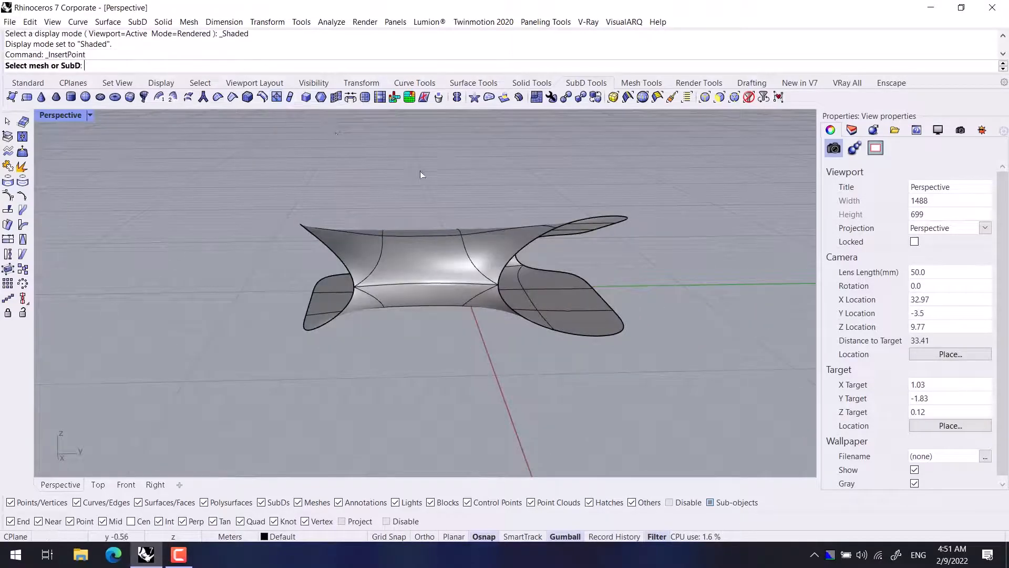
pyautogui.moveTo(421, 173); pyautogui.dragTo(247, 321, button='right')
pyautogui.click(392, 270)
pyautogui.moveTo(384, 309); pyautogui.dragTo(329, 270, button='right')
pyautogui.scroll(5, 315, 252)
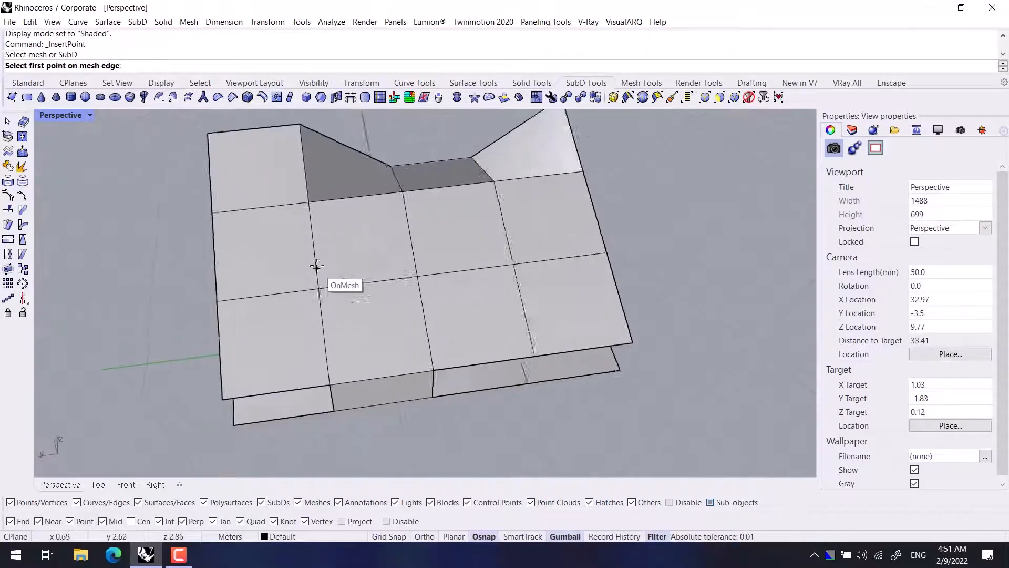
pyautogui.click(311, 230)
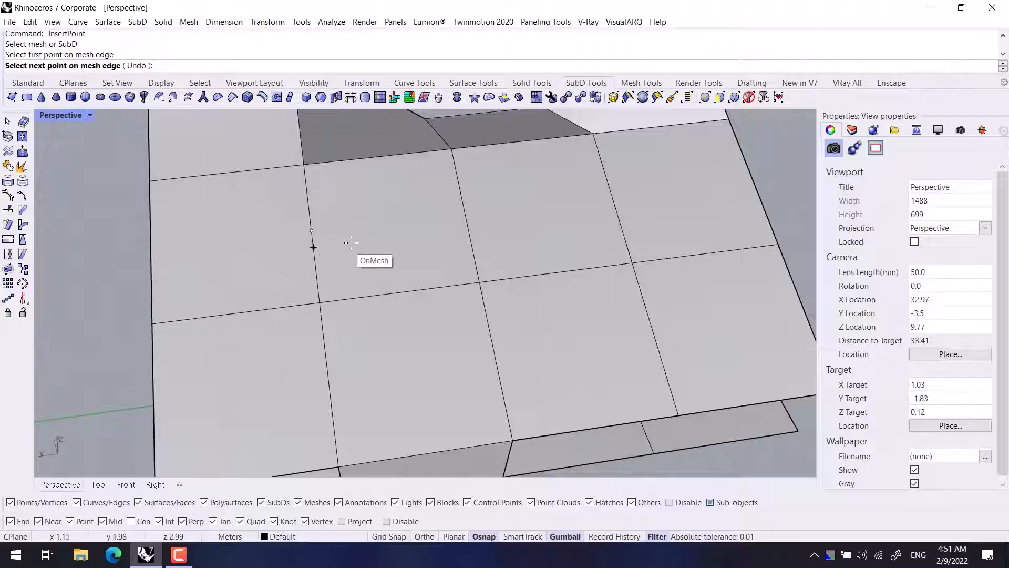
pyautogui.click(416, 289)
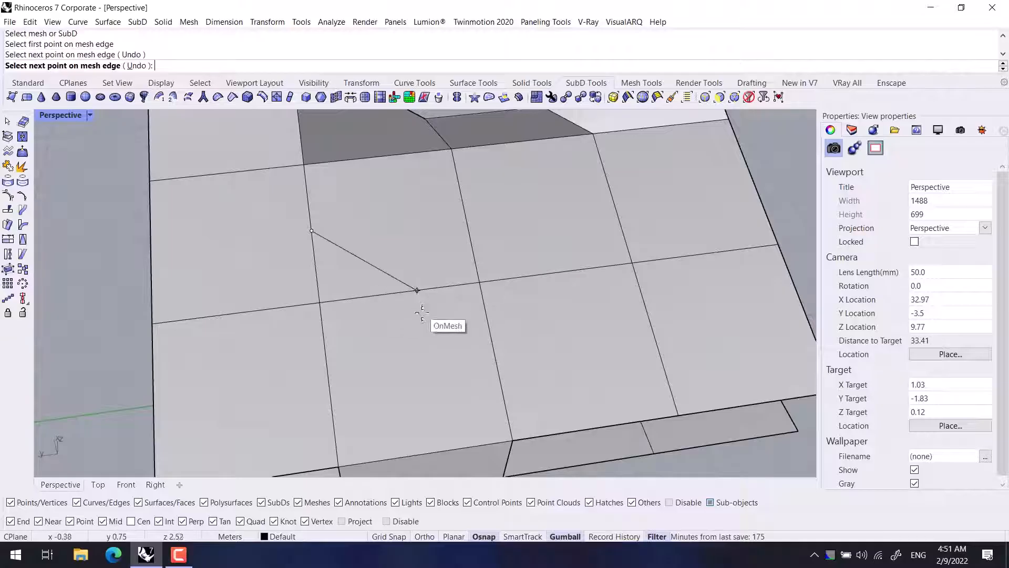
pyautogui.click(616, 209)
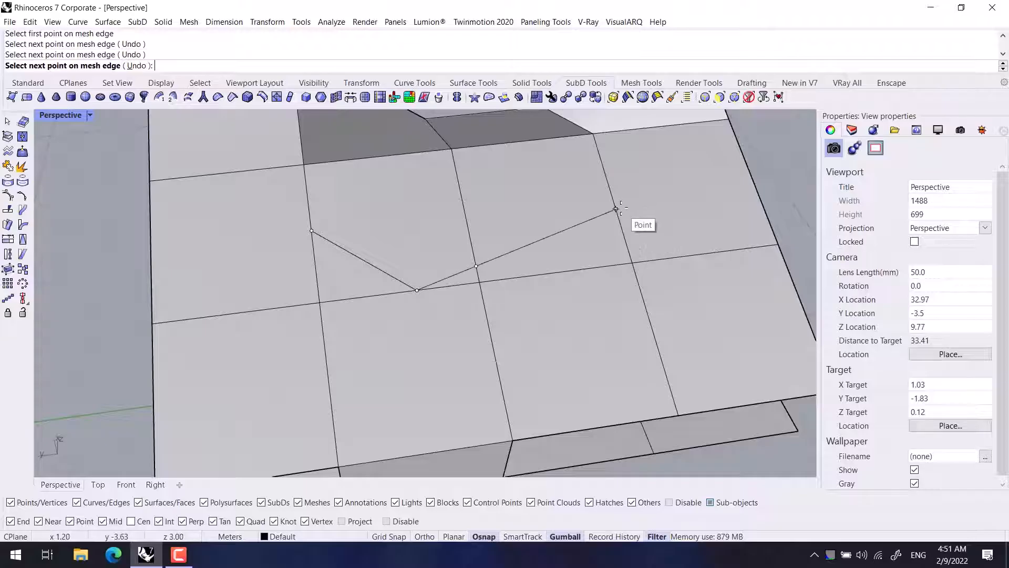
pyautogui.click(764, 207)
pyautogui.rightClick(699, 271)
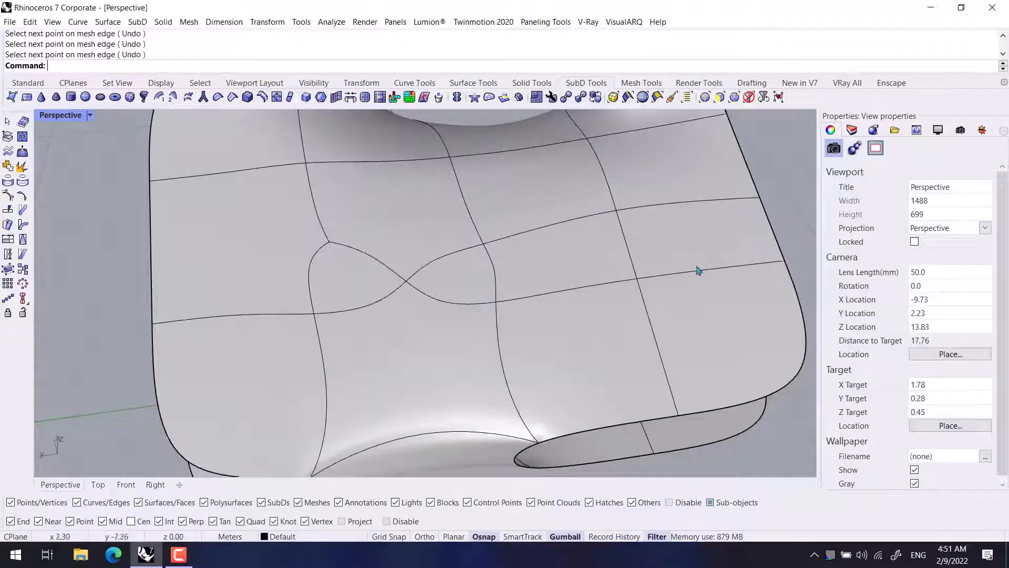
# Draw a SubD plane with XCount 3 and YCount 4 beside the existing model and switch the SubDs to flat display
pyautogui.scroll(-4, 699, 271)
pyautogui.moveTo(699, 270); pyautogui.dragTo(582, 294, button='right')
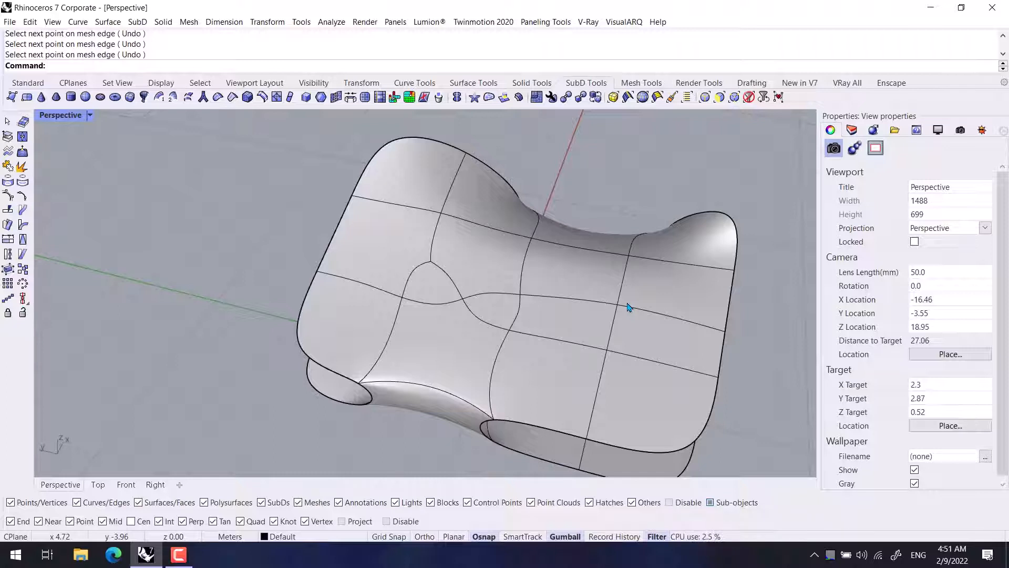
pyautogui.scroll(-8, 628, 307)
pyautogui.keyDown('shift'); pyautogui.moveTo(629, 307); pyautogui.dragTo(503, 279, button='right'); pyautogui.keyUp('shift')
pyautogui.click(25, 101)
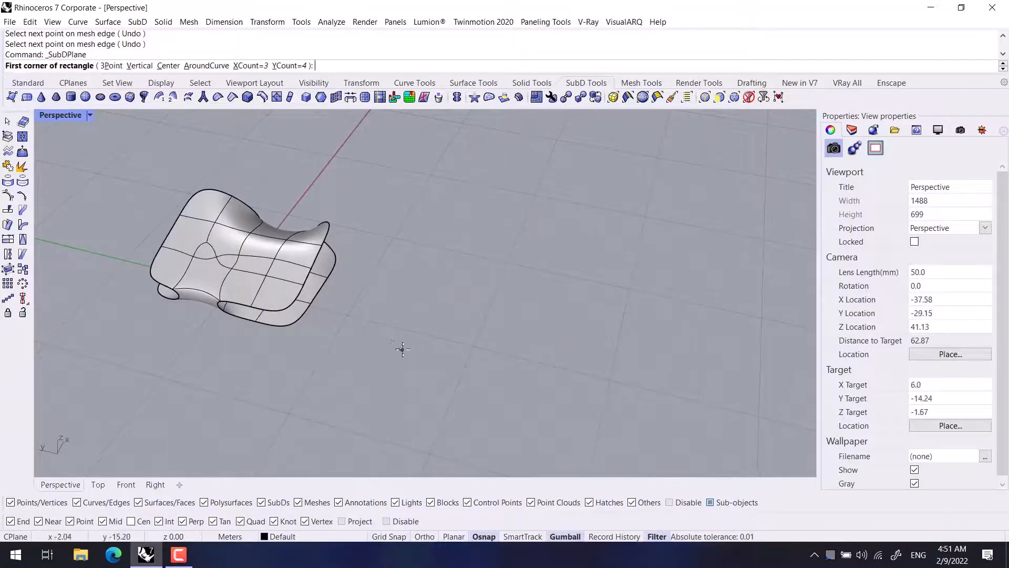
pyautogui.click(403, 274)
pyautogui.click(594, 416)
pyautogui.moveTo(593, 416); pyautogui.dragTo(437, 346, button='right')
pyautogui.press('Tab')
pyautogui.scroll(3, 469, 343)
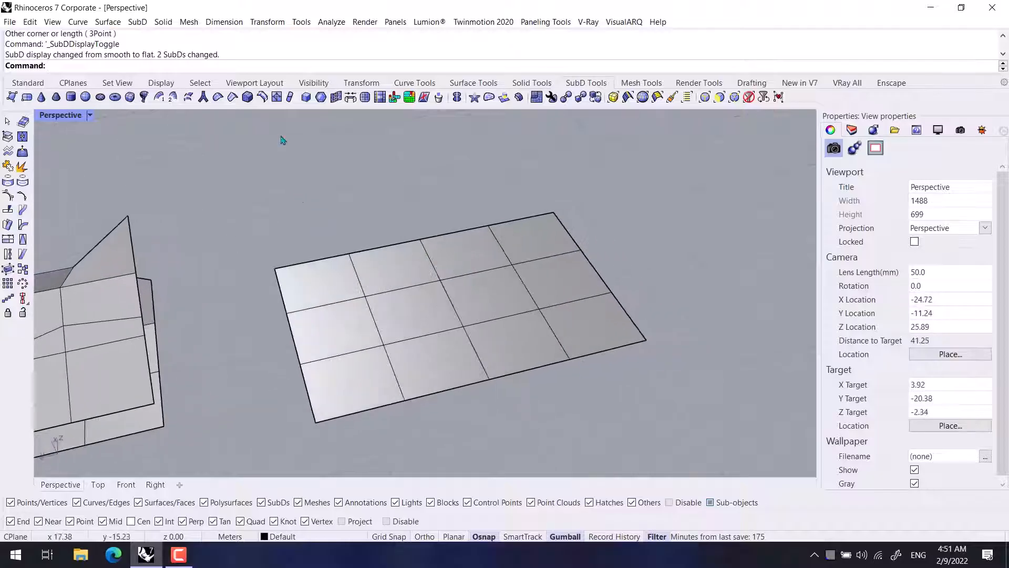
# Insert points for a bent edge path across the new plane's full length, from one short side to the other
pyautogui.click(277, 98)
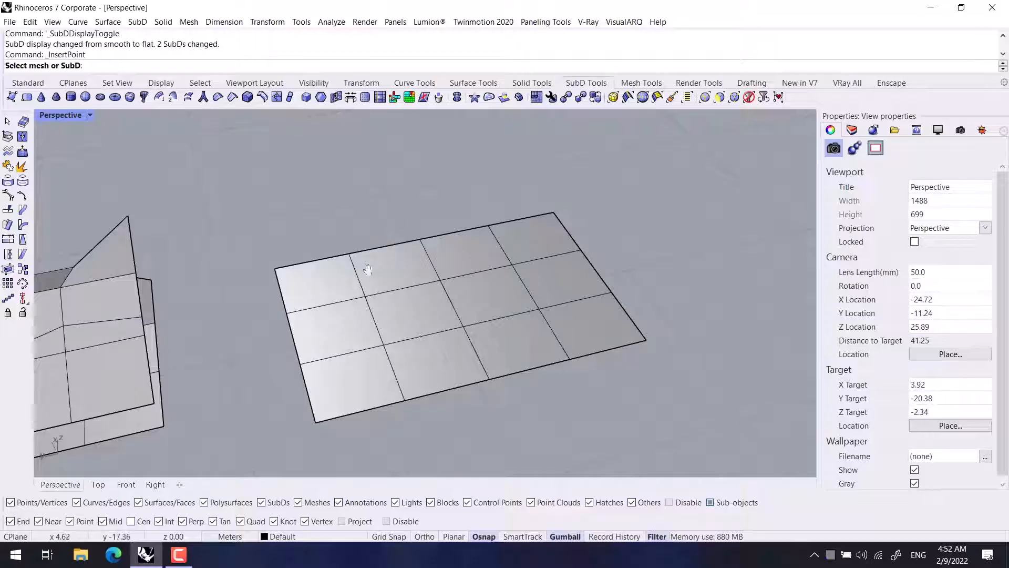
pyautogui.keyDown('shift'); pyautogui.moveTo(367, 269); pyautogui.dragTo(347, 268, button='right'); pyautogui.keyUp('shift')
pyautogui.click(271, 326)
pyautogui.scroll(2, 284, 347)
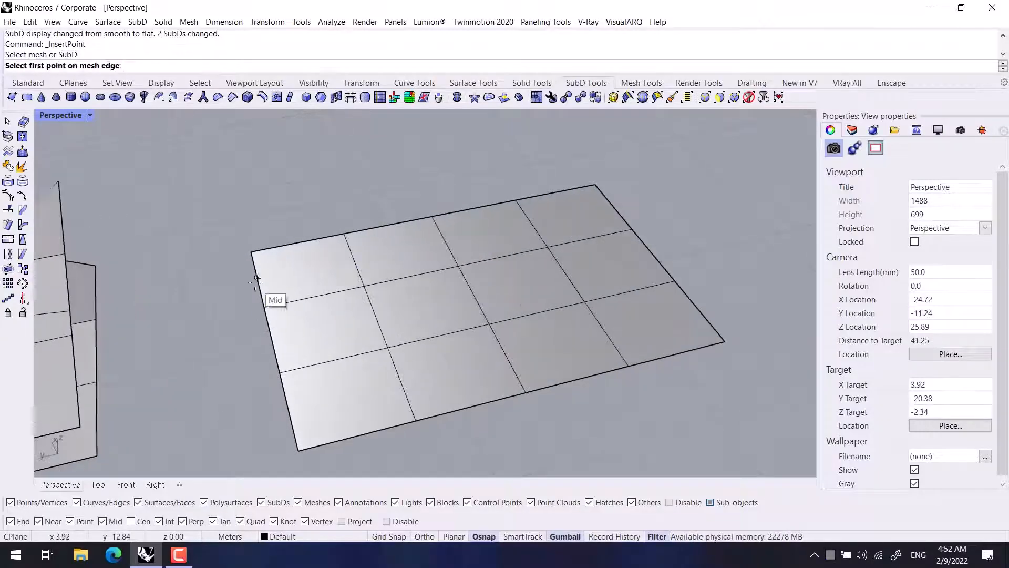
pyautogui.click(258, 279)
pyautogui.click(364, 286)
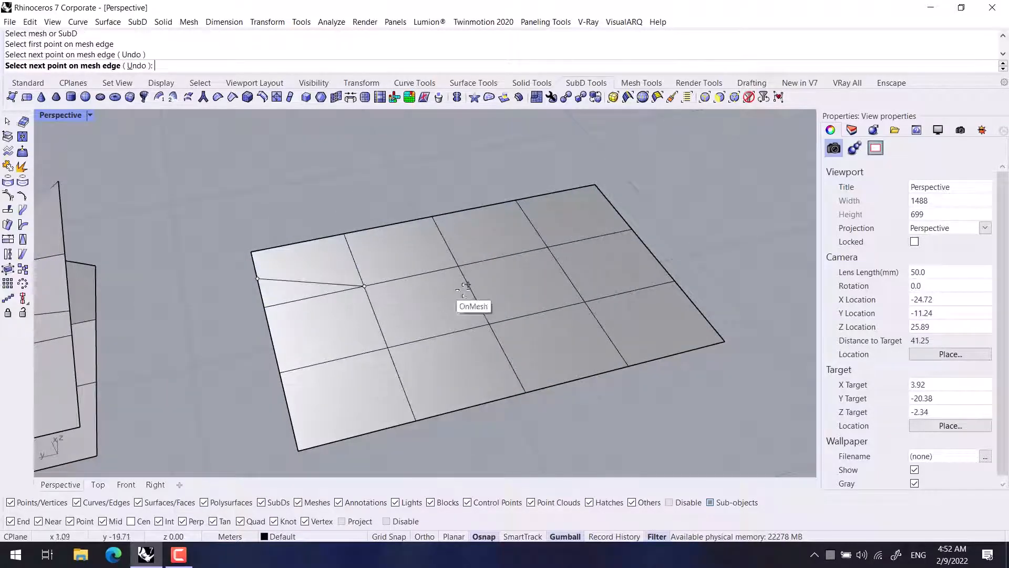
pyautogui.click(474, 293)
pyautogui.click(565, 274)
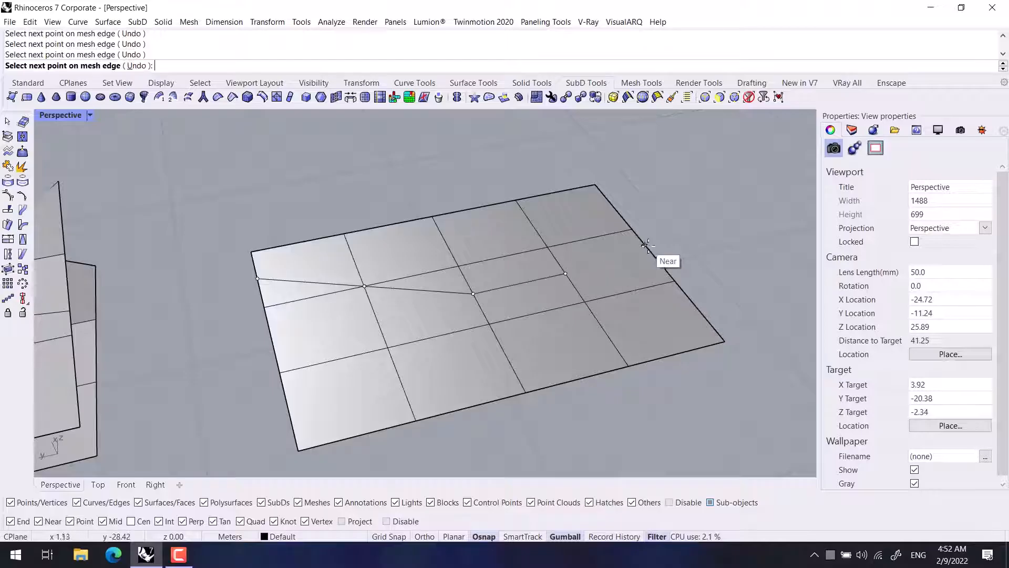
pyautogui.click(652, 252)
pyautogui.press('Return')
# Check the new edge path in smooth SubD display and return to flat display
pyautogui.moveTo(472, 425); pyautogui.dragTo(416, 365, button='right')
pyautogui.press('Tab')
pyautogui.press('Tab')
pyautogui.moveTo(436, 301); pyautogui.dragTo(484, 283, button='right')
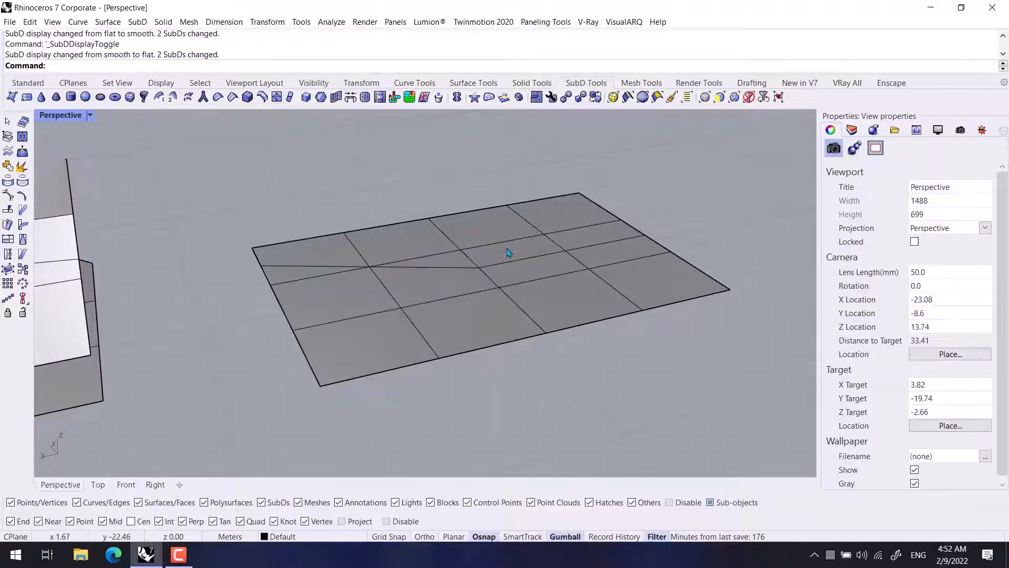
# Raise the narrow quad face between the inserted edge path and the original grid line above the plane
pyautogui.keyDown('shift'); pyautogui.moveTo(506, 249); pyautogui.dragTo(505, 292, button='right'); pyautogui.keyUp('shift')
pyautogui.keyDown('ctrl'); pyautogui.keyDown('shift'); pyautogui.click(499, 280); pyautogui.keyUp('shift'); pyautogui.keyUp('ctrl')
pyautogui.click(682, 225)
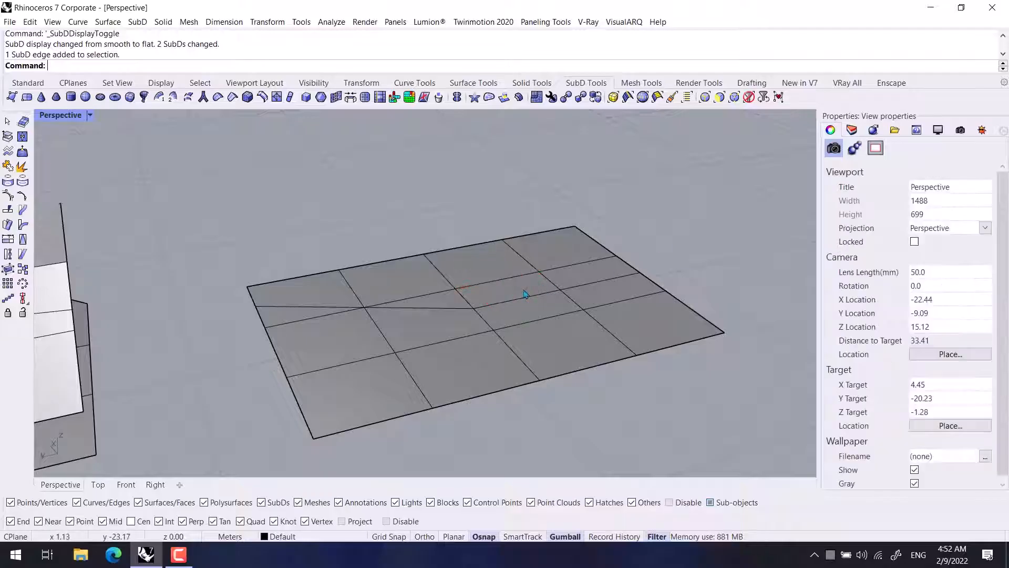
pyautogui.keyDown('ctrl'); pyautogui.keyDown('shift'); pyautogui.click(524, 290); pyautogui.keyUp('shift'); pyautogui.keyUp('ctrl')
pyautogui.scroll(4, 524, 291)
pyautogui.moveTo(502, 255); pyautogui.dragTo(502, 211)
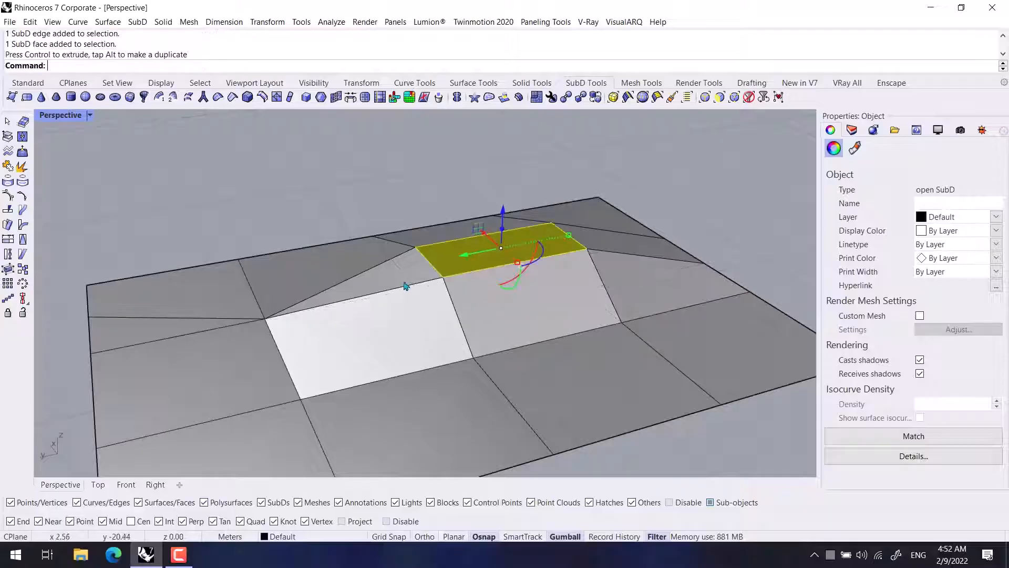
# Tilt the triangular face adjoining the raised face and lower it slightly
pyautogui.click(405, 284)
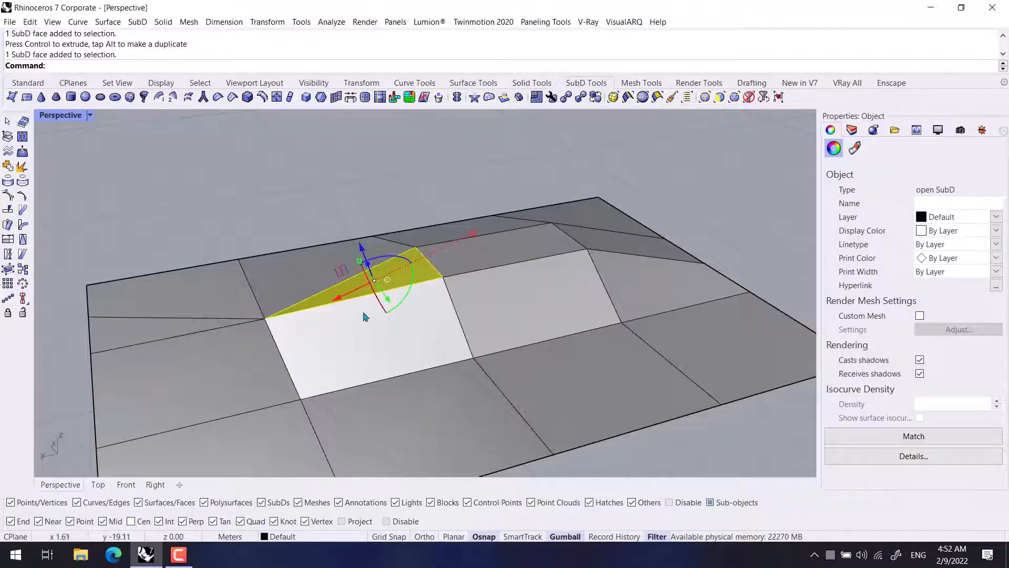
pyautogui.moveTo(409, 292); pyautogui.dragTo(405, 303)
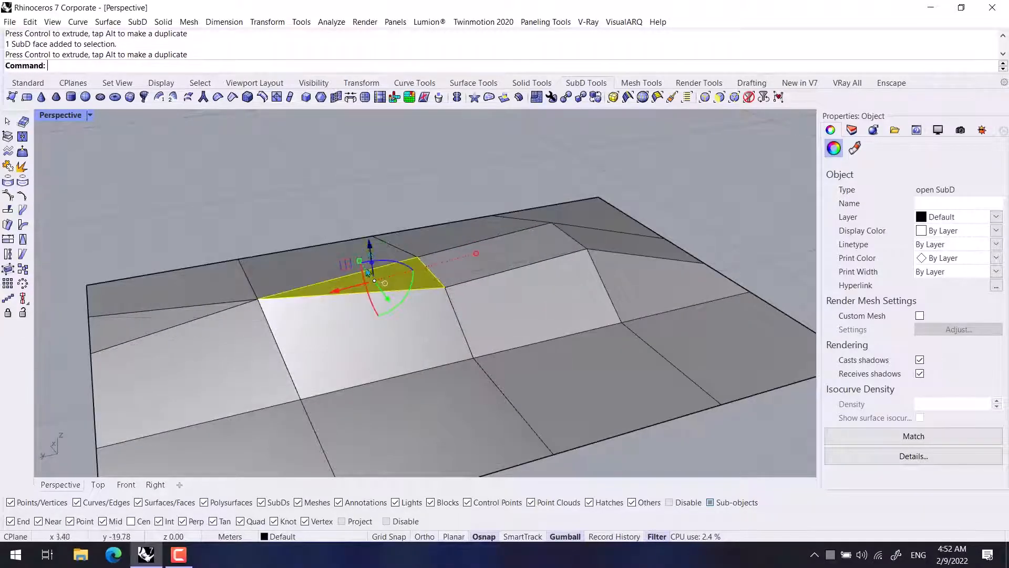
pyautogui.moveTo(369, 249); pyautogui.dragTo(371, 264)
# Lift the short edge at the raised face's end opposite the triangular face to form a peak
pyautogui.click(572, 237)
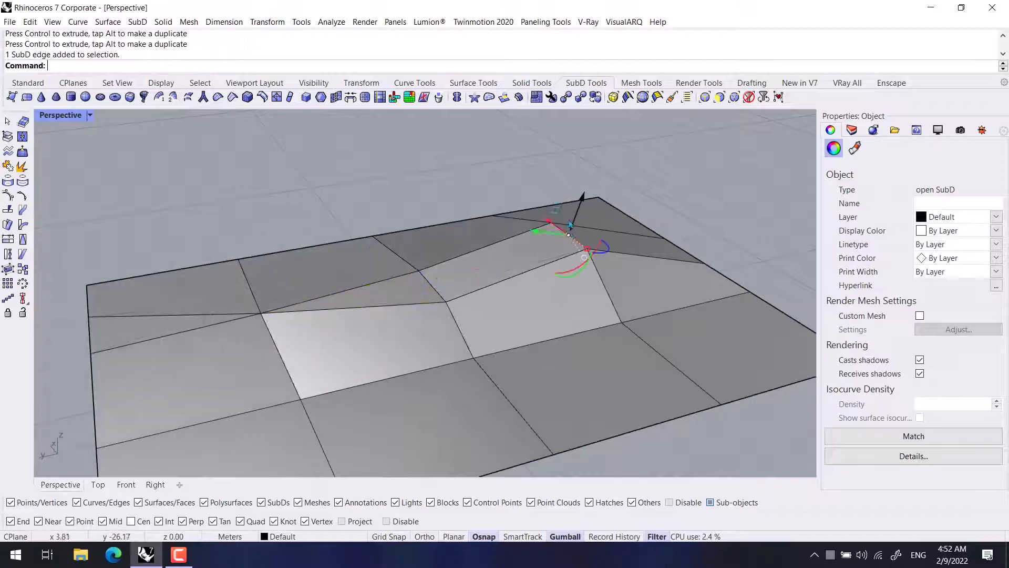
pyautogui.moveTo(580, 202); pyautogui.dragTo(595, 172)
pyautogui.click(615, 173)
# Raise the short boundary edge where the inserted path starts by about 1 m and switch the SubDs to smooth display
pyautogui.moveTo(620, 221); pyautogui.dragTo(568, 236, button='right')
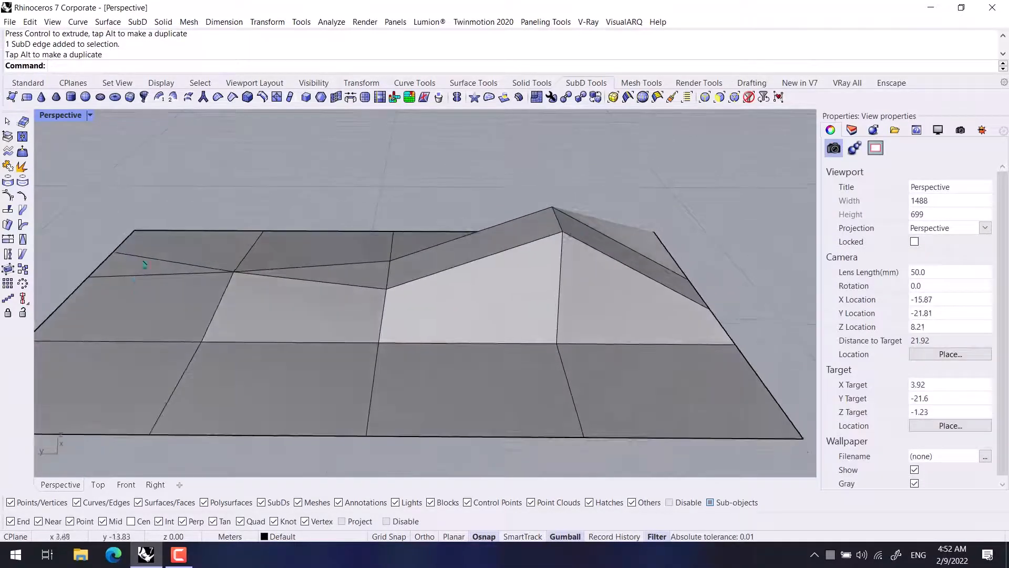
pyautogui.click(144, 264)
pyautogui.click(111, 267)
pyautogui.moveTo(92, 232); pyautogui.dragTo(93, 192)
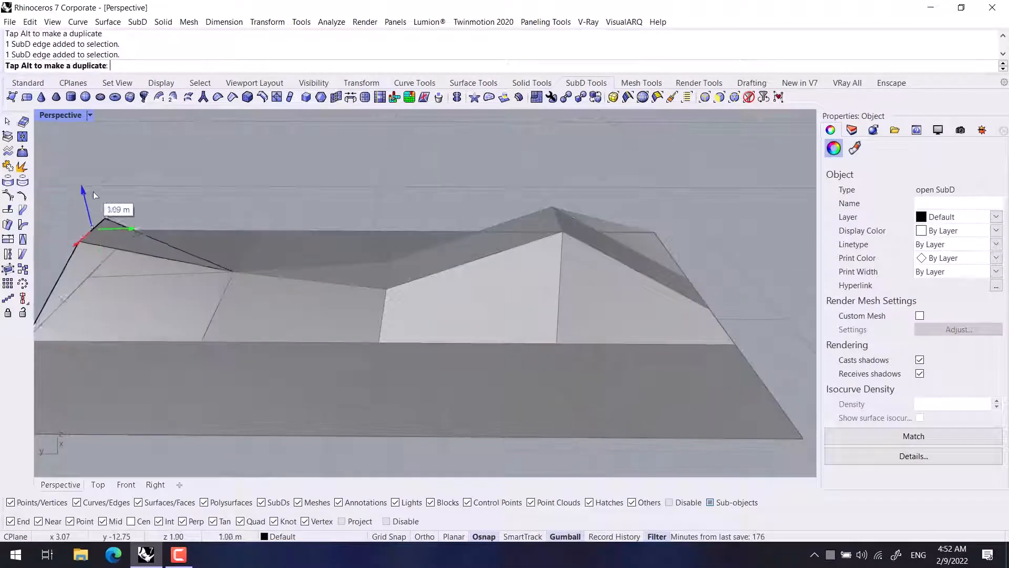
pyautogui.click(221, 197)
pyautogui.scroll(-6, 416, 288)
pyautogui.moveTo(451, 299); pyautogui.dragTo(529, 372, button='right')
pyautogui.press('Tab')
pyautogui.scroll(-4, 569, 402)
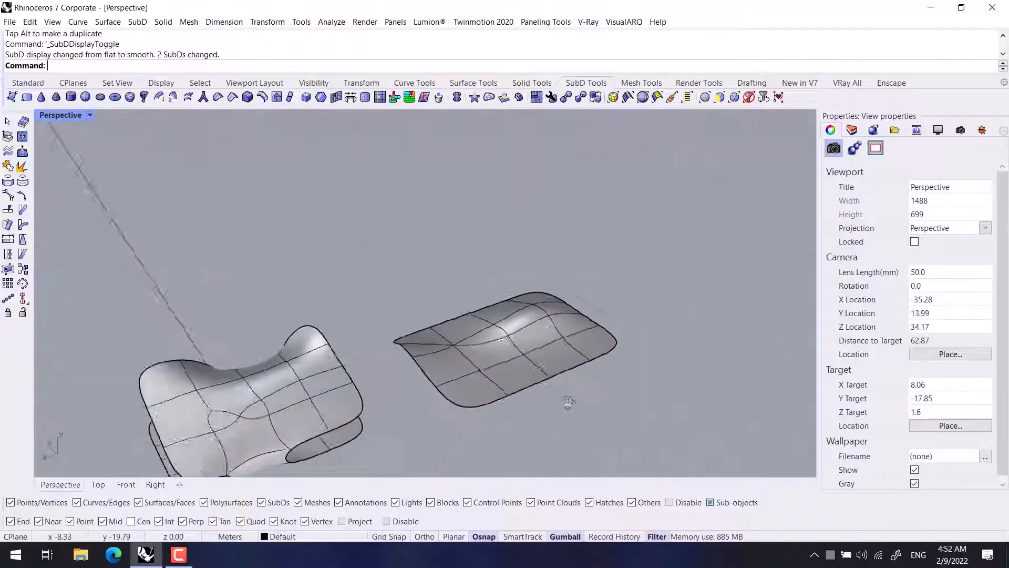
# Delete the reshaped SubD plane and the bridged SubD model to empty the scene
pyautogui.moveTo(568, 401); pyautogui.dragTo(527, 402, button='right')
pyautogui.click(516, 368)
pyautogui.press('Delete')
pyautogui.moveTo(634, 292); pyautogui.dragTo(331, 269, button='right')
pyautogui.scroll(-4, 356, 300)
pyautogui.keyDown('ctrl'); pyautogui.keyDown('shift'); pyautogui.moveTo(356, 237); pyautogui.dragTo(53, 376); pyautogui.keyUp('shift'); pyautogui.keyUp('ctrl')
pyautogui.press('Delete')
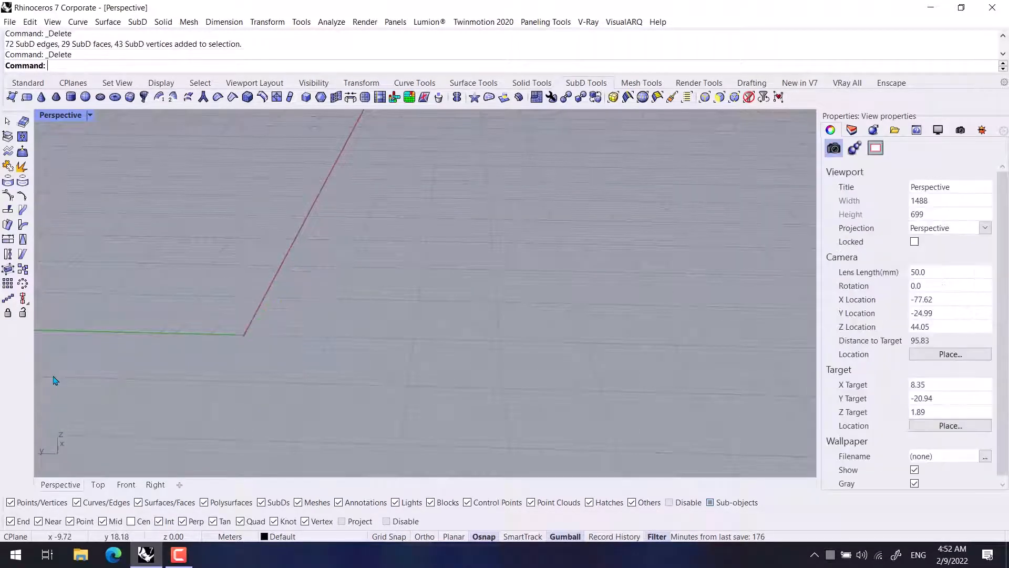
# Draw a solid vertical SubD cylinder from the origin with 3 vertical faces and 3 around faces
pyautogui.keyDown('shift'); pyautogui.moveTo(303, 258); pyautogui.dragTo(299, 283, button='right'); pyautogui.keyUp('shift')
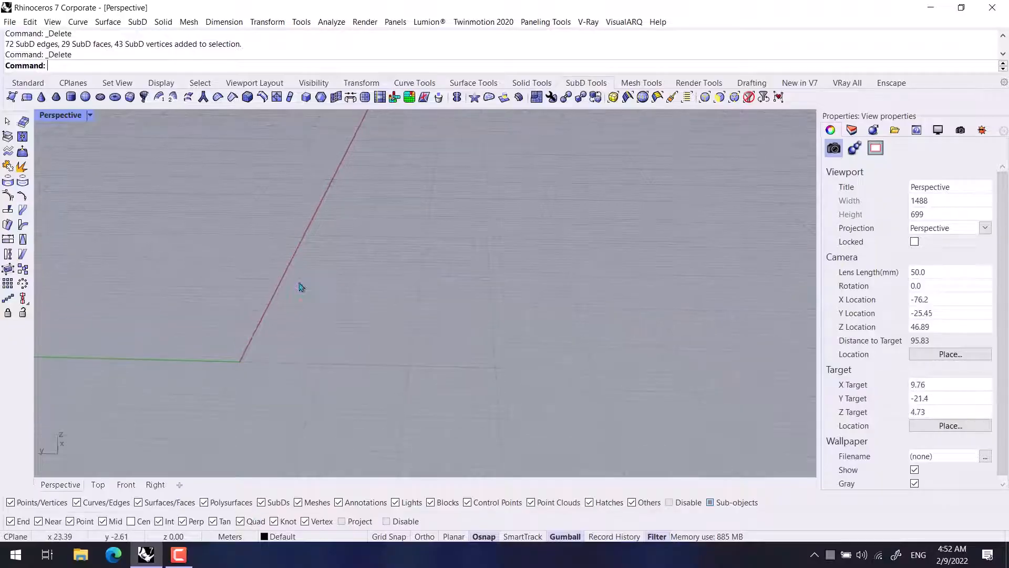
pyautogui.keyDown('shift'); pyautogui.moveTo(272, 319); pyautogui.dragTo(293, 335, button='right'); pyautogui.keyUp('shift')
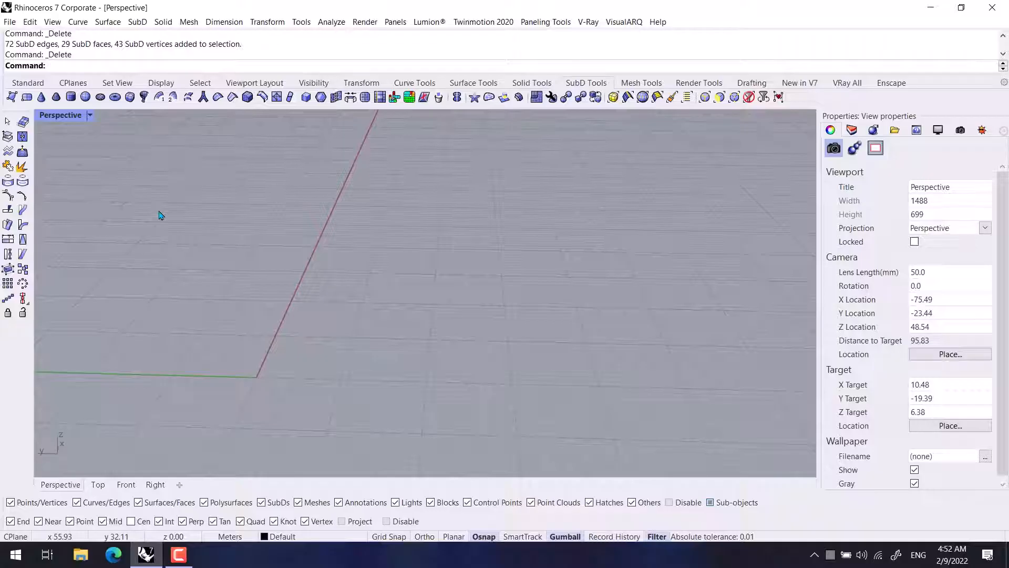
pyautogui.click(71, 98)
pyautogui.click(256, 375)
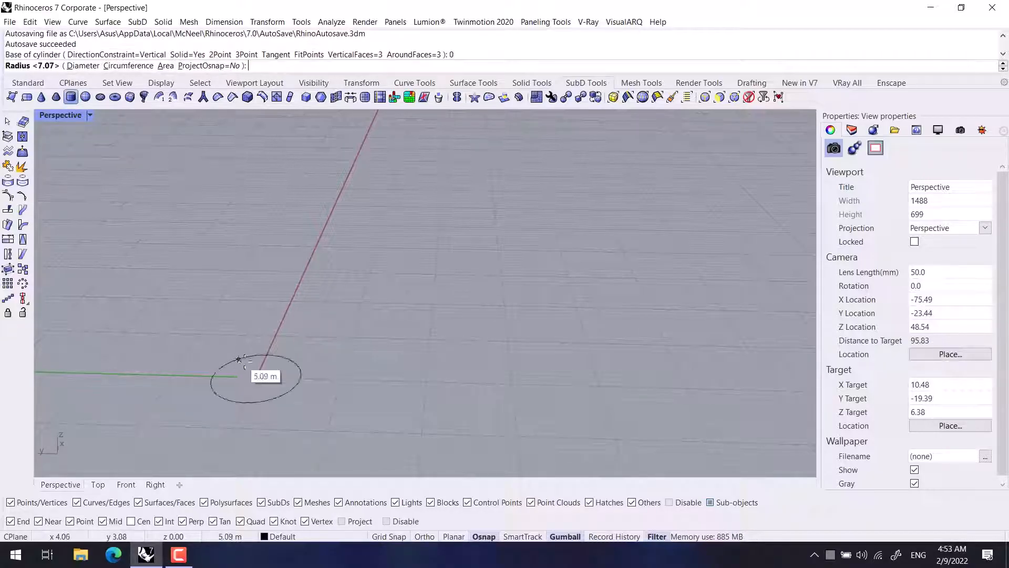
pyautogui.click(297, 377)
pyautogui.click(287, 204)
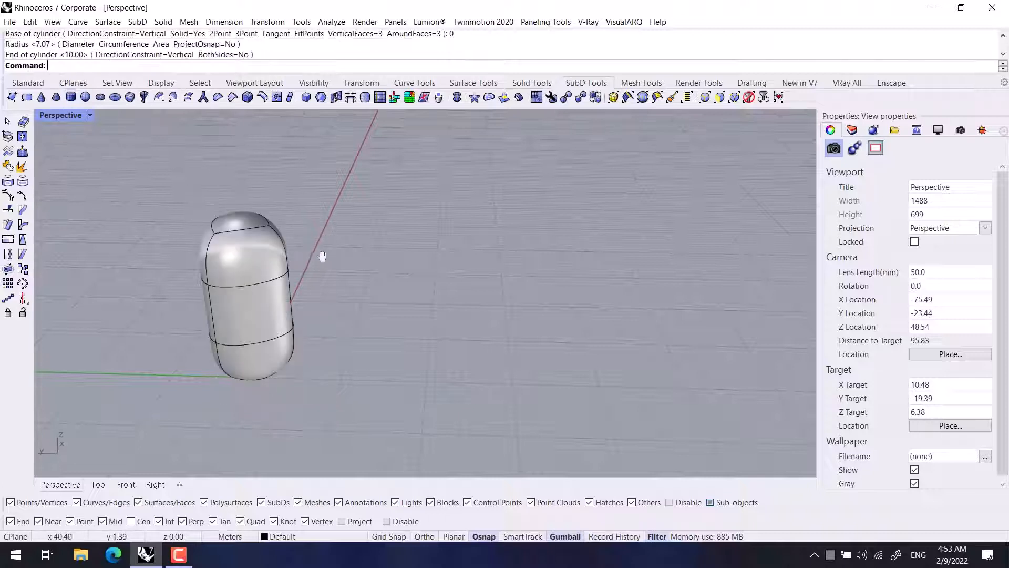
# Inspect the three-sided SubD cylinder and undo its creation
pyautogui.keyDown('shift'); pyautogui.moveTo(322, 257); pyautogui.dragTo(374, 280, button='right'); pyautogui.keyUp('shift')
pyautogui.moveTo(299, 289); pyautogui.dragTo(322, 262, button='right')
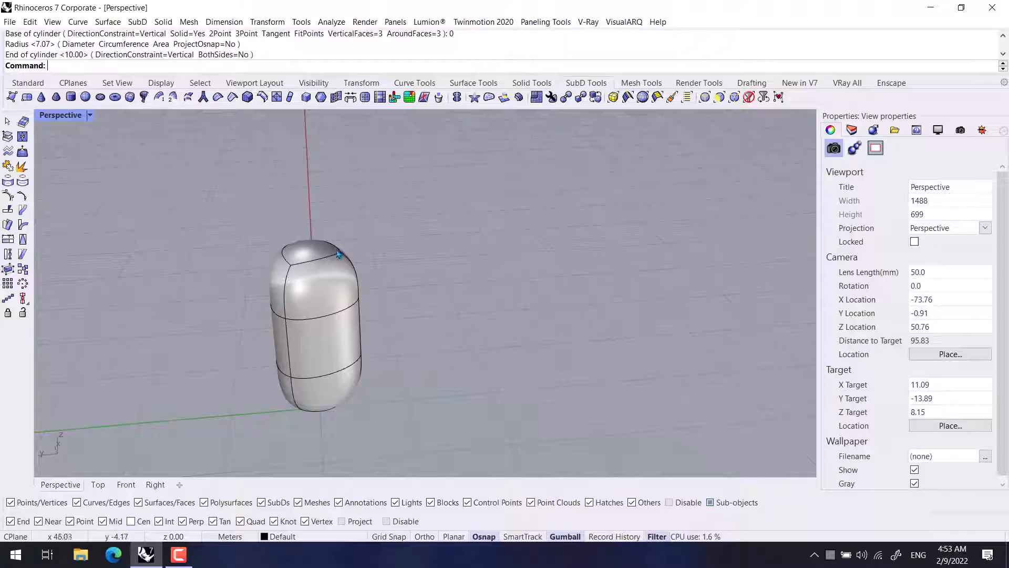
pyautogui.scroll(5, 323, 274)
pyautogui.scroll(-5, 322, 284)
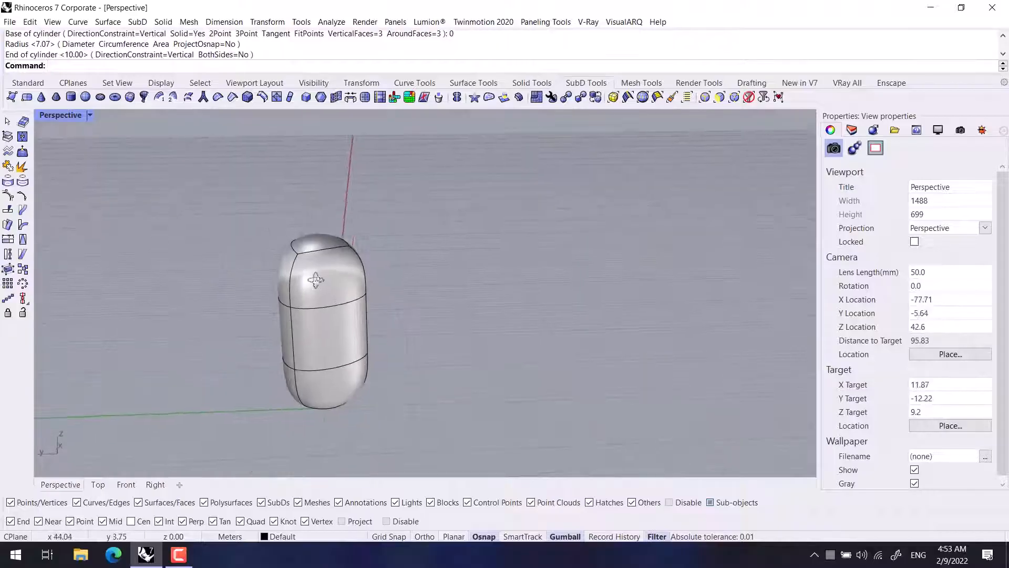
pyautogui.hotkey('ctrl', 'z')
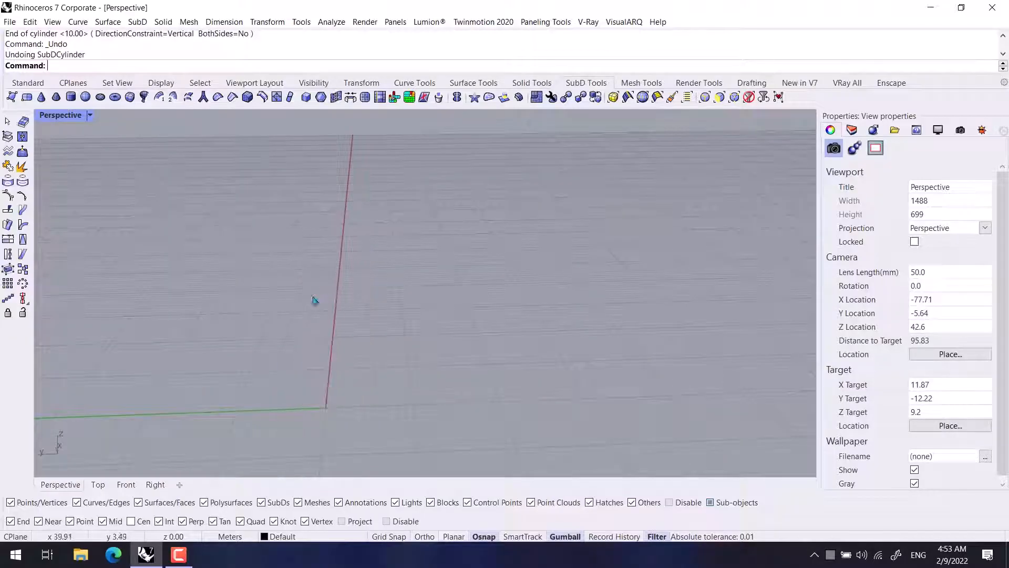
# Draw a solid vertical SubD cylinder from the origin with 6 vertical faces and 6 around faces
pyautogui.click(70, 97)
pyautogui.moveTo(310, 295); pyautogui.dragTo(318, 325, button='right')
pyautogui.click(413, 66)
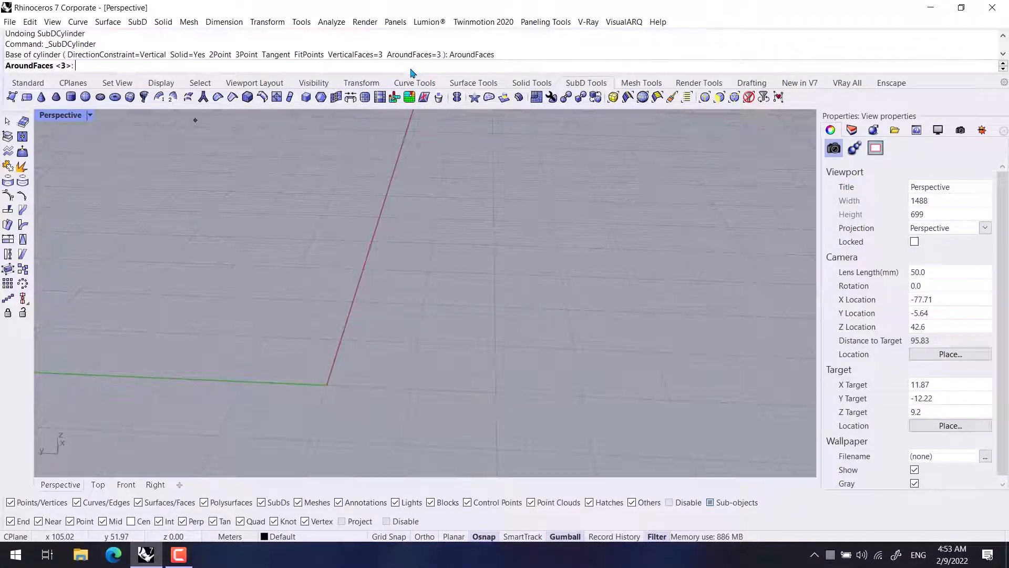
pyautogui.write('6')
pyautogui.press('Return')
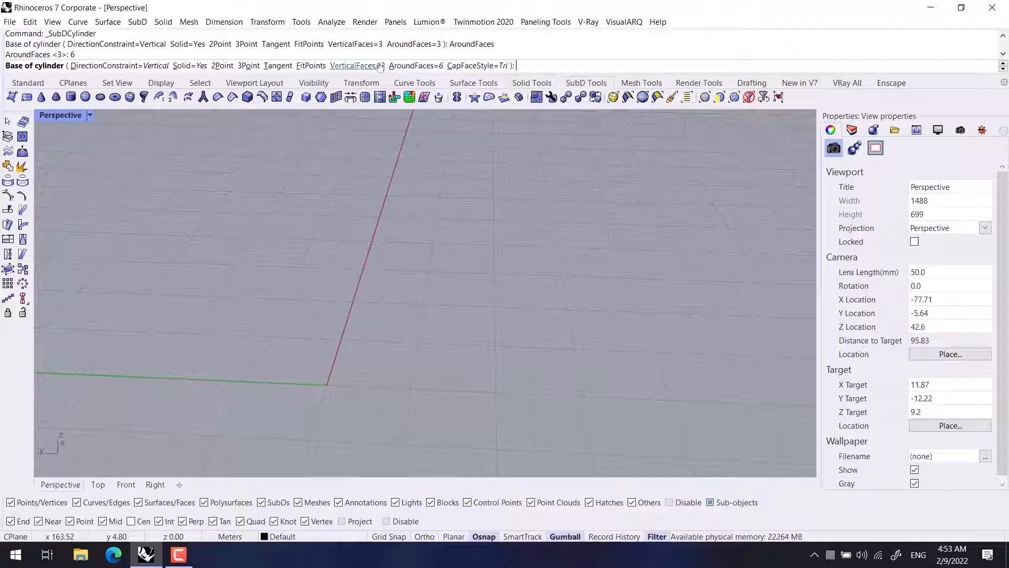
pyautogui.click(376, 66)
pyautogui.write('6')
pyautogui.press('Return')
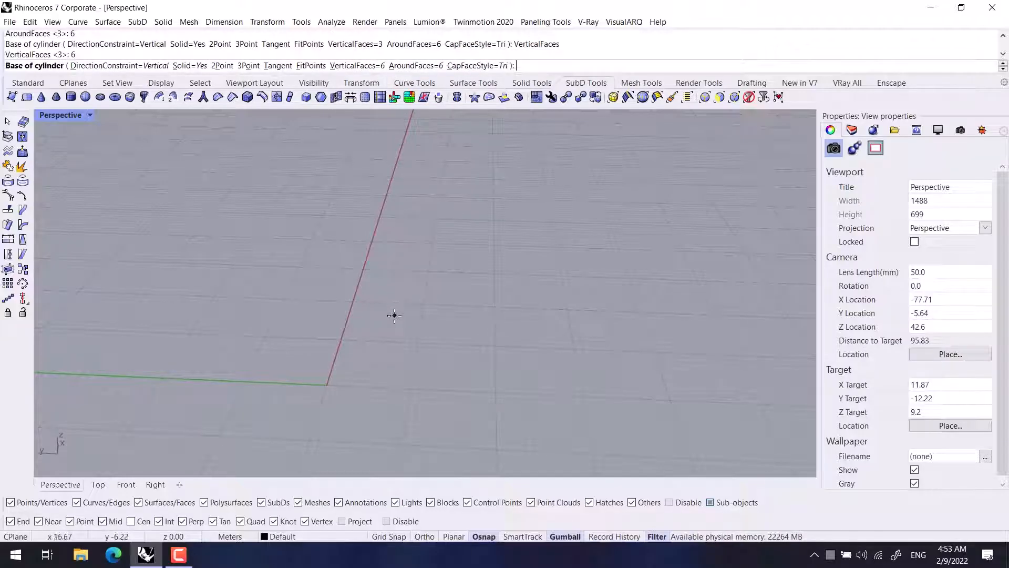
pyautogui.write('0')
pyautogui.press('Return')
pyautogui.click(409, 364)
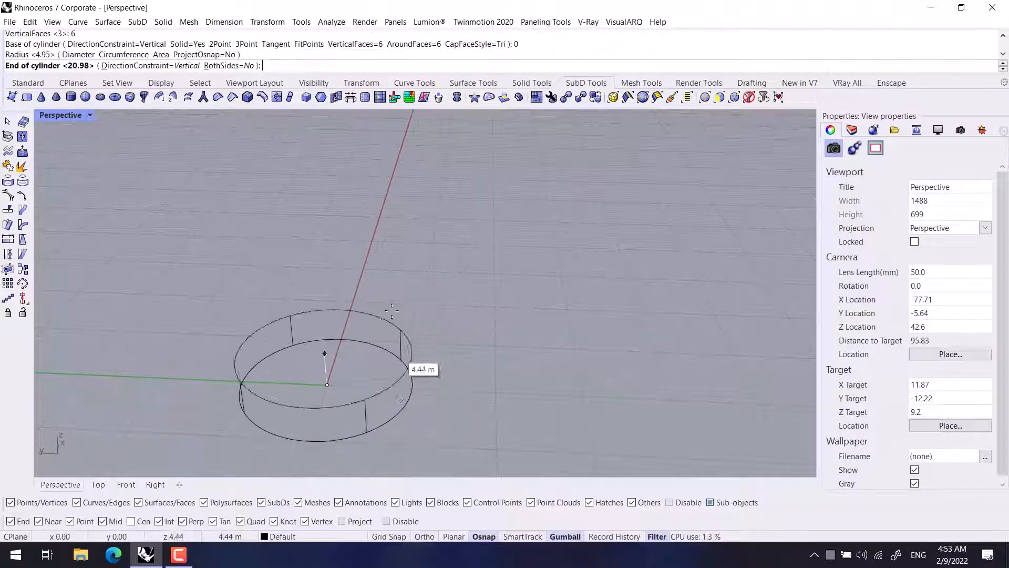
pyautogui.click(378, 171)
# Duplicate the SubD cylinder along the Y axis, placing the copy beside the original with a gap between them
pyautogui.click(395, 259)
pyautogui.scroll(-2, 396, 259)
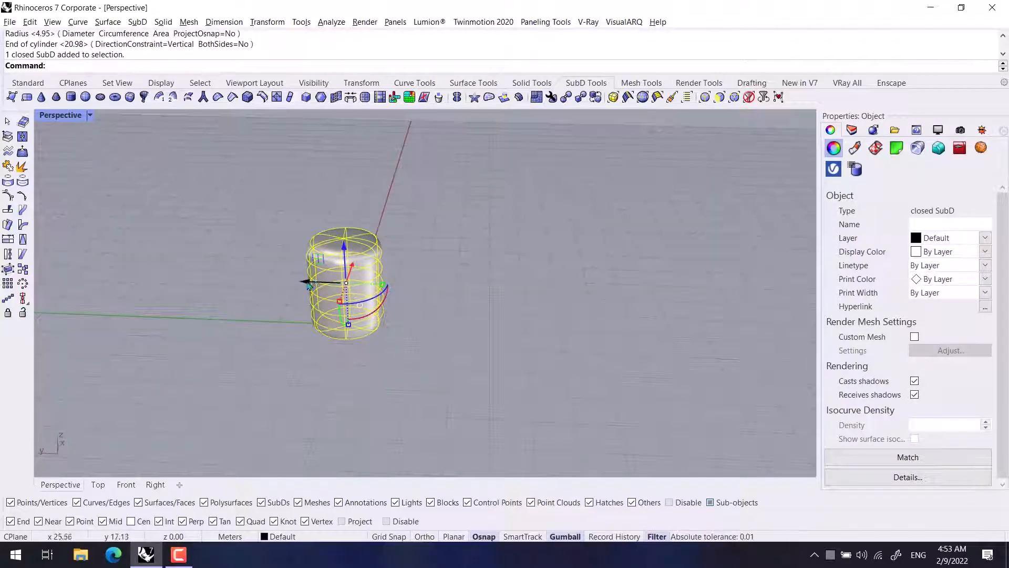
pyautogui.press('alt')
pyautogui.moveTo(309, 284); pyautogui.dragTo(412, 286)
pyautogui.press('Escape')
pyautogui.scroll(3, 456, 271)
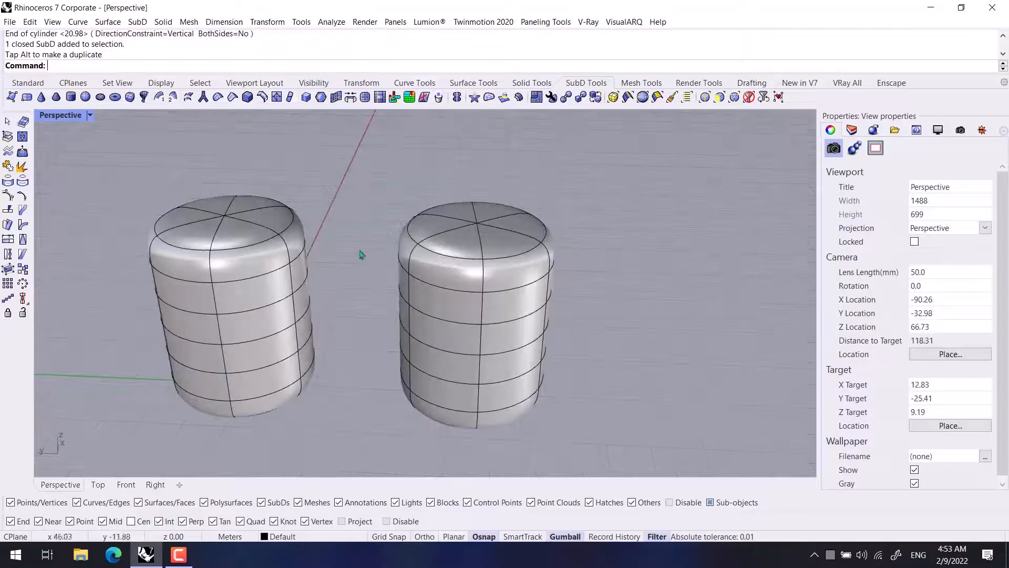
# Crease the complete top rim edge loop of the original cylinder at the origin
pyautogui.moveTo(360, 254); pyautogui.dragTo(311, 278, button='right')
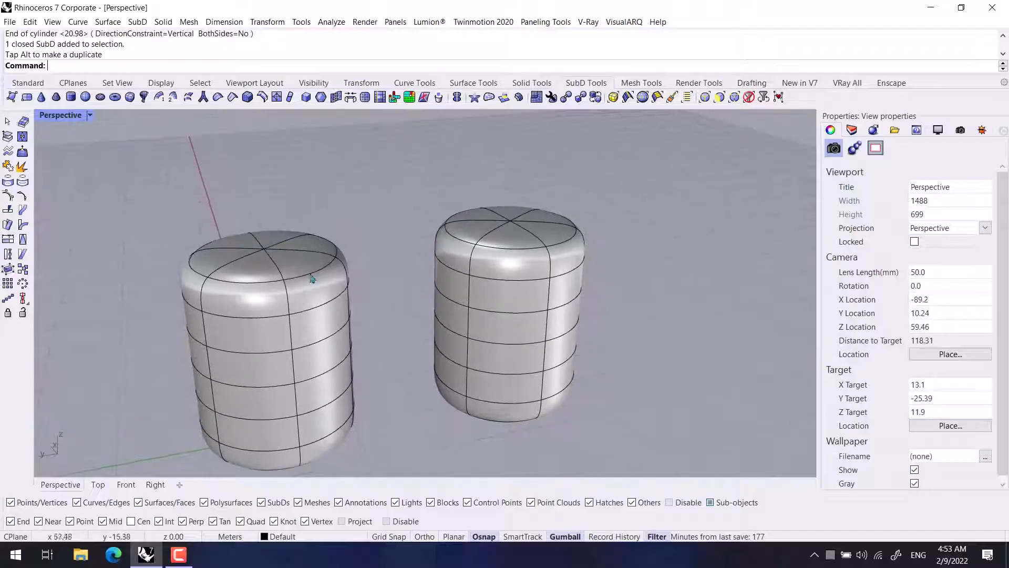
pyautogui.scroll(4, 324, 244)
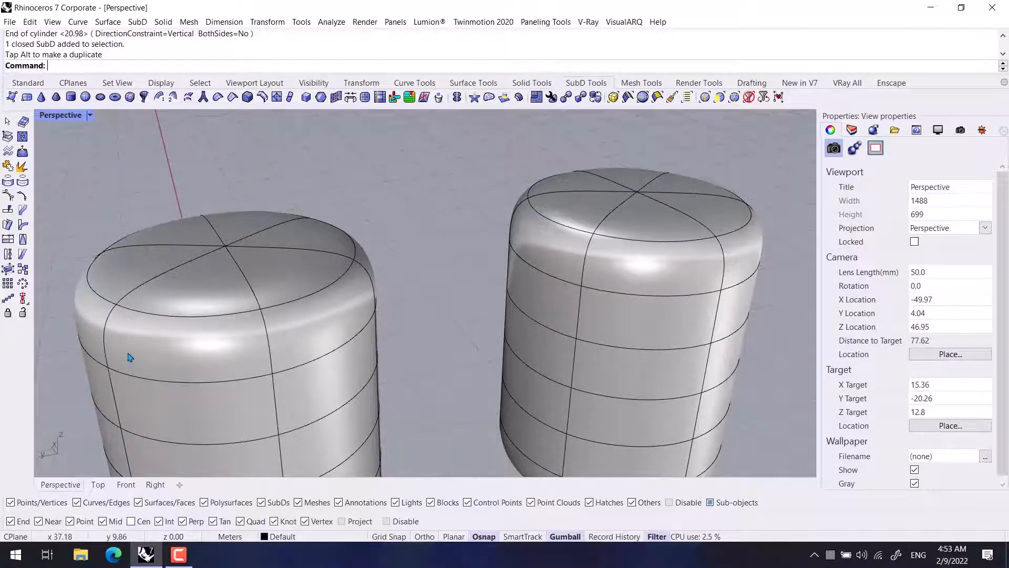
pyautogui.moveTo(128, 356)
pyautogui.mouseDown(button='right')
pyautogui.moveTo(126, 342)
pyautogui.moveTo(132, 352)
pyautogui.mouseUp(button='right')
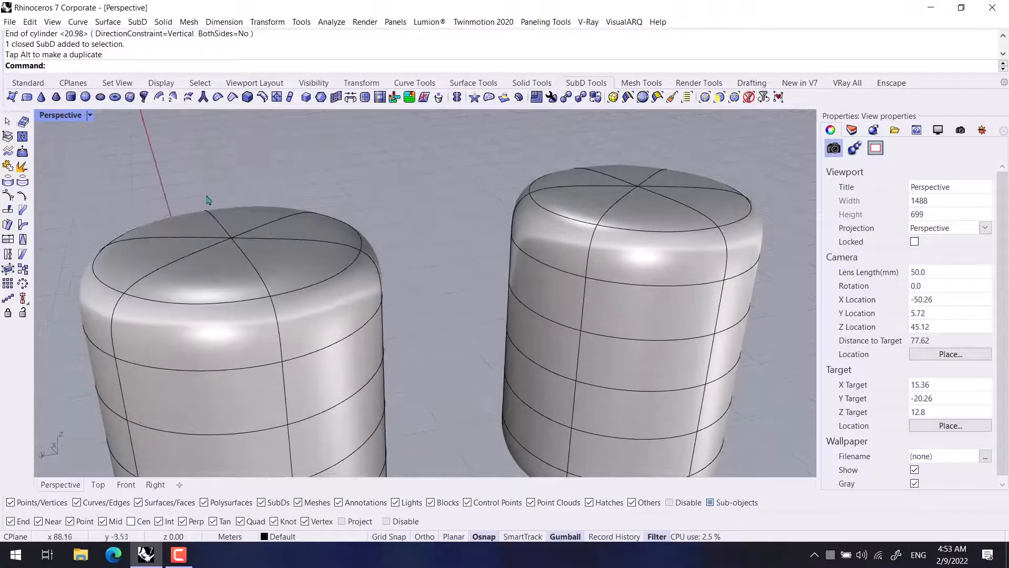
pyautogui.click(231, 97)
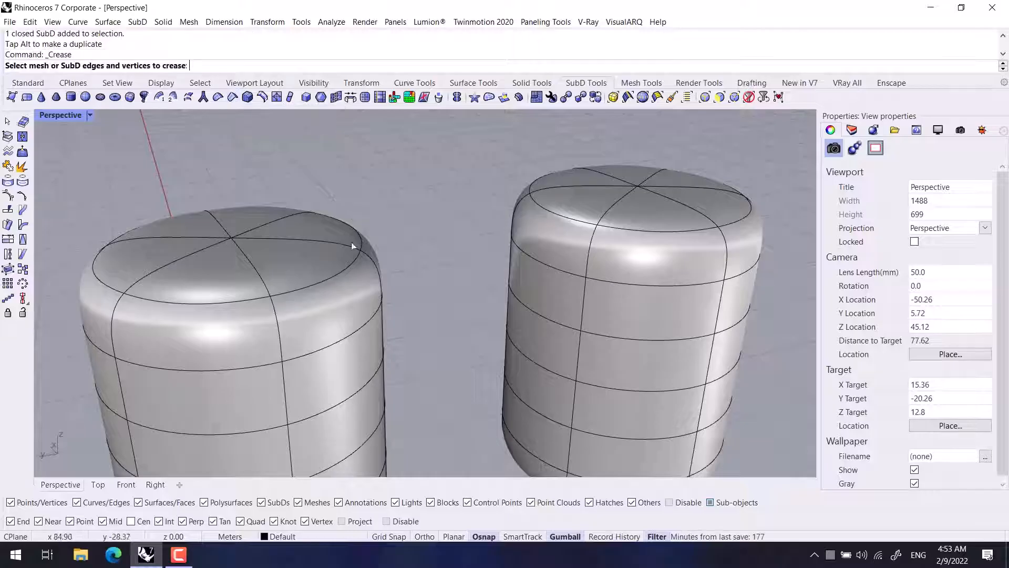
pyautogui.doubleClick(341, 271)
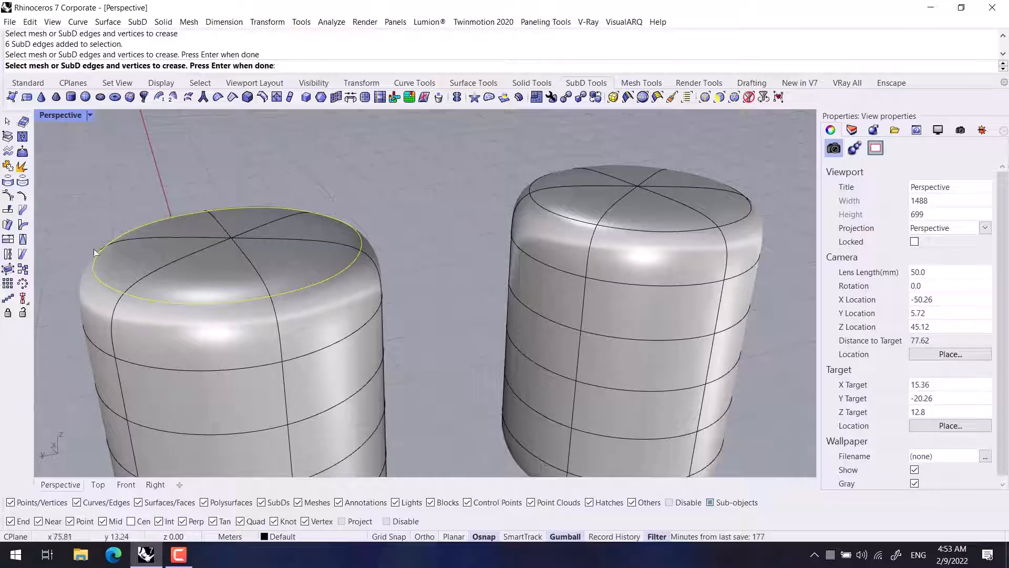
pyautogui.press('Return')
pyautogui.scroll(-6, 408, 330)
pyautogui.moveTo(416, 332); pyautogui.dragTo(356, 297, button='right')
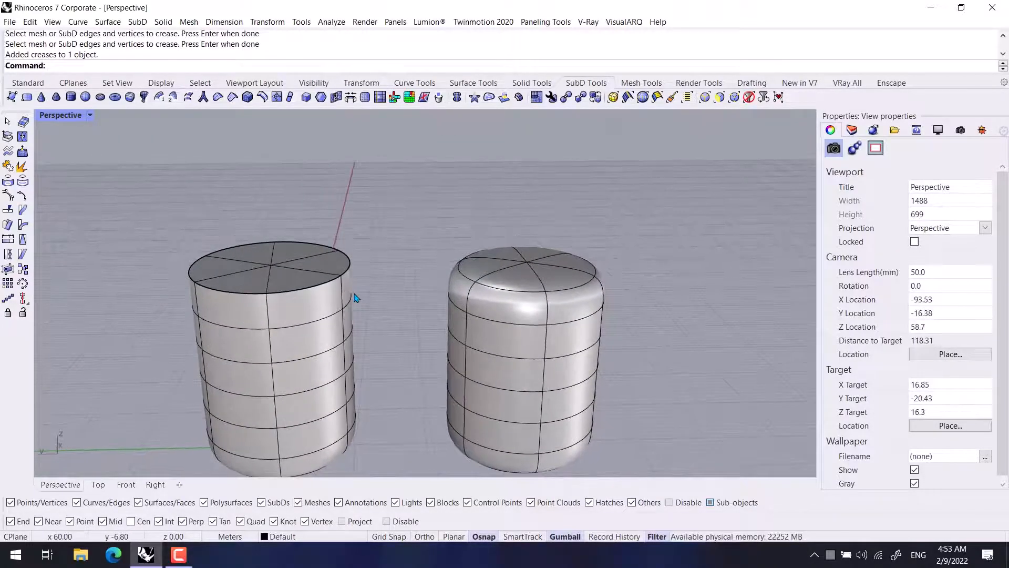
# Crease the complete top rim edge loop of the duplicated cylinder
pyautogui.press('Return')
pyautogui.doubleClick(513, 294)
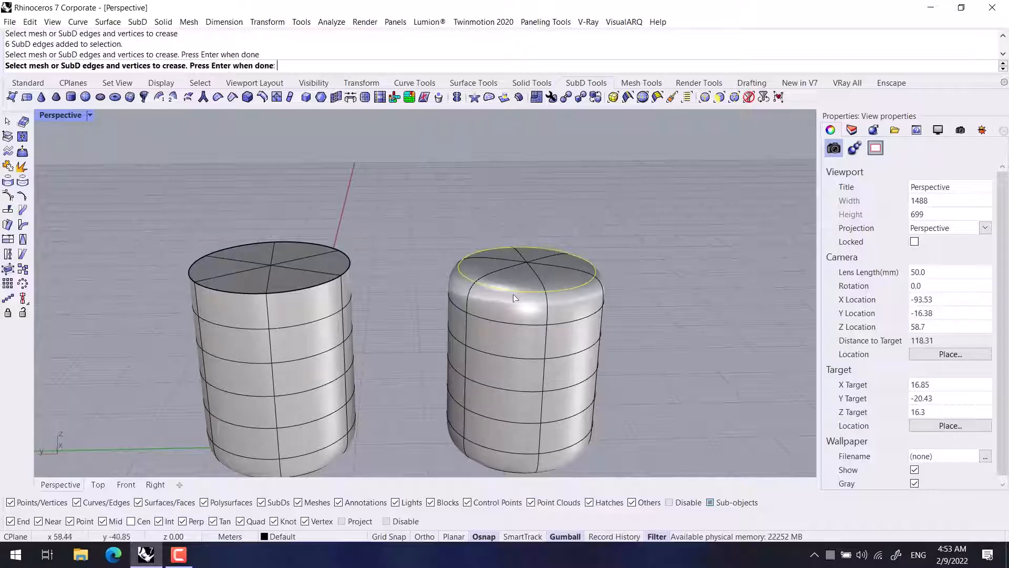
pyautogui.press('Return')
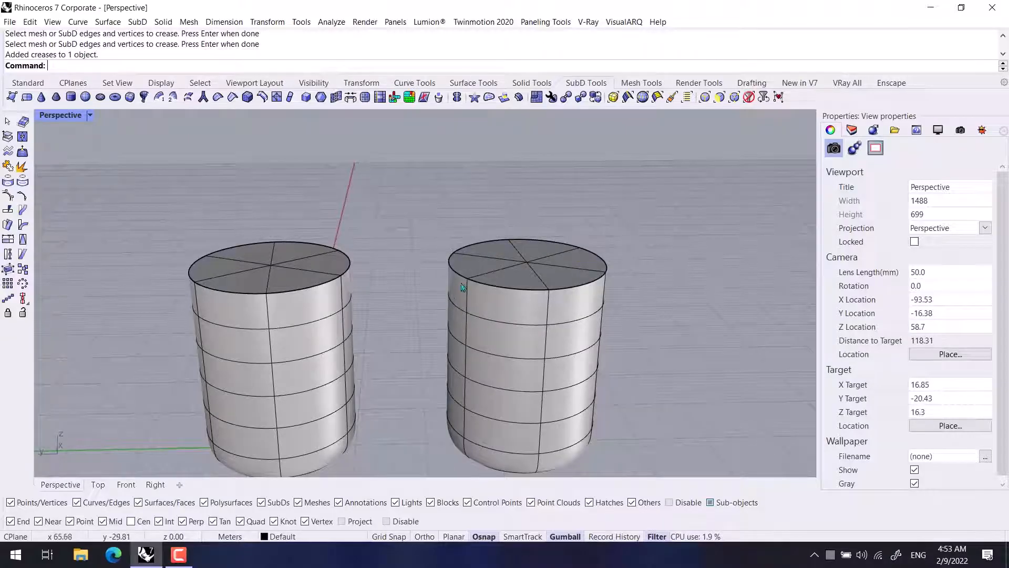
pyautogui.moveTo(462, 288); pyautogui.dragTo(427, 288, button='right')
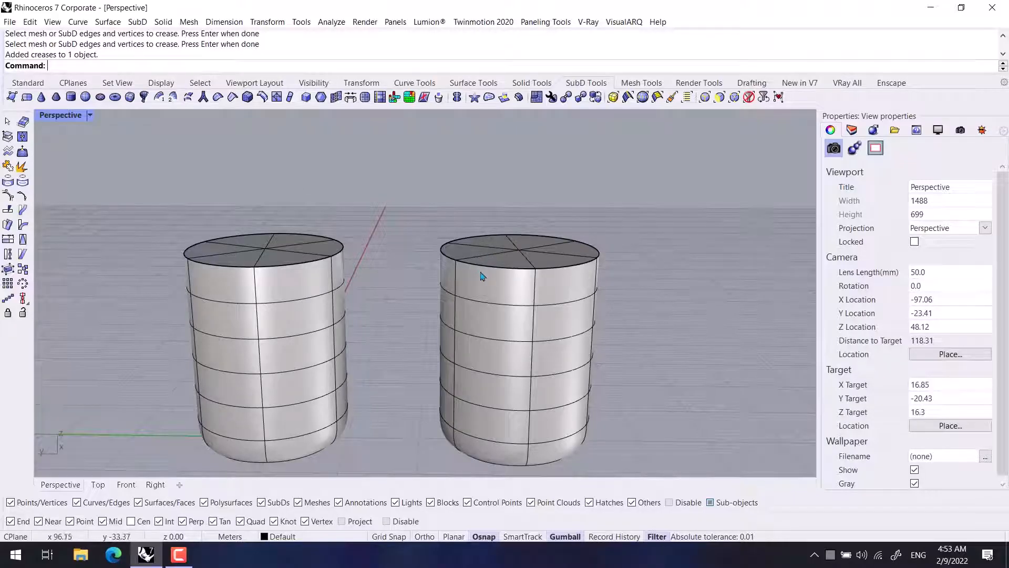
# Draw a rectangular SubD plane across the X axis beside the cylinders, with XCount 3 and YCount 4
pyautogui.scroll(-6, 552, 279)
pyautogui.moveTo(552, 291); pyautogui.dragTo(341, 352, button='right')
pyautogui.keyDown('shift'); pyautogui.moveTo(484, 327); pyautogui.dragTo(396, 279, button='right'); pyautogui.keyUp('shift')
pyautogui.click(26, 96)
pyautogui.click(401, 286)
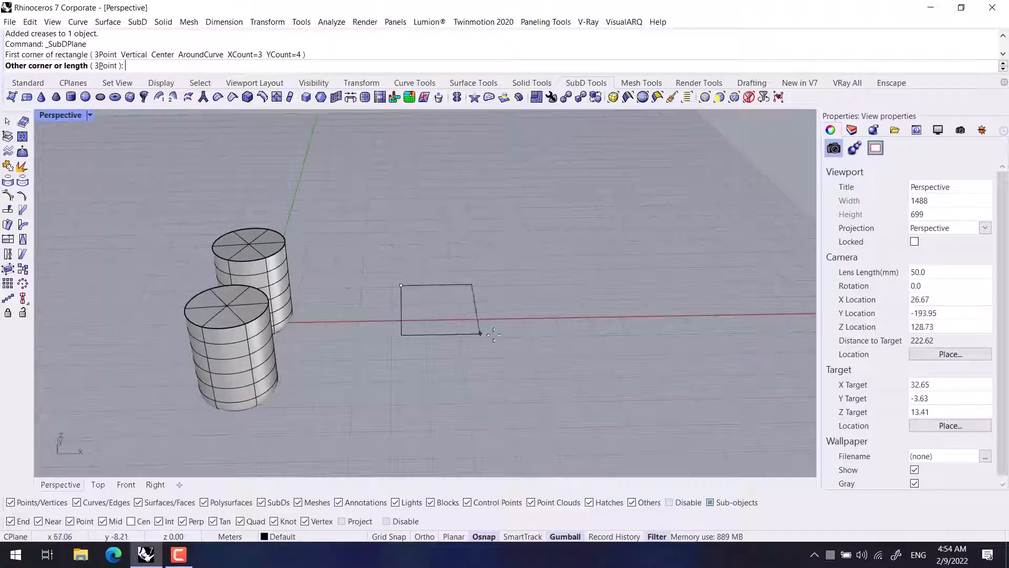
pyautogui.click(550, 339)
pyautogui.scroll(4, 468, 374)
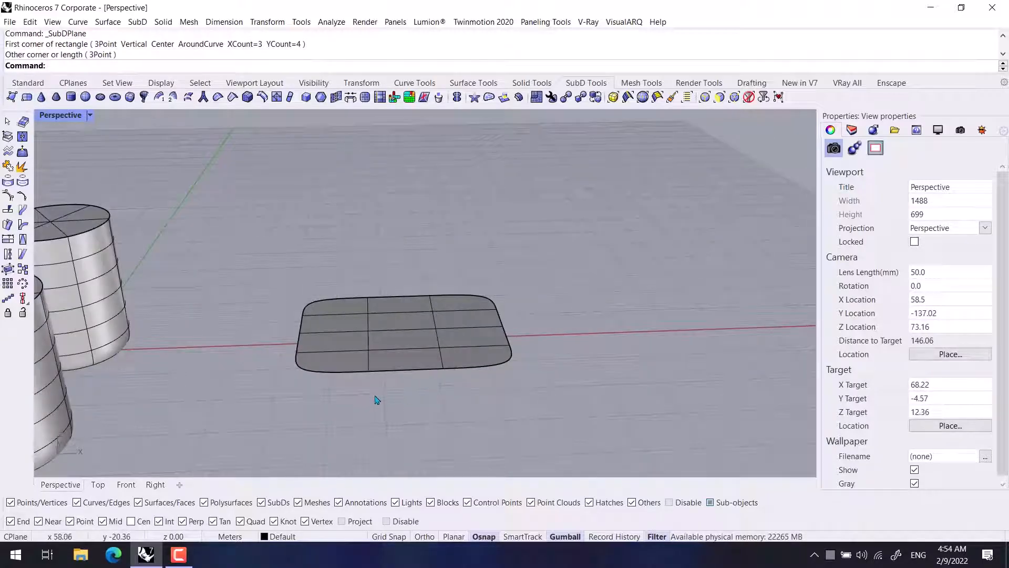
# Raise a block of six adjacent faces at one corner of the SubD plane vertically to form a tall bulge
pyautogui.moveTo(398, 377); pyautogui.dragTo(398, 394, button='right')
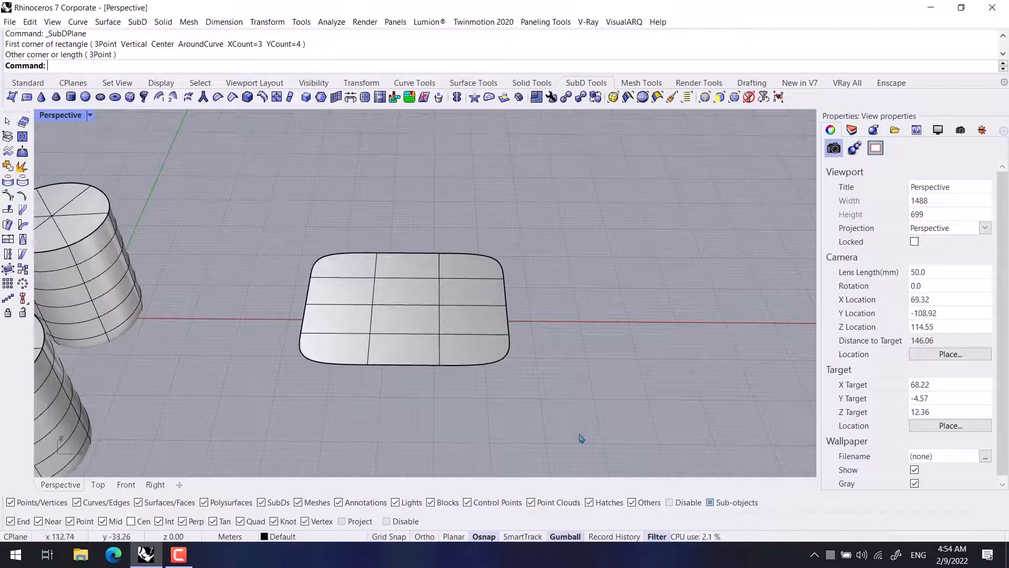
pyautogui.keyDown('ctrl'); pyautogui.keyDown('shift'); pyautogui.click(494, 350); pyautogui.keyUp('shift'); pyautogui.keyUp('ctrl')
pyautogui.scroll(3, 493, 349)
pyautogui.keyDown('ctrl'); pyautogui.keyDown('shift'); pyautogui.click(476, 321); pyautogui.keyUp('shift'); pyautogui.keyUp('ctrl')
pyautogui.keyDown('ctrl'); pyautogui.keyDown('shift'); pyautogui.click(473, 273); pyautogui.keyUp('shift'); pyautogui.keyUp('ctrl')
pyautogui.keyDown('ctrl'); pyautogui.keyDown('shift'); pyautogui.click(363, 271); pyautogui.keyUp('shift'); pyautogui.keyUp('ctrl')
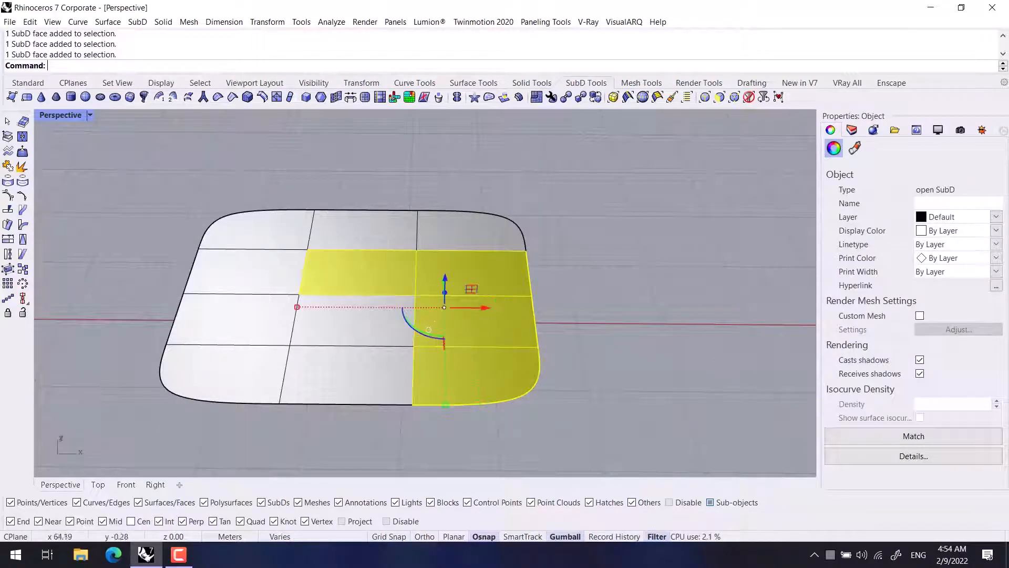
pyautogui.keyDown('ctrl'); pyautogui.keyDown('shift'); pyautogui.click(357, 321); pyautogui.keyUp('shift'); pyautogui.keyUp('ctrl')
pyautogui.keyDown('ctrl'); pyautogui.keyDown('shift'); pyautogui.click(343, 377); pyautogui.keyUp('shift'); pyautogui.keyUp('ctrl')
pyautogui.moveTo(343, 377); pyautogui.dragTo(432, 333, button='right')
pyautogui.moveTo(392, 355); pyautogui.dragTo(389, 213)
pyautogui.moveTo(386, 226); pyautogui.dragTo(595, 244, button='right')
pyautogui.click(594, 244)
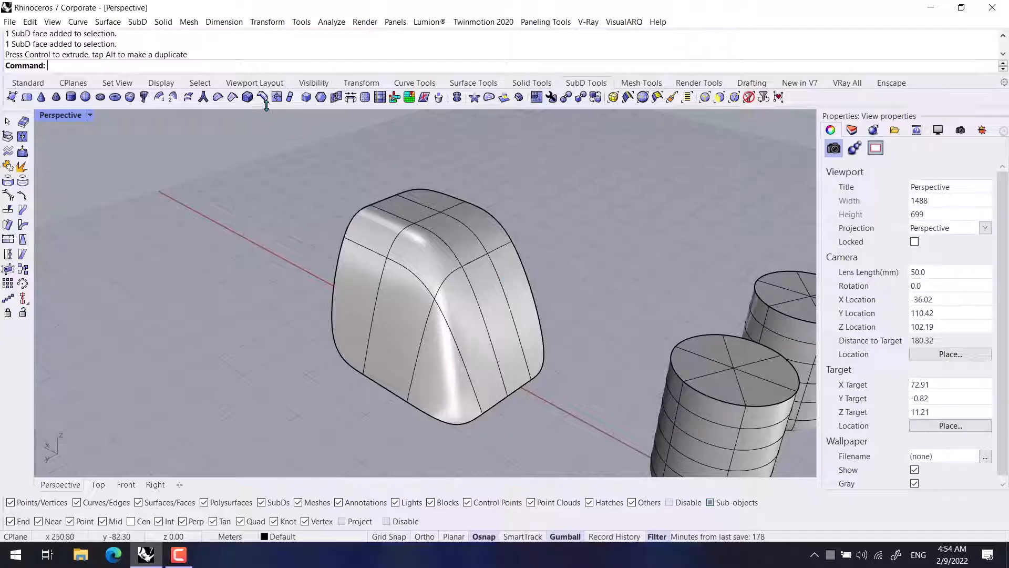
# Crease the two inner edges of the corner face that runs down the front of the raised SubD plane
pyautogui.click(233, 97)
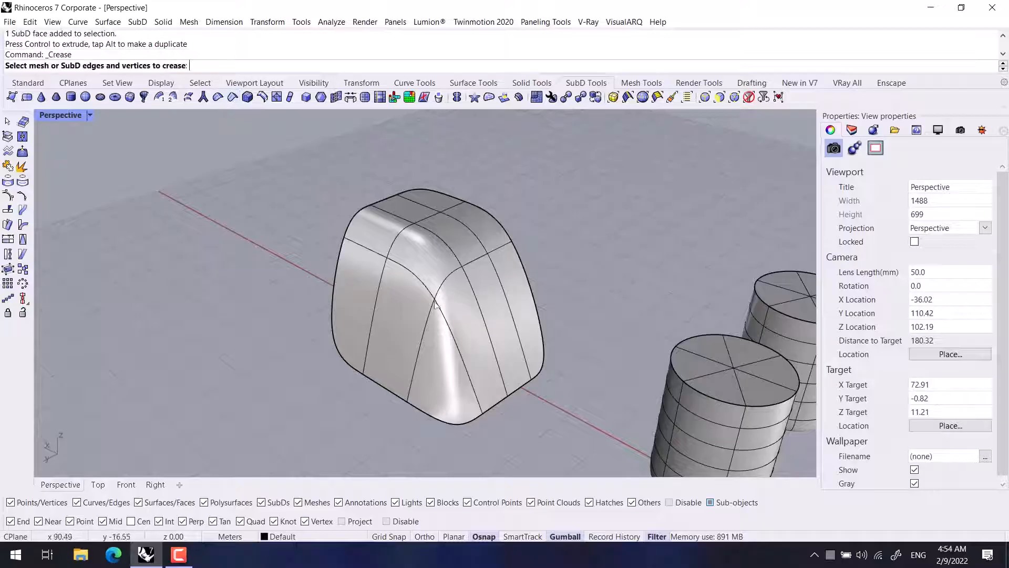
pyautogui.click(436, 304)
pyautogui.click(427, 338)
pyautogui.press('Return')
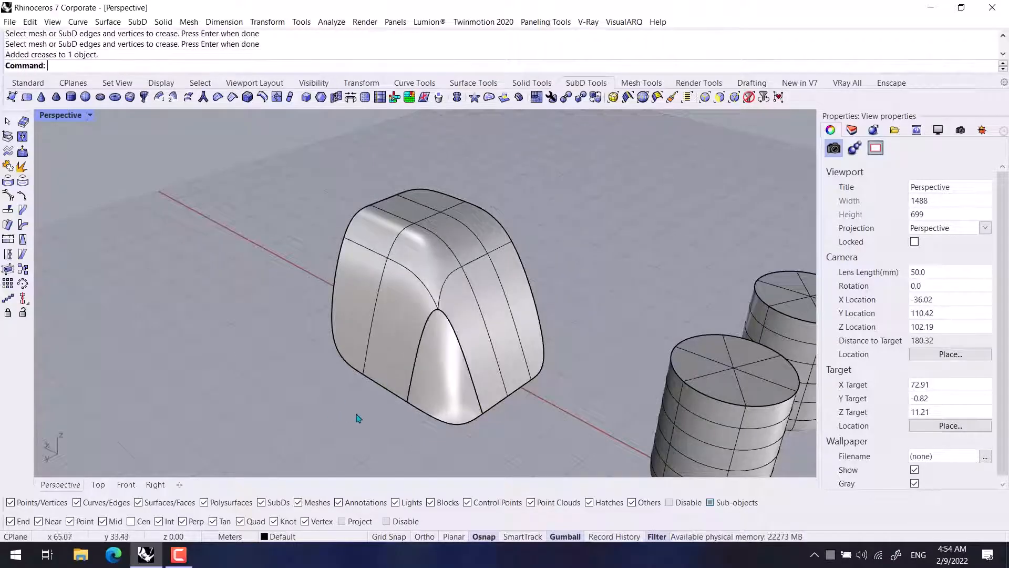
# Select the creased corner face of the raised SubD plane and align the gumball to the CPlane
pyautogui.moveTo(357, 418); pyautogui.dragTo(338, 401, button='right')
pyautogui.scroll(4, 364, 349)
pyautogui.keyDown('ctrl'); pyautogui.keyDown('shift'); pyautogui.click(363, 352); pyautogui.keyUp('shift'); pyautogui.keyUp('ctrl')
pyautogui.moveTo(363, 351); pyautogui.dragTo(416, 335, button='right')
pyautogui.rightClick(579, 535)
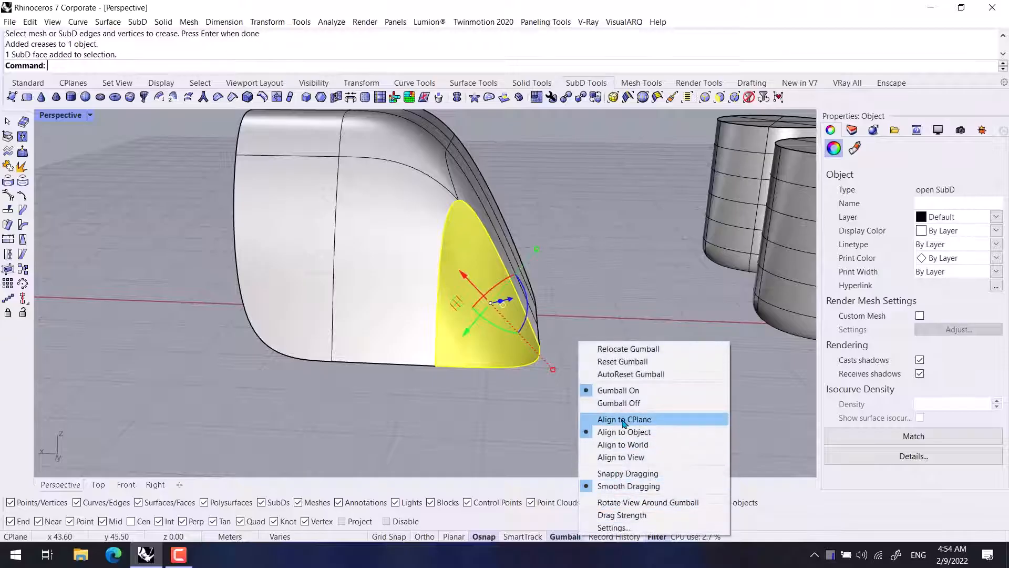
pyautogui.click(624, 419)
pyautogui.moveTo(500, 396); pyautogui.dragTo(525, 393, button='right')
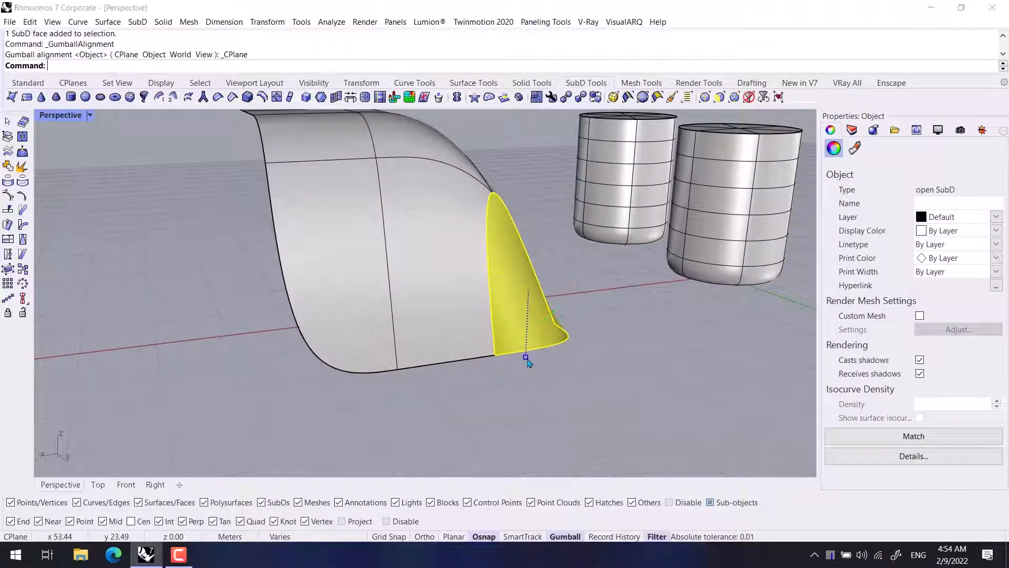
# Flatten the creased corner face vertically with a scale factor of 0 and lower it towards the ground
pyautogui.click(527, 360)
pyautogui.write('0')
pyautogui.press('Return')
pyautogui.moveTo(530, 254); pyautogui.dragTo(532, 308)
pyautogui.moveTo(657, 380); pyautogui.dragTo(605, 384, button='right')
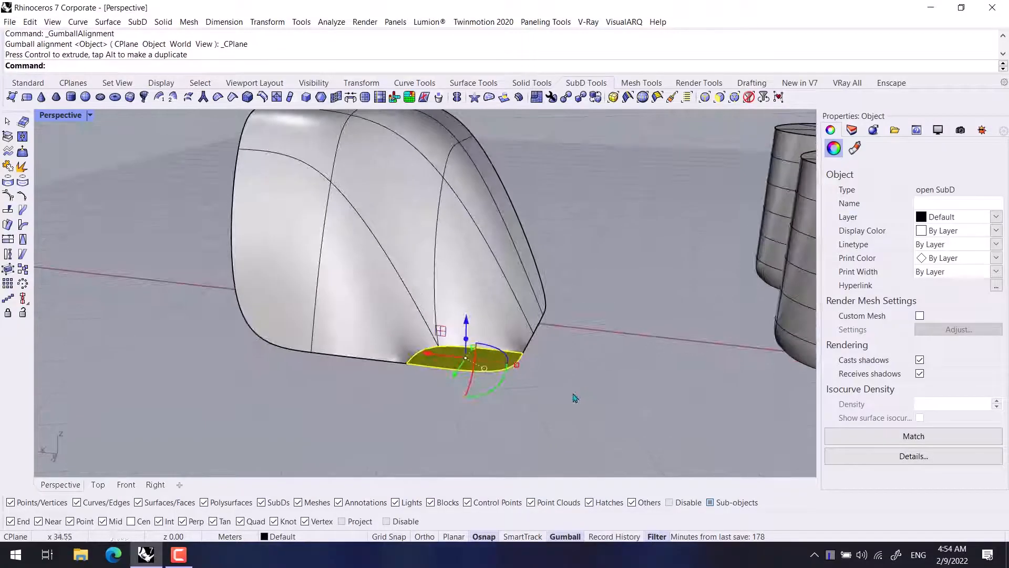
# Try to move the flattened corner face with the Move command, starting from its outer corner point
pyautogui.write('M')
pyautogui.press('Return')
pyautogui.click(495, 371)
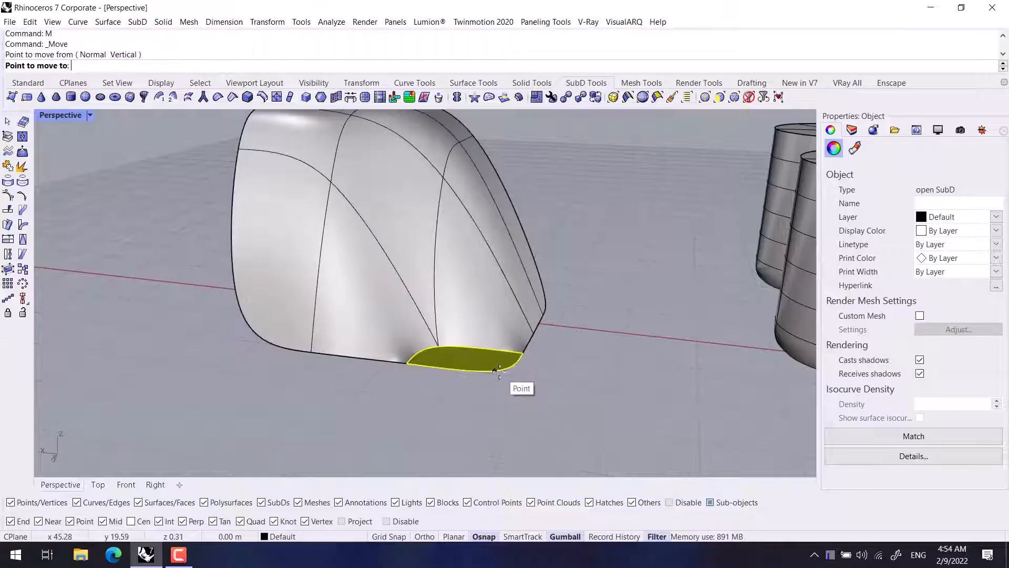
pyautogui.click(498, 371)
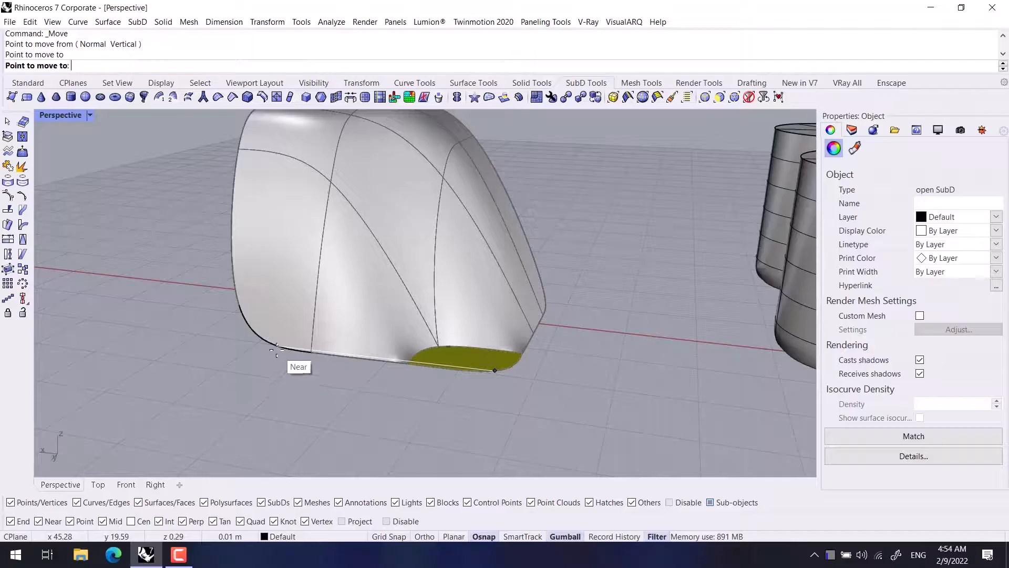
pyautogui.press('Escape')
pyautogui.press('Escape')
# Extrude the flattened corner face vertically downward with the gumball
pyautogui.moveTo(410, 418); pyautogui.dragTo(510, 332, button='right')
pyautogui.keyDown('ctrl'); pyautogui.keyDown('shift'); pyautogui.click(467, 358); pyautogui.keyUp('shift'); pyautogui.keyUp('ctrl')
pyautogui.moveTo(505, 326); pyautogui.dragTo(508, 458)
pyautogui.press('Escape')
pyautogui.moveTo(526, 431); pyautogui.dragTo(423, 341, button='right')
# Undo the corner face's gumball extrusion and the preceding move
pyautogui.hotkey('ctrl', 'z')
pyautogui.hotkey('ctrl', 'z')
pyautogui.scroll(-6, 479, 333)
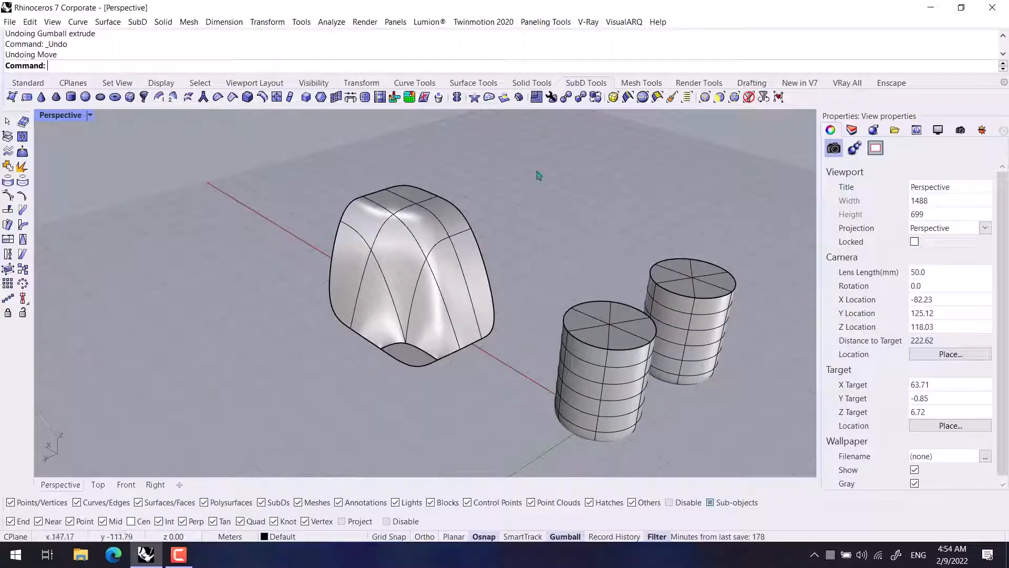
# Delete the entire reshaped SubD plane, leaving only the two cylinders
pyautogui.moveTo(487, 181); pyautogui.dragTo(303, 400)
pyautogui.press('Delete')
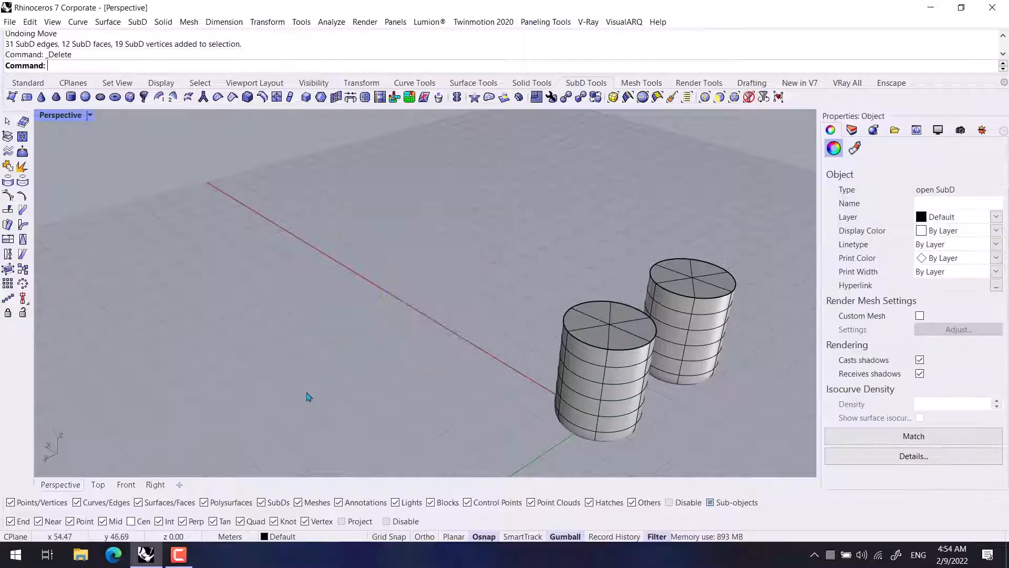
# Try removing the creases from the whole top edge loop of the right cylinder, and undo it
pyautogui.moveTo(557, 342); pyautogui.dragTo(532, 317, button='right')
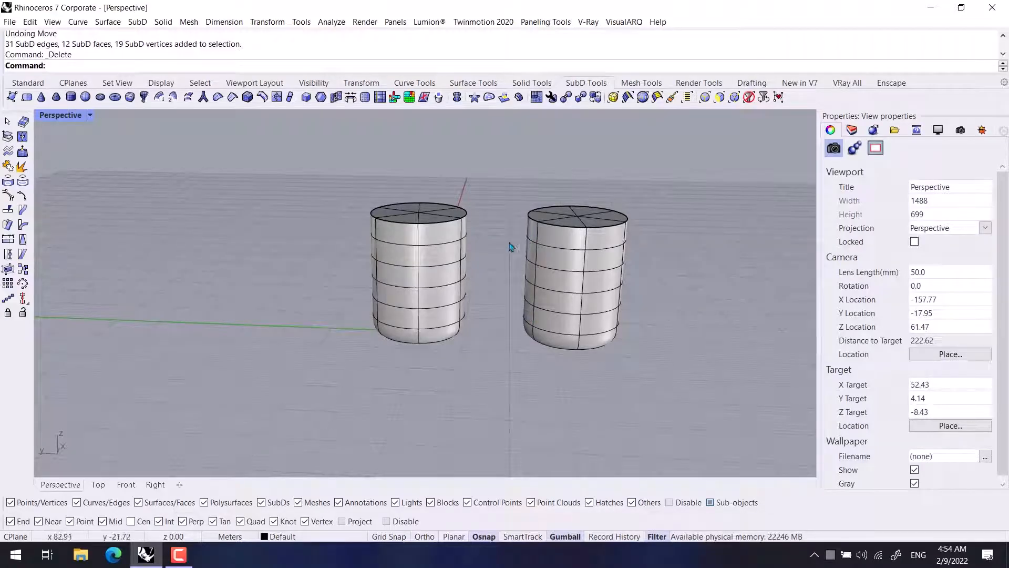
pyautogui.keyDown('shift'); pyautogui.moveTo(510, 247); pyautogui.dragTo(400, 291, button='right'); pyautogui.keyUp('shift')
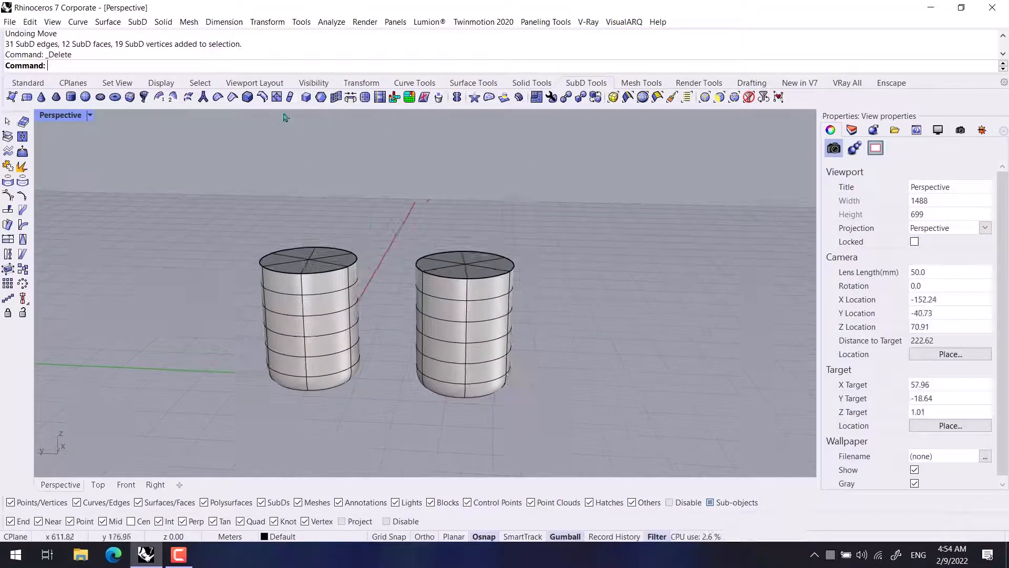
pyautogui.click(217, 97)
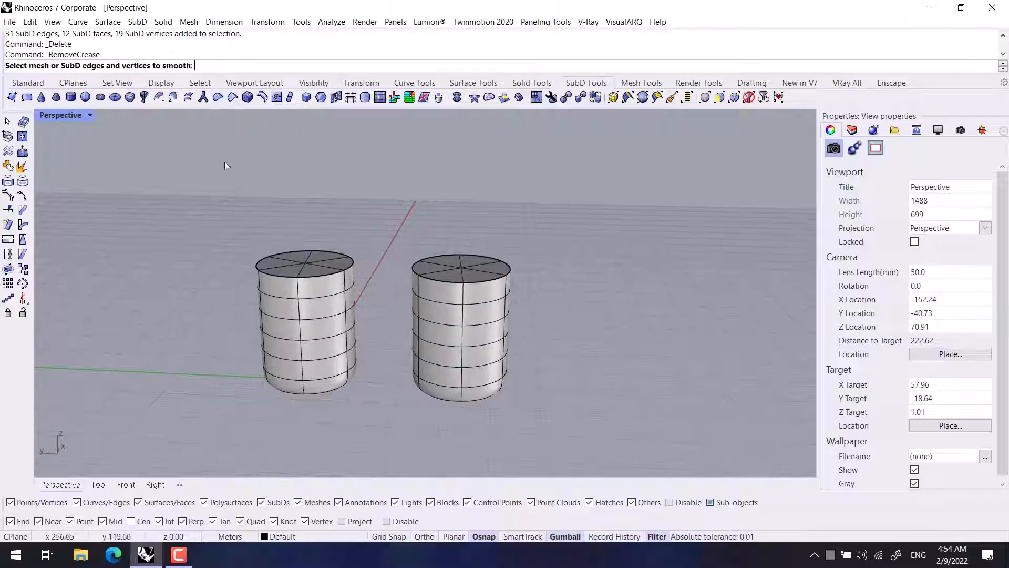
pyautogui.scroll(3, 440, 279)
pyautogui.click(435, 304)
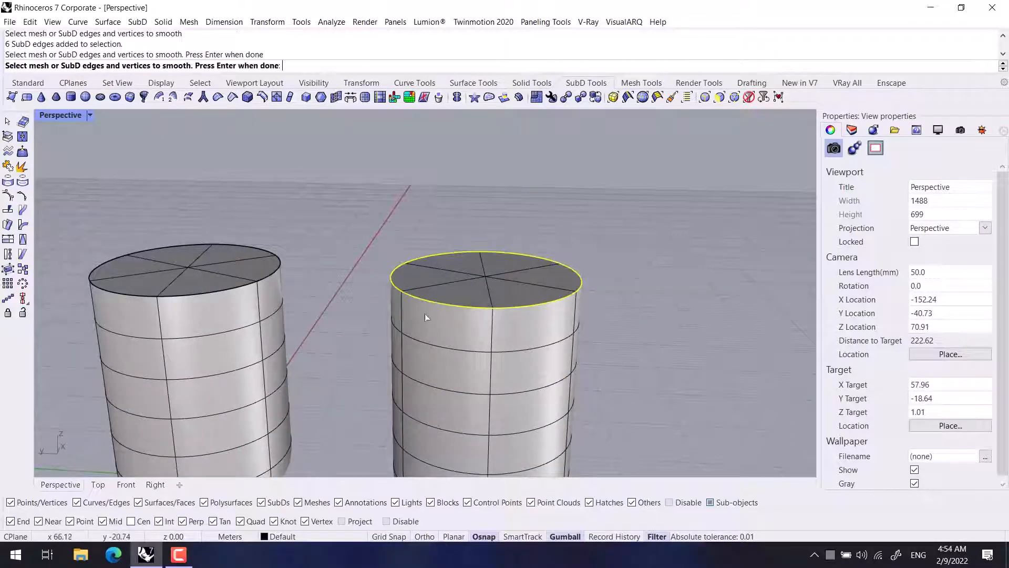
pyautogui.press('Return')
pyautogui.hotkey('ctrl', 'z')
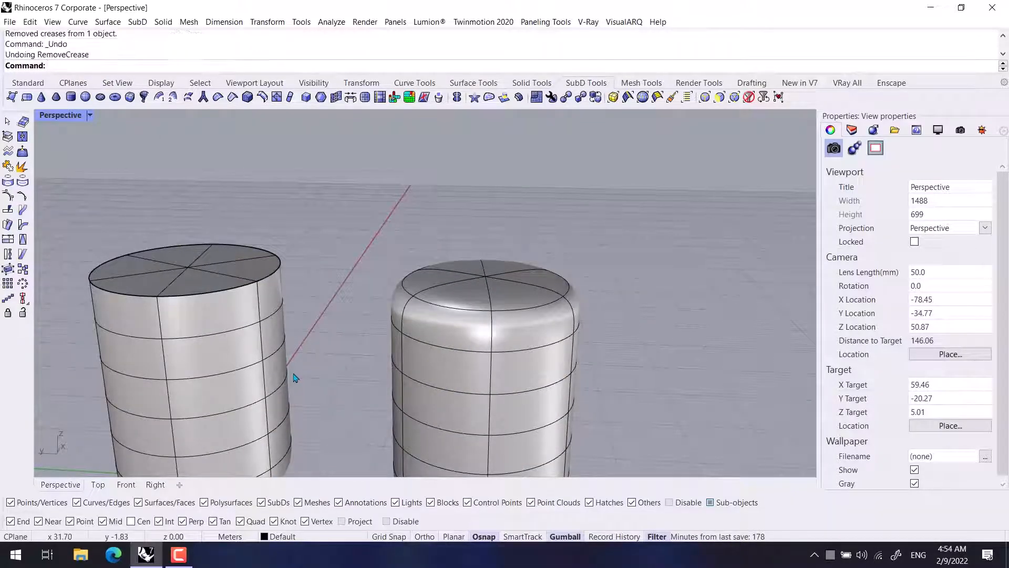
# Try removing the creases from two individual segments of the right cylinder's top rim, and undo both removals
pyautogui.press('Return')
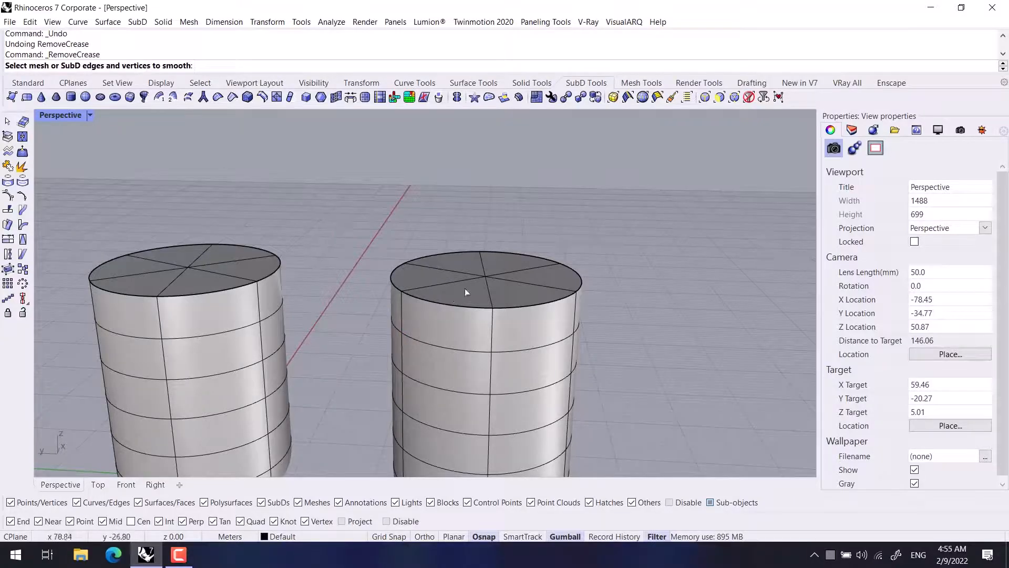
pyautogui.click(450, 307)
pyautogui.press('Return')
pyautogui.moveTo(306, 351)
pyautogui.mouseDown(button='right')
pyautogui.moveTo(394, 343)
pyautogui.moveTo(321, 358)
pyautogui.mouseUp(button='right')
pyautogui.press('Return')
pyautogui.click(605, 331)
pyautogui.press('Return')
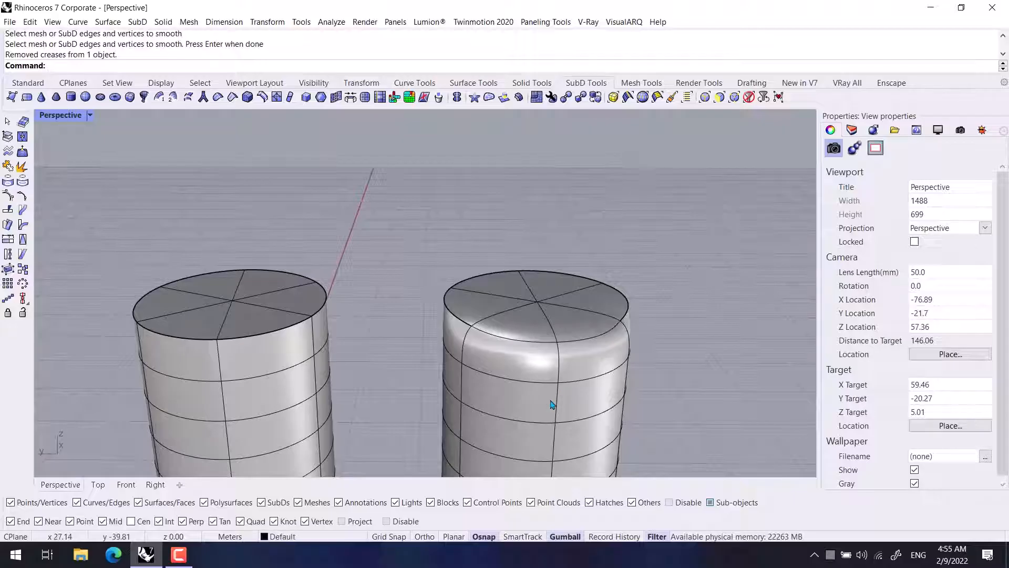
pyautogui.hotkey('ctrl', 'z')
pyautogui.hotkey('ctrl', 'z')
# Remove the creases from the complete top edge loop of the right cylinder
pyautogui.press('Return')
pyautogui.doubleClick(495, 336)
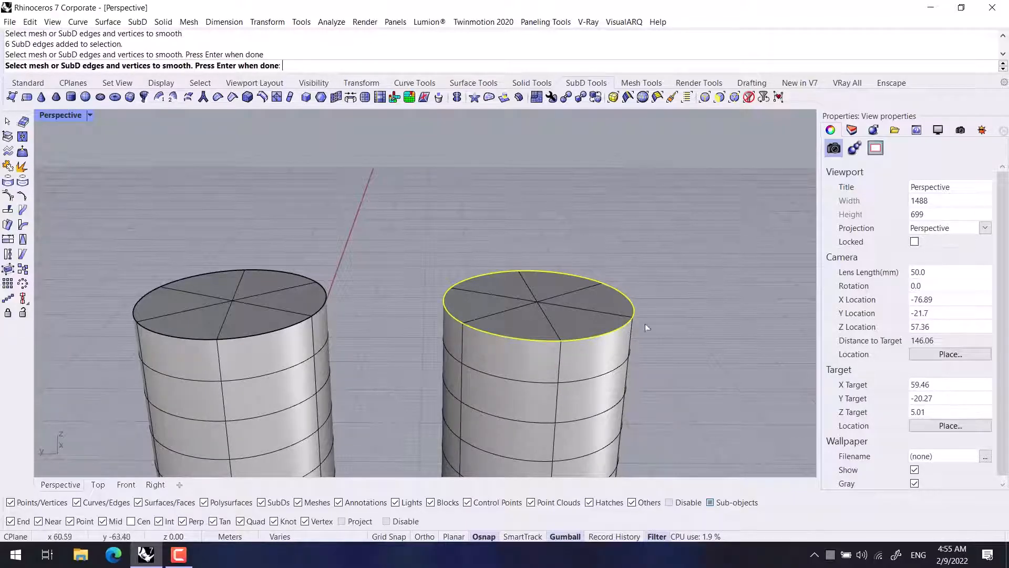
pyautogui.rightClick(420, 270)
pyautogui.scroll(-4, 410, 305)
pyautogui.moveTo(410, 306); pyautogui.dragTo(405, 291, button='right')
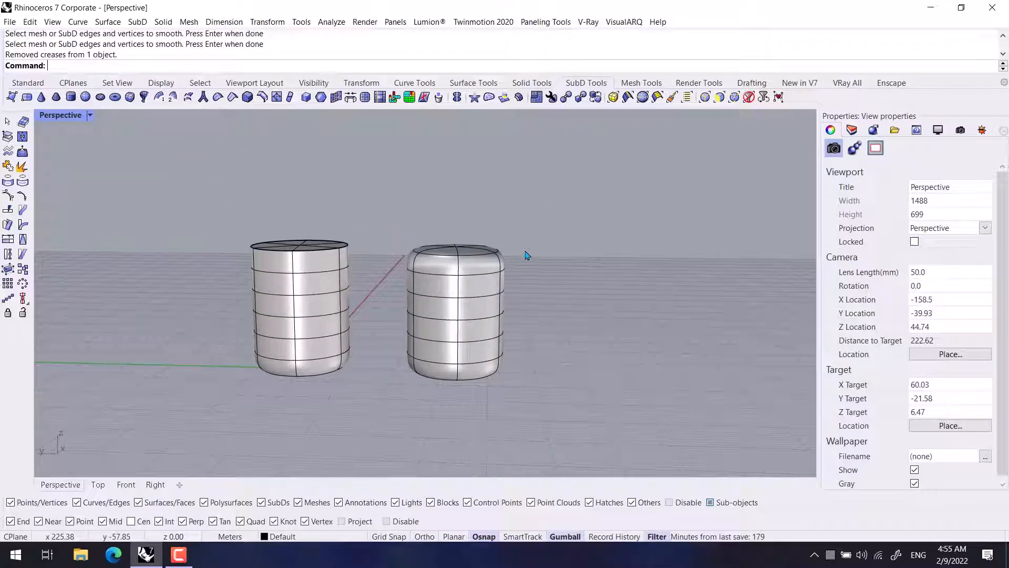
# Start a Bevel on the left cylinder's creased top edge loop and try it with 2 segments
pyautogui.keyDown('shift'); pyautogui.moveTo(382, 229); pyautogui.dragTo(383, 261, button='right'); pyautogui.keyUp('shift')
pyautogui.scroll(4, 400, 292)
pyautogui.click(247, 97)
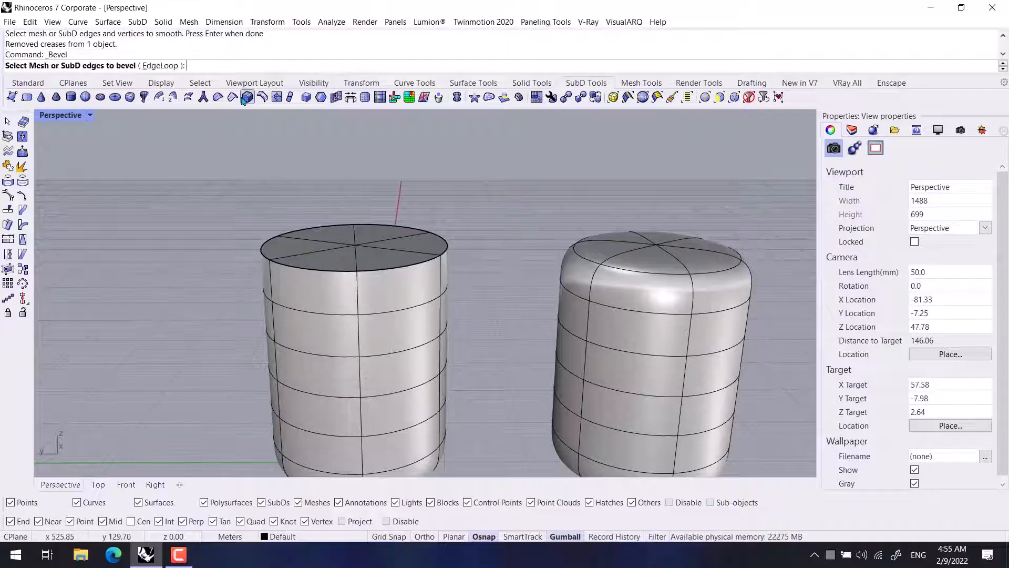
pyautogui.click(352, 271)
pyautogui.scroll(2, 382, 286)
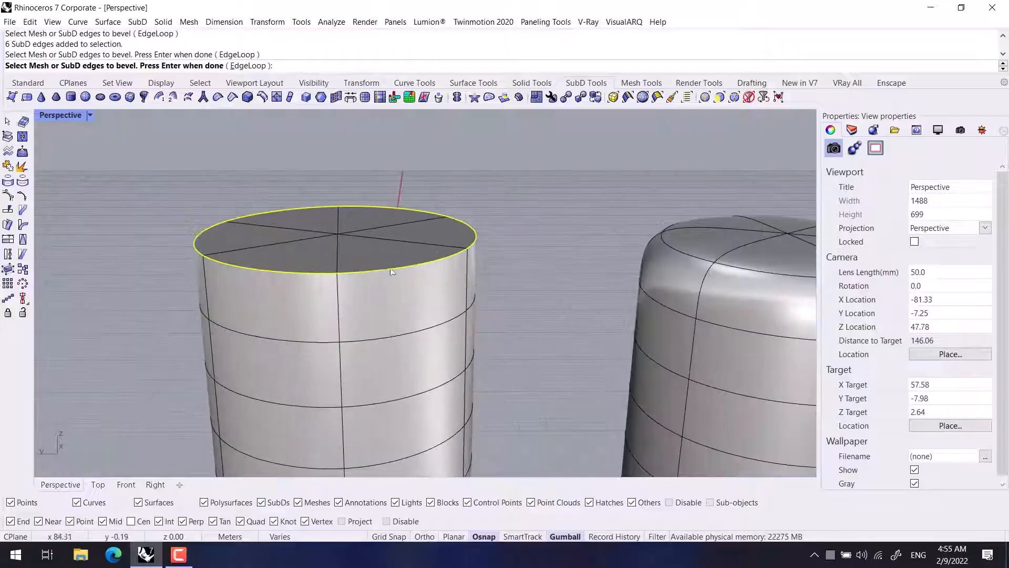
pyautogui.press('Return')
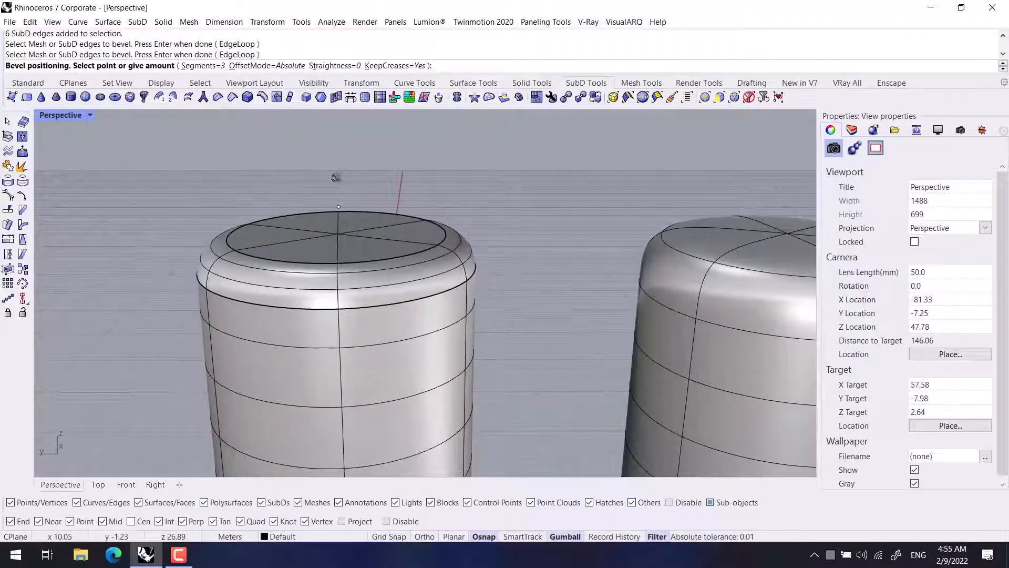
pyautogui.click(204, 66)
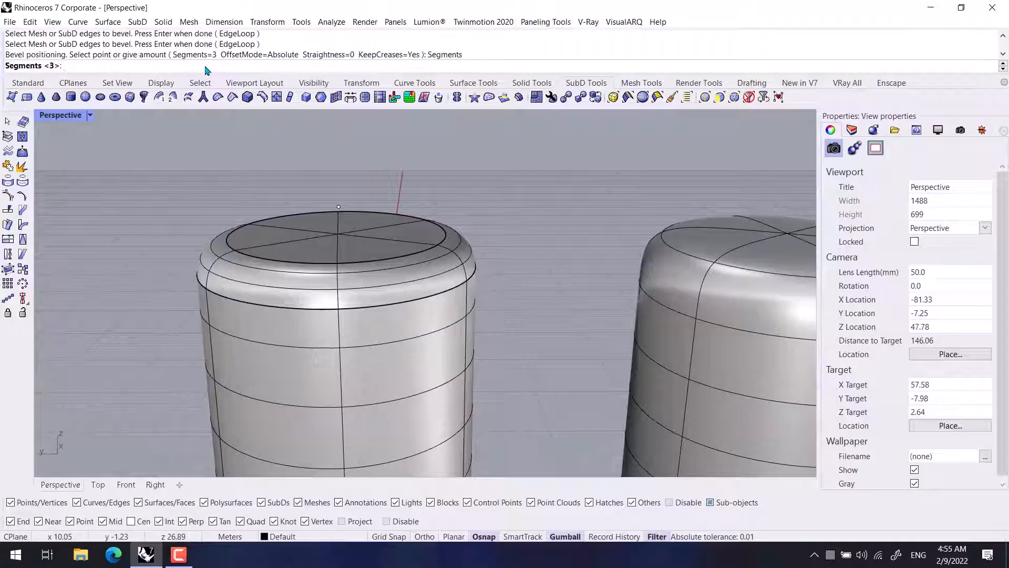
pyautogui.write('2')
pyautogui.press('Return')
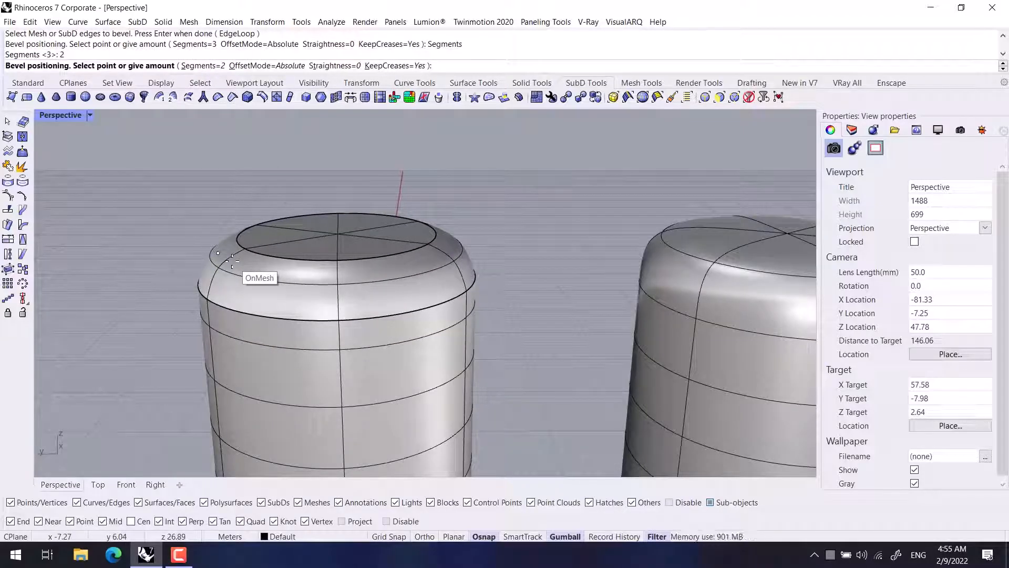
# Set the bevel to 4 segments and place it on the left cylinder's top rim, keeping the creases
pyautogui.click(198, 66)
pyautogui.write('4')
pyautogui.press('Return')
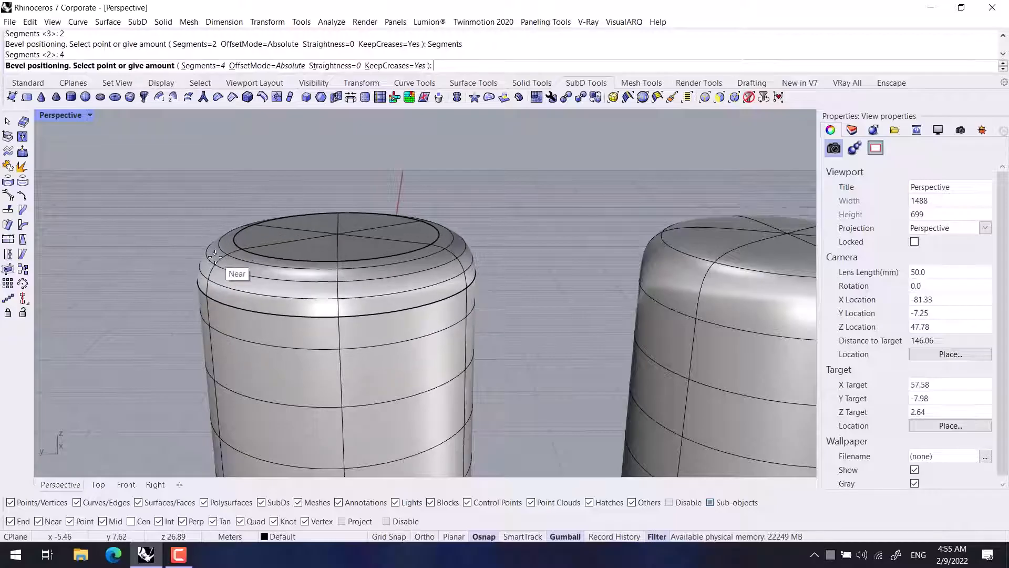
pyautogui.click(185, 274)
pyautogui.moveTo(184, 275); pyautogui.dragTo(136, 319, button='right')
pyautogui.moveTo(178, 321); pyautogui.dragTo(134, 321, button='right')
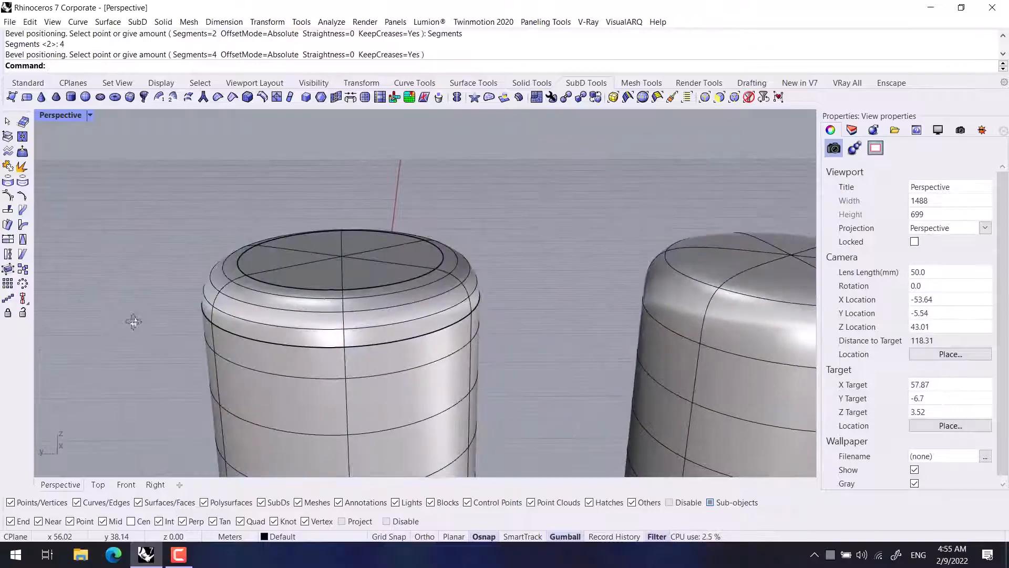
pyautogui.rightClick(133, 321)
pyautogui.press('Escape')
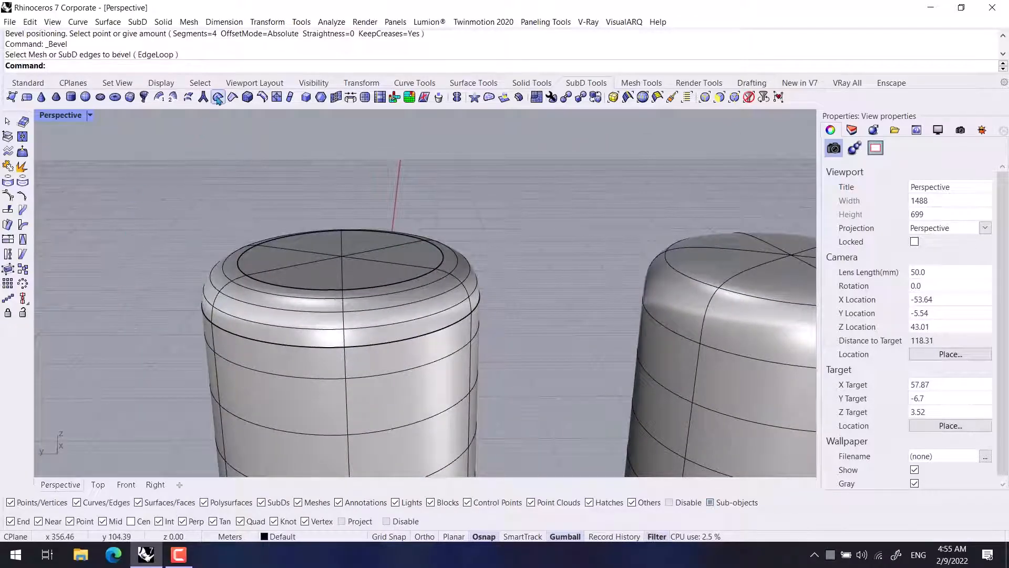
# Remove the creases from the inner and outer border loops of the left cylinder's bevel
pyautogui.click(218, 98)
pyautogui.doubleClick(263, 285)
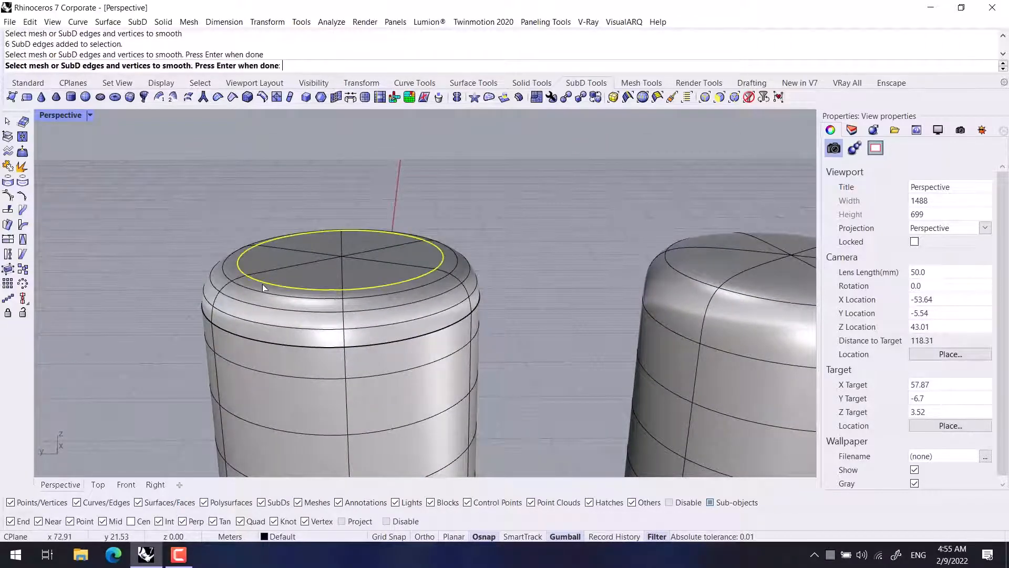
pyautogui.rightClick(263, 283)
pyautogui.rightClick(213, 341)
pyautogui.doubleClick(233, 333)
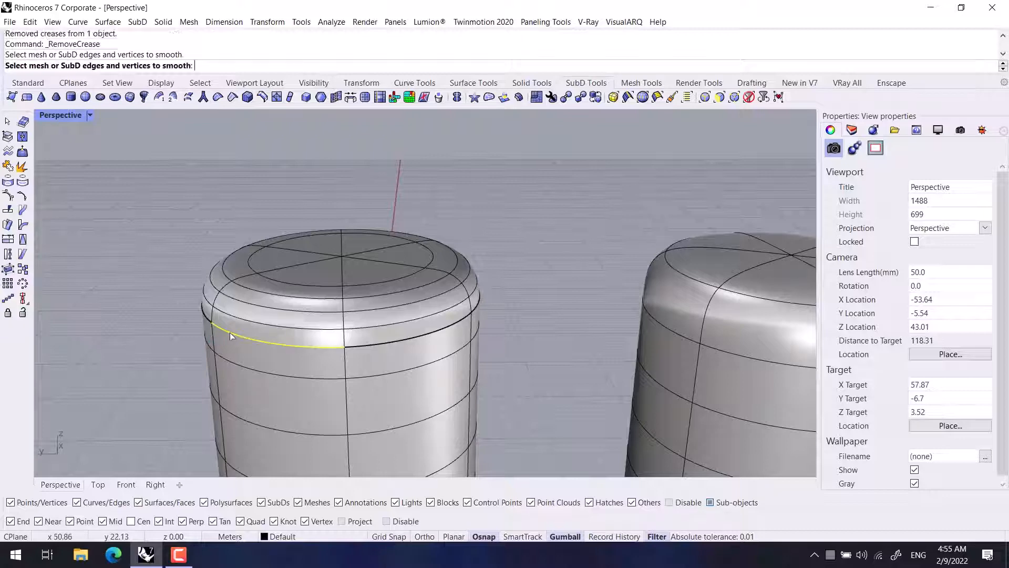
pyautogui.rightClick(192, 365)
# Try to bevel the right cylinder's smoothed top edge loop with 4 segments
pyautogui.scroll(-4, 180, 390)
pyautogui.moveTo(180, 389); pyautogui.dragTo(203, 379, button='right')
pyautogui.scroll(3, 560, 333)
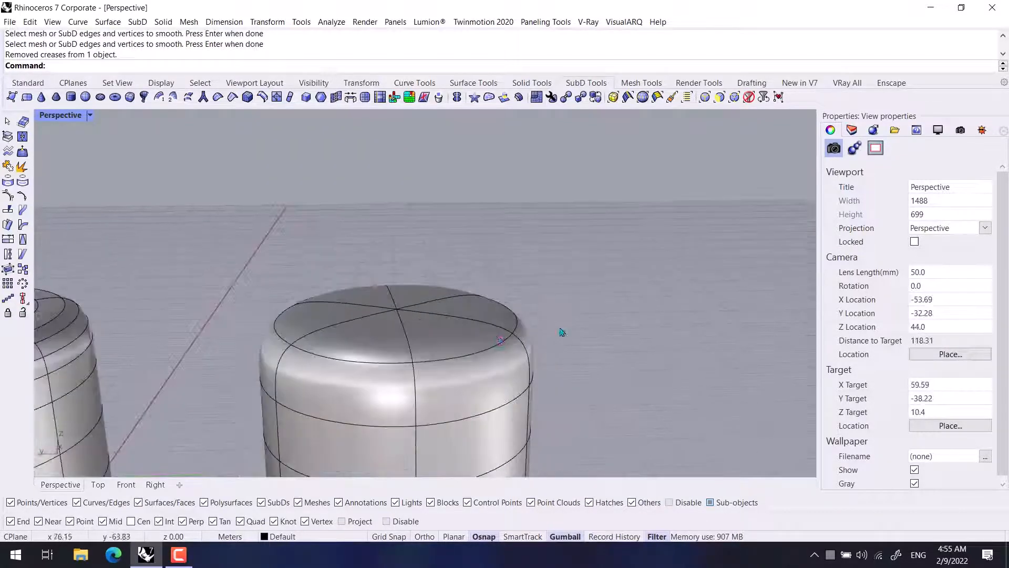
pyautogui.keyDown('shift'); pyautogui.moveTo(504, 348); pyautogui.dragTo(484, 343, button='right'); pyautogui.keyUp('shift')
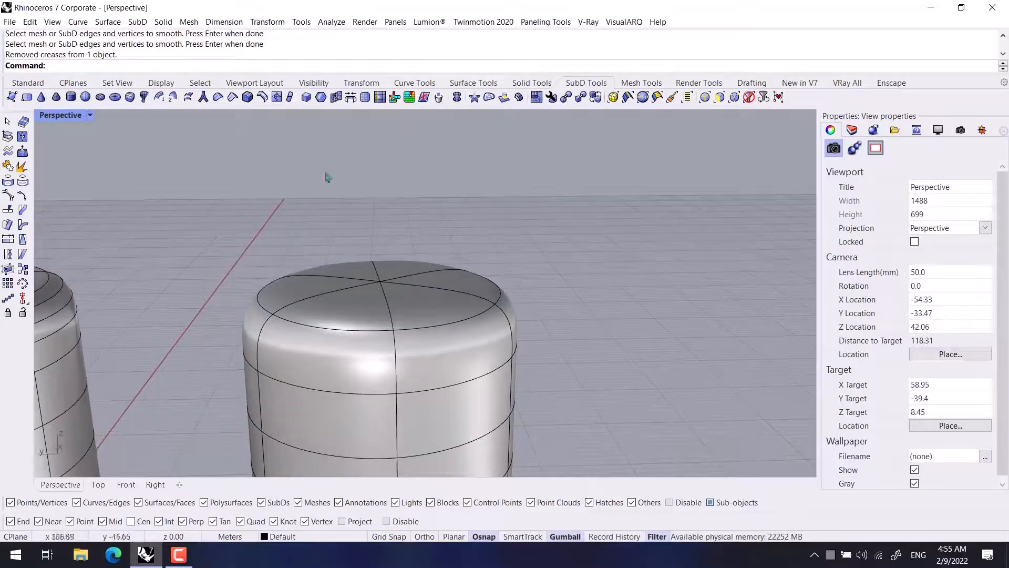
pyautogui.click(248, 97)
pyautogui.doubleClick(465, 320)
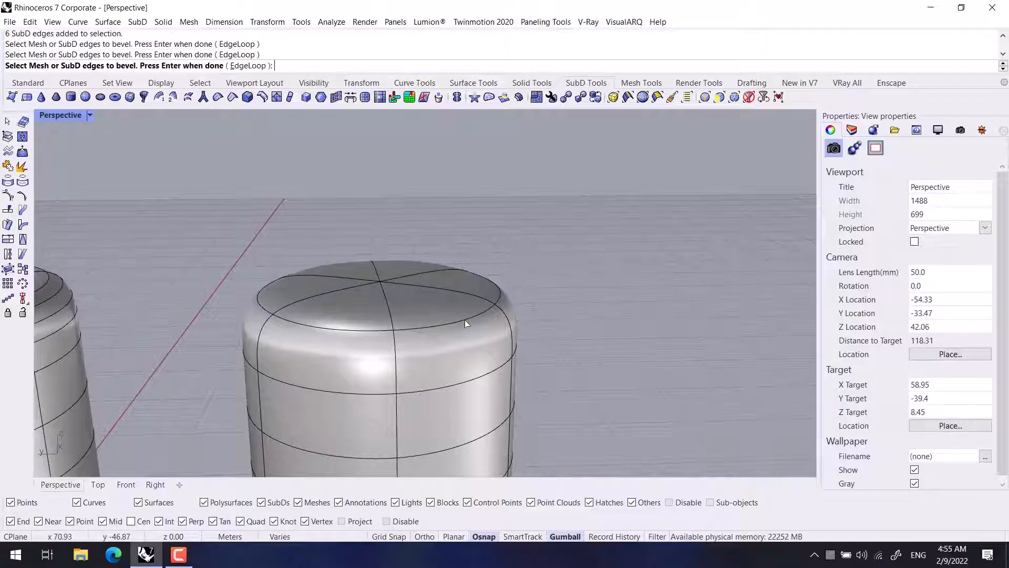
pyautogui.press('Return')
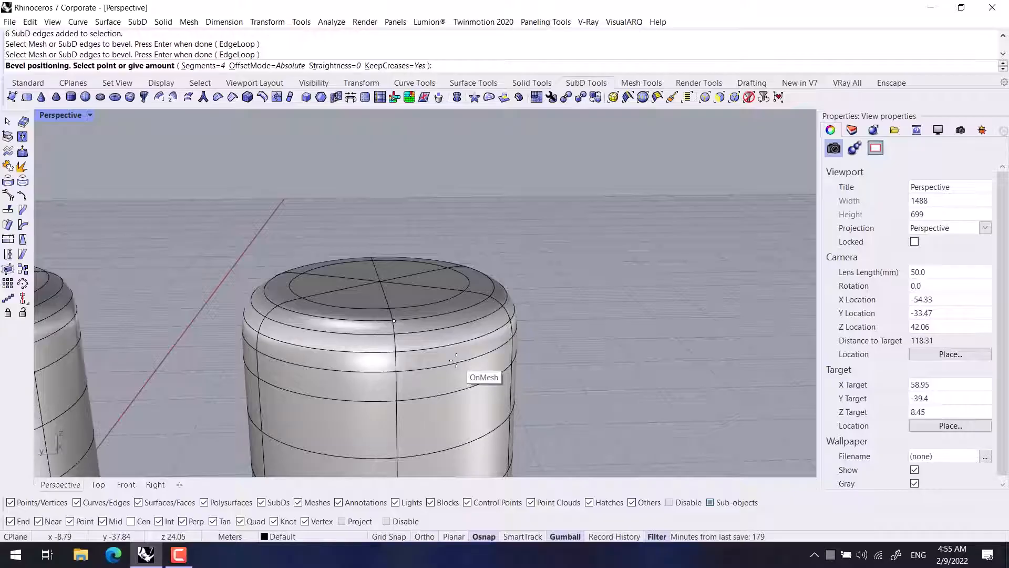
pyautogui.press('Escape')
# Bevel a single edge segment of the first ring below the right cylinder's top rim with 4 segments
pyautogui.rightClick(475, 373)
pyautogui.click(469, 384)
pyautogui.moveTo(470, 384); pyautogui.dragTo(434, 387, button='right')
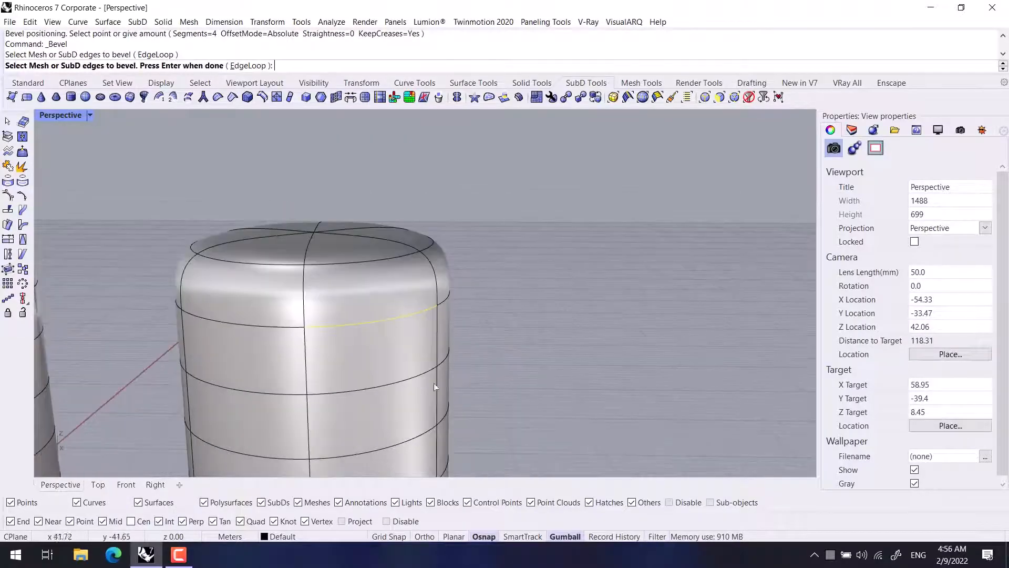
pyautogui.press('Return')
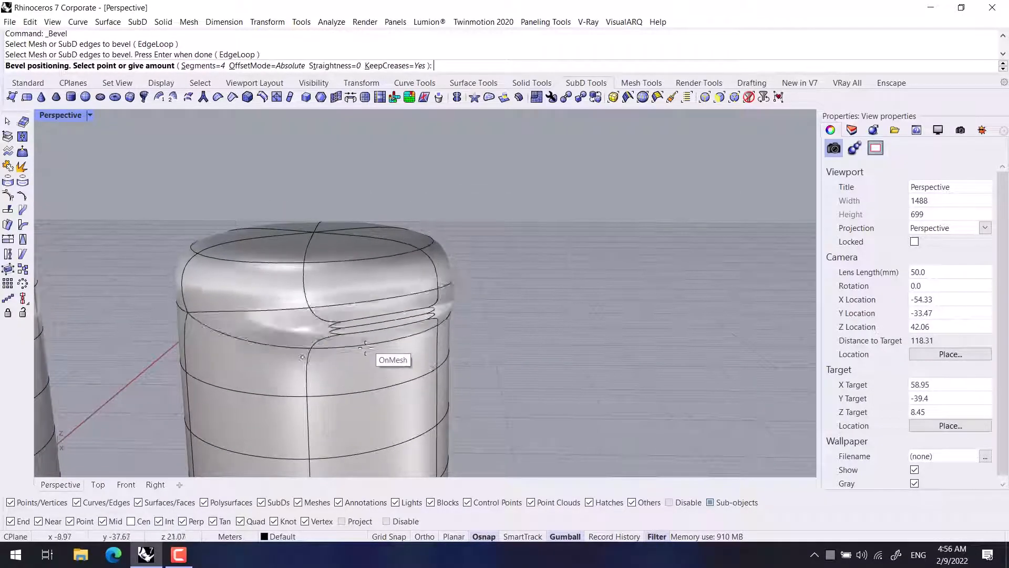
pyautogui.moveTo(375, 393)
pyautogui.mouseDown(button='right')
pyautogui.moveTo(344, 361)
pyautogui.moveTo(362, 382)
pyautogui.mouseUp(button='right')
pyautogui.click(362, 390)
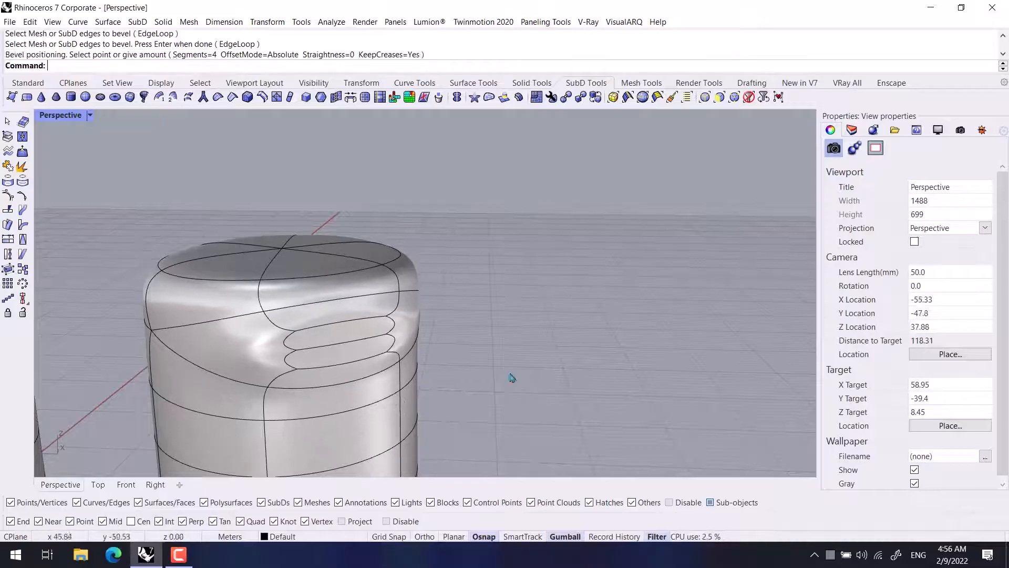
# Examine the single-edge bevel and the distorted faces around it on the right cylinder from several sides
pyautogui.moveTo(512, 377); pyautogui.dragTo(273, 322, button='right')
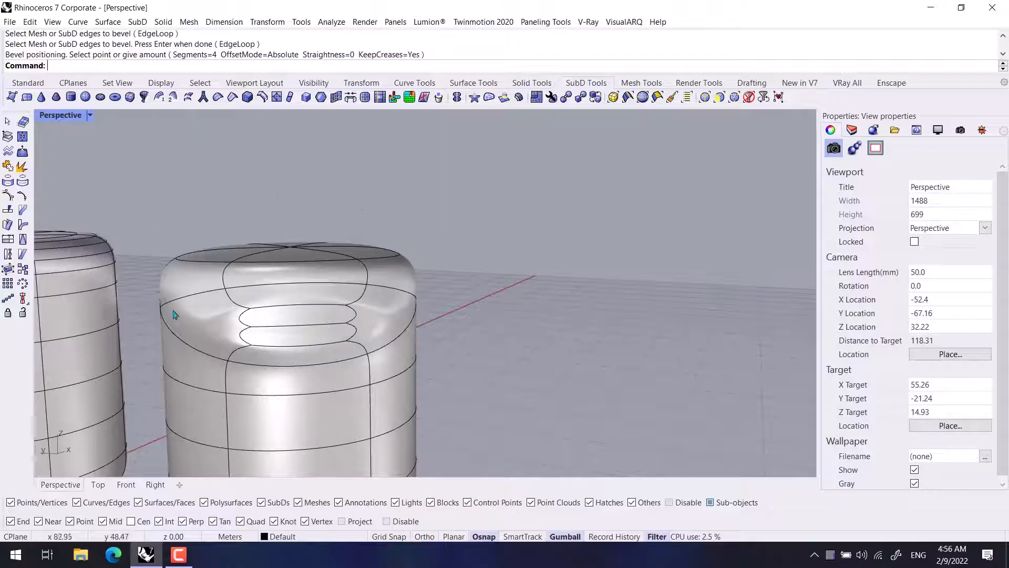
pyautogui.moveTo(328, 196); pyautogui.dragTo(555, 387, button='right')
pyautogui.keyDown('shift'); pyautogui.moveTo(418, 400); pyautogui.dragTo(392, 350, button='right'); pyautogui.keyUp('shift')
pyautogui.scroll(4, 393, 353)
pyautogui.scroll(-2, 451, 289)
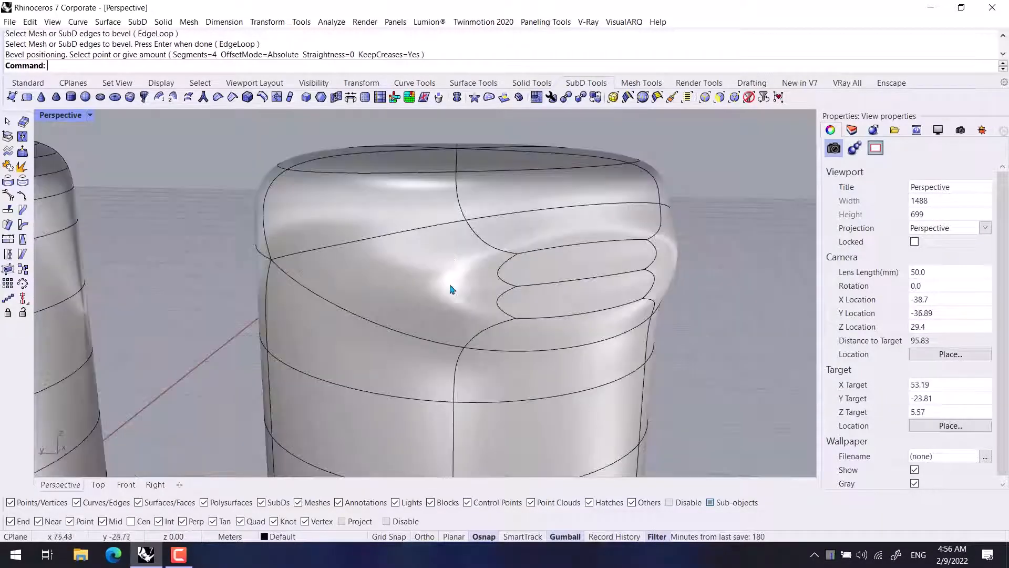
pyautogui.scroll(-2, 488, 293)
pyautogui.moveTo(489, 293); pyautogui.dragTo(428, 297, button='right')
pyautogui.keyDown('shift'); pyautogui.moveTo(235, 293); pyautogui.dragTo(430, 313, button='right'); pyautogui.keyUp('shift')
pyautogui.scroll(2, 487, 301)
# Compare the faces beside the single-edge bevel in flat and smooth SubD display
pyautogui.press('Tab')
pyautogui.scroll(-4, 477, 310)
pyautogui.moveTo(256, 305); pyautogui.dragTo(275, 307, button='right')
pyautogui.scroll(2, 296, 297)
pyautogui.scroll(2, 289, 279)
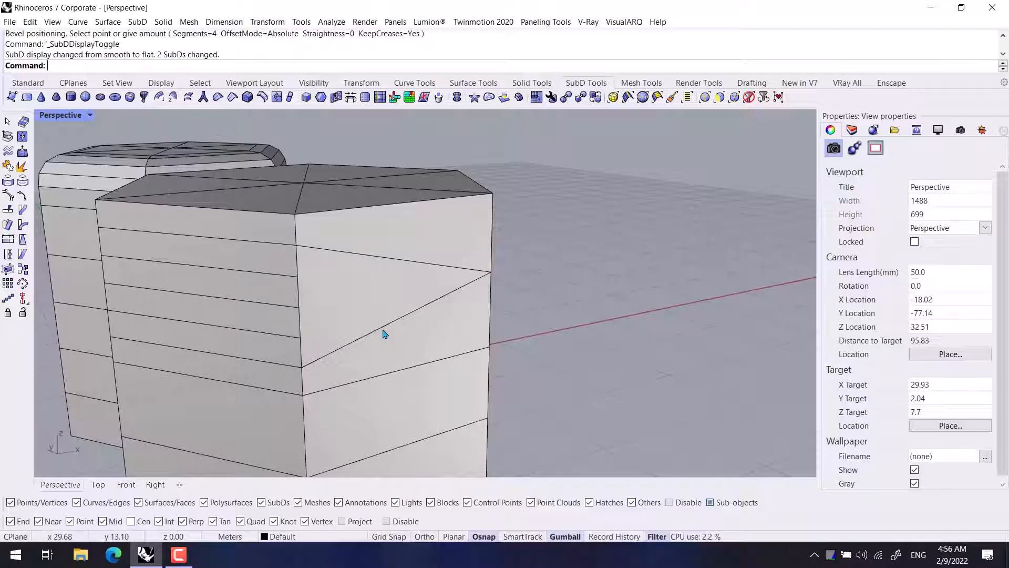
pyautogui.press('Tab')
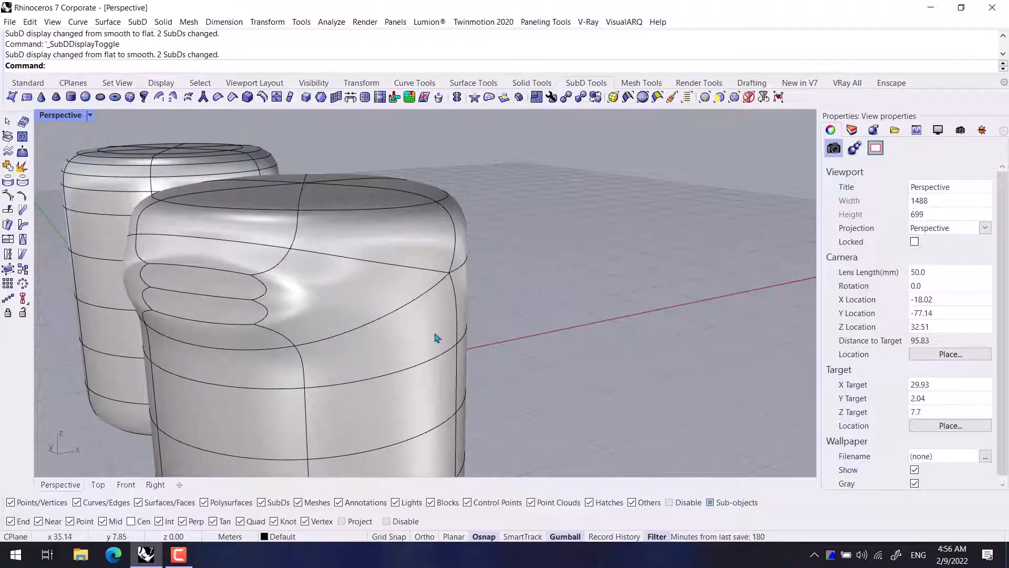
# Delete the many-sided face adjoining the end of the single-edge bevel on the right cylinder
pyautogui.keyDown('shift'); pyautogui.moveTo(435, 338); pyautogui.dragTo(455, 344, button='right'); pyautogui.keyUp('shift')
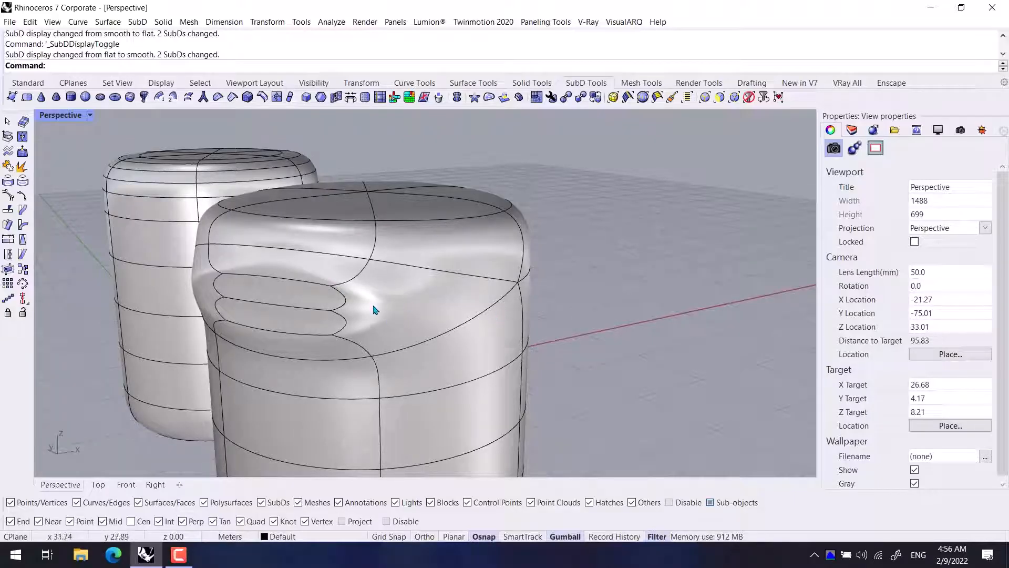
pyautogui.click(399, 308)
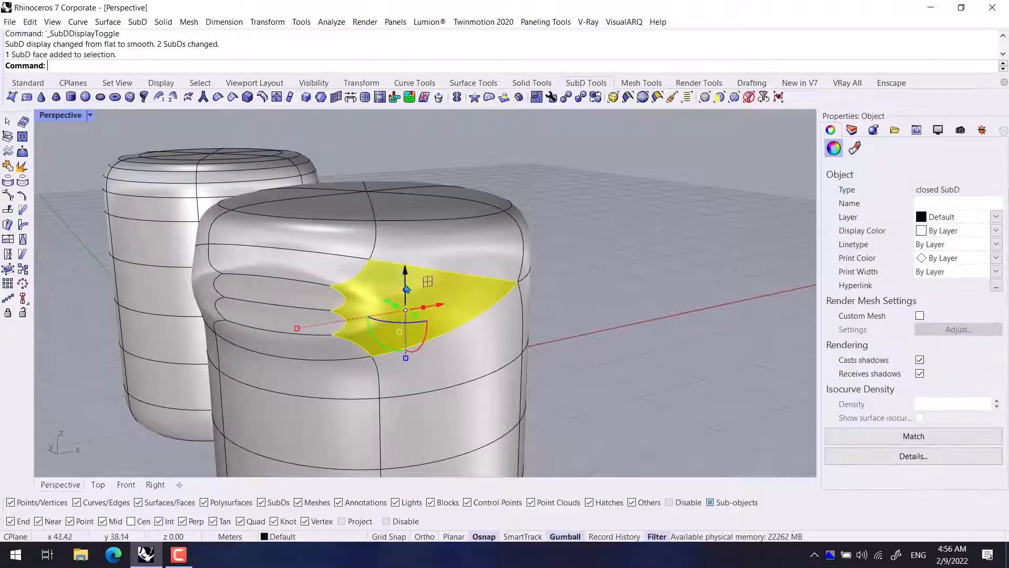
pyautogui.press('Delete')
# Switch the SubDs to flat display and try 3DFace with SubD output for the opening on the right cylinder
pyautogui.press('Tab')
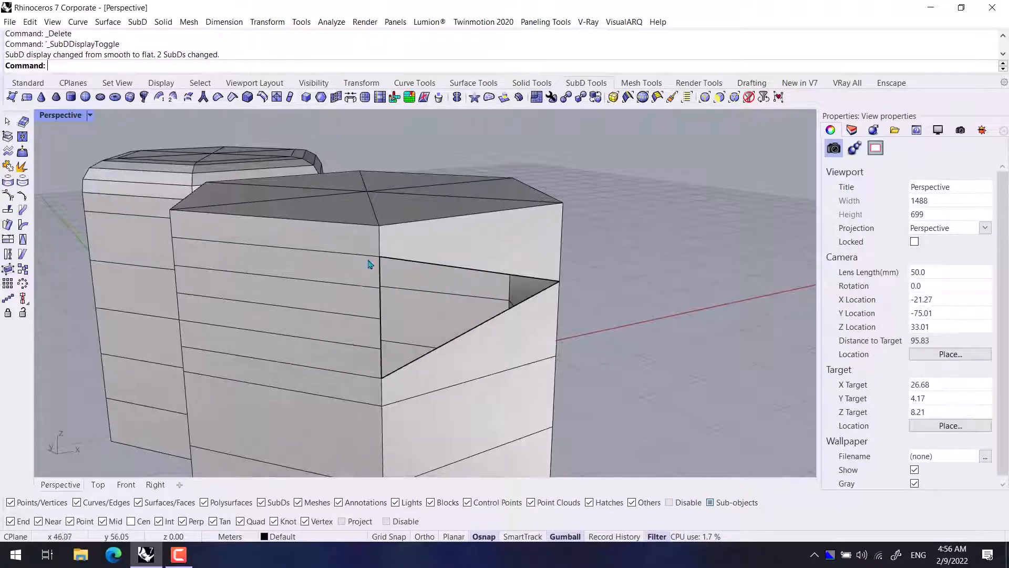
pyautogui.moveTo(415, 262); pyautogui.dragTo(207, 188, button='right')
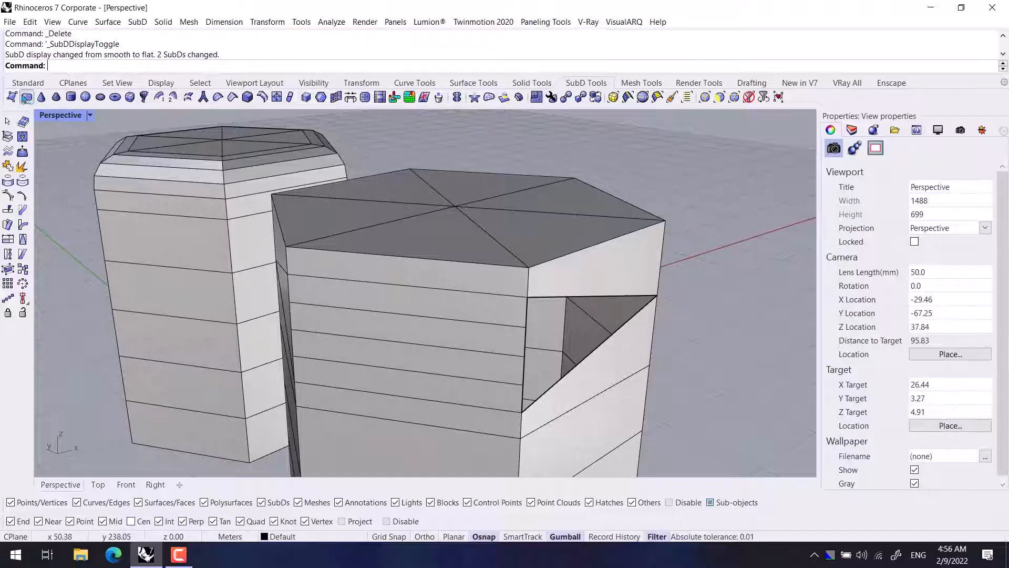
pyautogui.click(12, 97)
pyautogui.keyDown('shift'); pyautogui.moveTo(310, 237); pyautogui.dragTo(293, 219, button='right'); pyautogui.keyUp('shift')
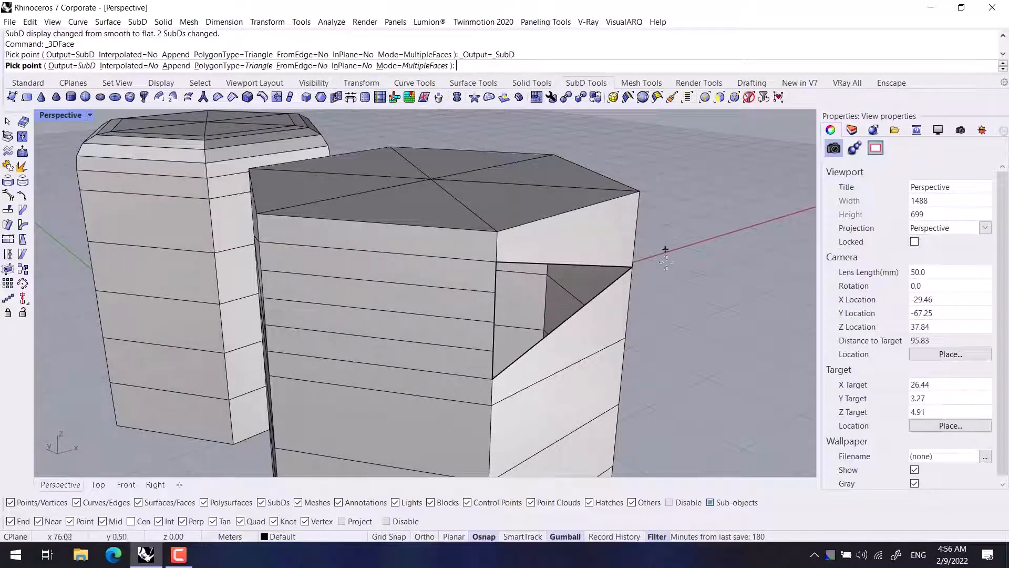
pyautogui.press('Escape')
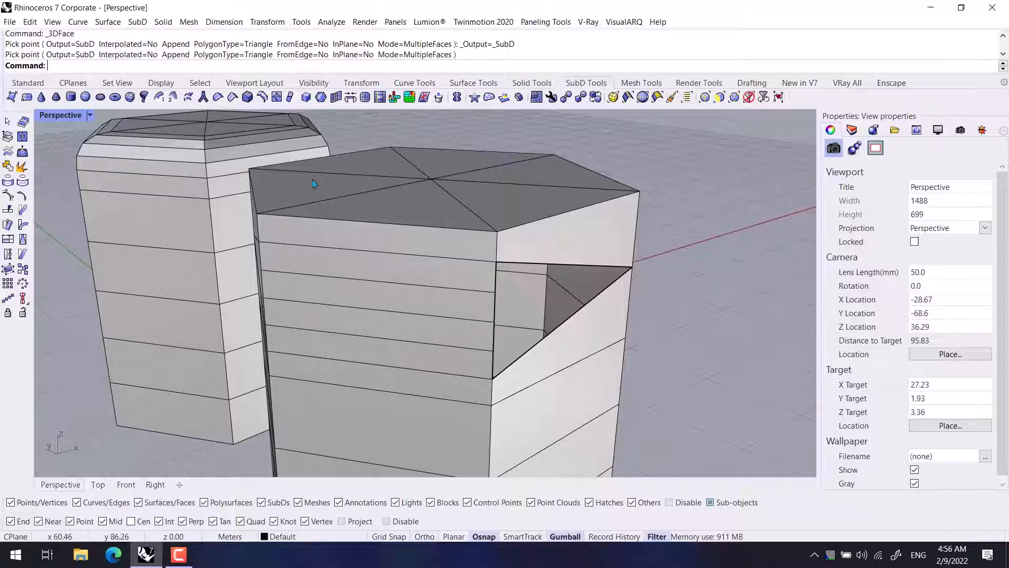
# Fill the opening beside the single-edge bevel on the right cylinder with two appended faces, using AppendFace with PolygonType set to Quad
pyautogui.write('APend')
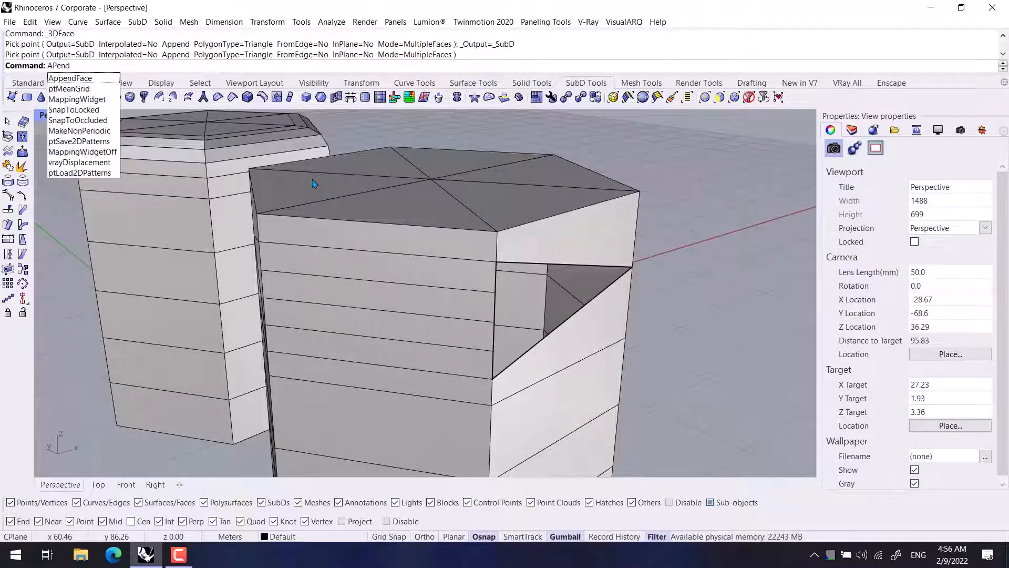
pyautogui.press('Return')
pyautogui.moveTo(358, 254); pyautogui.dragTo(441, 300, button='right')
pyautogui.click(420, 277)
pyautogui.scroll(4, 453, 283)
pyautogui.rightClick(453, 283)
pyautogui.click(179, 67)
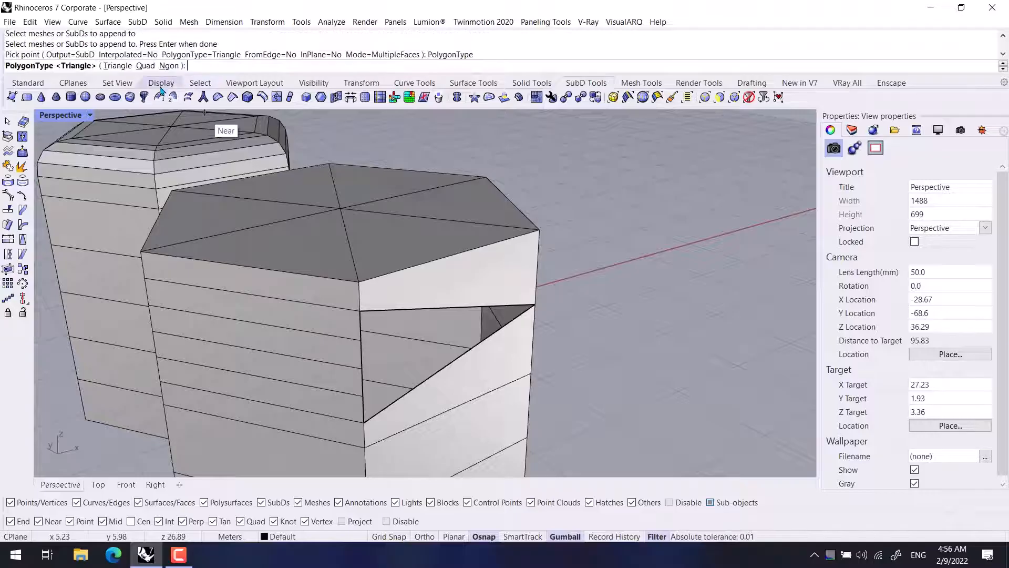
pyautogui.click(143, 66)
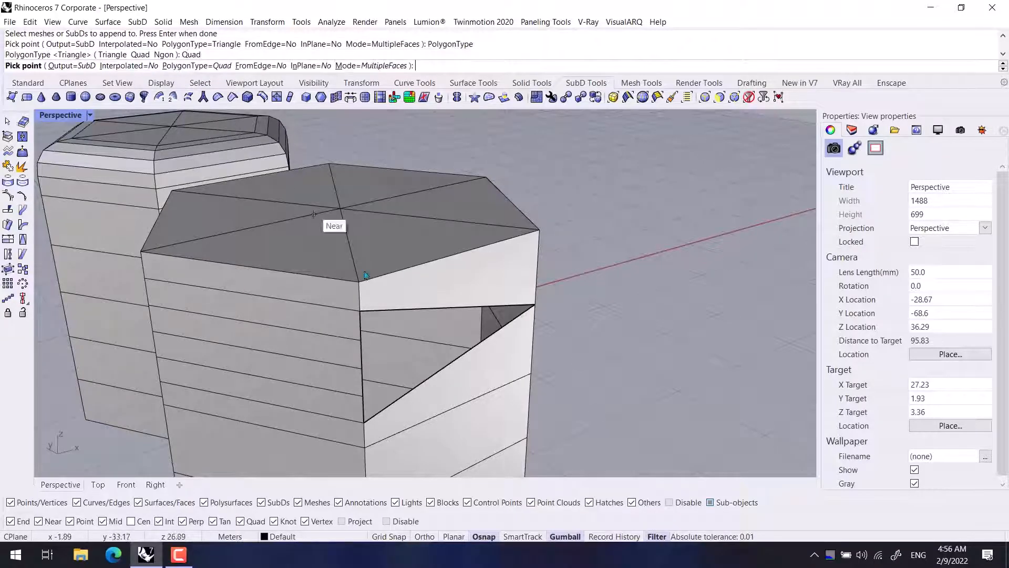
pyautogui.click(360, 311)
pyautogui.click(533, 305)
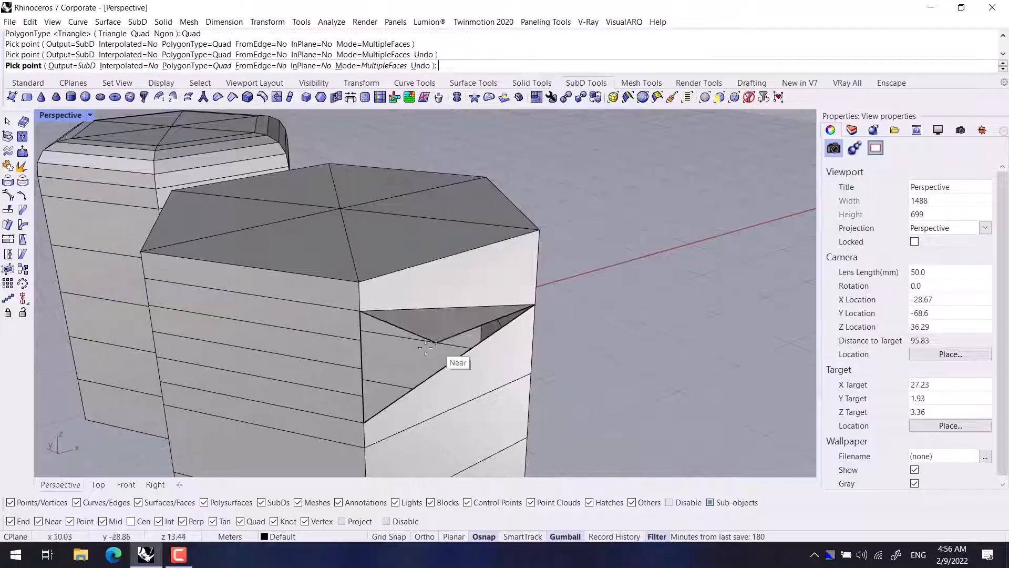
pyautogui.click(363, 372)
pyautogui.click(362, 369)
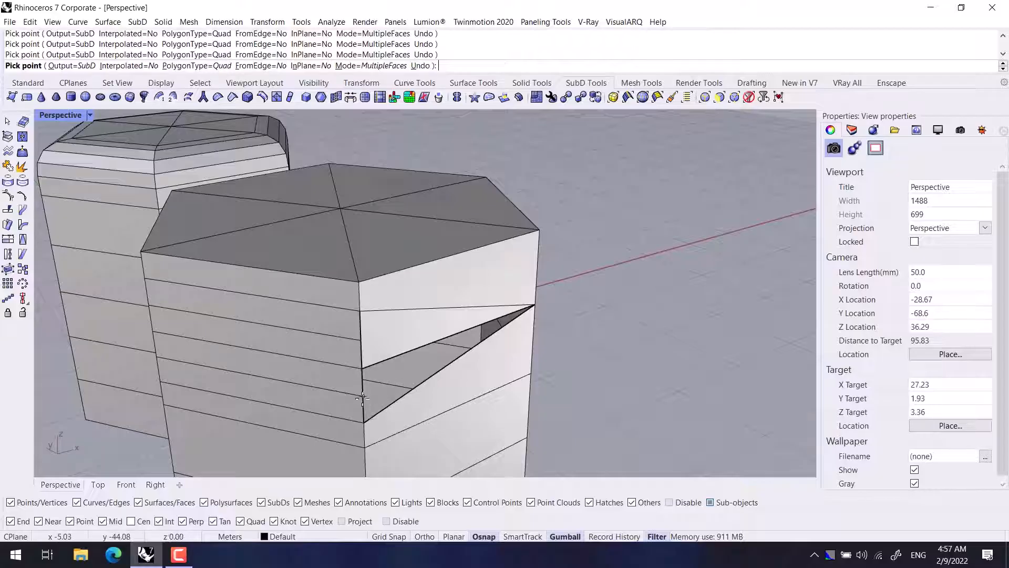
pyautogui.click(535, 305)
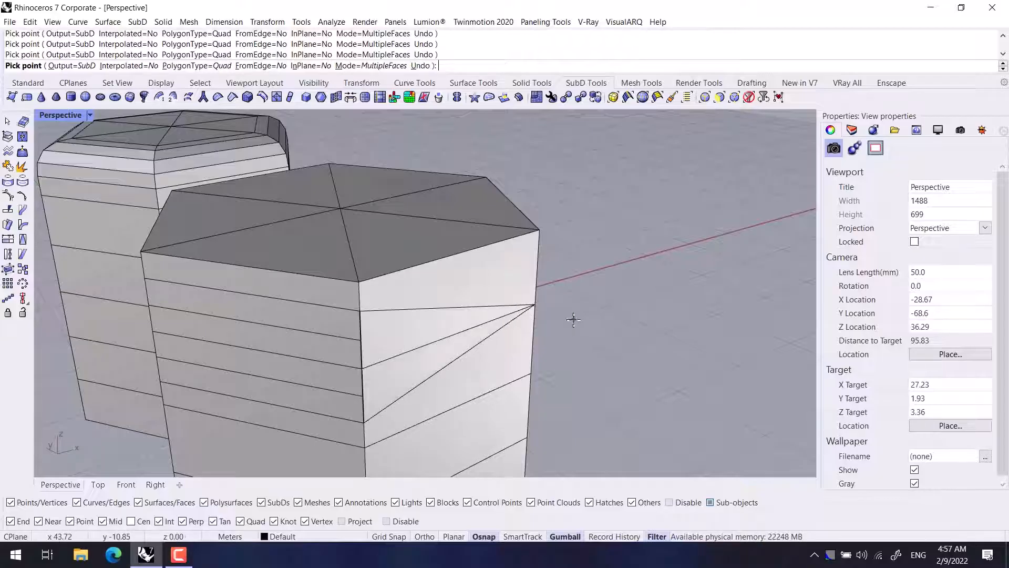
pyautogui.rightClick(578, 326)
# Examine the appended faces on the right cylinder in smooth SubD display
pyautogui.scroll(-8, 639, 334)
pyautogui.moveTo(581, 376); pyautogui.dragTo(486, 368, button='right')
pyautogui.press('Tab')
pyautogui.scroll(4, 466, 324)
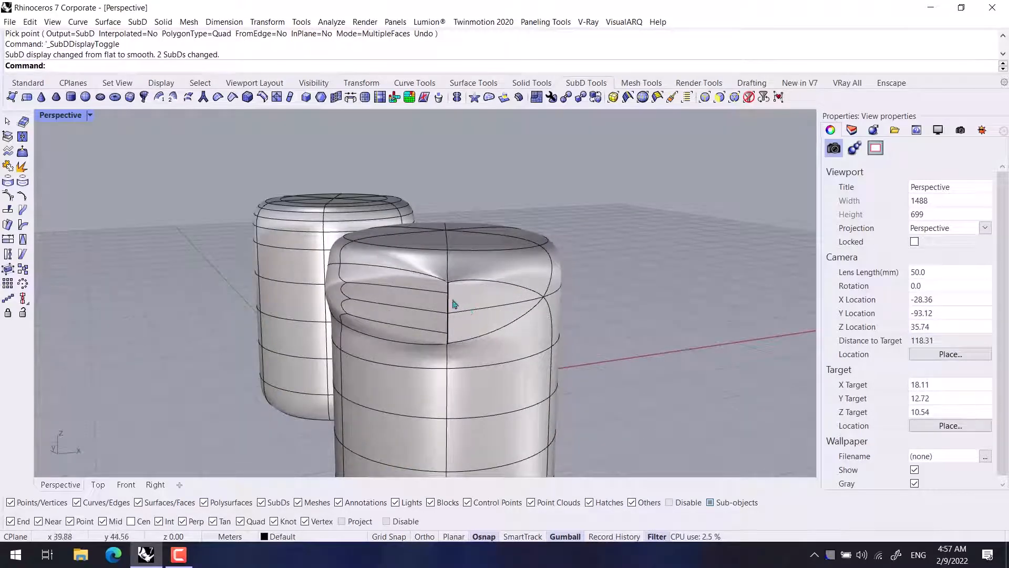
pyautogui.keyDown('ctrl'); pyautogui.keyDown('shift'); pyautogui.click(476, 301); pyautogui.keyUp('shift'); pyautogui.keyUp('ctrl')
pyautogui.click(633, 311)
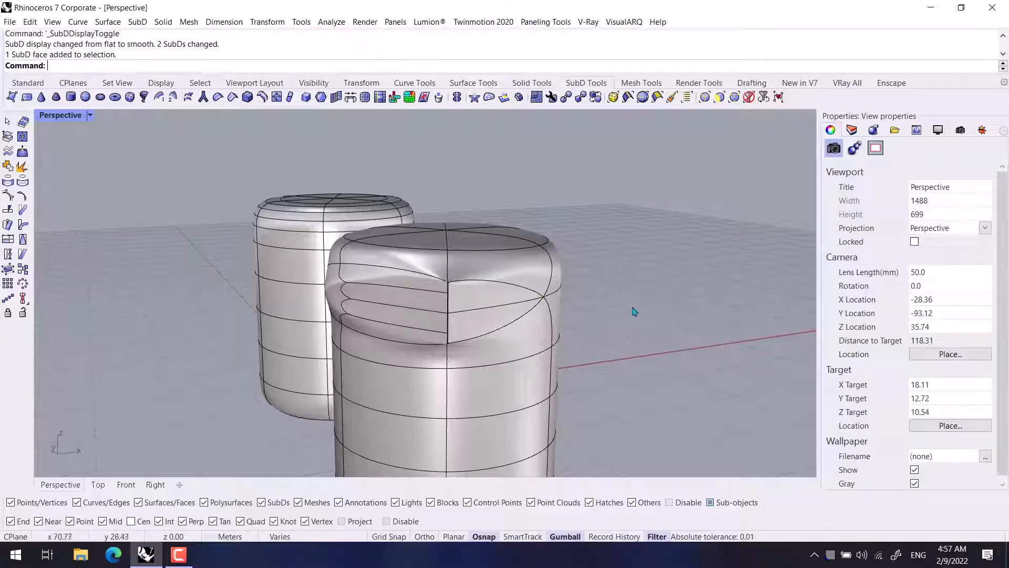
pyautogui.click(531, 337)
pyautogui.press('Escape')
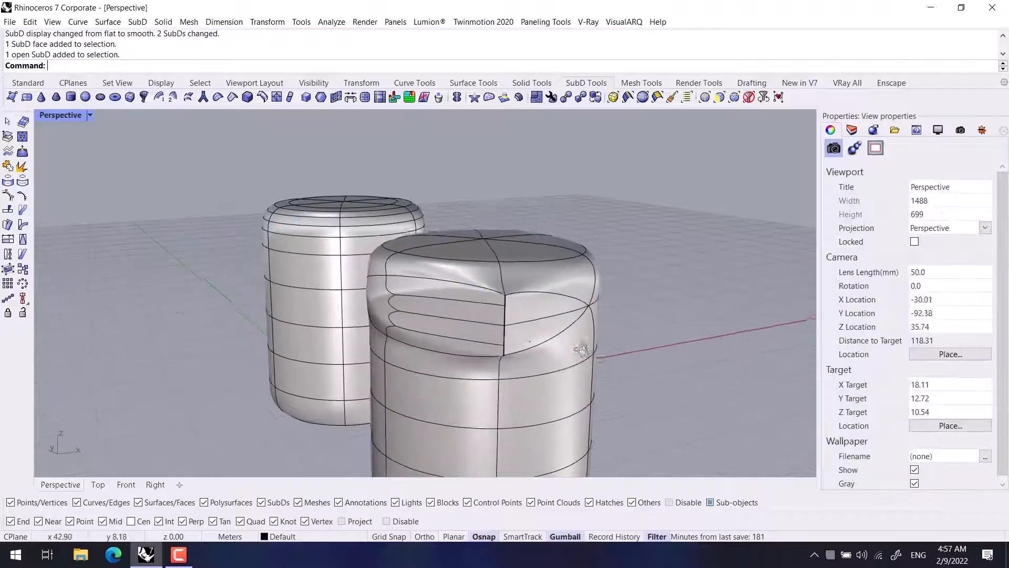
# Try RemoveCrease on the vertical edges between the bevel strips and the appended faces
pyautogui.scroll(5, 508, 318)
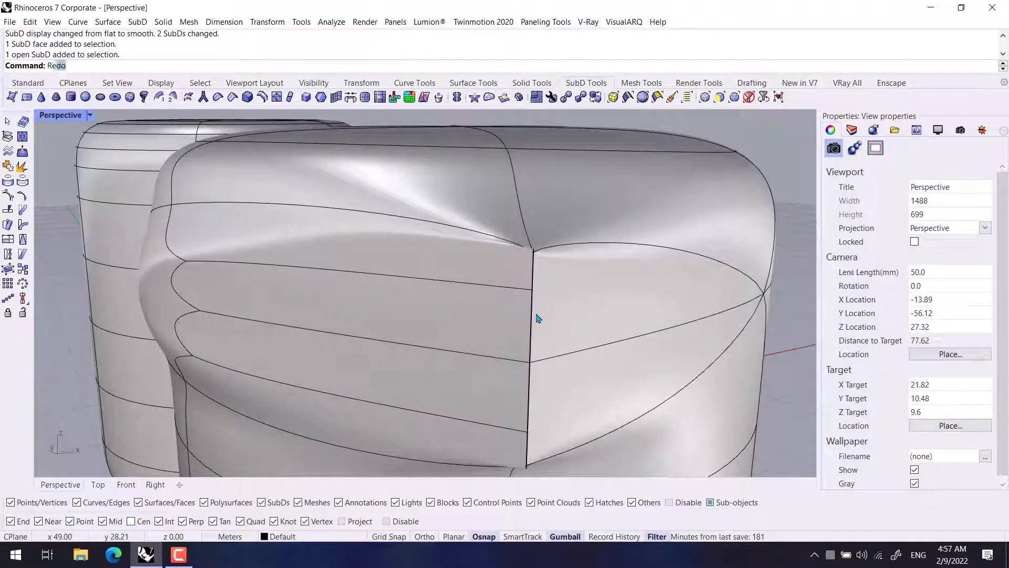
pyautogui.write('moveCrease')
pyautogui.press('Return')
pyautogui.click(527, 405)
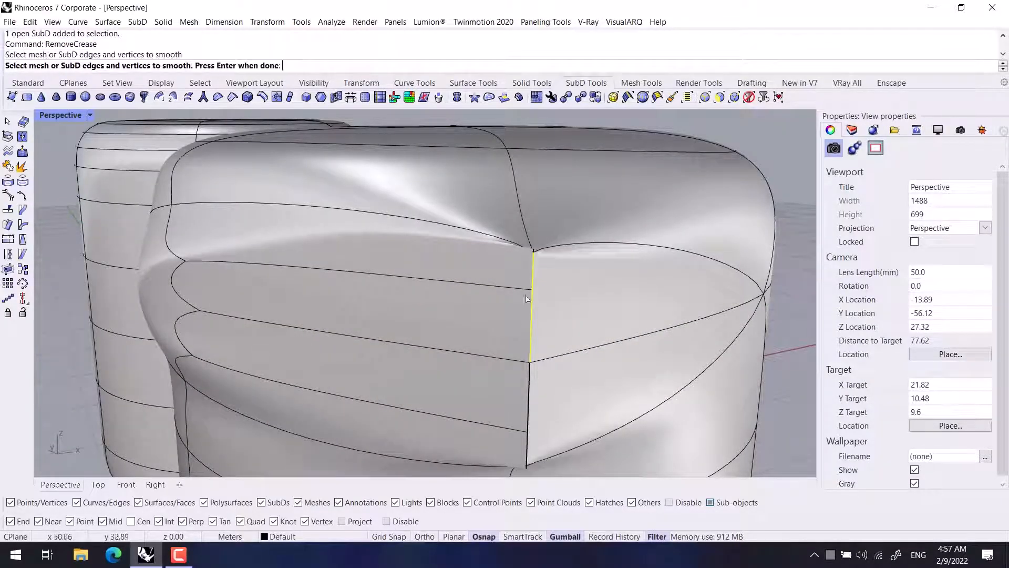
pyautogui.press('Return')
# Undo the appended faces and the deletion of the many-sided face on the right cylinder
pyautogui.scroll(-5, 530, 408)
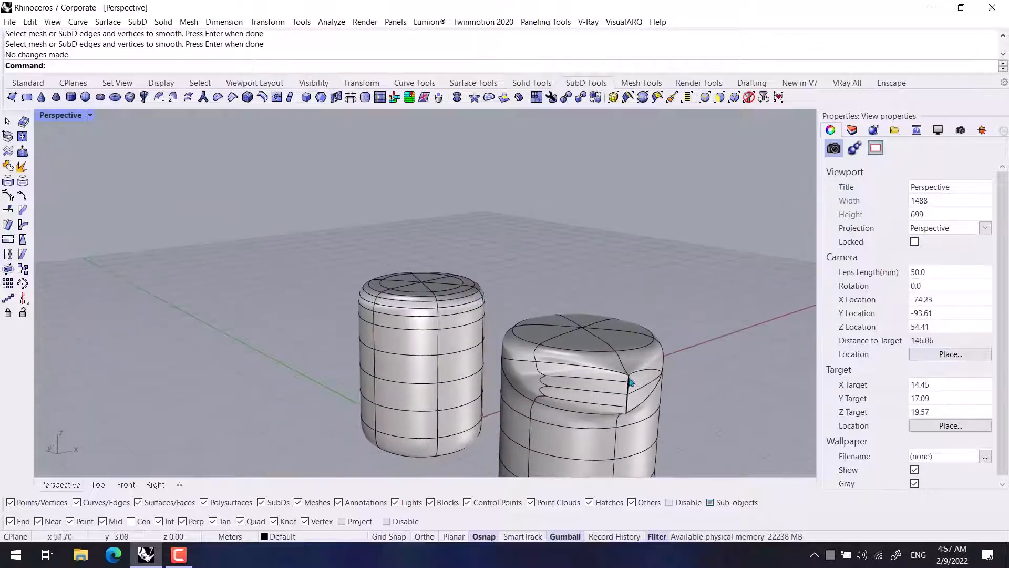
pyautogui.scroll(2, 635, 406)
pyautogui.scroll(4, 613, 386)
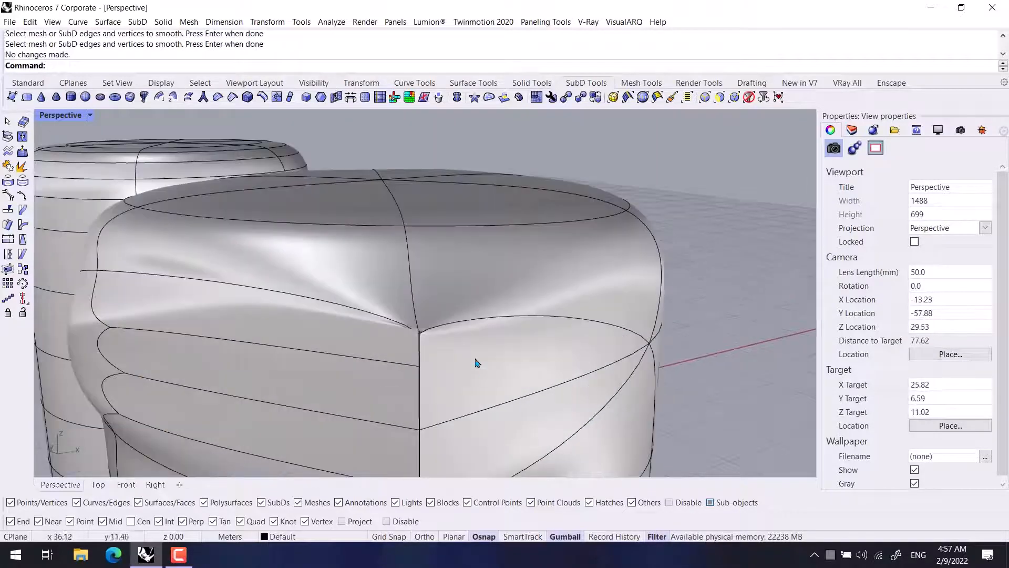
pyautogui.hotkey('ctrl', 'z')
pyautogui.scroll(-2, 438, 358)
pyautogui.scroll(3, 441, 339)
pyautogui.hotkey('ctrl', 'z')
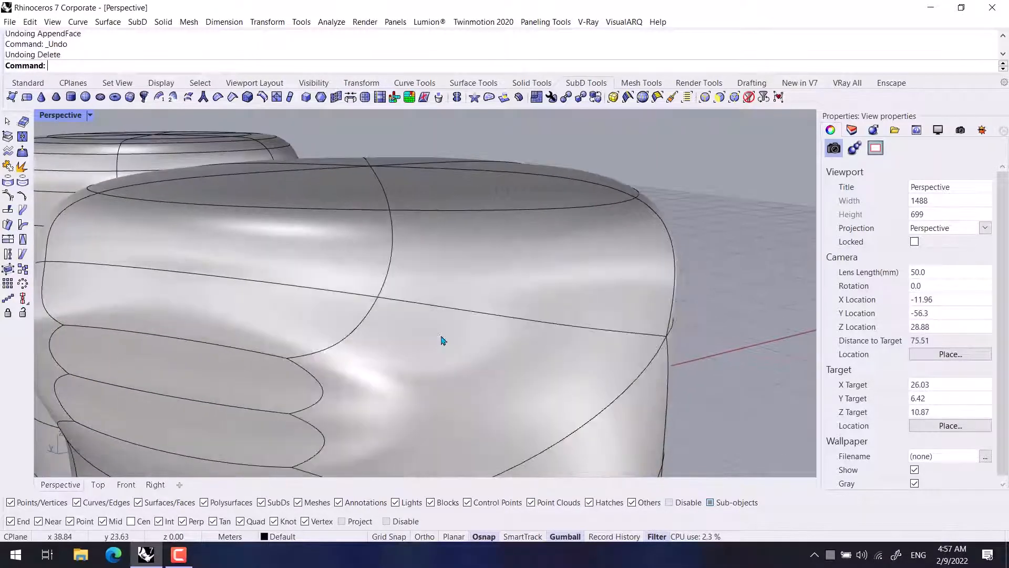
pyautogui.scroll(-8, 442, 339)
pyautogui.moveTo(423, 375); pyautogui.dragTo(472, 342, button='right')
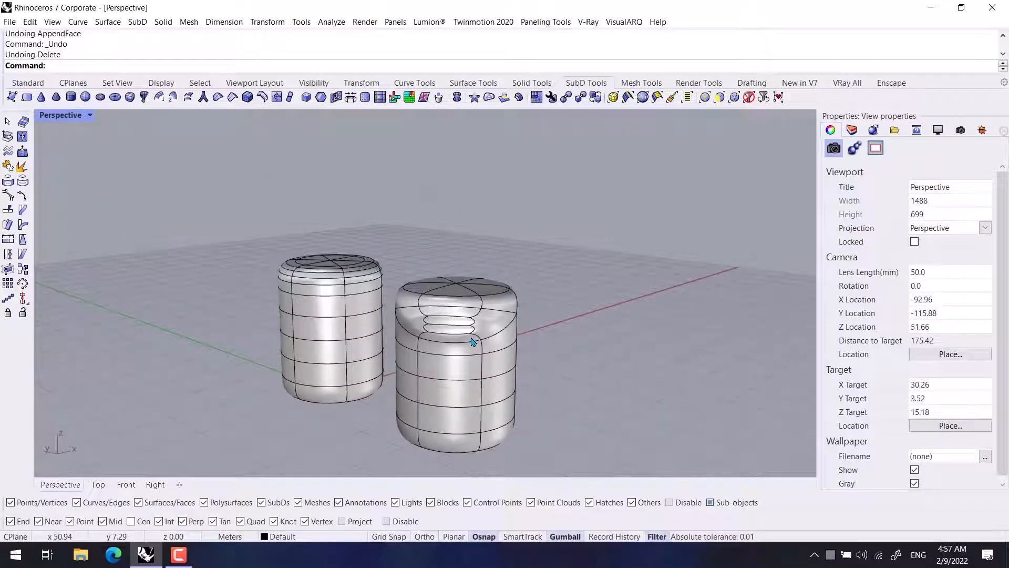
# Use InsertPoint to split the many-sided face from its far corner to two intermediate bevel vertices, and check it in smooth display
pyautogui.scroll(8, 488, 271)
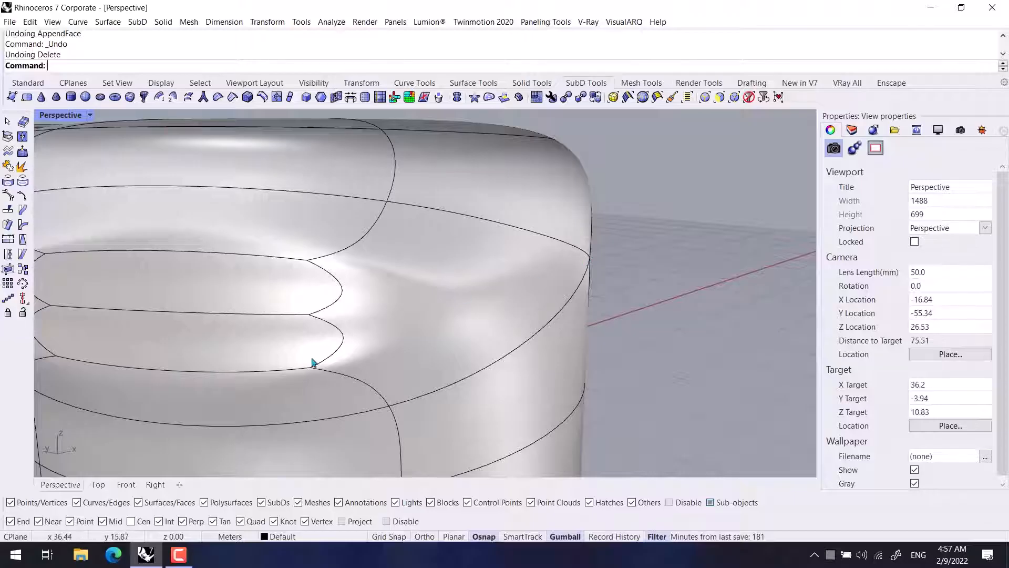
pyautogui.keyDown('shift'); pyautogui.moveTo(329, 354); pyautogui.dragTo(370, 337, button='right'); pyautogui.keyUp('shift')
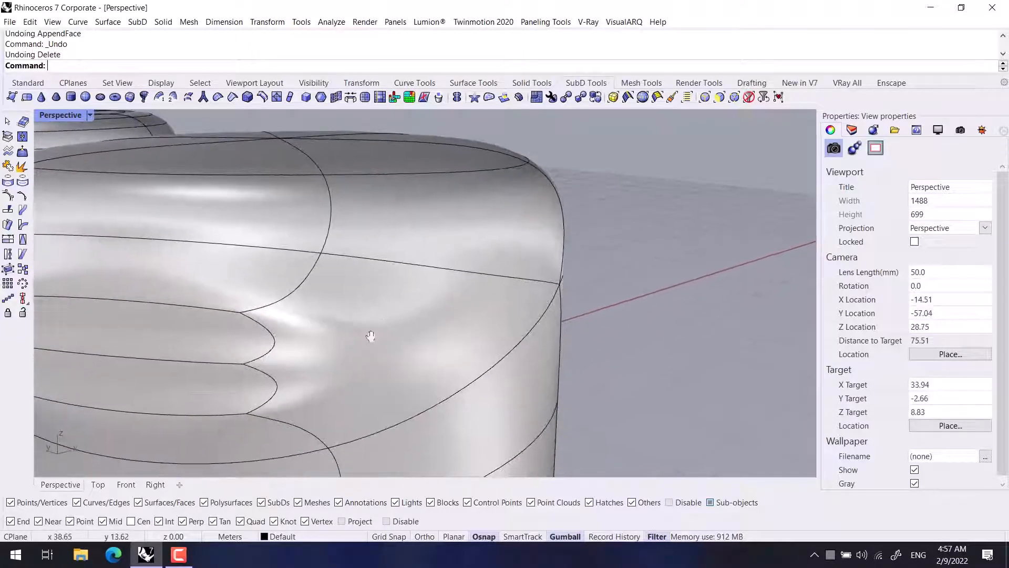
pyautogui.click(277, 98)
pyautogui.press('Tab')
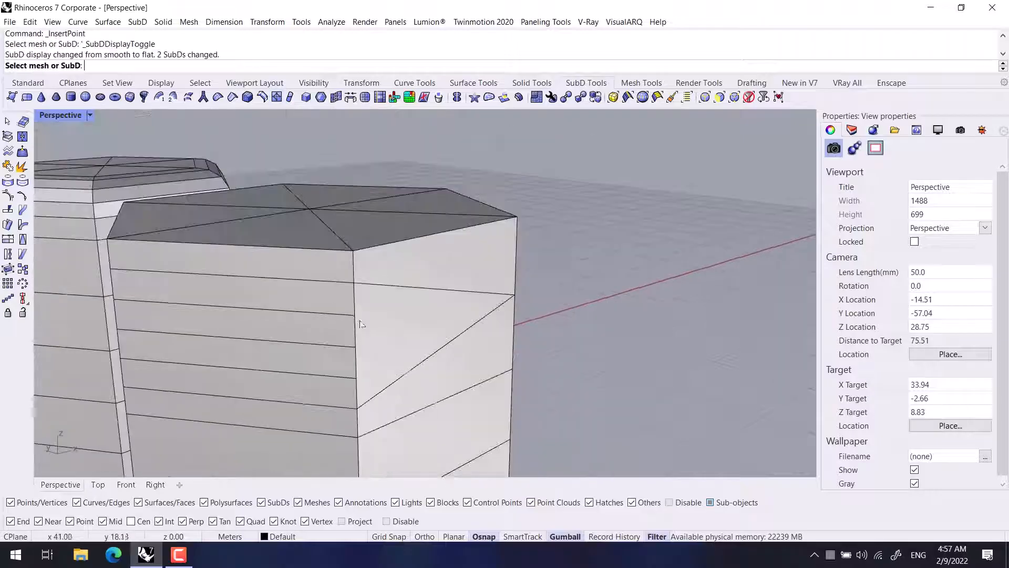
pyautogui.click(359, 317)
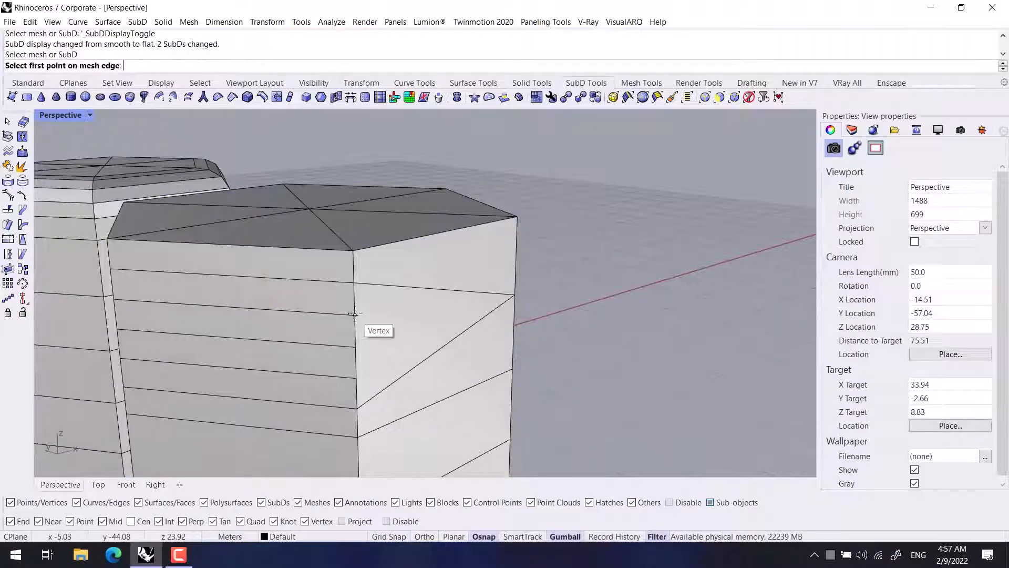
pyautogui.click(514, 295)
pyautogui.click(355, 315)
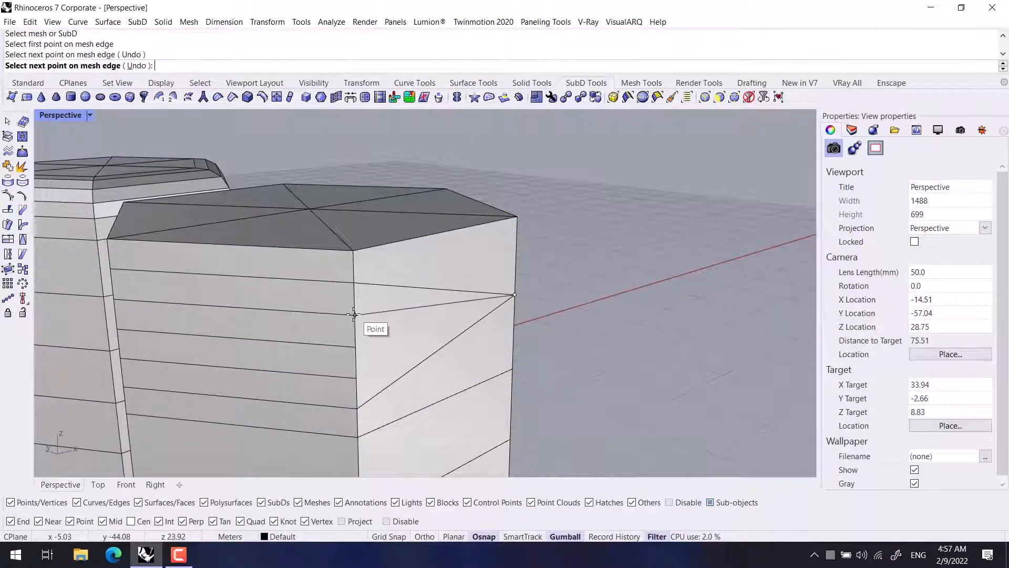
pyautogui.click(355, 361)
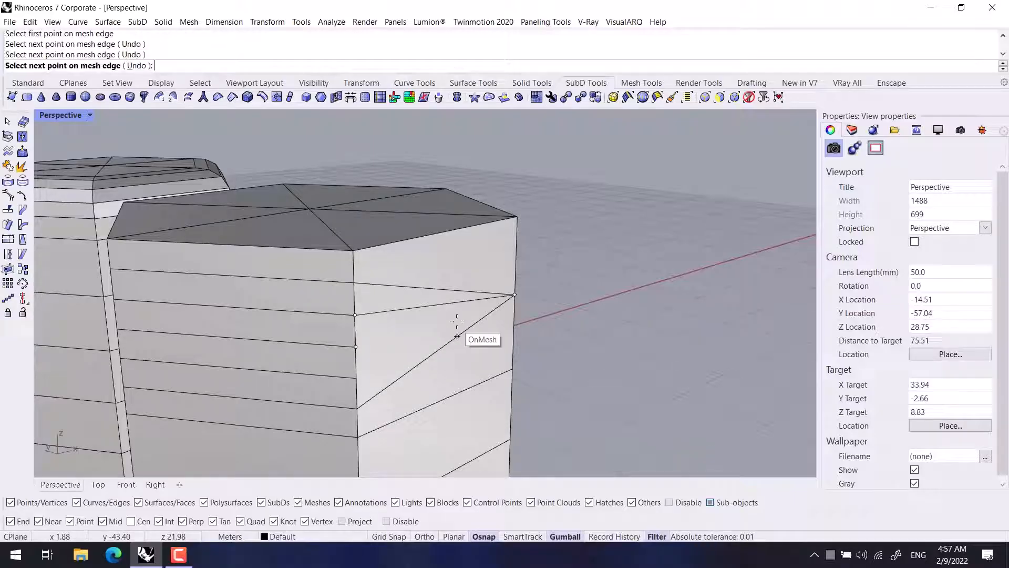
pyautogui.click(515, 294)
pyautogui.press('Return')
pyautogui.press('Tab')
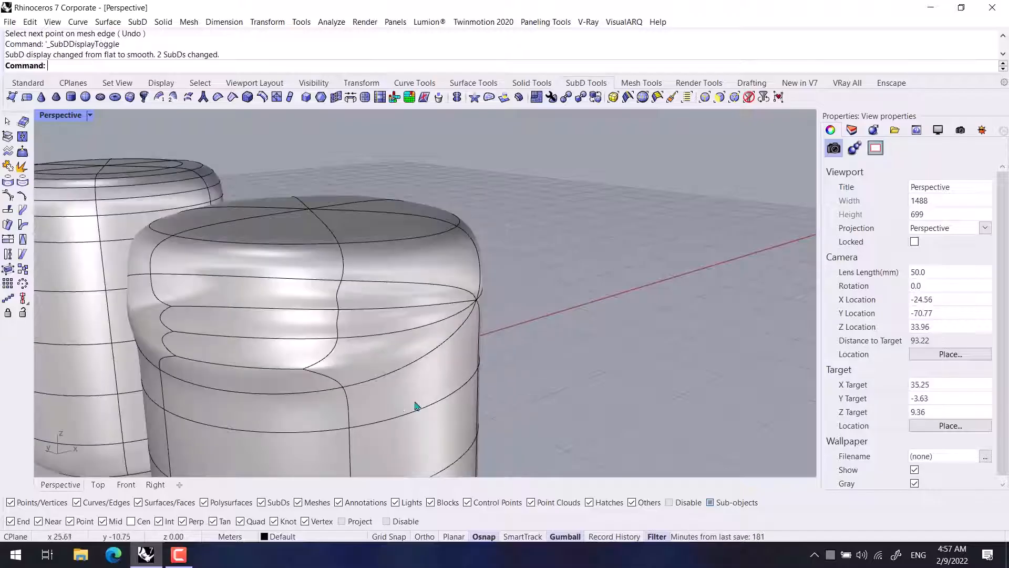
pyautogui.scroll(-2, 374, 387)
pyautogui.moveTo(375, 387); pyautogui.dragTo(398, 391, button='right')
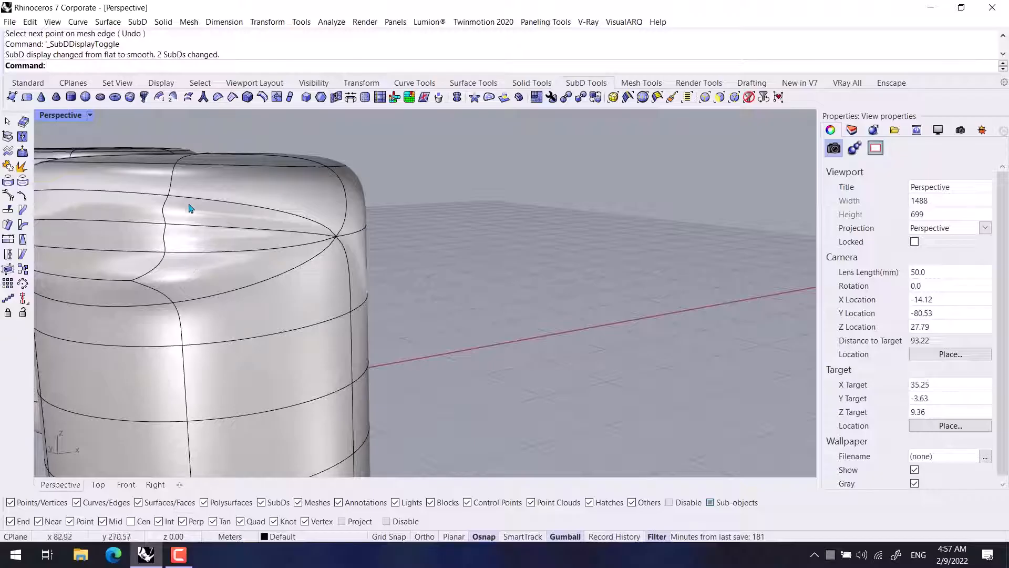
# In flat display, split the many-sided face at the bevel's other end from its far corner to the middle bevel vertex with InsertPoint
pyautogui.press('Tab')
pyautogui.scroll(-4, 210, 295)
pyautogui.moveTo(209, 294); pyautogui.dragTo(379, 307, button='right')
pyautogui.keyDown('shift'); pyautogui.moveTo(599, 268); pyautogui.dragTo(435, 280, button='right'); pyautogui.keyUp('shift')
pyautogui.rightClick(490, 270)
pyautogui.scroll(6, 490, 270)
pyautogui.click(431, 298)
pyautogui.scroll(-4, 430, 298)
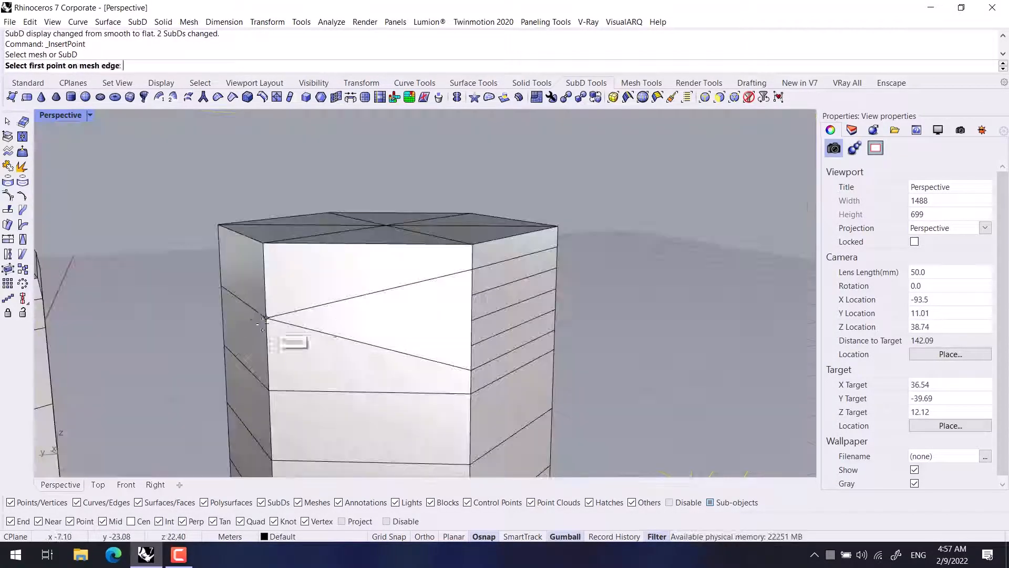
pyautogui.click(266, 317)
pyautogui.click(474, 319)
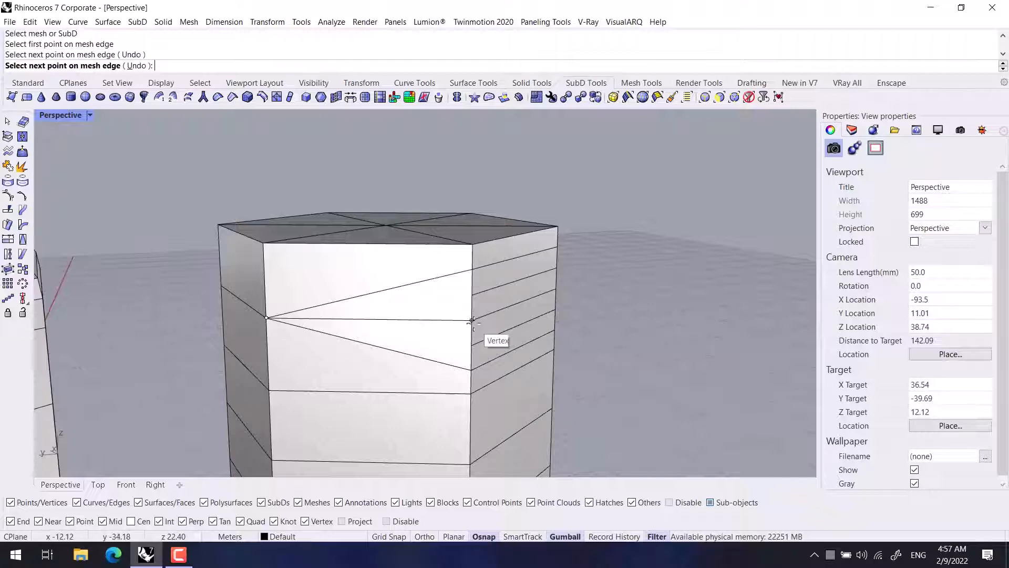
pyautogui.rightClick(498, 333)
# Delete the upper of the two inserted edges on the first split face, keeping the edge to the middle bevel vertex
pyautogui.scroll(-6, 498, 333)
pyautogui.moveTo(476, 347); pyautogui.dragTo(390, 353, button='right')
pyautogui.scroll(5, 391, 353)
pyautogui.click(343, 338)
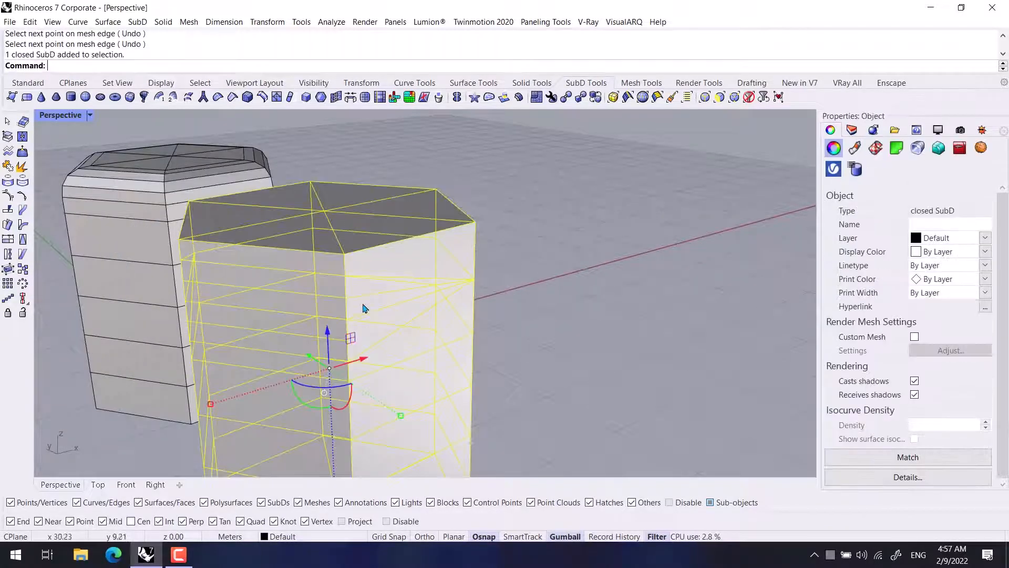
pyautogui.click(536, 286)
pyautogui.click(383, 298)
pyautogui.press('Delete')
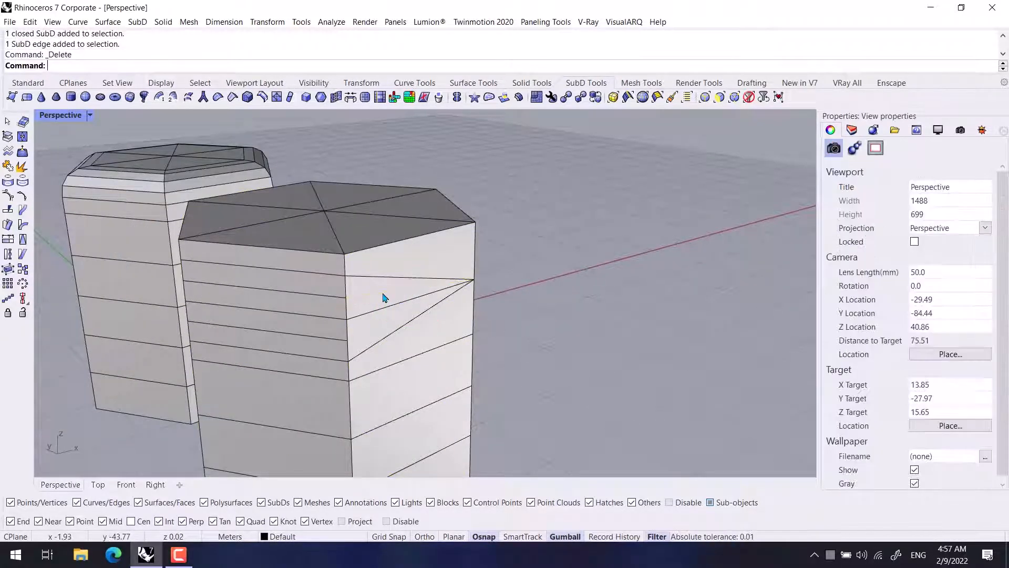
# Inspect the split faces at both ends of the bevel in smooth SubD display
pyautogui.moveTo(367, 299); pyautogui.dragTo(401, 295, button='right')
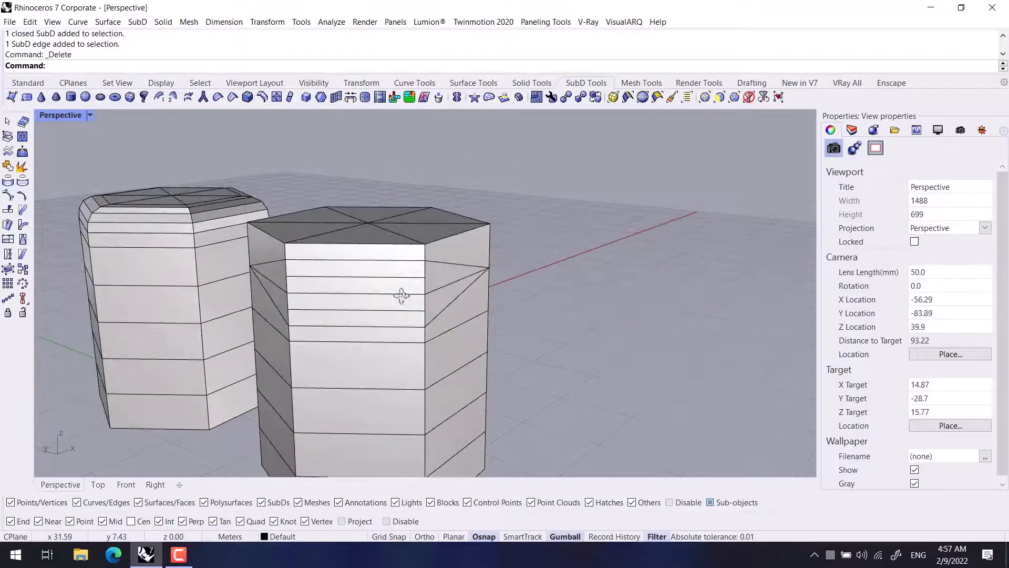
pyautogui.press('Tab')
pyautogui.moveTo(529, 306); pyautogui.dragTo(541, 243, button='right')
pyautogui.scroll(3, 576, 260)
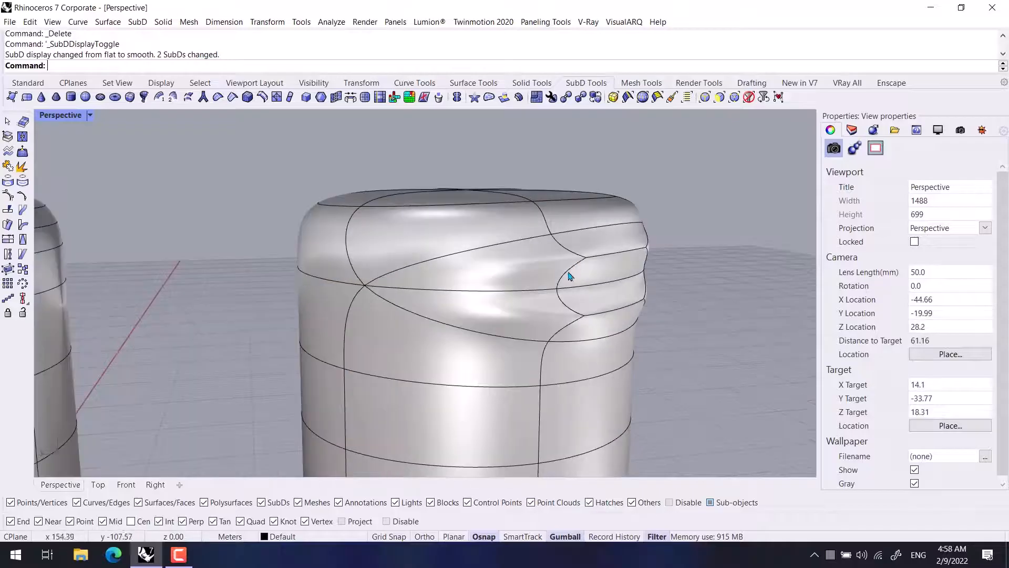
pyautogui.moveTo(568, 277); pyautogui.dragTo(541, 292, button='right')
pyautogui.scroll(-4, 583, 310)
# Undo the last two deletions on the right cylinder
pyautogui.hotkey('ctrl', 'z')
pyautogui.hotkey('ctrl', 'z')
pyautogui.moveTo(524, 409); pyautogui.dragTo(560, 374, button='right')
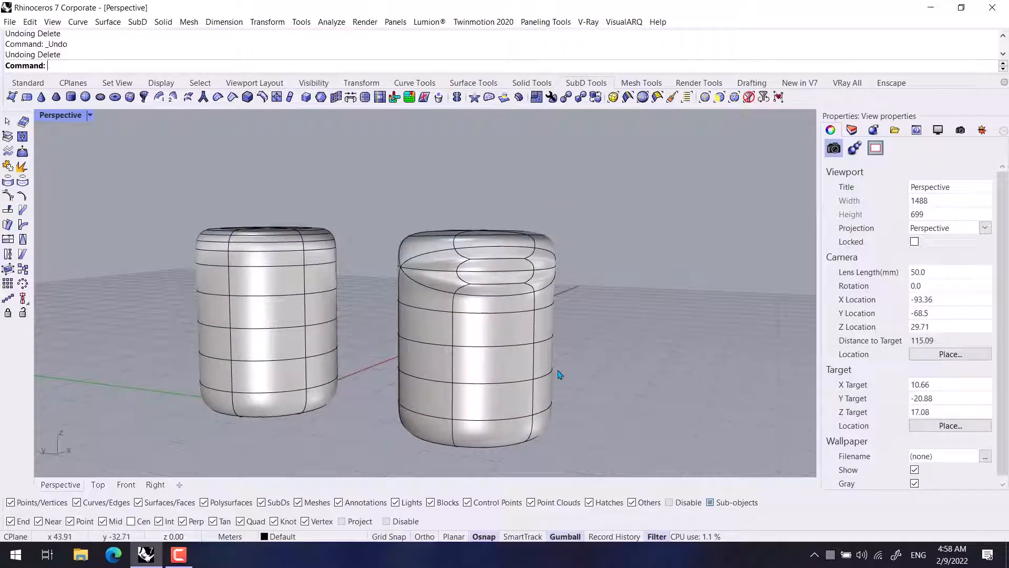
# Delete one triangular face from the right cylinder's top and show the SubDs in flat display
pyautogui.keyDown('ctrl'); pyautogui.keyDown('shift'); pyautogui.click(493, 321); pyautogui.keyUp('shift'); pyautogui.keyUp('ctrl')
pyautogui.moveTo(494, 321); pyautogui.dragTo(526, 383, button='right')
pyautogui.click(473, 246)
pyautogui.moveTo(473, 250); pyautogui.dragTo(529, 342, button='right')
pyautogui.scroll(6, 488, 314)
pyautogui.keyDown('ctrl'); pyautogui.keyDown('shift'); pyautogui.click(488, 295); pyautogui.keyUp('shift'); pyautogui.keyUp('ctrl')
pyautogui.press('Delete')
pyautogui.press('Tab')
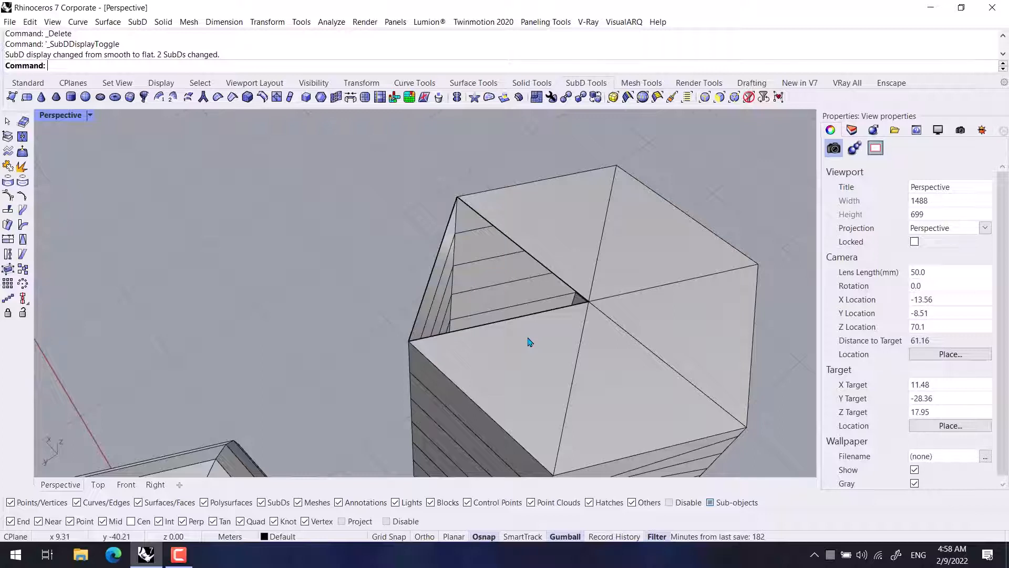
pyautogui.write('nde')
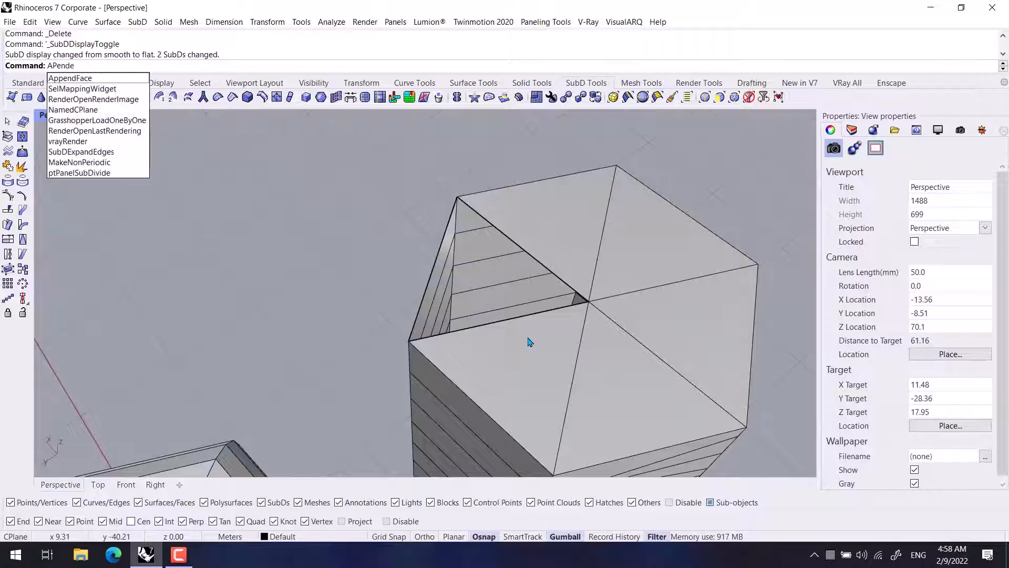
pyautogui.press('Down')
pyautogui.press('Return')
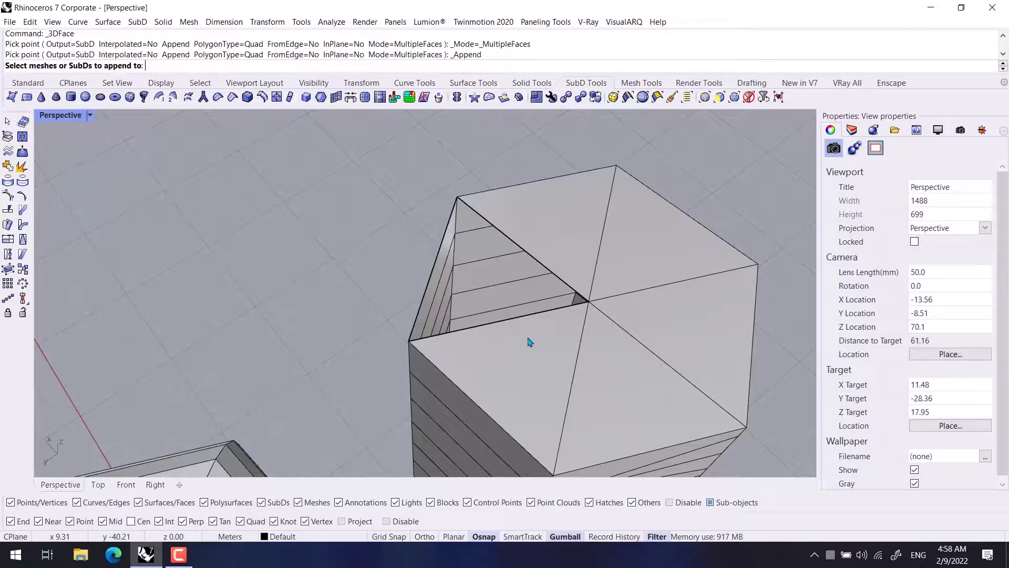
pyautogui.click(563, 226)
pyautogui.press('Return')
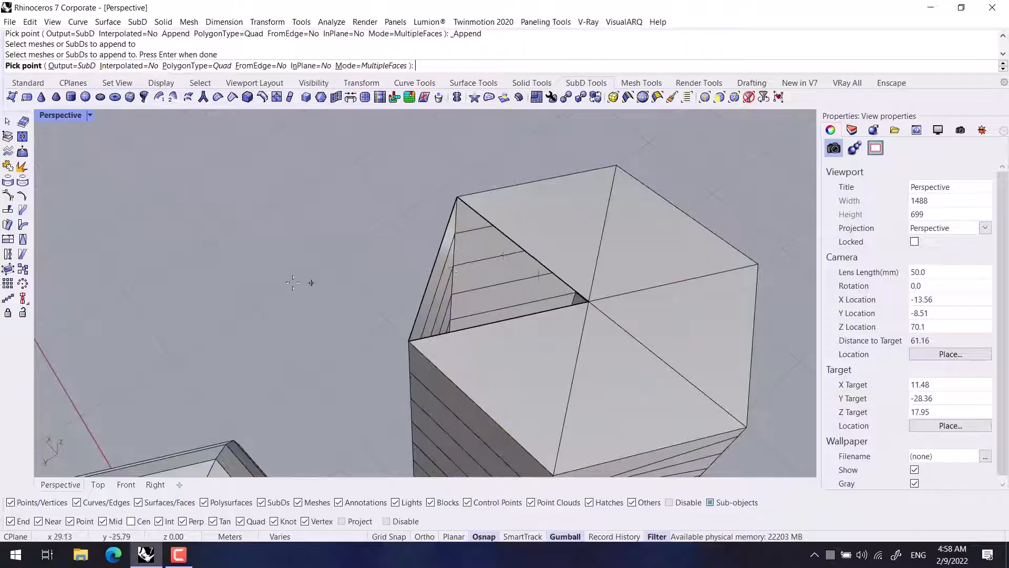
pyautogui.moveTo(293, 282); pyautogui.dragTo(292, 262, button='right')
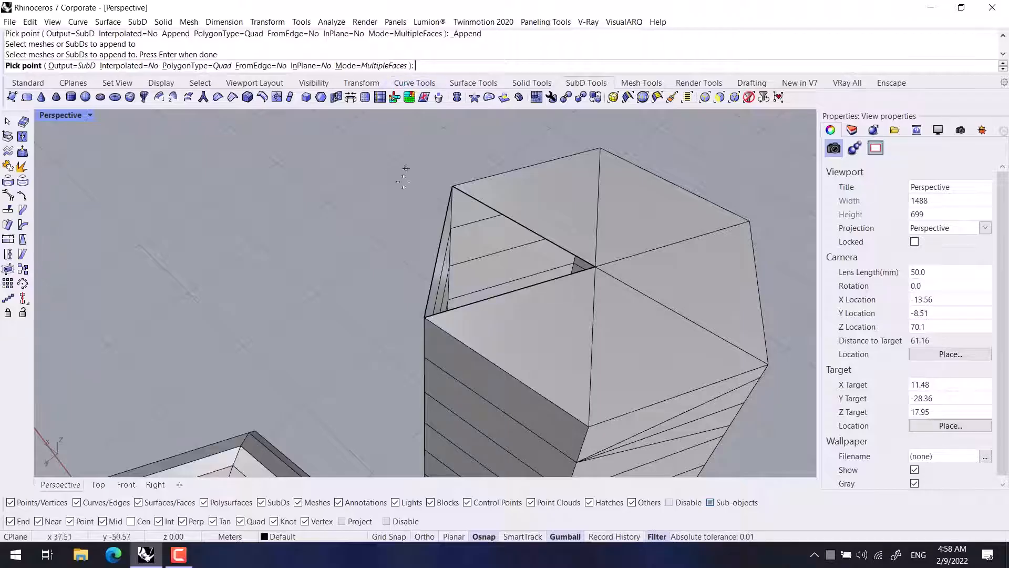
pyautogui.press('Escape')
# Delete both SubD cylinders from the scene
pyautogui.scroll(-9, 375, 243)
pyautogui.moveTo(389, 245); pyautogui.dragTo(381, 212, button='right')
pyautogui.keyDown('ctrl'); pyautogui.keyDown('shift'); pyautogui.moveTo(561, 165); pyautogui.dragTo(147, 489); pyautogui.keyUp('shift'); pyautogui.keyUp('ctrl')
pyautogui.press('Delete')
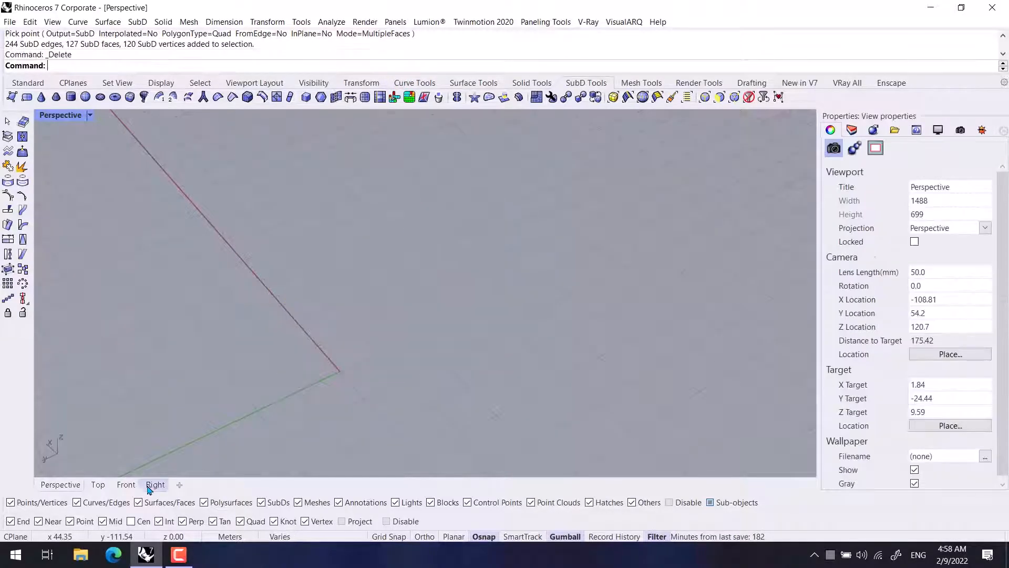
# Create a solid vertical SubD cylinder based at the origin, with 6 vertical faces, 6 faces around and Tri caps
pyautogui.moveTo(95, 279); pyautogui.dragTo(412, 340, button='right')
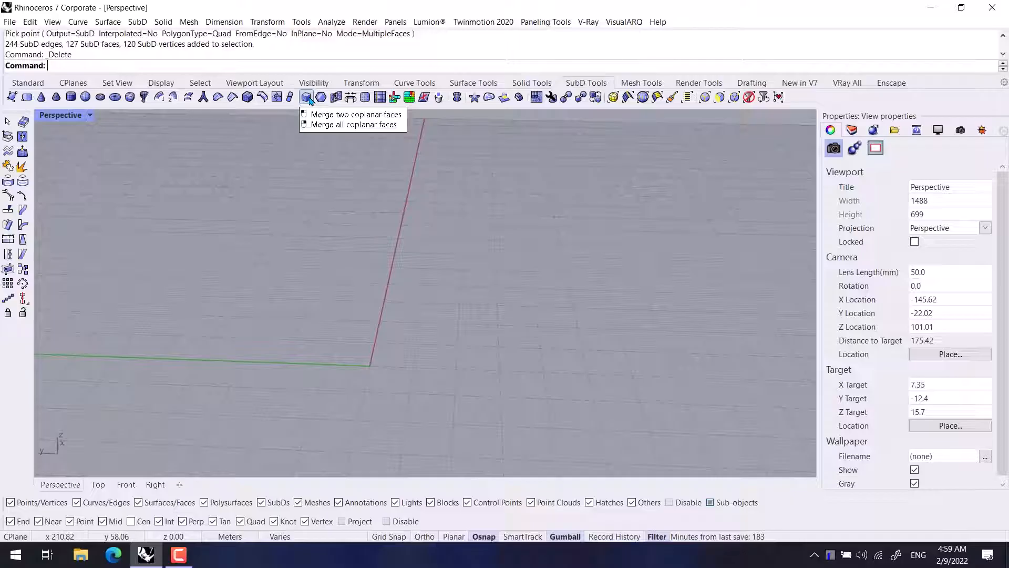
pyautogui.moveTo(368, 305); pyautogui.dragTo(342, 310, button='right')
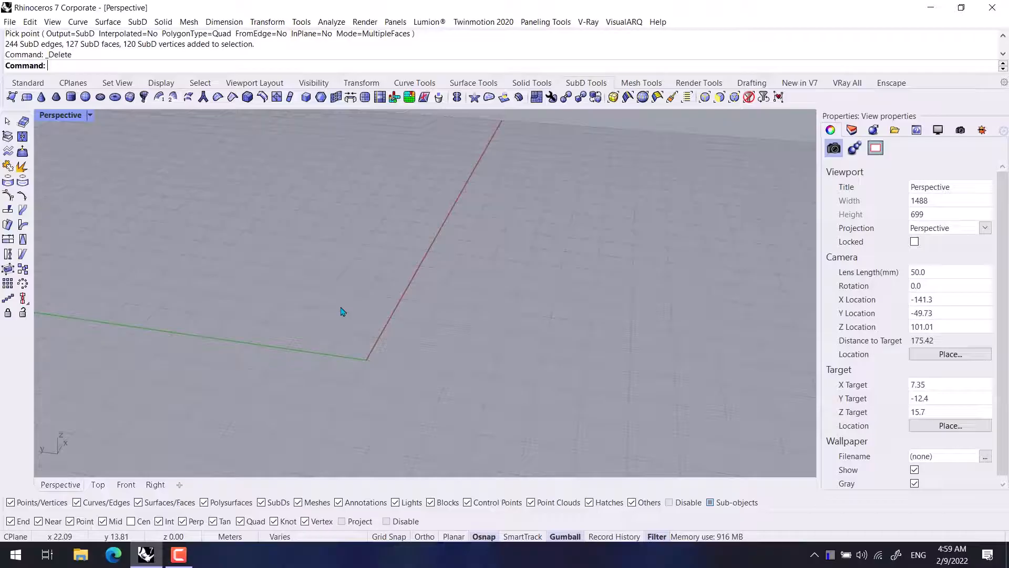
pyautogui.click(27, 97)
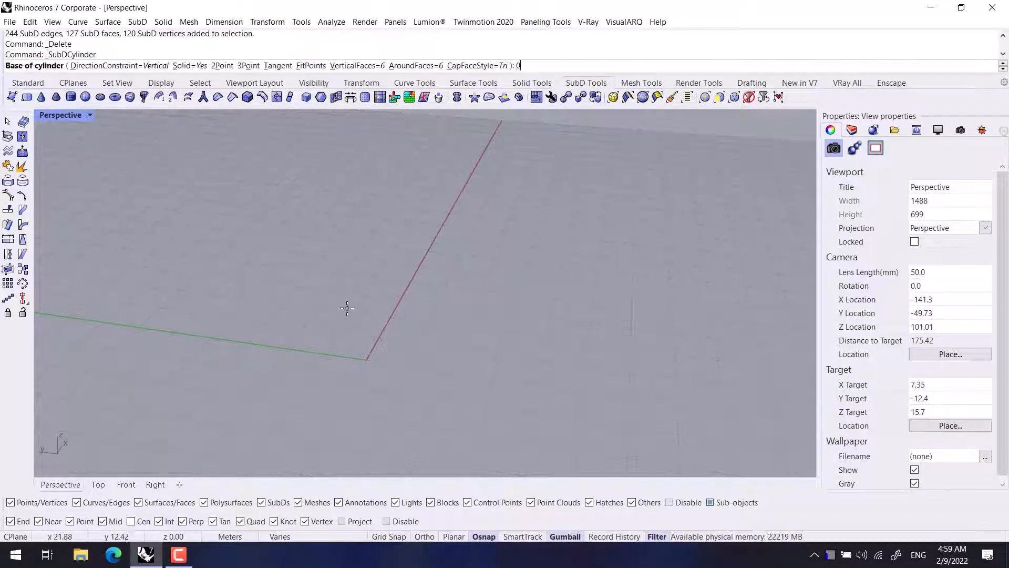
pyautogui.press('Return')
pyautogui.click(407, 357)
pyautogui.click(395, 234)
pyautogui.moveTo(395, 232); pyautogui.dragTo(514, 281, button='right')
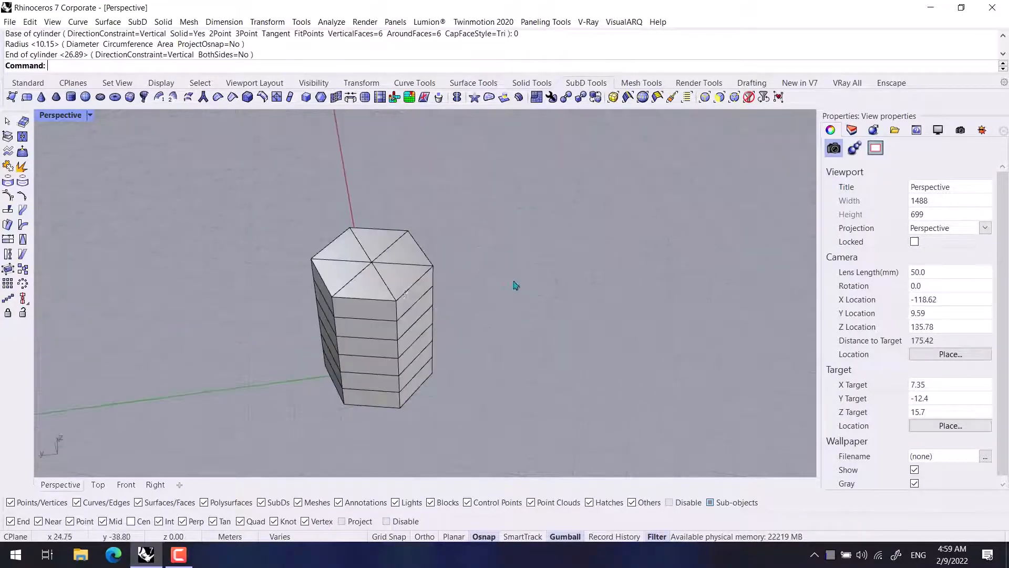
pyautogui.scroll(6, 399, 288)
pyautogui.moveTo(399, 274); pyautogui.dragTo(440, 273, button='right')
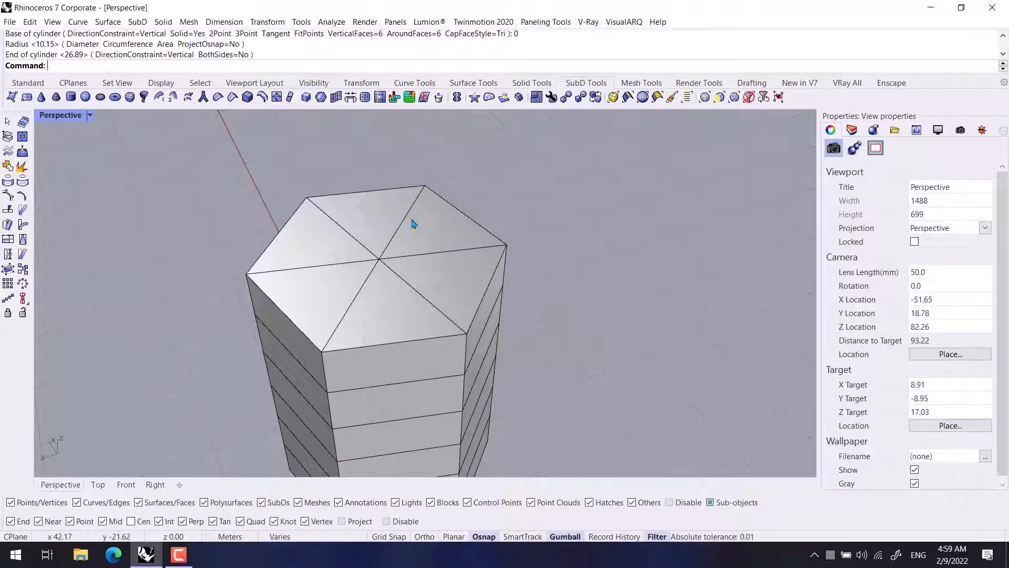
pyautogui.moveTo(438, 213); pyautogui.dragTo(427, 302, button='right')
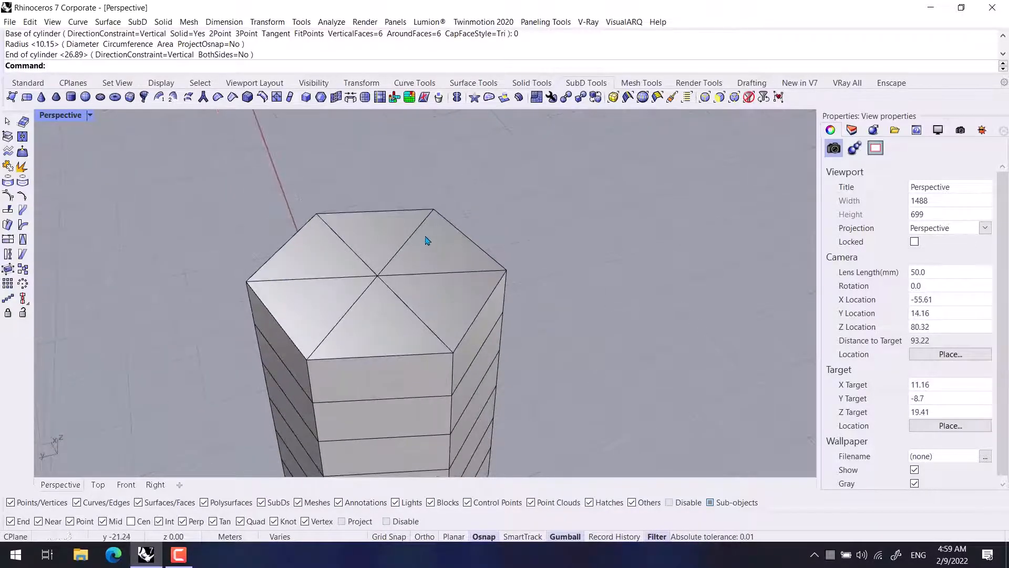
pyautogui.keyDown('ctrl'); pyautogui.keyDown('shift'); pyautogui.click(441, 257); pyautogui.keyUp('shift'); pyautogui.keyUp('ctrl')
pyautogui.keyDown('ctrl'); pyautogui.keyDown('shift'); pyautogui.click(452, 305); pyautogui.keyUp('shift'); pyautogui.keyUp('ctrl')
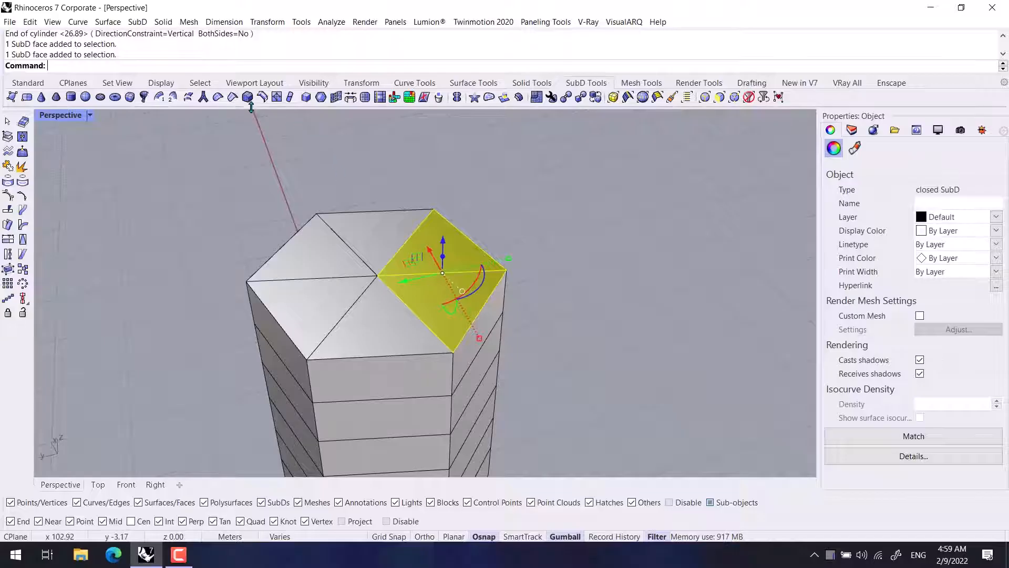
pyautogui.click(305, 97)
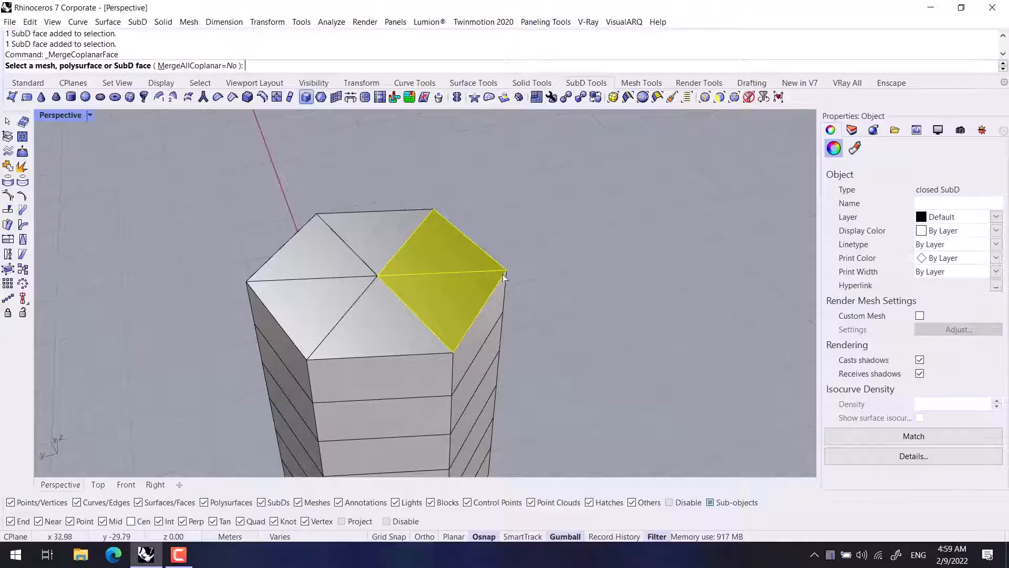
pyautogui.press('Escape')
# Merge two adjacent triangular faces on the cylinder's top cap with MergeCoplanarFace
pyautogui.rightClick(468, 292)
pyautogui.click(454, 289)
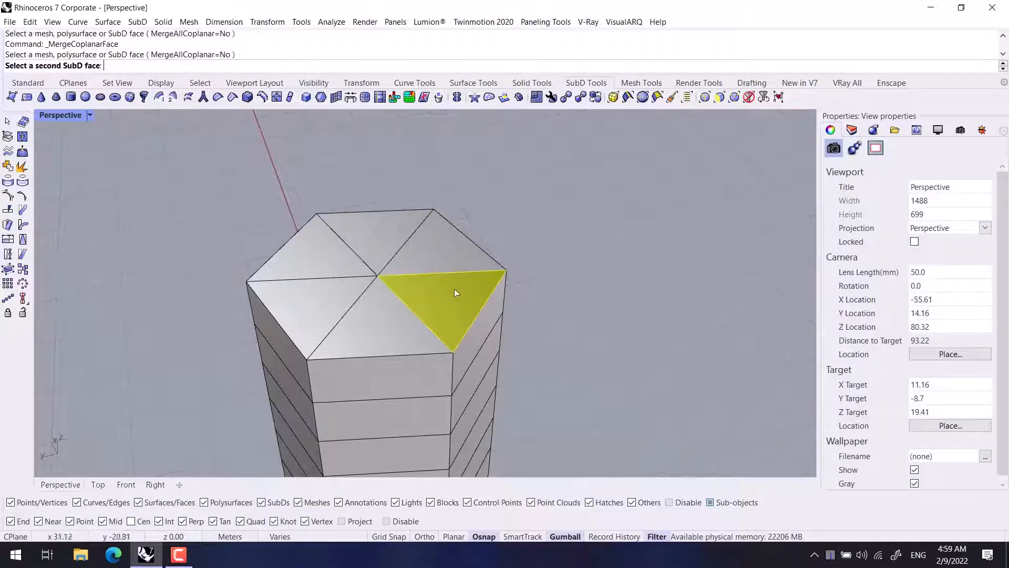
pyautogui.click(432, 251)
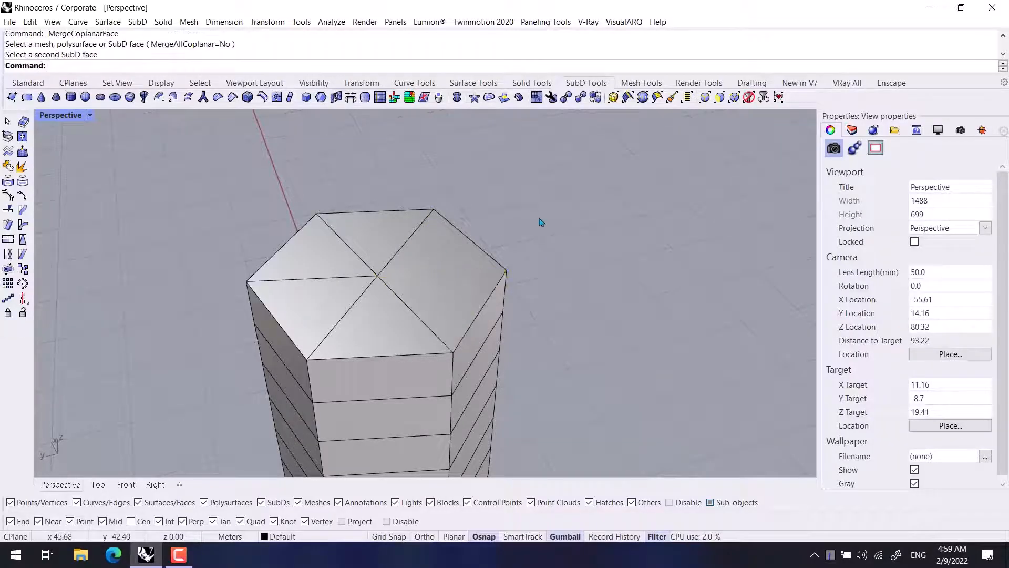
# Merge the second and third faces from the top on one side of the cylinder
pyautogui.scroll(-4, 434, 295)
pyautogui.keyDown('shift'); pyautogui.moveTo(447, 305); pyautogui.dragTo(455, 237, button='right'); pyautogui.keyUp('shift')
pyautogui.rightClick(435, 307)
pyautogui.click(415, 299)
pyautogui.click(406, 322)
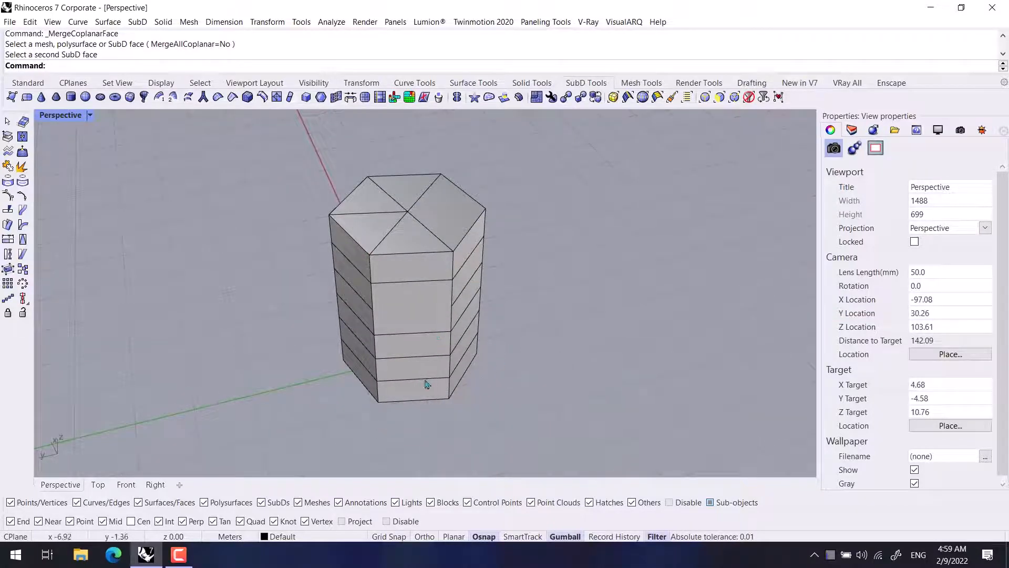
# Merge the fourth and fifth faces from the top on the neighbouring side of the cylinder
pyautogui.moveTo(426, 383); pyautogui.dragTo(410, 322, button='right')
pyautogui.rightClick(405, 329)
pyautogui.click(397, 338)
pyautogui.press('Escape')
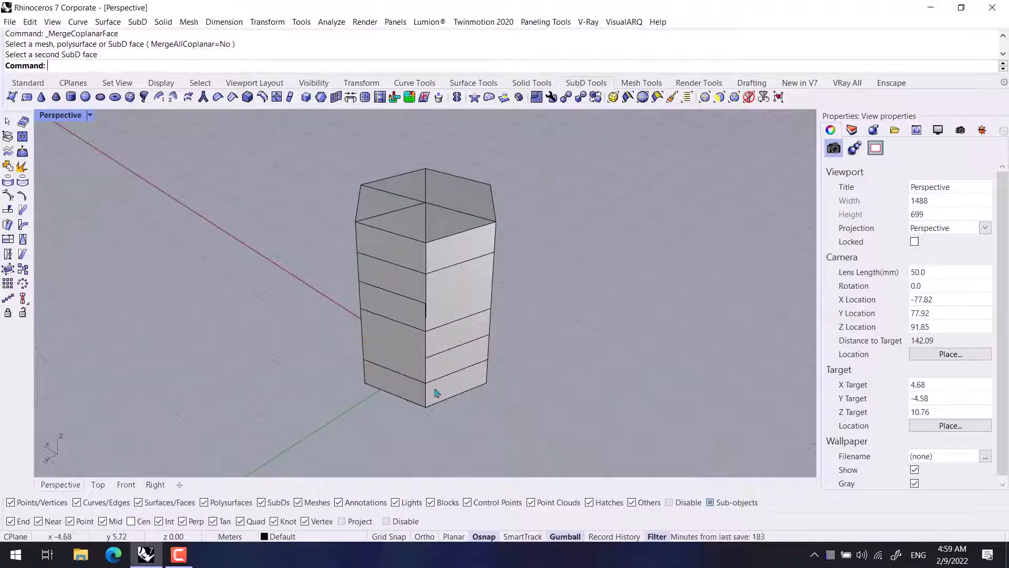
# Merge the fourth and fifth faces from the top on a third, still undivided-by-merging side of the cylinder
pyautogui.moveTo(484, 385); pyautogui.dragTo(435, 297, button='right')
pyautogui.press('Tab')
pyautogui.press('Tab')
pyautogui.rightClick(398, 313)
pyautogui.click(399, 311)
pyautogui.click(405, 336)
# Try to merge a side face of the cylinder with the non-coplanar face around its corner
pyautogui.rightClick(433, 293)
pyautogui.scroll(5, 432, 292)
pyautogui.click(385, 239)
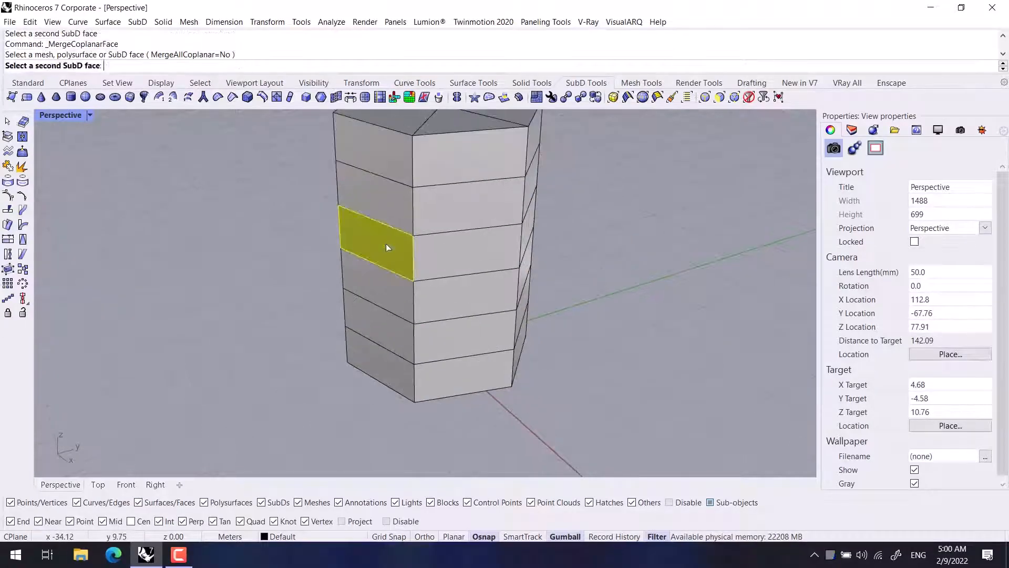
pyautogui.click(452, 262)
pyautogui.click(464, 272)
pyautogui.moveTo(444, 267); pyautogui.dragTo(468, 264, button='right')
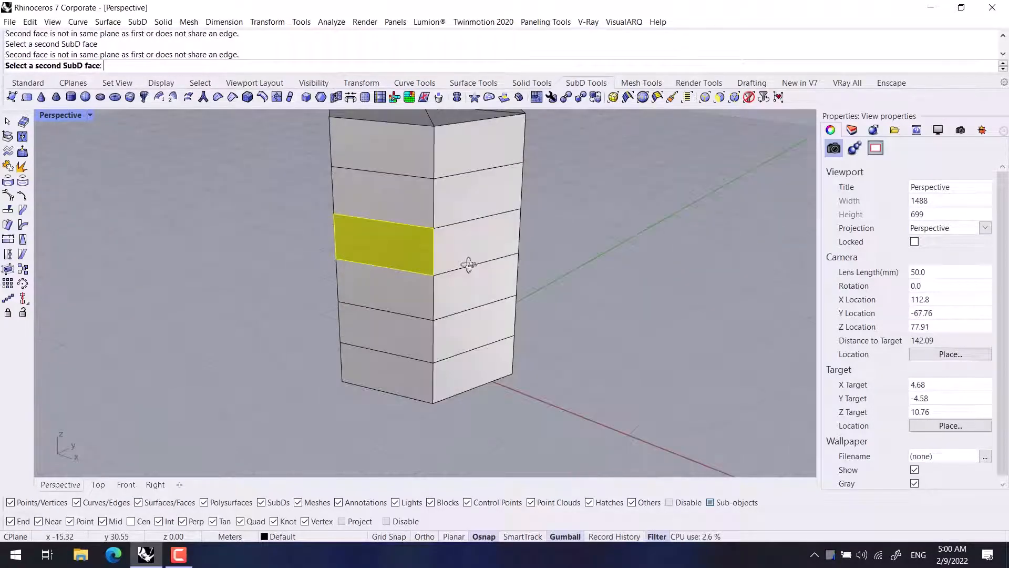
pyautogui.press('Escape')
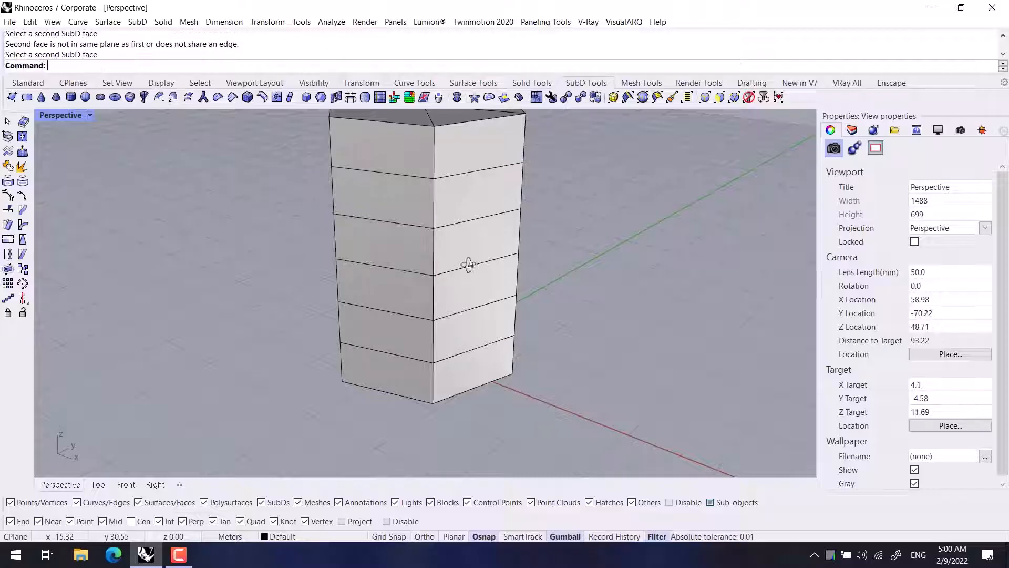
# Delete the whole SubD cylinder from the scene
pyautogui.scroll(-6, 433, 293)
pyautogui.moveTo(433, 292); pyautogui.dragTo(496, 278, button='right')
pyautogui.keyDown('shift'); pyautogui.moveTo(496, 279); pyautogui.dragTo(594, 339, button='right'); pyautogui.keyUp('shift')
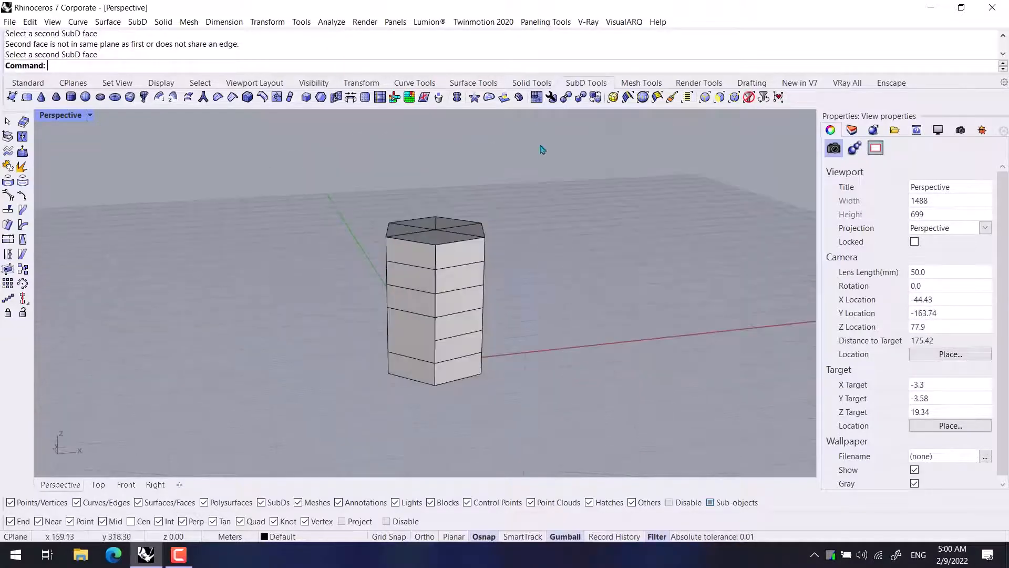
pyautogui.moveTo(541, 151); pyautogui.dragTo(207, 520)
pyautogui.press('Delete')
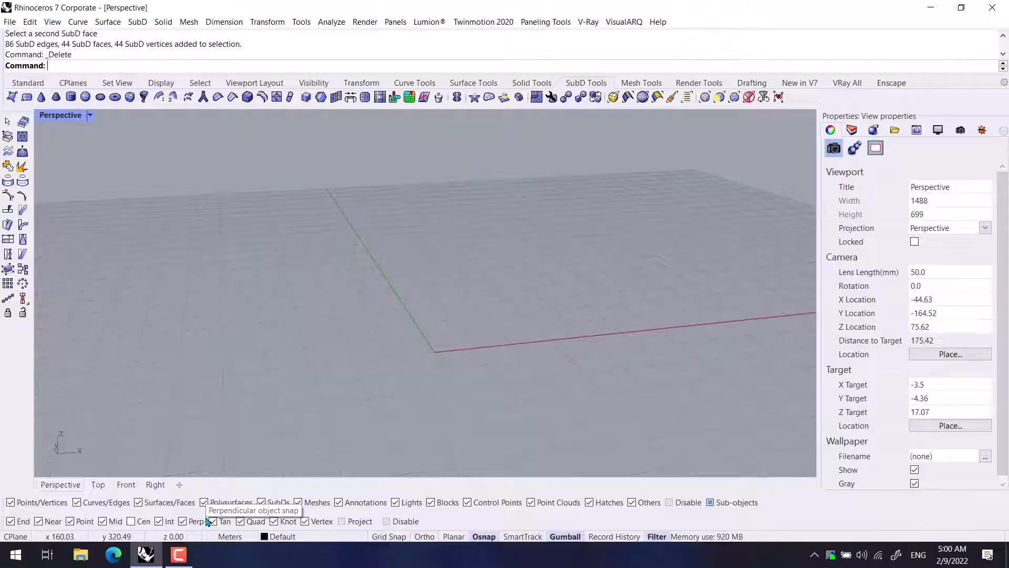
# Create a rectangular SubD plane near the origin, divided into 3 faces in X and 4 in Y
pyautogui.moveTo(475, 367); pyautogui.dragTo(342, 295, button='right')
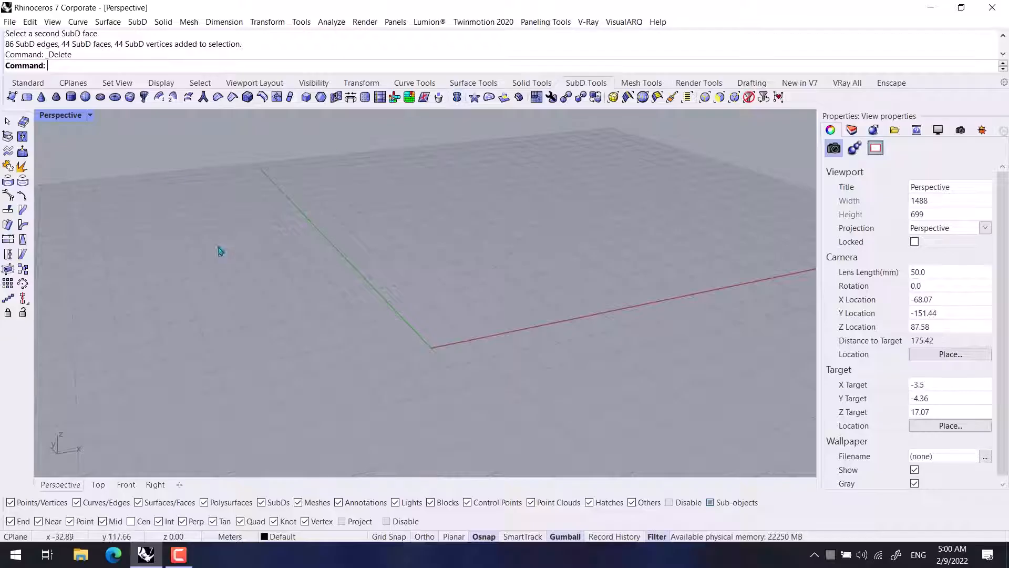
pyautogui.moveTo(221, 248); pyautogui.dragTo(307, 289, button='right')
pyautogui.click(27, 97)
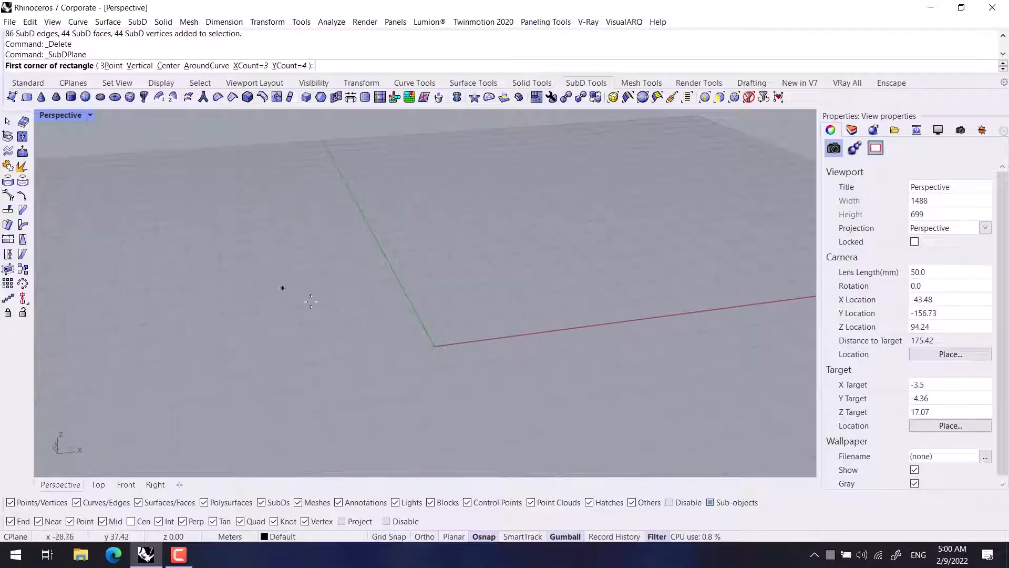
pyautogui.click(358, 369)
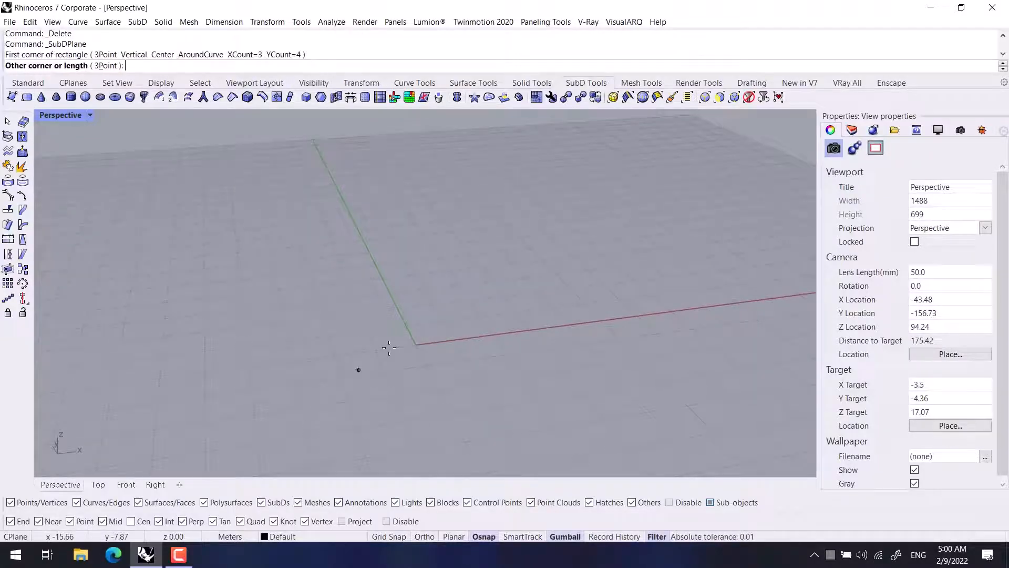
pyautogui.click(459, 263)
pyautogui.moveTo(379, 341)
pyautogui.mouseDown(button='right')
pyautogui.moveTo(326, 353)
pyautogui.moveTo(383, 343)
pyautogui.moveTo(435, 356)
pyautogui.mouseUp(button='right')
pyautogui.scroll(4, 366, 364)
pyautogui.keyDown('shift'); pyautogui.moveTo(310, 383); pyautogui.dragTo(437, 342, button='right'); pyautogui.keyUp('shift')
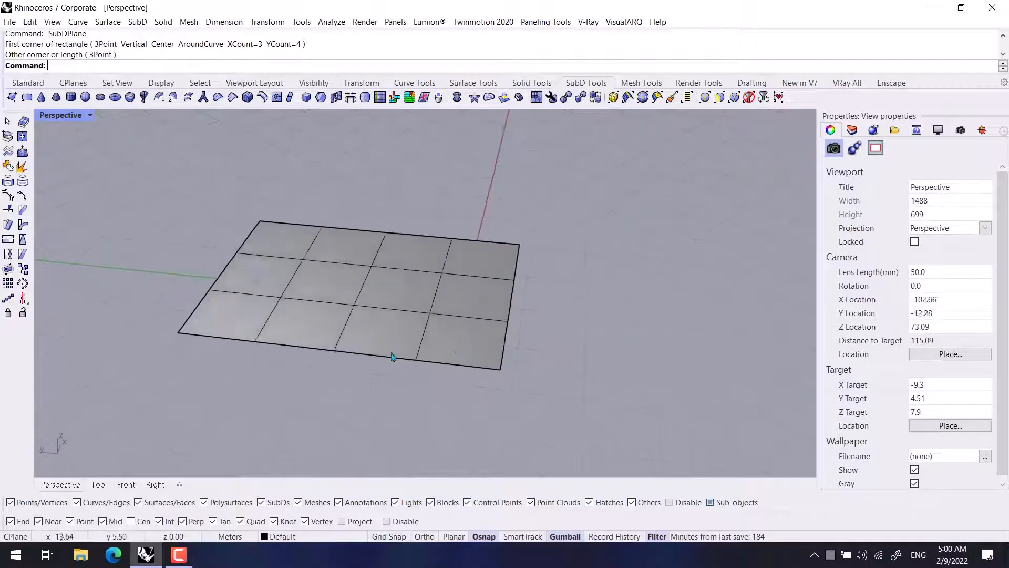
pyautogui.scroll(4, 392, 354)
pyautogui.keyDown('shift'); pyautogui.moveTo(341, 341); pyautogui.dragTo(412, 348, button='right'); pyautogui.keyUp('shift')
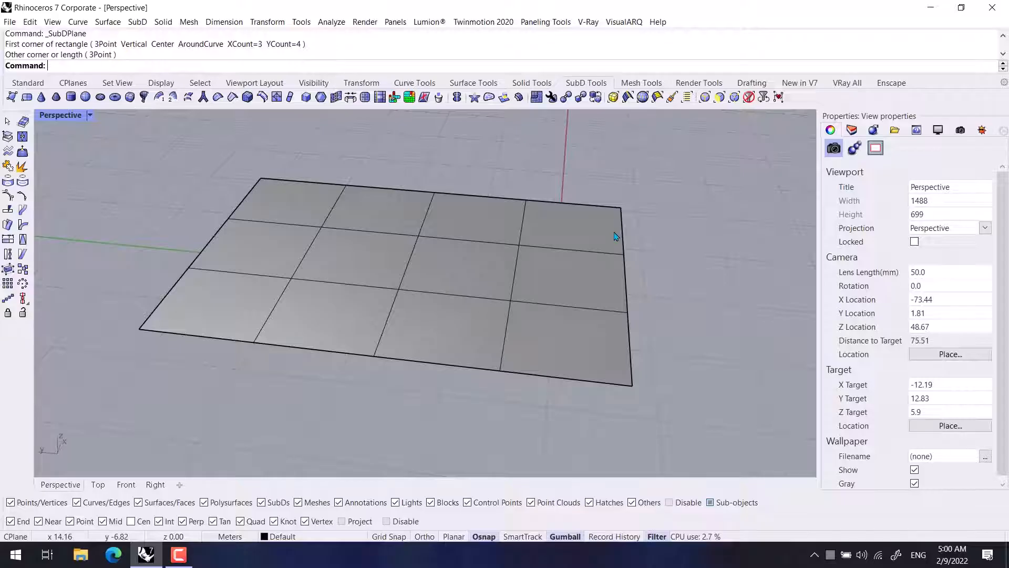
# Apply Reflect symmetry to the SubD plane along its central lengthwise edge line, keeping the current primary side
pyautogui.click(457, 101)
pyautogui.keyDown('shift'); pyautogui.moveTo(489, 190); pyautogui.dragTo(503, 177, button='right'); pyautogui.keyUp('shift')
pyautogui.keyDown('shift'); pyautogui.moveTo(514, 229); pyautogui.dragTo(458, 245, button='right'); pyautogui.keyUp('shift')
pyautogui.moveTo(523, 269); pyautogui.dragTo(493, 236, button='right')
pyautogui.click(455, 297)
pyautogui.moveTo(359, 381); pyautogui.dragTo(335, 410, button='right')
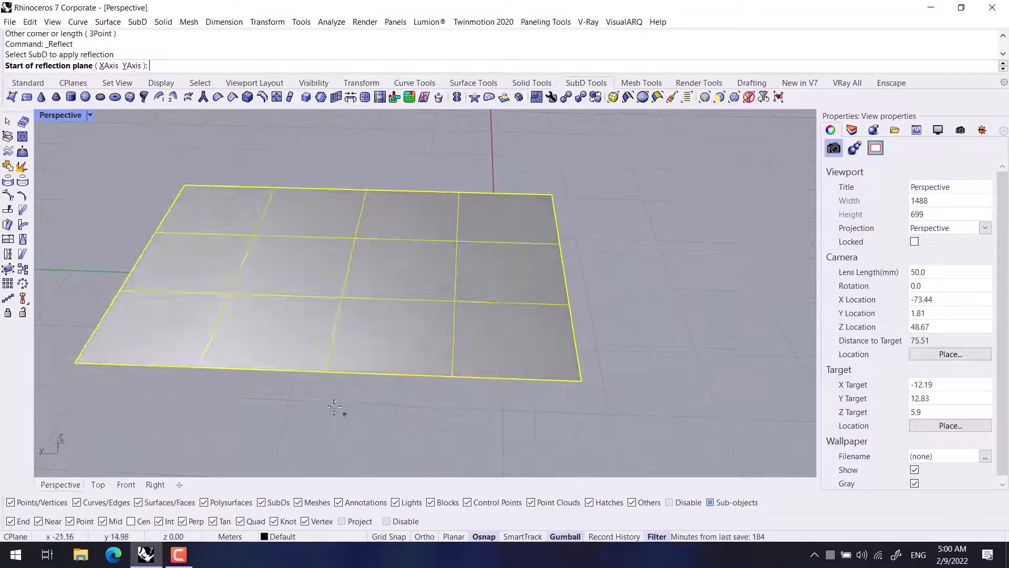
pyautogui.click(324, 371)
pyautogui.click(361, 216)
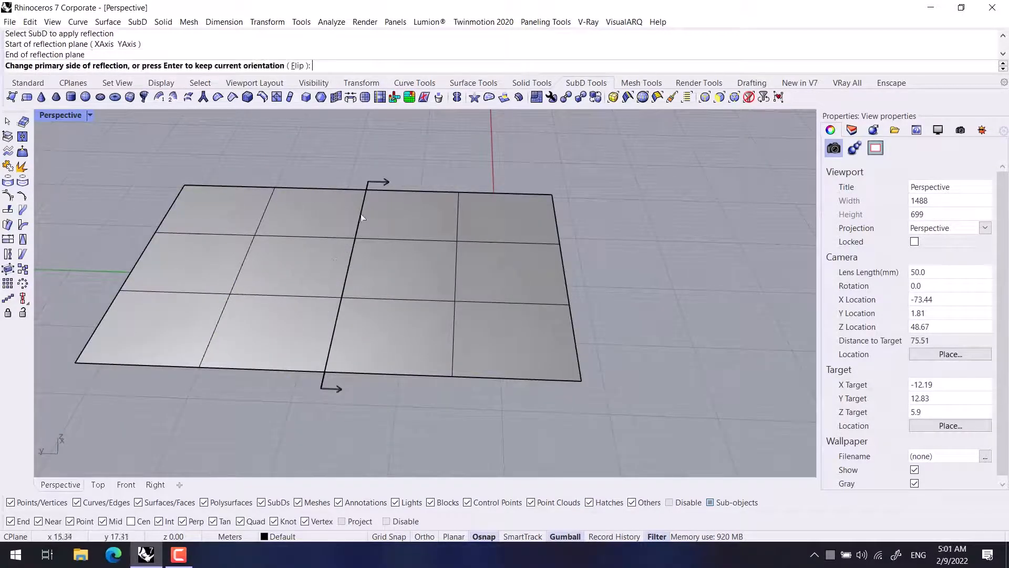
pyautogui.moveTo(271, 427); pyautogui.dragTo(356, 374, button='right')
pyautogui.rightClick(316, 376)
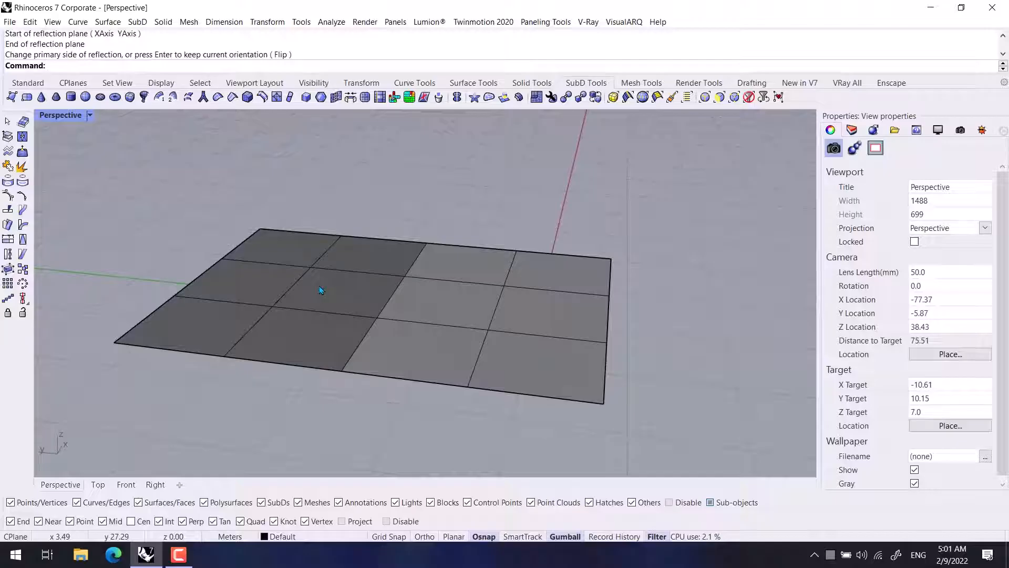
# Raise and extrude the middle outer face on the primary side into a block, and tilt its top face
pyautogui.click(539, 303)
pyautogui.moveTo(539, 304); pyautogui.dragTo(458, 307, button='right')
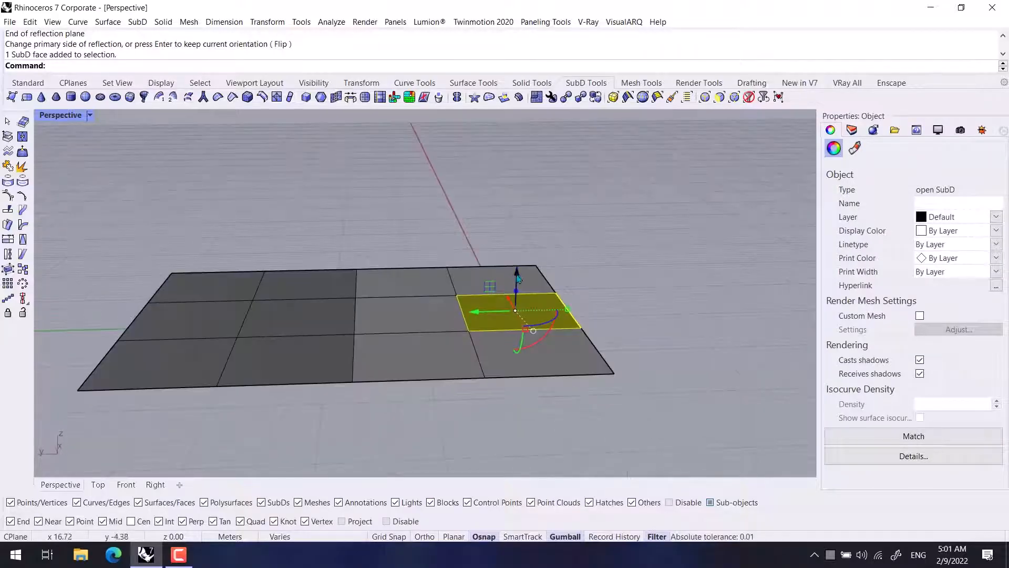
pyautogui.moveTo(518, 277); pyautogui.dragTo(520, 187)
pyautogui.press('ctrl')
pyautogui.moveTo(547, 236); pyautogui.dragTo(541, 249)
# Align the gumball to the object and extrude the tilted top face along its normal
pyautogui.rightClick(577, 540)
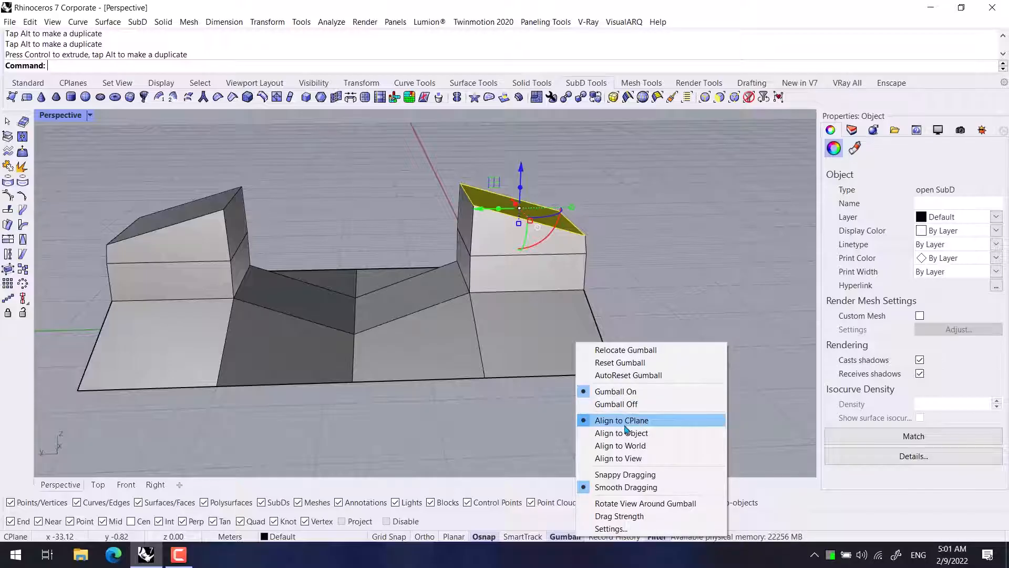
pyautogui.click(621, 433)
pyautogui.moveTo(532, 190); pyautogui.dragTo(556, 140)
# Show the SubD in smooth display and pull the column's tilted top face farther along its normal
pyautogui.keyDown('shift'); pyautogui.moveTo(628, 182); pyautogui.dragTo(611, 254, button='right'); pyautogui.keyUp('shift')
pyautogui.press('Tab')
pyautogui.moveTo(559, 337); pyautogui.dragTo(541, 321, button='right')
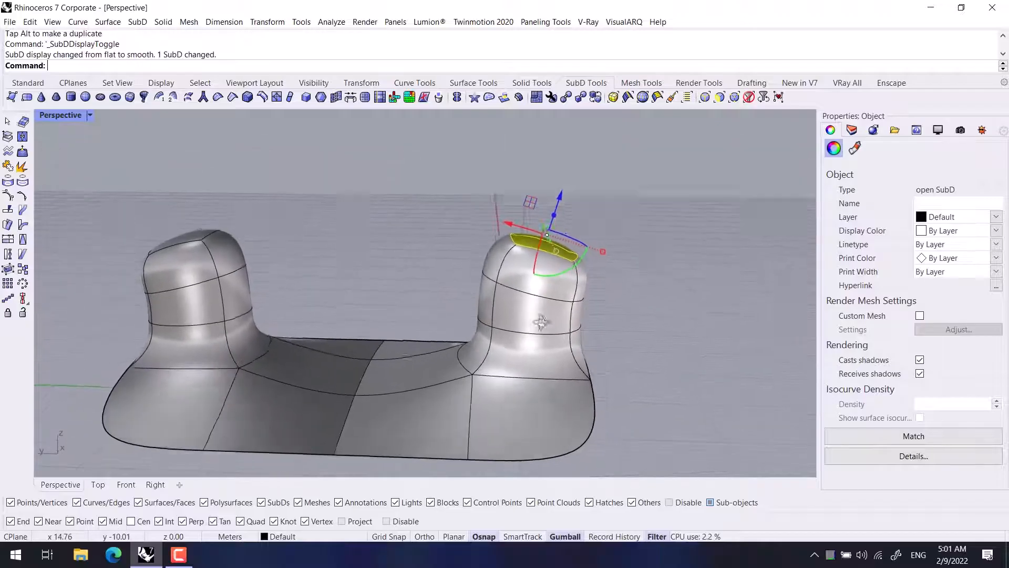
pyautogui.moveTo(558, 198); pyautogui.dragTo(594, 152)
pyautogui.click(662, 232)
pyautogui.moveTo(662, 232); pyautogui.dragTo(514, 245, button='right')
# Pull one more face near the column's upper end outward with the gumball
pyautogui.click(582, 212)
pyautogui.moveTo(671, 322); pyautogui.dragTo(562, 238, button='right')
pyautogui.moveTo(562, 238); pyautogui.dragTo(623, 176)
pyautogui.click(749, 223)
pyautogui.moveTo(748, 223); pyautogui.dragTo(591, 224, button='right')
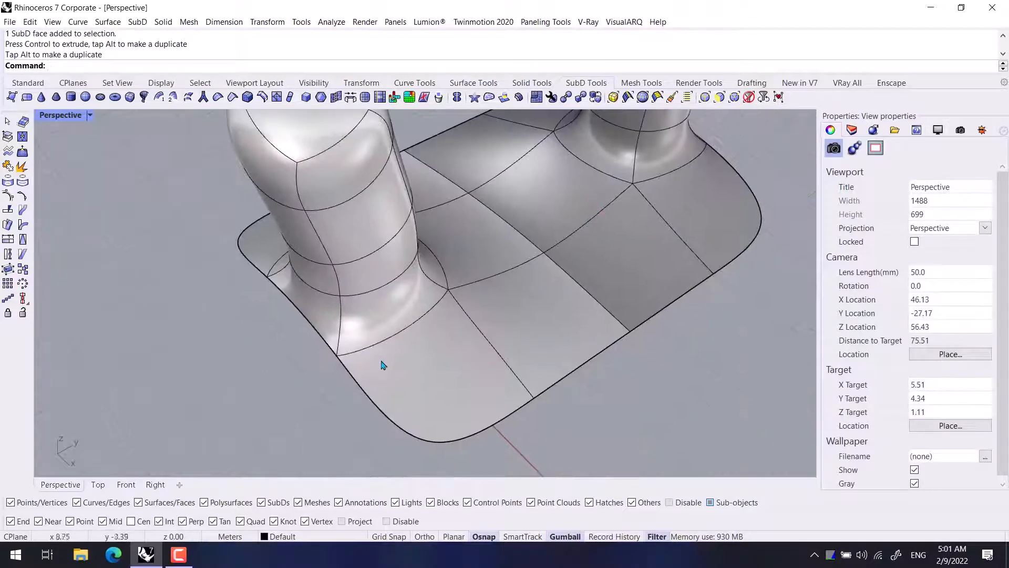
# Extrude the two corner faces on either side of the column upward and scale their raised top faces apart
pyautogui.click(387, 364)
pyautogui.moveTo(387, 364); pyautogui.dragTo(500, 372, button='right')
pyautogui.keyDown('shift'); pyautogui.click(324, 351); pyautogui.keyUp('shift')
pyautogui.moveTo(324, 351); pyautogui.dragTo(452, 349, button='right')
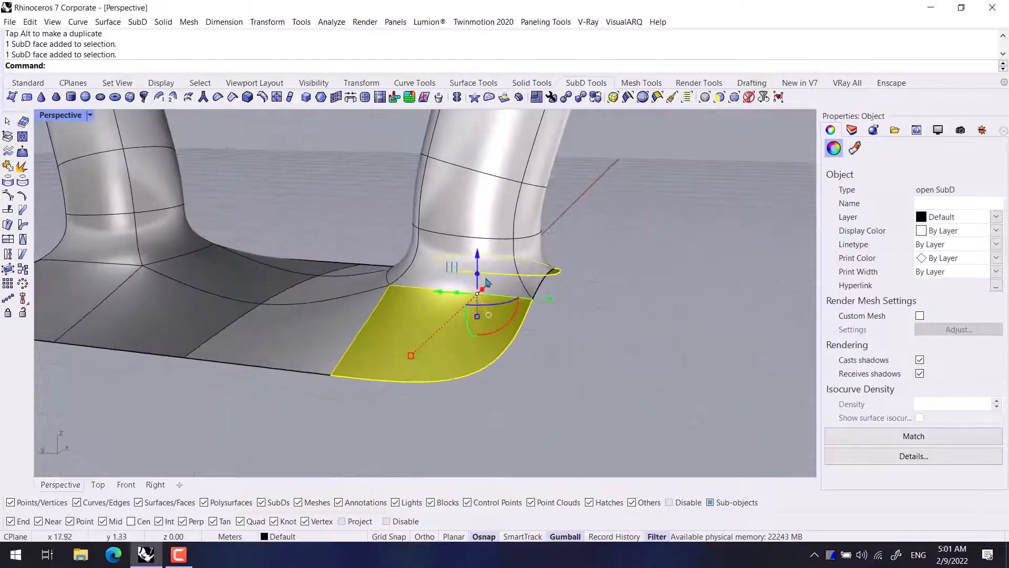
pyautogui.moveTo(476, 272); pyautogui.dragTo(460, 153)
pyautogui.moveTo(548, 236); pyautogui.dragTo(362, 252, button='right')
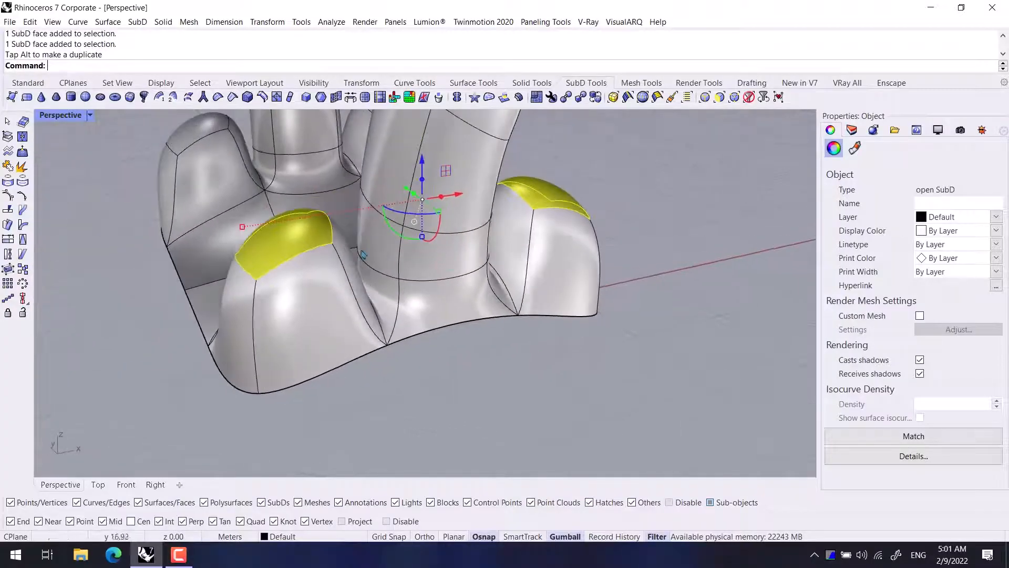
pyautogui.moveTo(243, 227); pyautogui.dragTo(149, 250)
pyautogui.moveTo(259, 295); pyautogui.dragTo(320, 358, button='right')
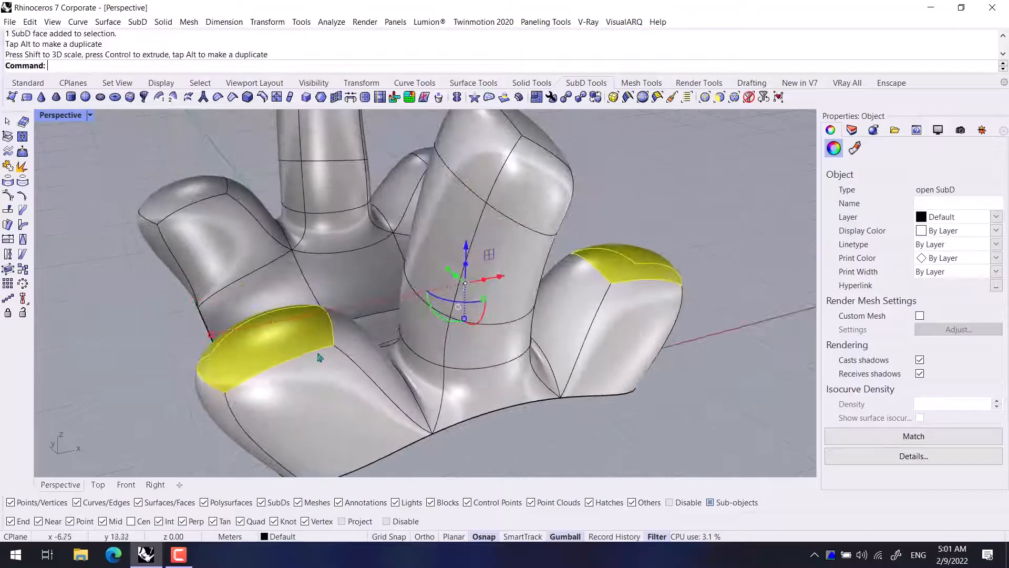
# Shift the top face of one corner block outward and move one of its short upper edges with the gumball
pyautogui.click(79, 421)
pyautogui.click(245, 357)
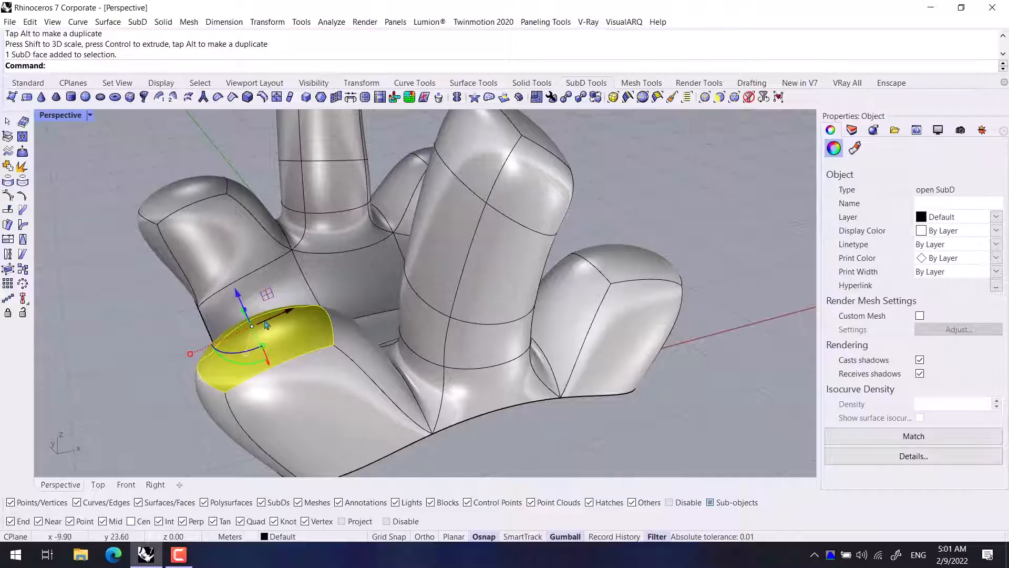
pyautogui.moveTo(285, 314); pyautogui.dragTo(271, 319)
pyautogui.click(318, 323)
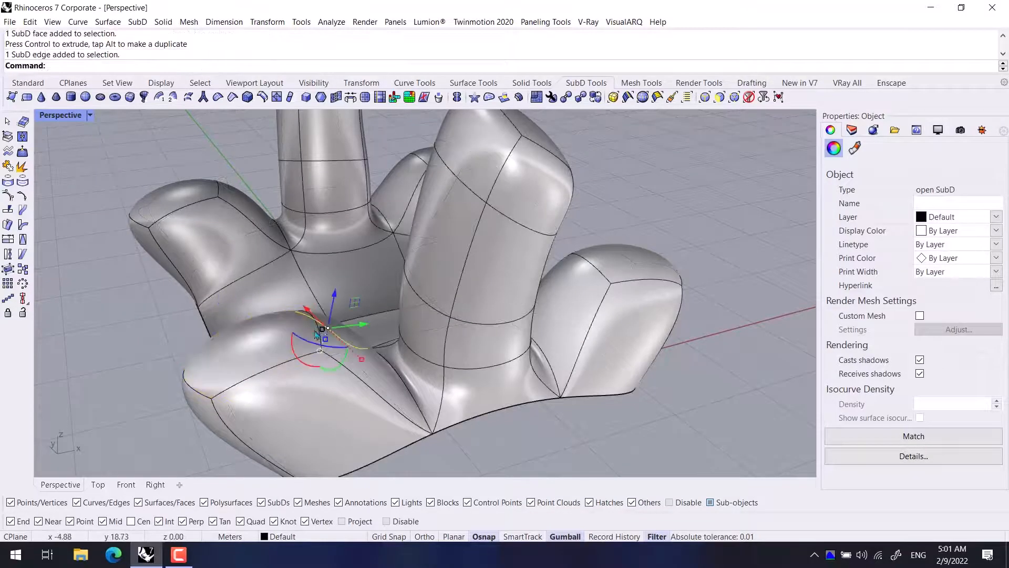
pyautogui.click(160, 386)
pyautogui.click(314, 333)
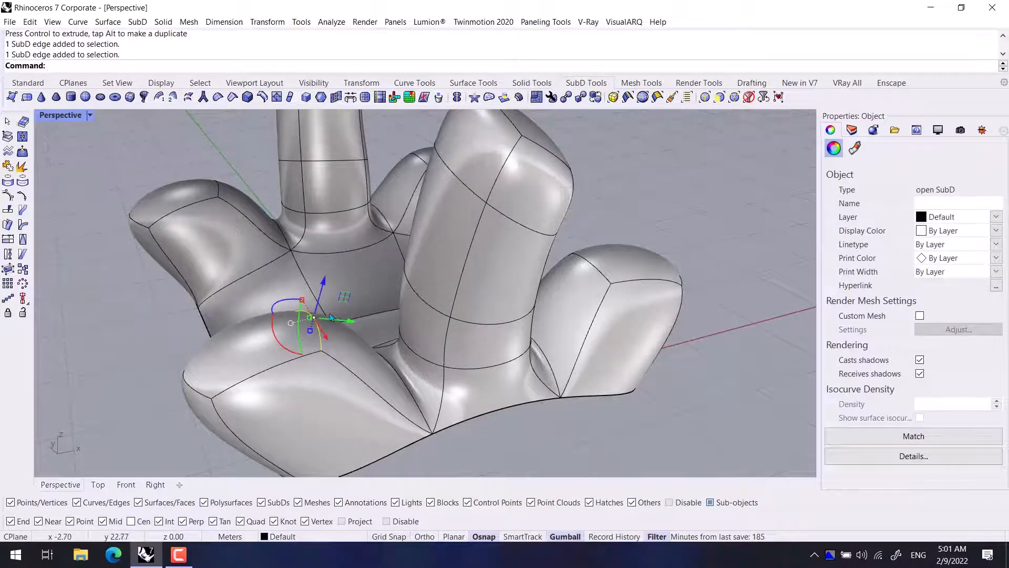
pyautogui.moveTo(331, 315); pyautogui.dragTo(240, 310)
pyautogui.click(173, 315)
pyautogui.moveTo(210, 310); pyautogui.dragTo(385, 300, button='right')
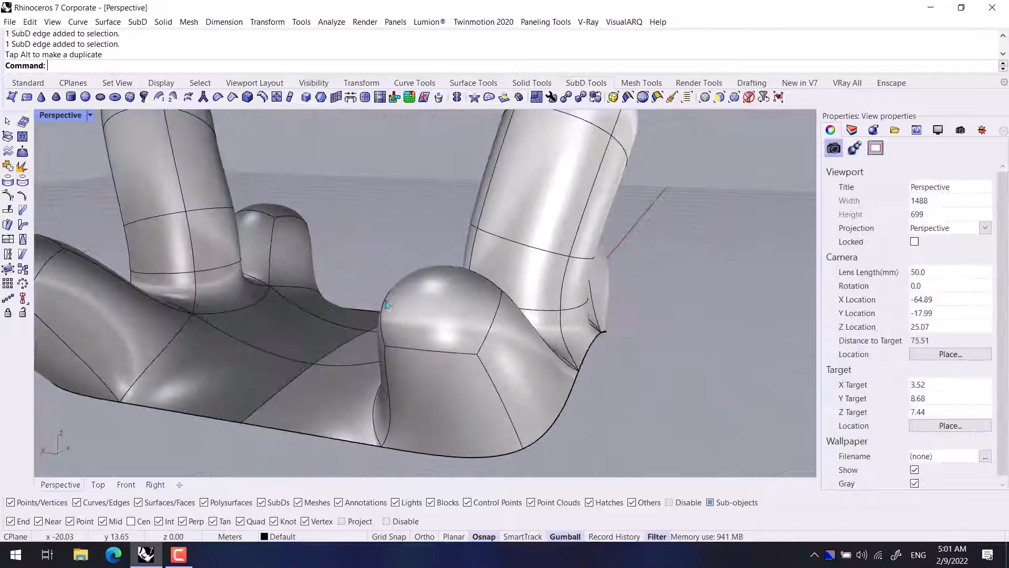
# Extrude the top face of the same corner block farther upward
pyautogui.click(414, 295)
pyautogui.moveTo(426, 277); pyautogui.dragTo(382, 154)
pyautogui.click(646, 284)
# Bridge the facing faces of the corner block and the neighbouring column with 2 segments, keeping Join on
pyautogui.moveTo(646, 284); pyautogui.dragTo(257, 374, button='right')
pyautogui.click(257, 374)
pyautogui.keyDown('shift'); pyautogui.click(499, 342); pyautogui.keyUp('shift')
pyautogui.moveTo(315, 309); pyautogui.dragTo(354, 323, button='right')
pyautogui.click(356, 100)
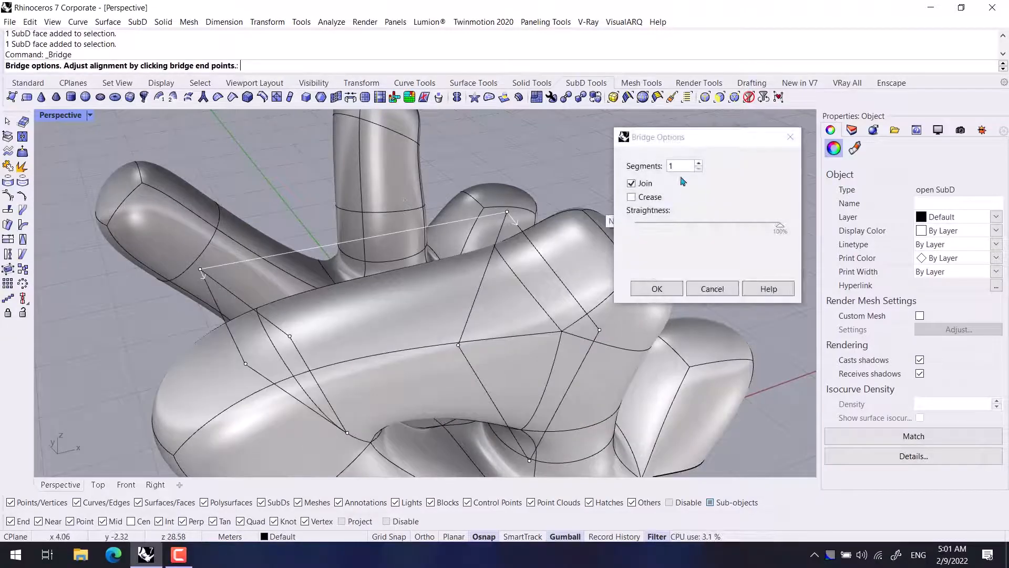
pyautogui.click(700, 164)
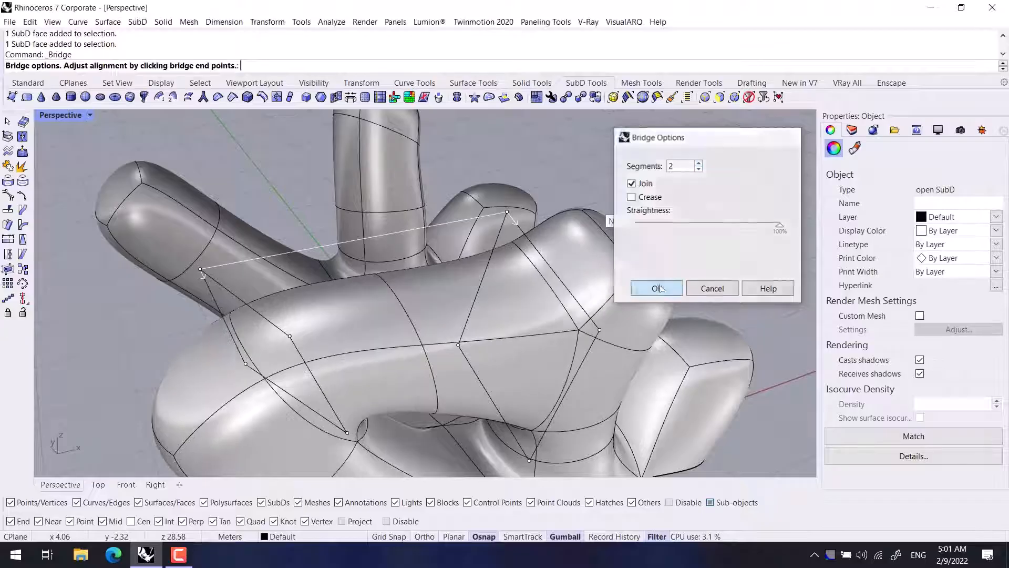
pyautogui.click(657, 289)
pyautogui.moveTo(581, 225); pyautogui.dragTo(479, 293, button='right')
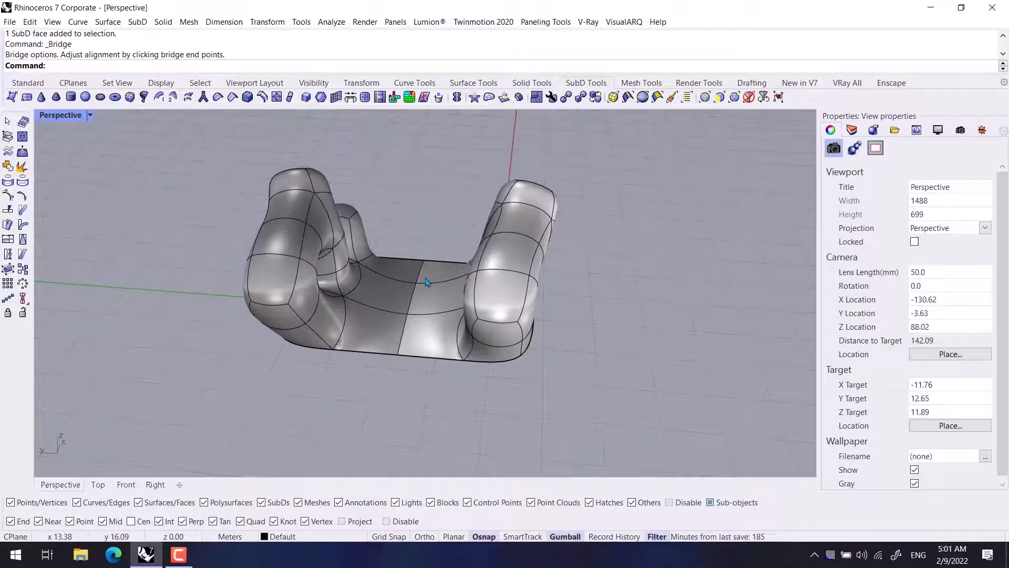
pyautogui.moveTo(486, 250); pyautogui.dragTo(501, 252, button='right')
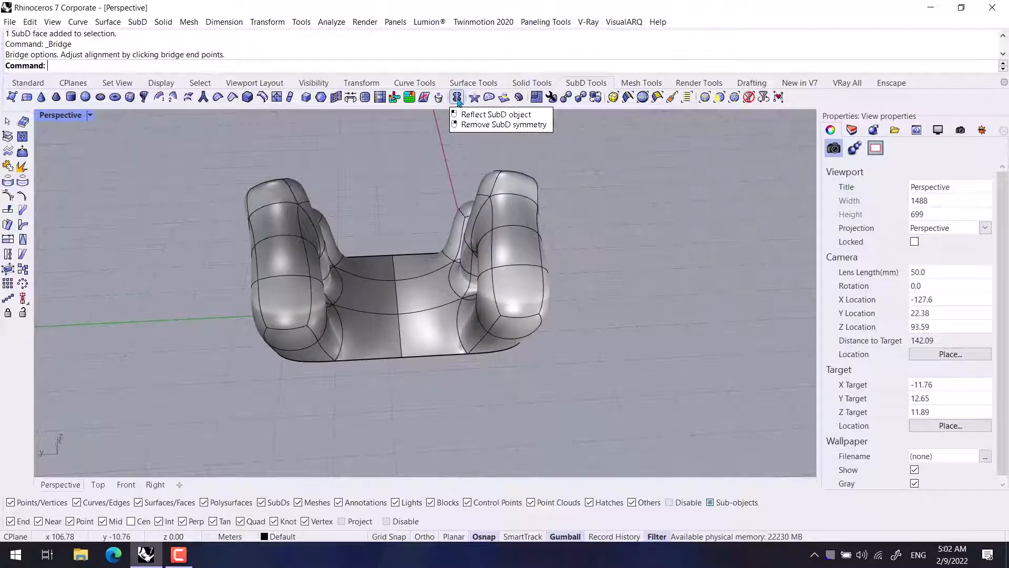
# Remove the symmetry from the SubD
pyautogui.rightClick(457, 99)
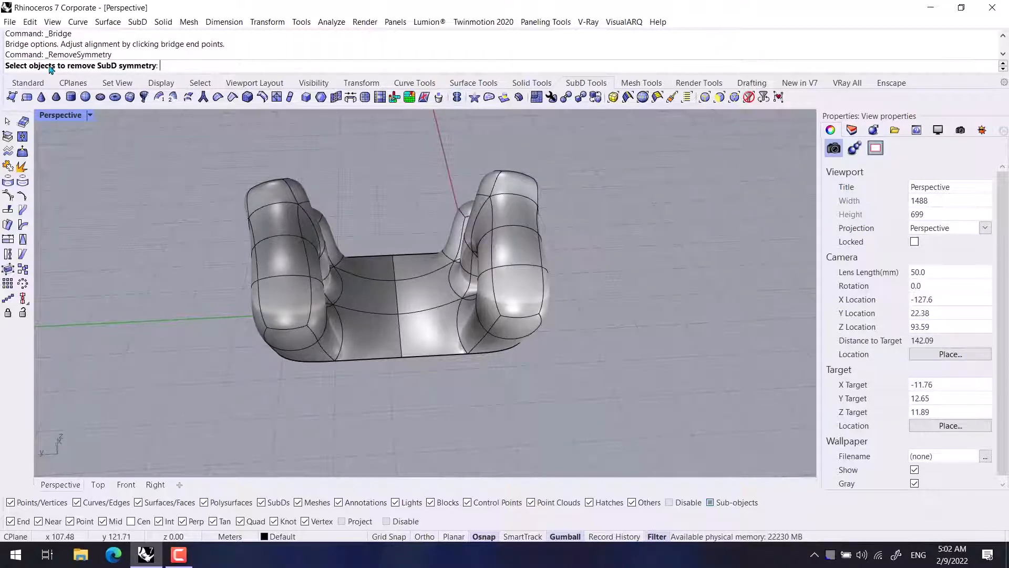
pyautogui.click(411, 269)
pyautogui.rightClick(372, 401)
# Examine the central strip of the SubD by selecting its middle edge and an adjacent face
pyautogui.moveTo(372, 402); pyautogui.dragTo(405, 366, button='right')
pyautogui.keyDown('ctrl'); pyautogui.keyDown('shift'); pyautogui.click(400, 345); pyautogui.keyUp('shift'); pyautogui.keyUp('ctrl')
pyautogui.click(373, 440)
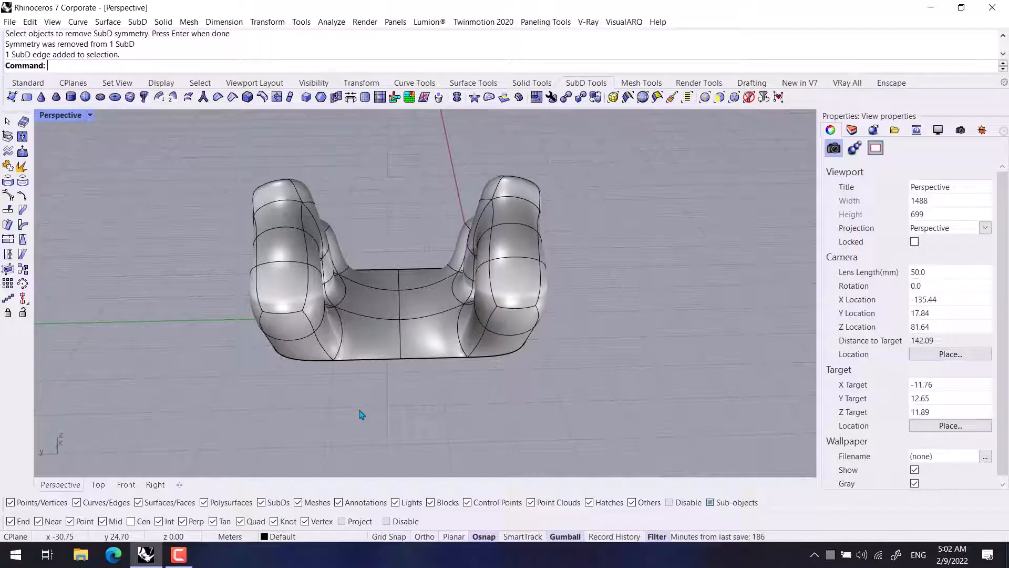
pyautogui.moveTo(362, 418); pyautogui.dragTo(389, 410, button='right')
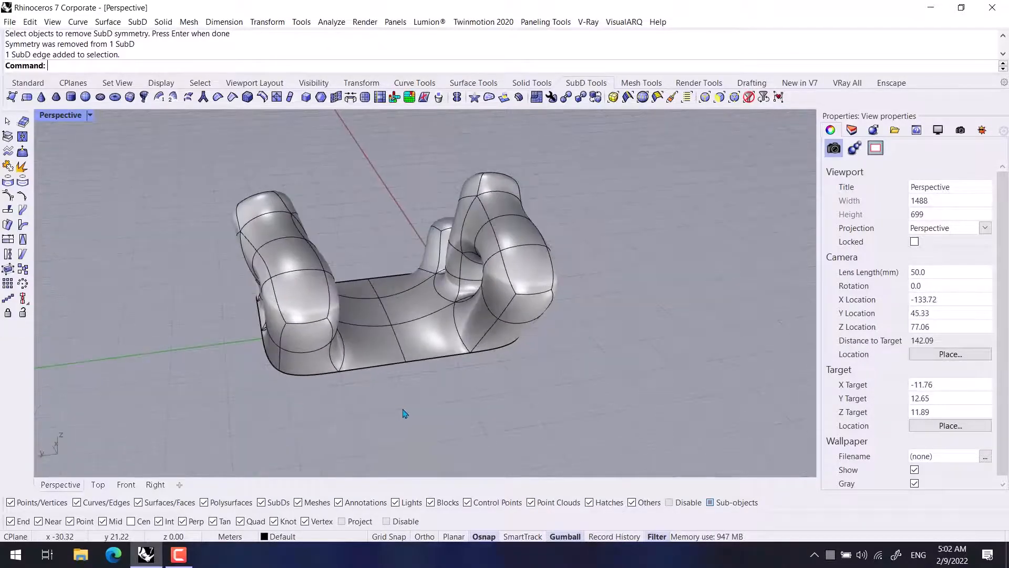
pyautogui.moveTo(427, 366); pyautogui.dragTo(400, 352, button='right')
pyautogui.scroll(2, 400, 324)
pyautogui.keyDown('ctrl'); pyautogui.keyDown('shift'); pyautogui.click(437, 336); pyautogui.keyUp('shift'); pyautogui.keyUp('ctrl')
pyautogui.click(378, 401)
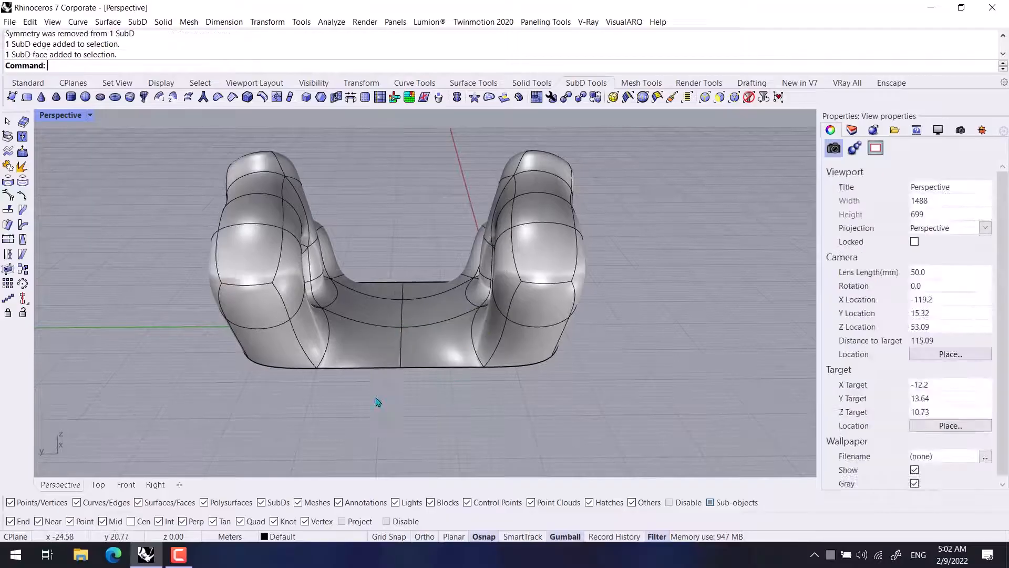
pyautogui.click(457, 98)
pyautogui.click(431, 293)
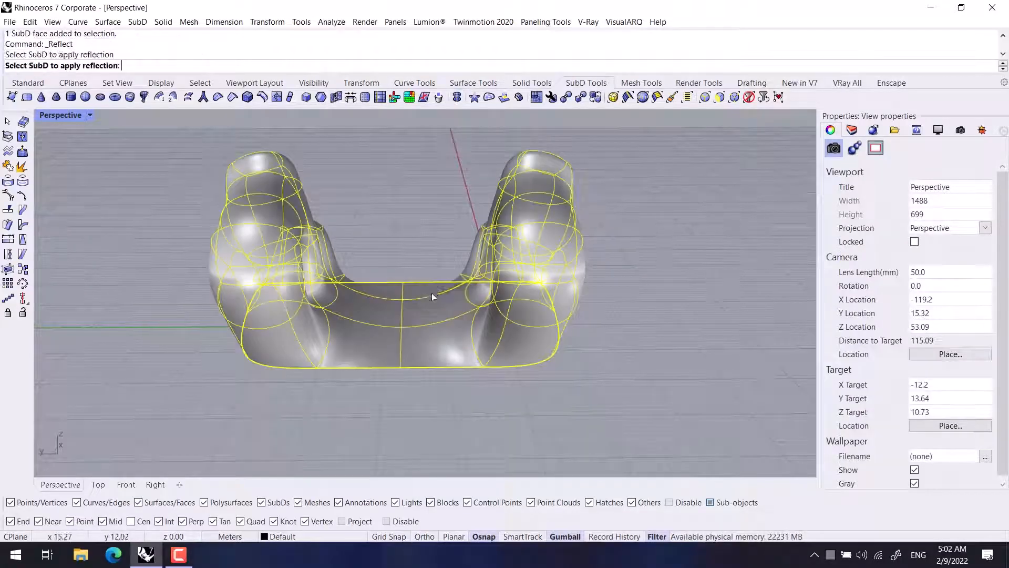
pyautogui.press('Escape')
# Reflect the SubD across a plane drawn between the two ends of the central edge line, keeping the current primary side
pyautogui.moveTo(382, 387); pyautogui.dragTo(450, 349, button='right')
pyautogui.press('Return')
pyautogui.click(439, 337)
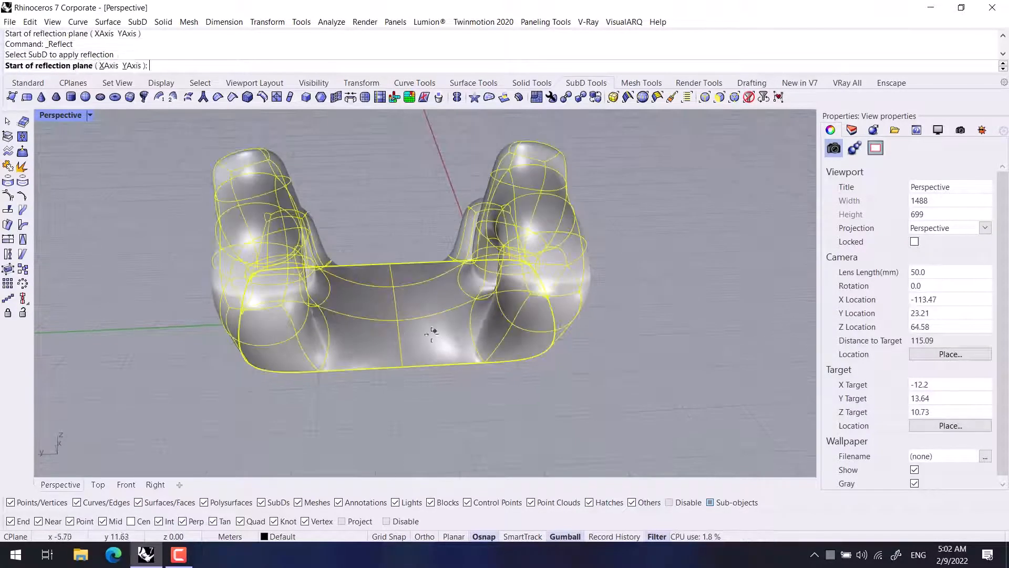
pyautogui.click(400, 366)
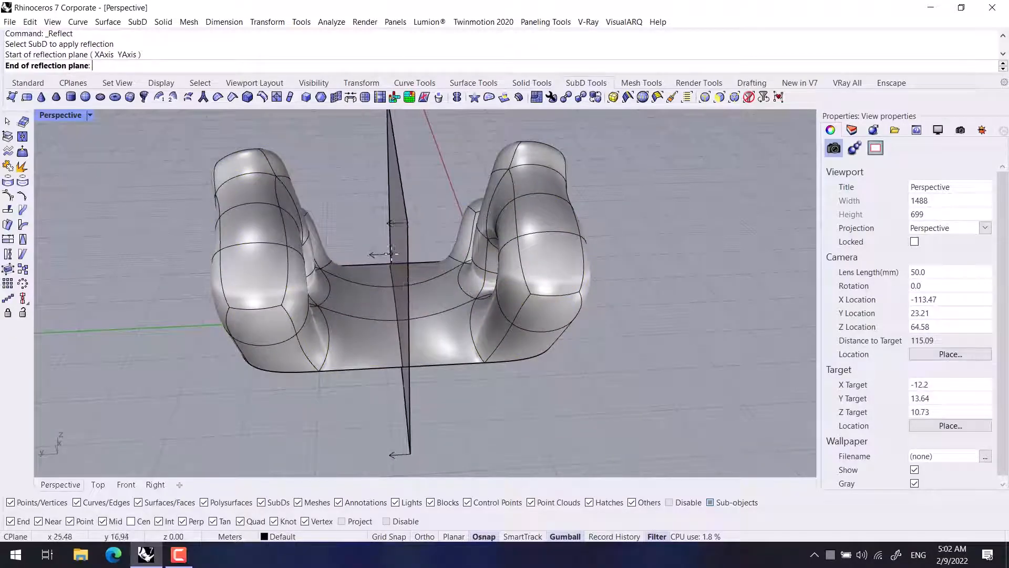
pyautogui.click(389, 261)
pyautogui.moveTo(373, 313); pyautogui.dragTo(353, 345, button='right')
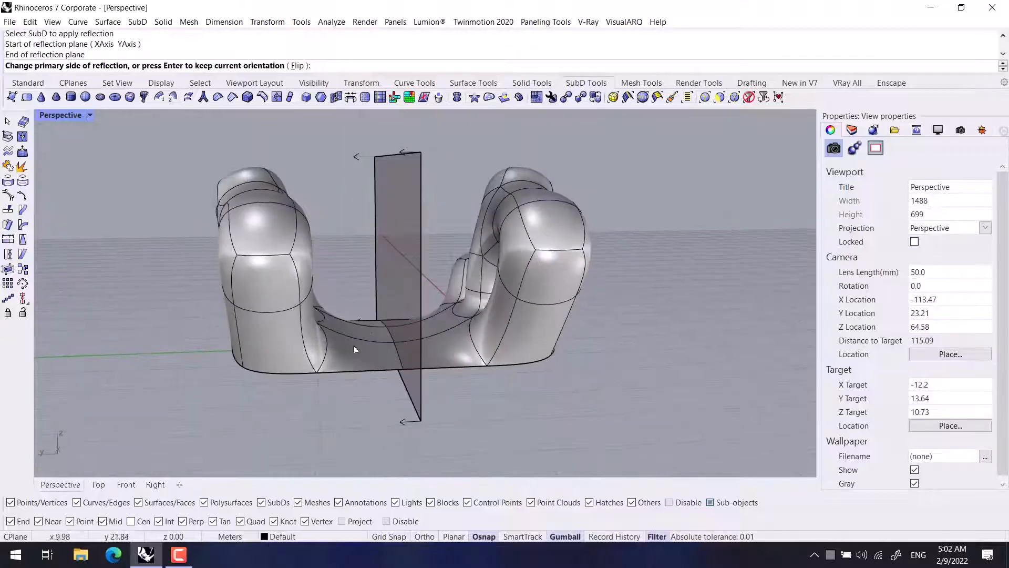
pyautogui.press('Return')
# Try to move the centre seam edge and the seam's outer end with the gumball, and undo both moves
pyautogui.moveTo(332, 381); pyautogui.dragTo(352, 421, button='right')
pyautogui.scroll(4, 424, 334)
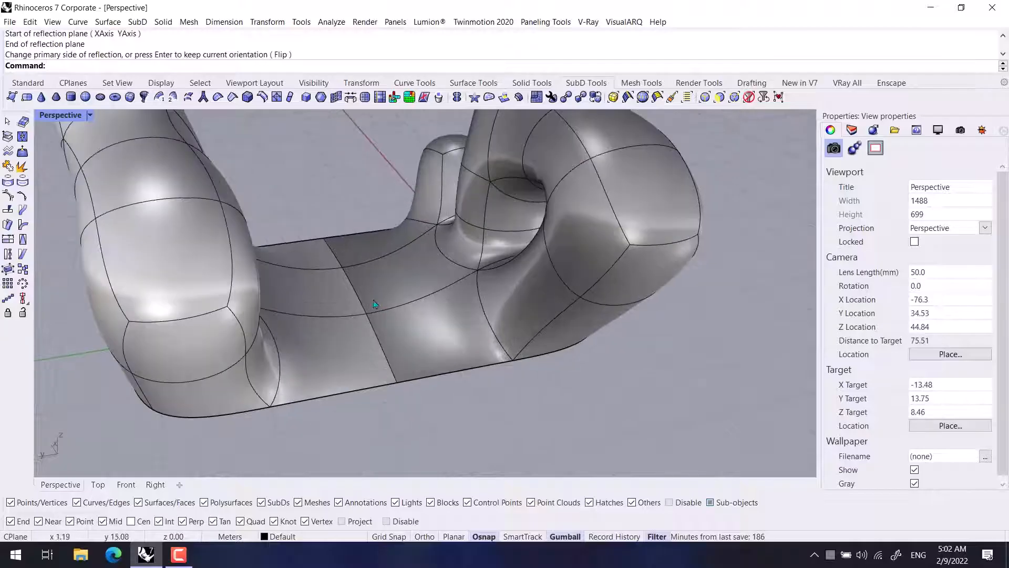
pyautogui.click(356, 297)
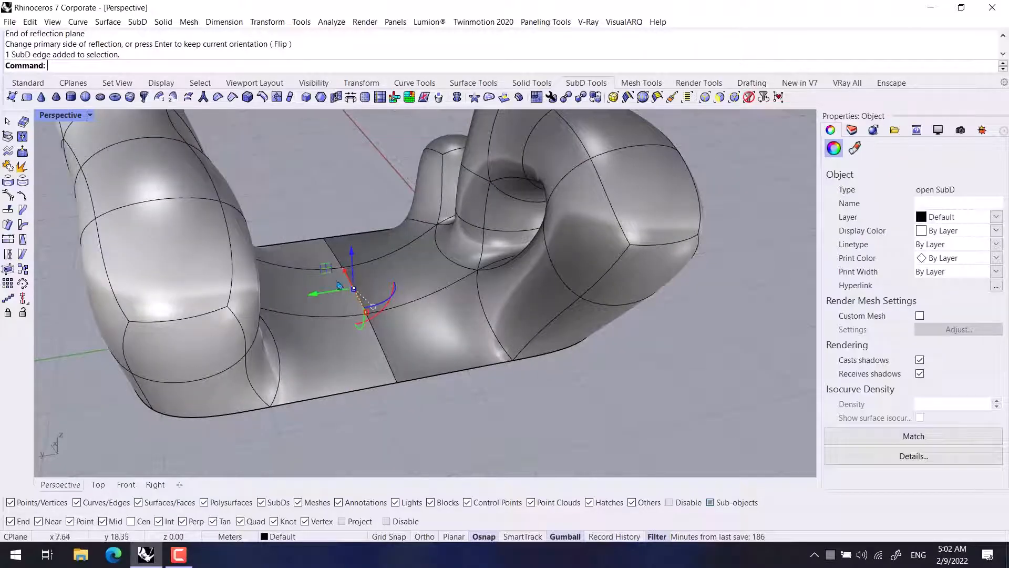
pyautogui.moveTo(340, 291); pyautogui.dragTo(338, 291)
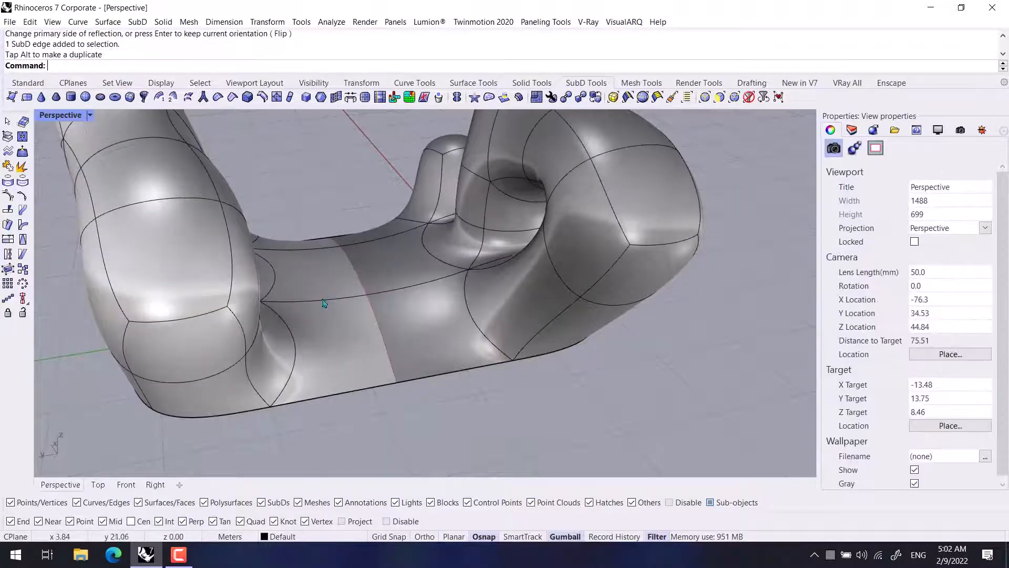
pyautogui.click(359, 298)
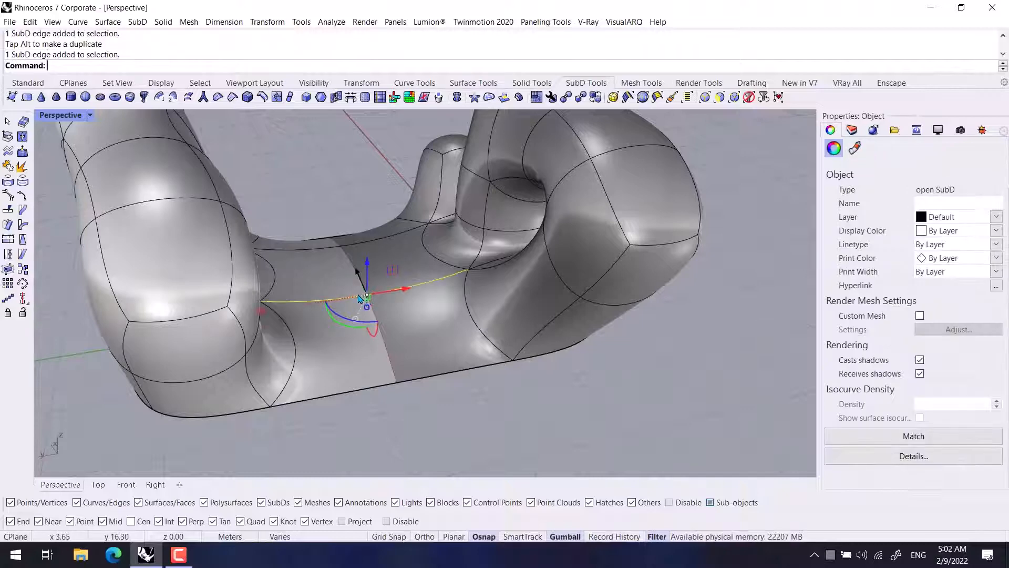
pyautogui.click(380, 402)
pyautogui.click(396, 385)
pyautogui.moveTo(428, 378); pyautogui.dragTo(450, 370)
pyautogui.press('Escape')
pyautogui.hotkey('ctrl', 'z')
pyautogui.hotkey('ctrl', 'z')
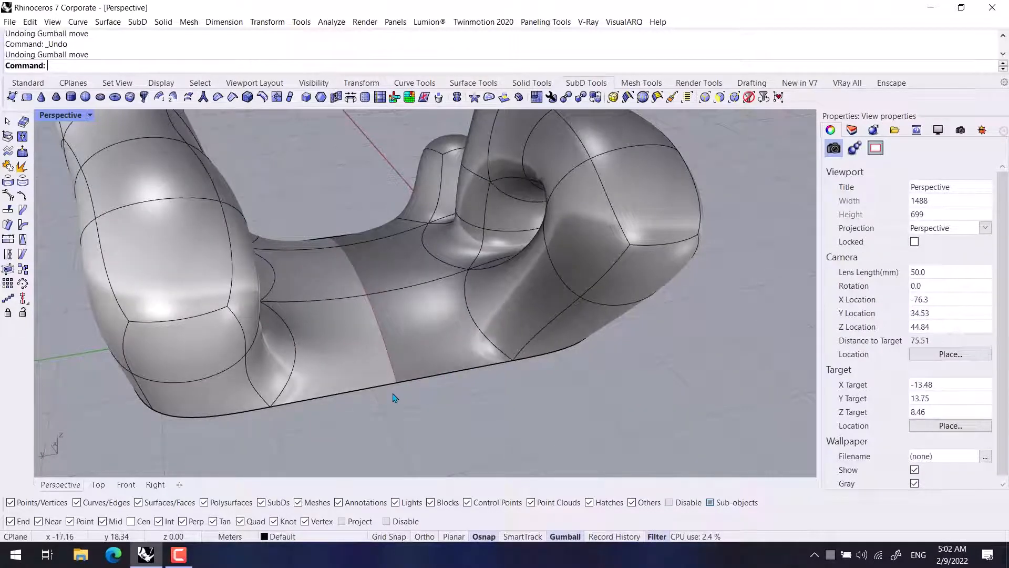
pyautogui.moveTo(394, 399); pyautogui.dragTo(389, 328, button='right')
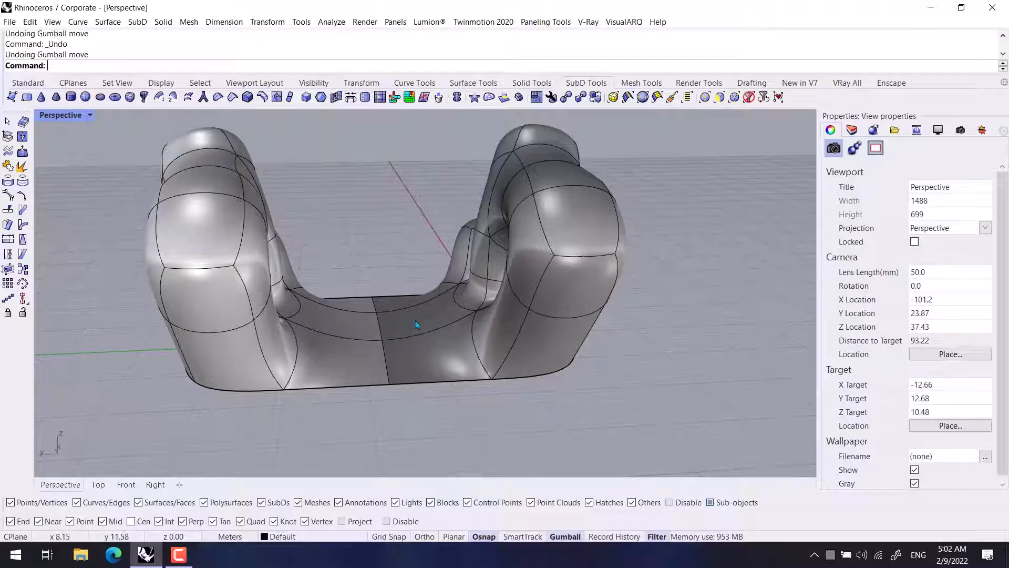
pyautogui.scroll(-2, 415, 320)
pyautogui.moveTo(416, 339); pyautogui.dragTo(637, 391, button='right')
pyautogui.rightClick(682, 320)
pyautogui.keyDown('shift'); pyautogui.moveTo(704, 368); pyautogui.dragTo(663, 312, button='right'); pyautogui.keyUp('shift')
pyautogui.scroll(-4, 665, 319)
pyautogui.rightClick(652, 320)
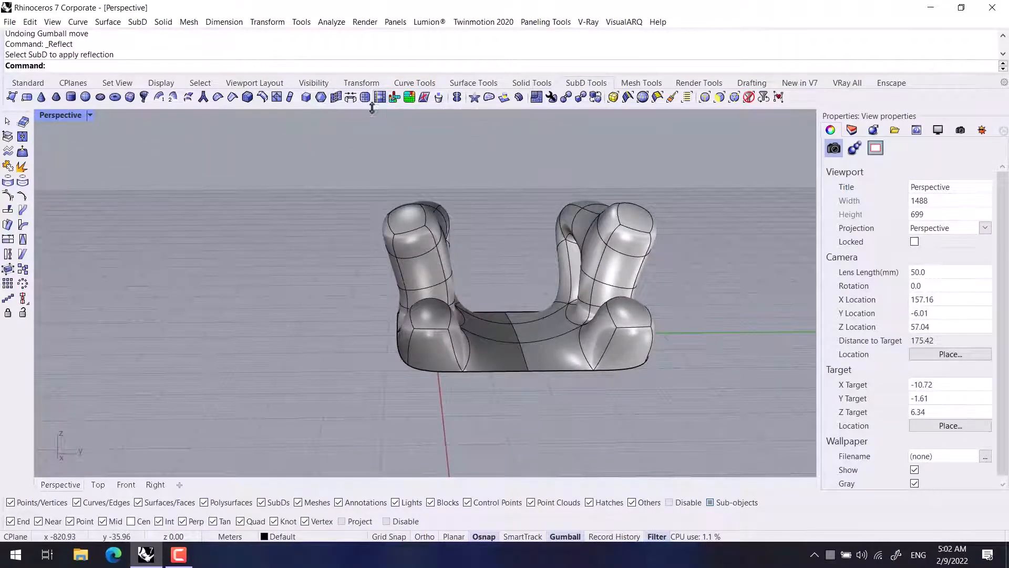
# Run RemoveSymmetry on the reflected SubD and delete the whole object
pyautogui.write('Rem')
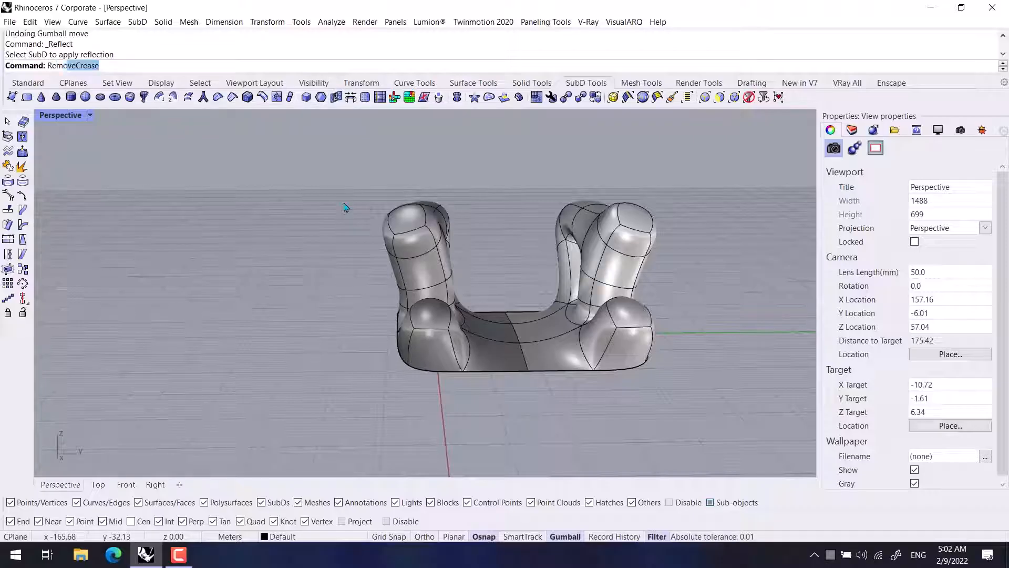
pyautogui.write('oveSymmetry')
pyautogui.press('Return')
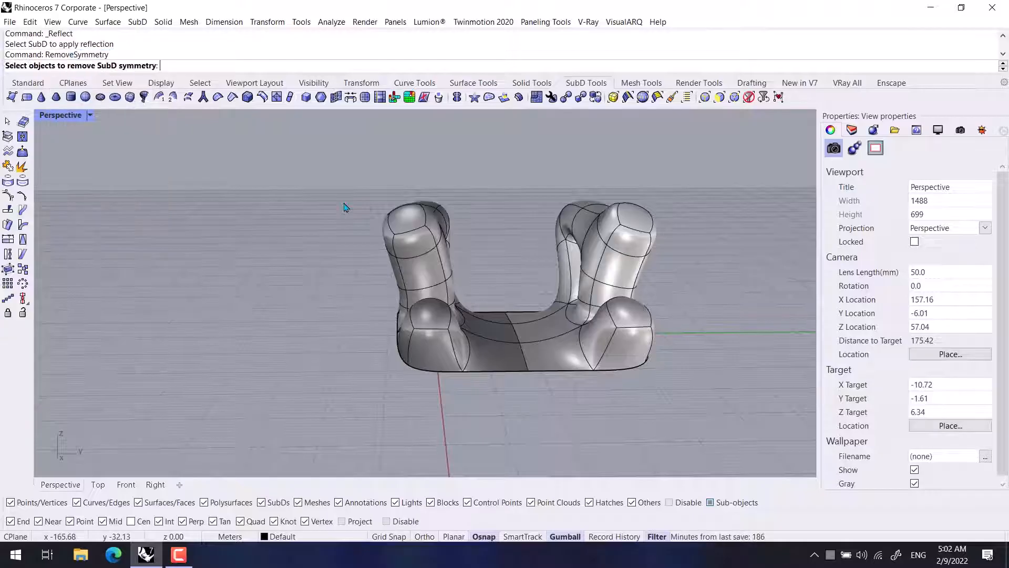
pyautogui.click(504, 336)
pyautogui.press('Return')
pyautogui.moveTo(658, 446); pyautogui.dragTo(728, 258, button='right')
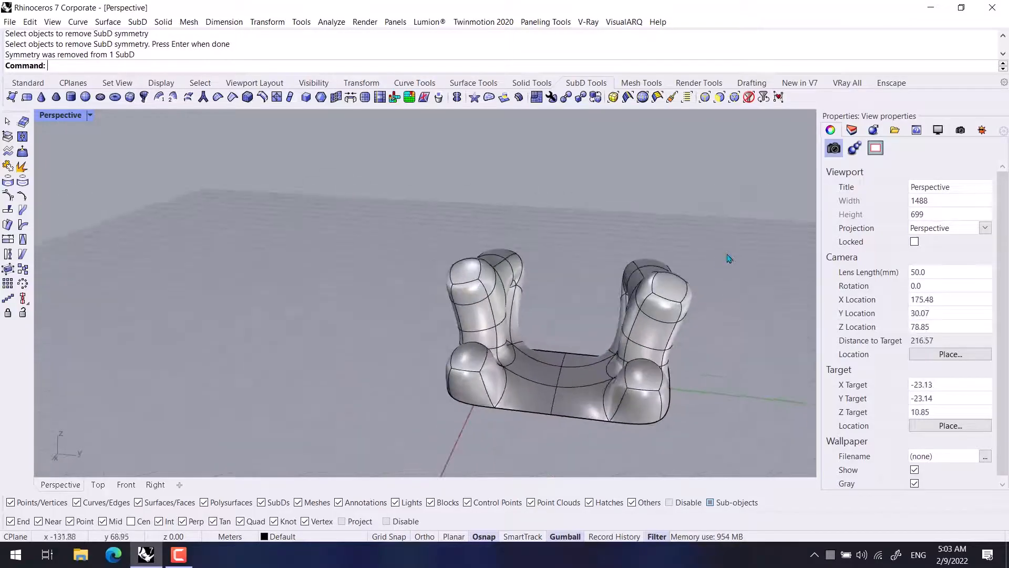
pyautogui.hotkey('ctrl', 'a')
pyautogui.press('Delete')
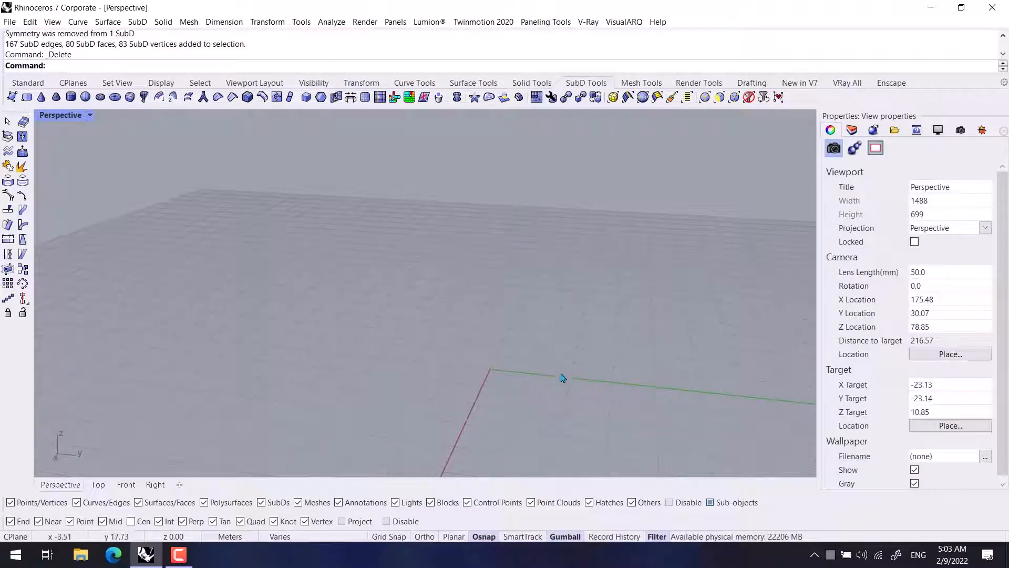
pyautogui.keyDown('shift'); pyautogui.moveTo(562, 377); pyautogui.dragTo(483, 348, button='right'); pyautogui.keyUp('shift')
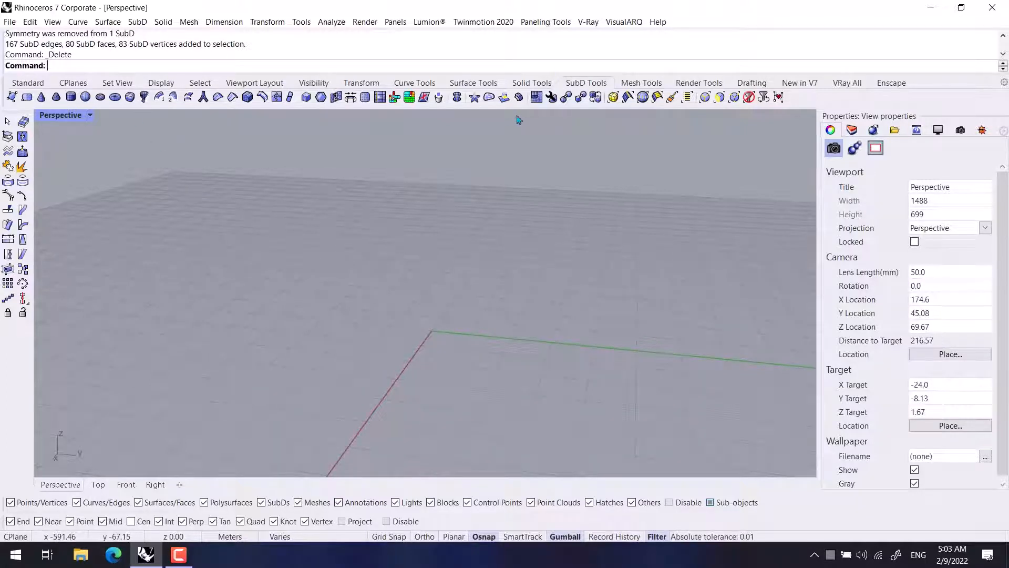
pyautogui.moveTo(523, 264); pyautogui.dragTo(412, 345, button='right')
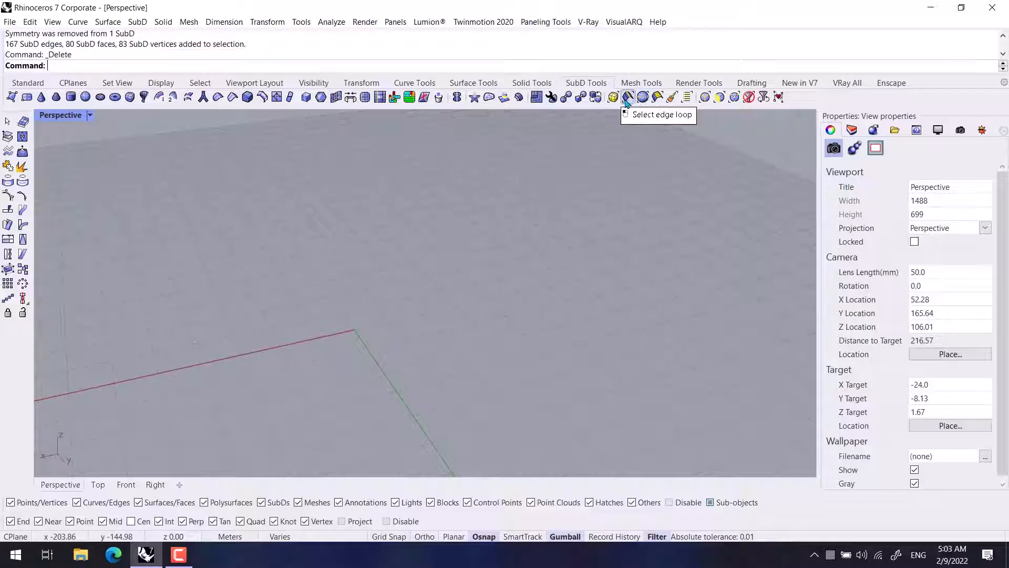
pyautogui.moveTo(628, 160); pyautogui.dragTo(604, 144, button='right')
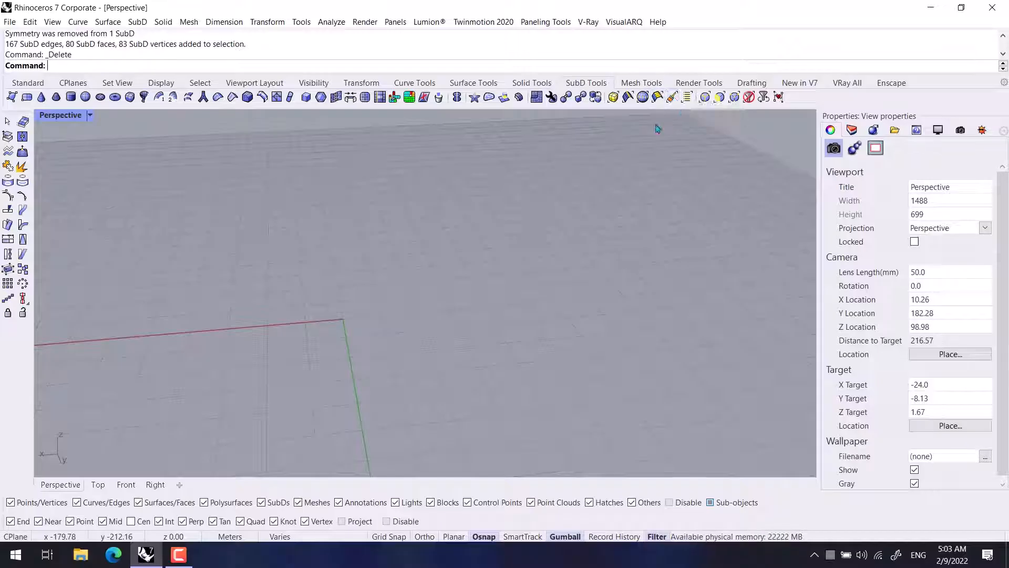
pyautogui.moveTo(520, 210); pyautogui.dragTo(462, 248, button='right')
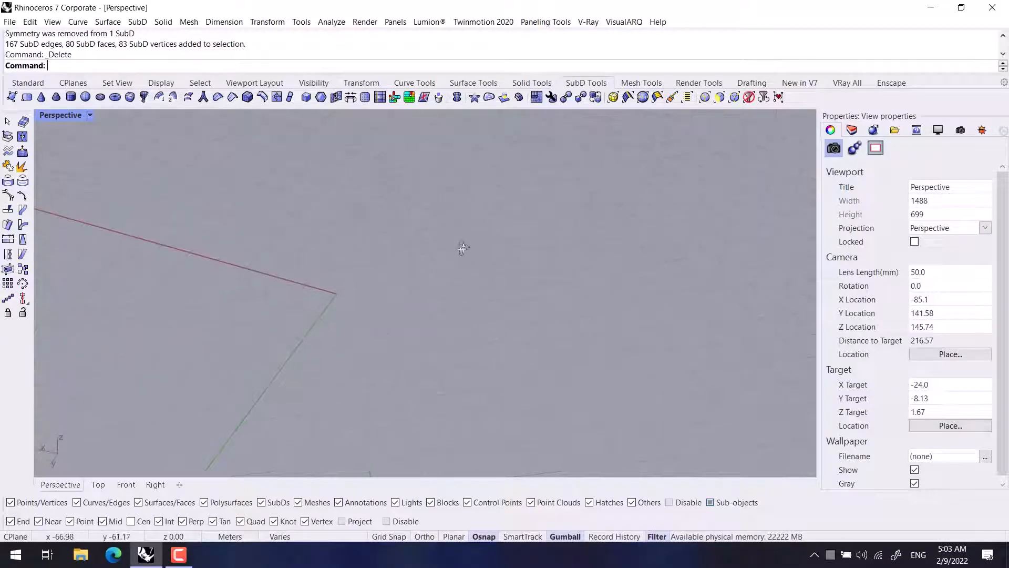
# Create a rectangular SubD plane beside the origin with an XCount of 12 and a YCount of 12
pyautogui.click(26, 97)
pyautogui.click(254, 65)
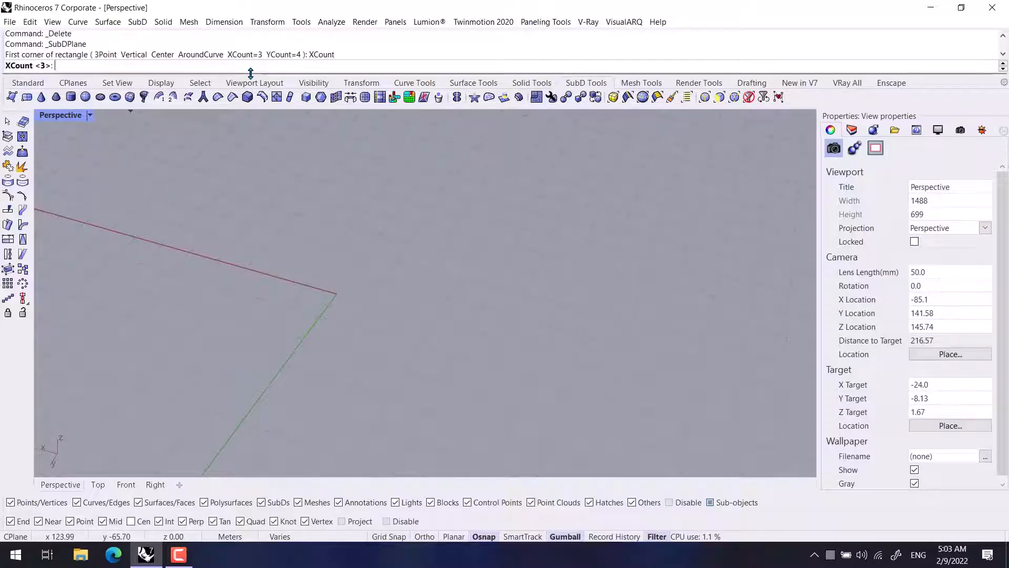
pyautogui.write('12')
pyautogui.press('Return')
pyautogui.click(287, 66)
pyautogui.write('12')
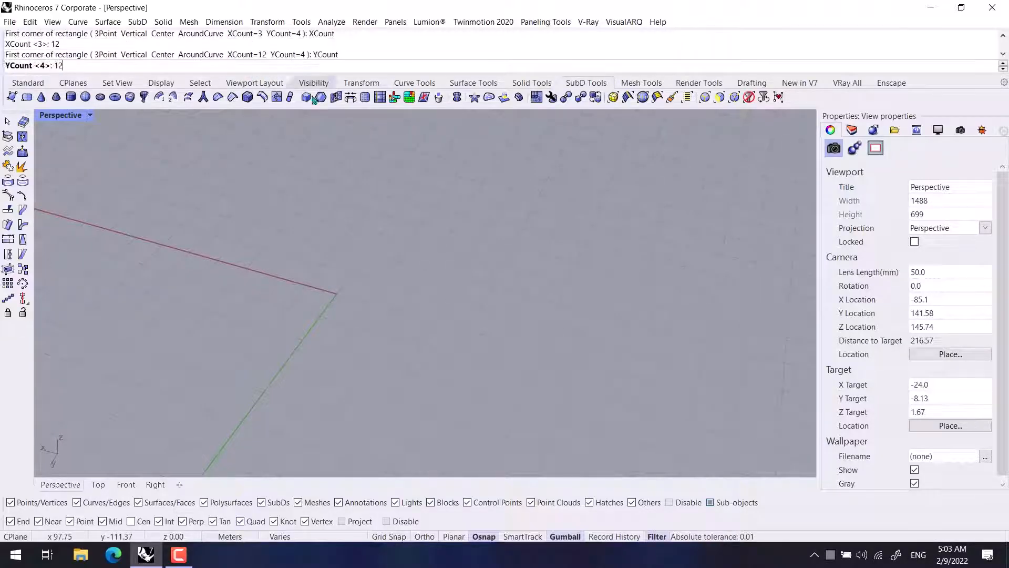
pyautogui.press('Return')
pyautogui.click(190, 344)
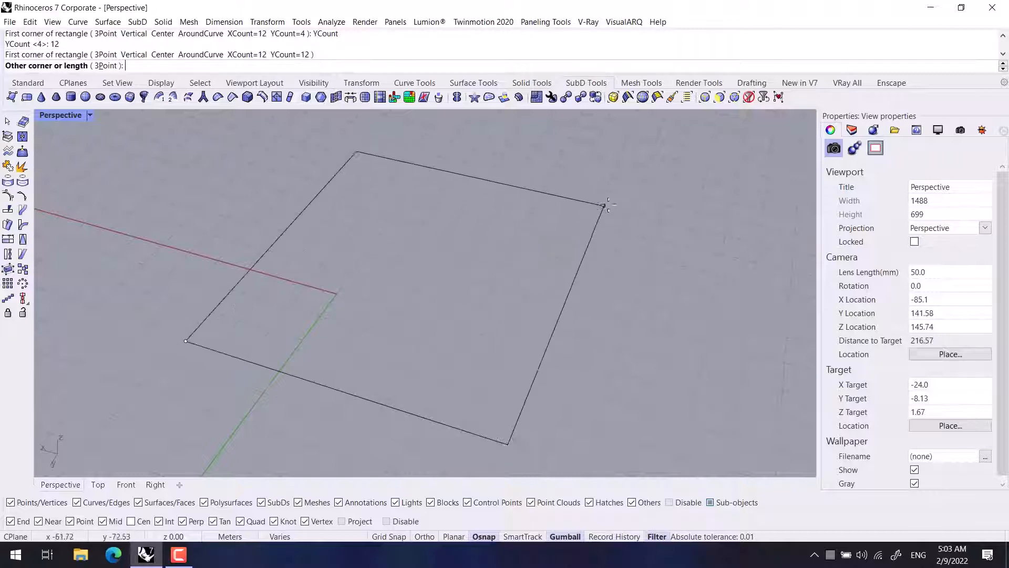
pyautogui.click(579, 181)
# Try to raise a brush-selected irregular patch in the middle of the SubD plane with the gumball, and undo the move
pyautogui.moveTo(545, 265); pyautogui.dragTo(464, 295, button='right')
pyautogui.scroll(-2, 348, 294)
pyautogui.moveTo(348, 293); pyautogui.dragTo(409, 288, button='right')
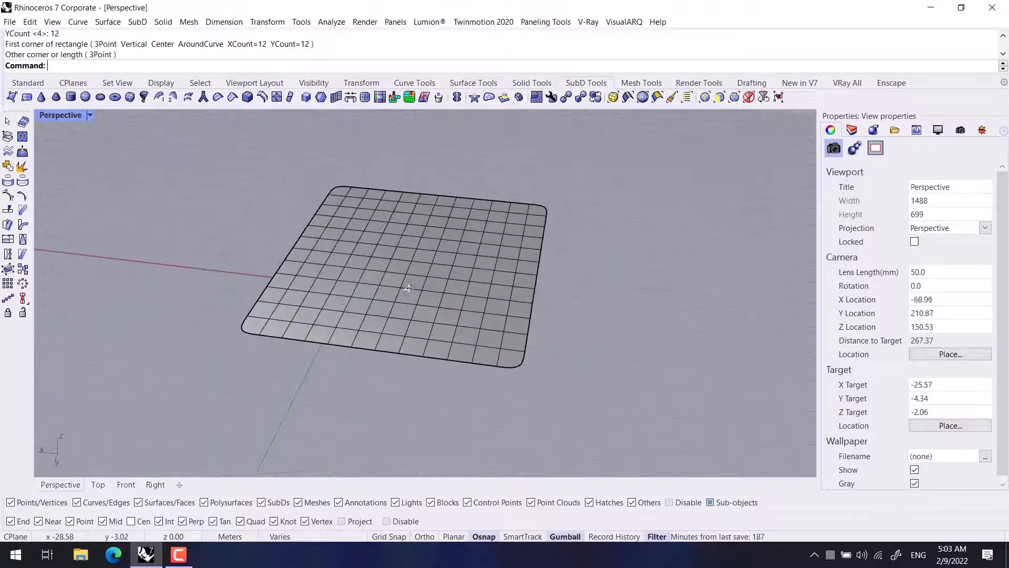
pyautogui.click(672, 98)
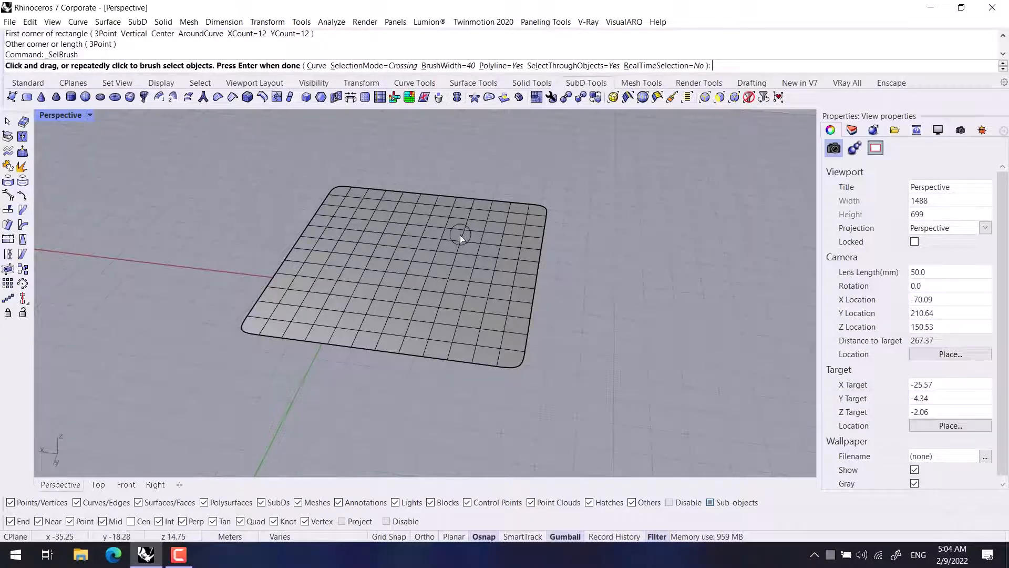
pyautogui.moveTo(489, 233)
pyautogui.mouseDown()
pyautogui.moveTo(452, 220)
pyautogui.moveTo(366, 265)
pyautogui.moveTo(396, 283)
pyautogui.moveTo(478, 255)
pyautogui.moveTo(368, 297)
pyautogui.moveTo(440, 247)
pyautogui.mouseUp()
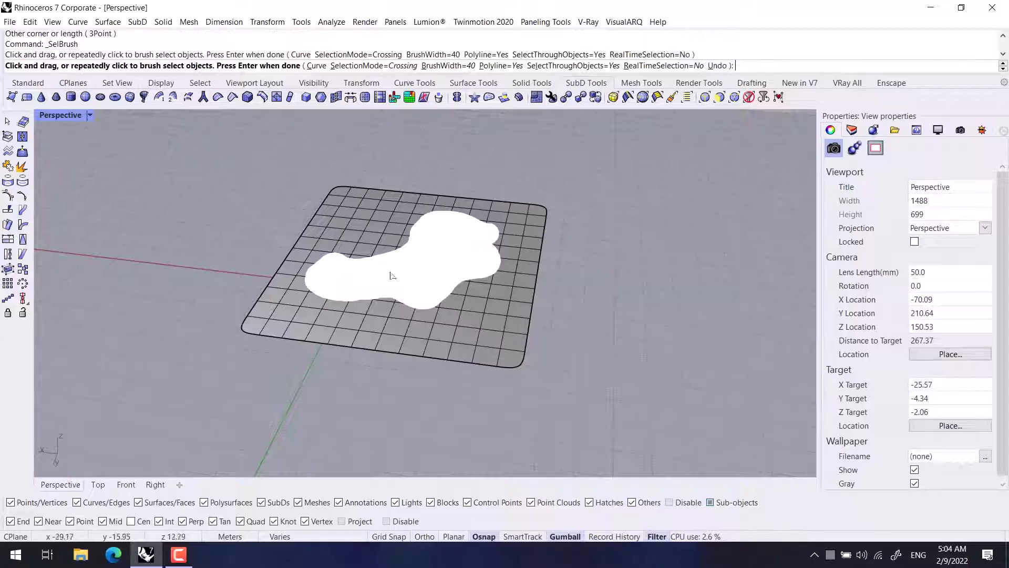
pyautogui.rightClick(420, 267)
pyautogui.moveTo(423, 271)
pyautogui.mouseDown(button='right')
pyautogui.moveTo(512, 247)
pyautogui.moveTo(536, 226)
pyautogui.mouseUp(button='right')
pyautogui.moveTo(374, 247); pyautogui.dragTo(375, 196)
pyautogui.click(559, 251)
pyautogui.moveTo(559, 251); pyautogui.dragTo(365, 284, button='right')
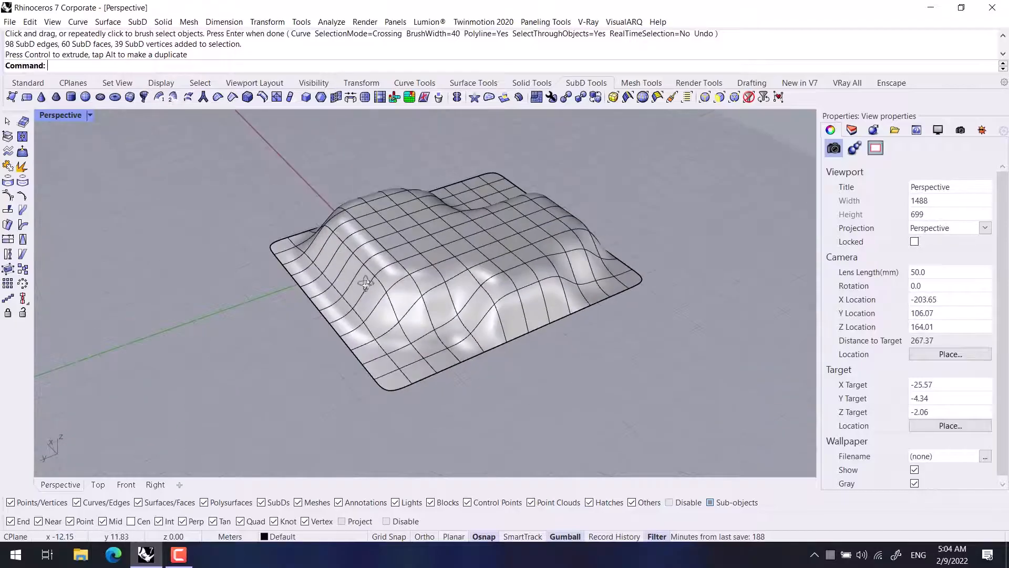
pyautogui.hotkey('ctrl', 'z')
# Try to raise a zigzag strip brush-selected across the SubD plane from edge to edge, and undo the move
pyautogui.click(673, 96)
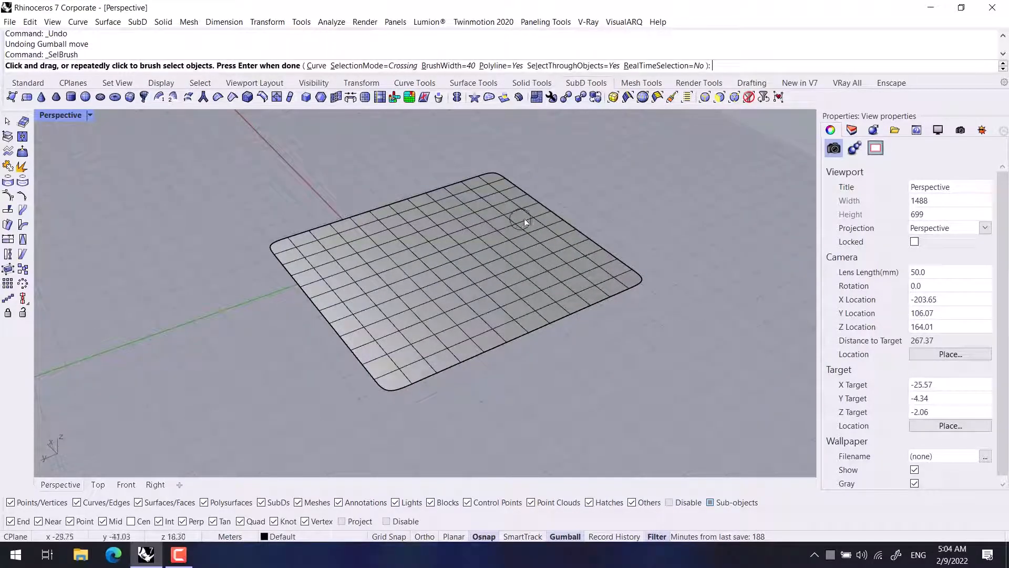
pyautogui.moveTo(494, 198)
pyautogui.mouseDown()
pyautogui.moveTo(469, 308)
pyautogui.moveTo(419, 373)
pyautogui.mouseUp()
pyautogui.press('Return')
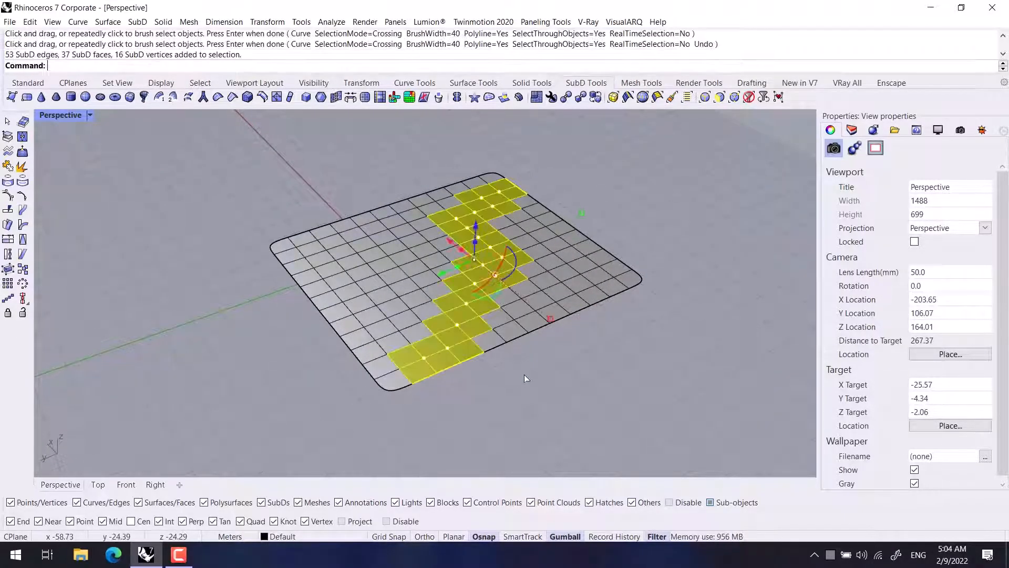
pyautogui.moveTo(524, 375); pyautogui.dragTo(408, 276, button='right')
pyautogui.moveTo(408, 228); pyautogui.dragTo(416, 164)
pyautogui.click(624, 209)
pyautogui.moveTo(624, 210); pyautogui.dragTo(405, 282, button='right')
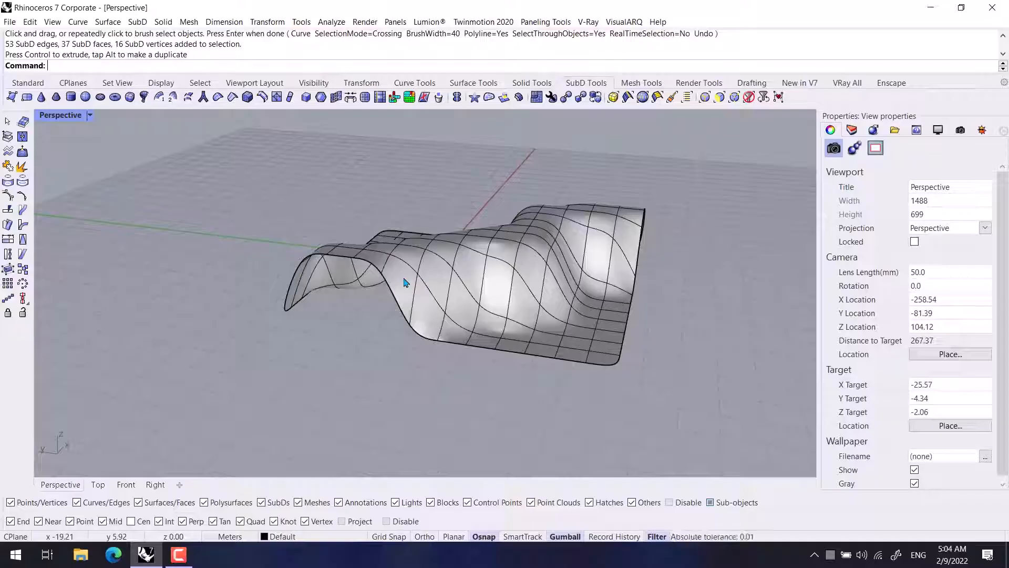
pyautogui.hotkey('ctrl', 'z')
pyautogui.press('Home')
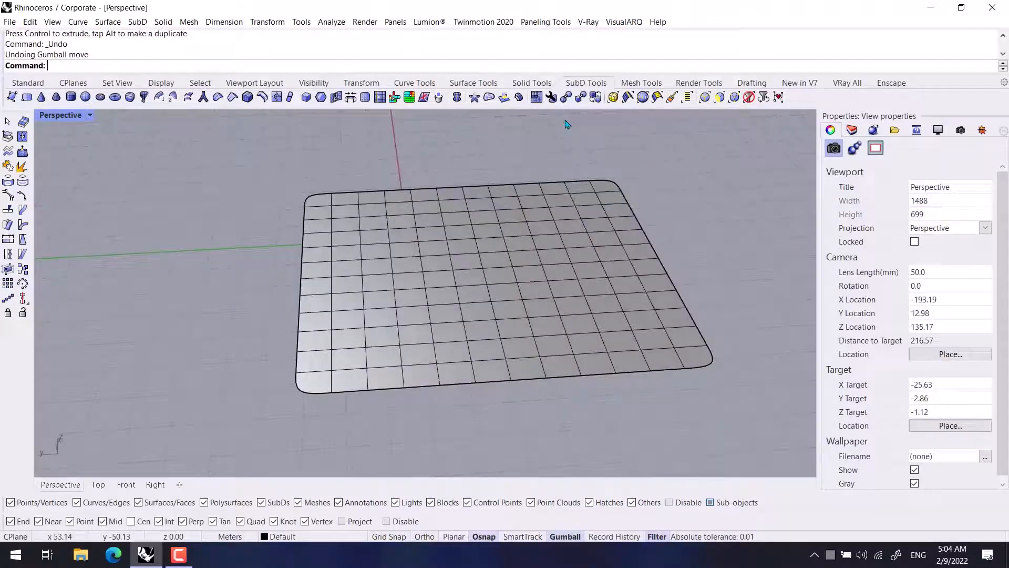
# Brush-select a winding band of faces from corner to corner of the plane with Polyline=No, and clear the selection
pyautogui.click(673, 99)
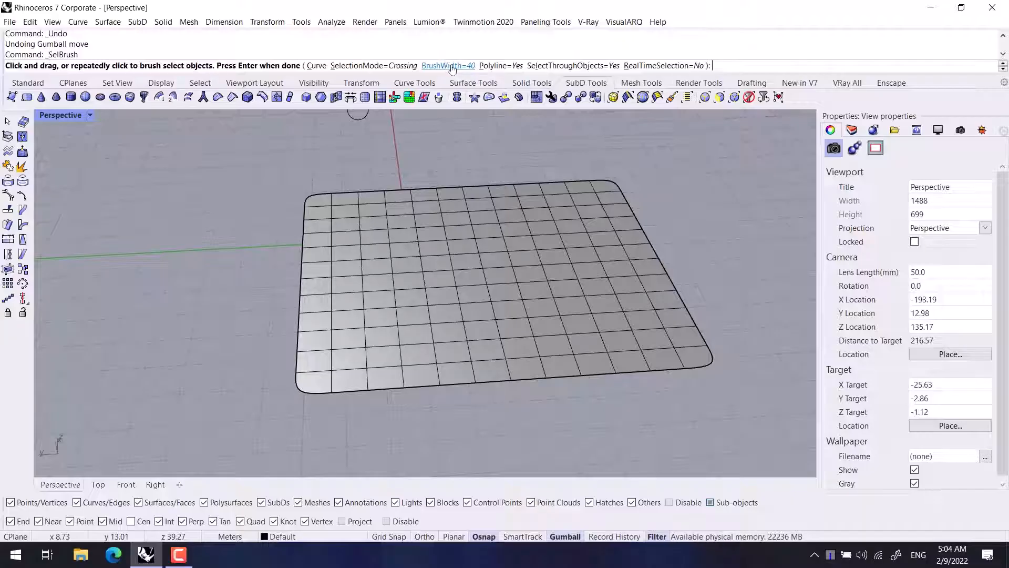
pyautogui.click(494, 66)
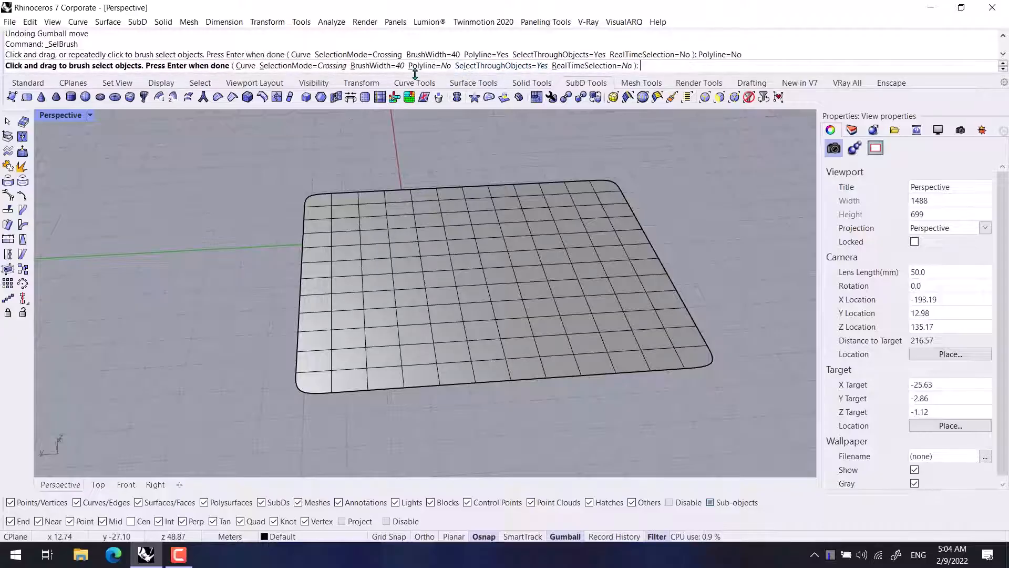
pyautogui.moveTo(612, 191)
pyautogui.mouseDown()
pyautogui.moveTo(404, 346)
pyautogui.moveTo(310, 346)
pyautogui.mouseUp()
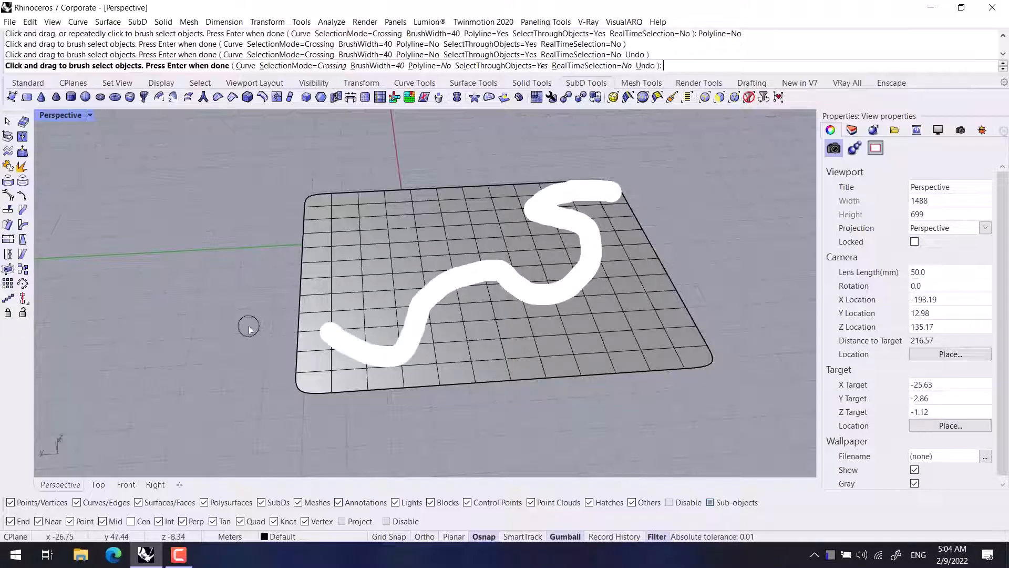
pyautogui.press('Return')
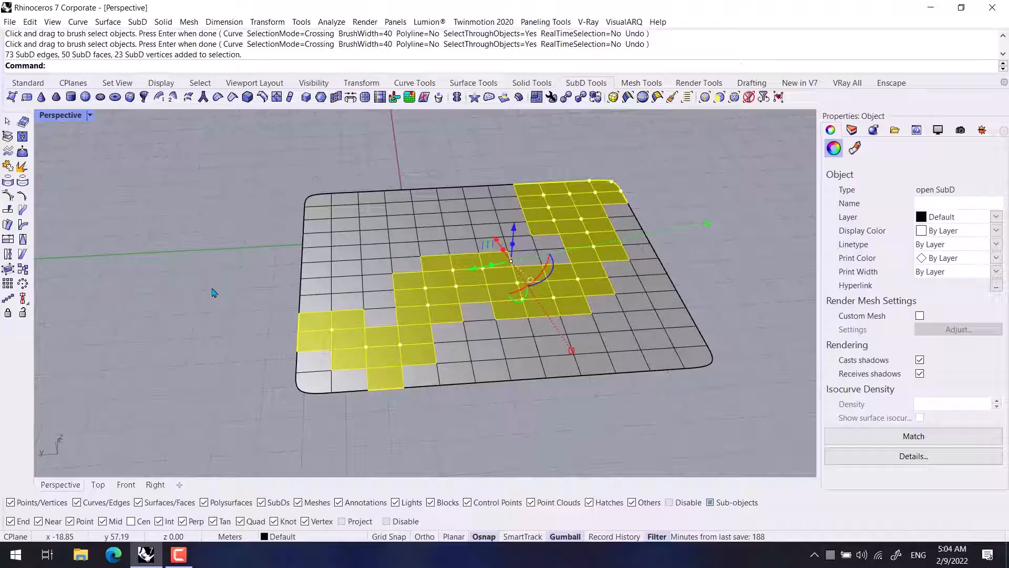
pyautogui.press('Escape')
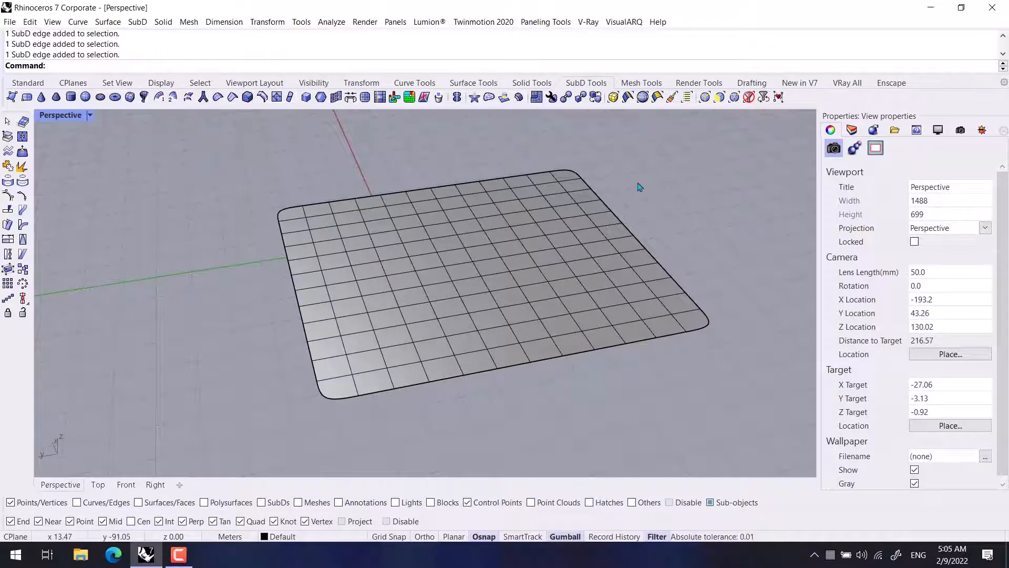
pyautogui.scroll(3, 577, 244)
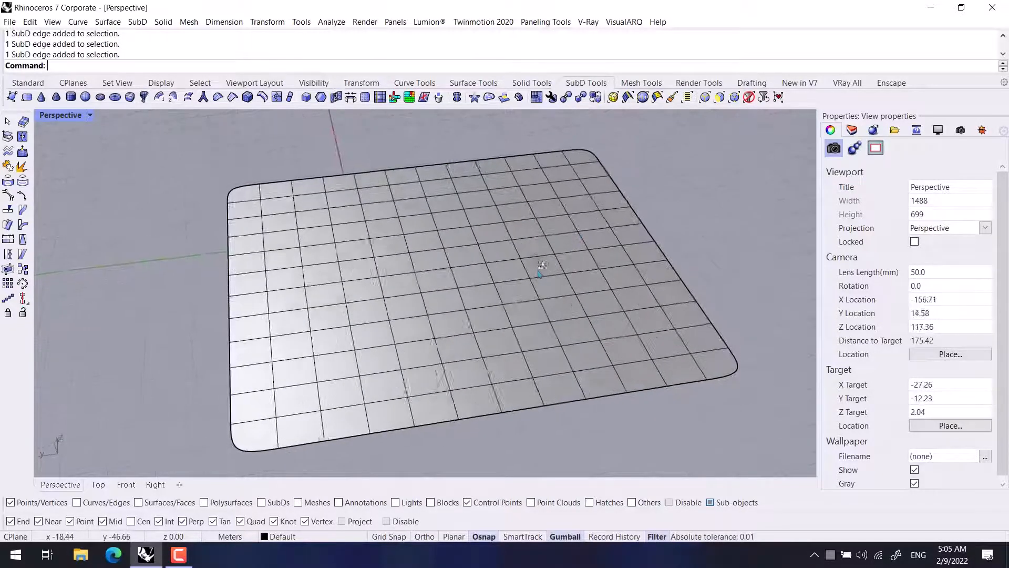
pyautogui.click(763, 98)
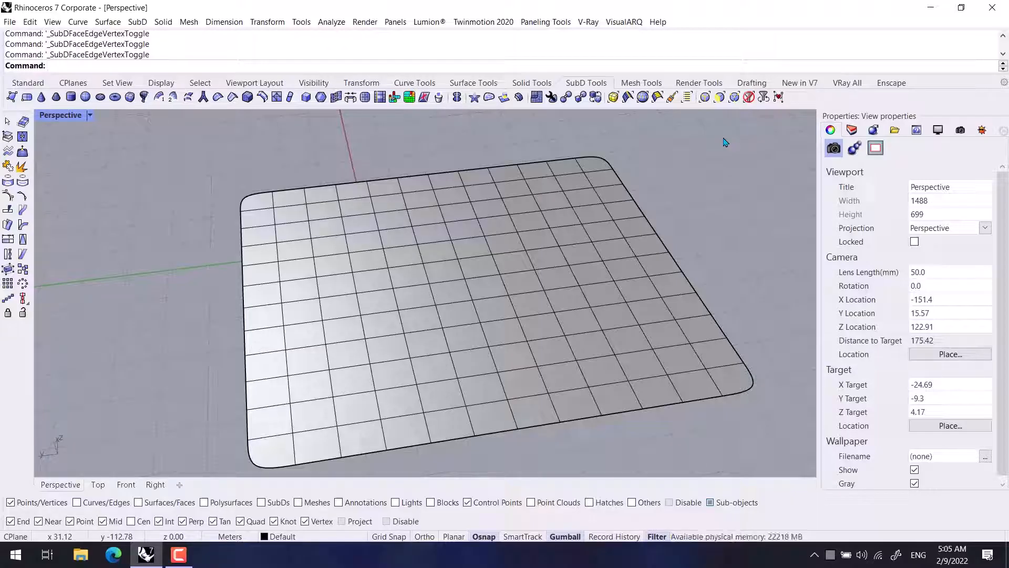
pyautogui.moveTo(151, 56); pyautogui.dragTo(72, 65)
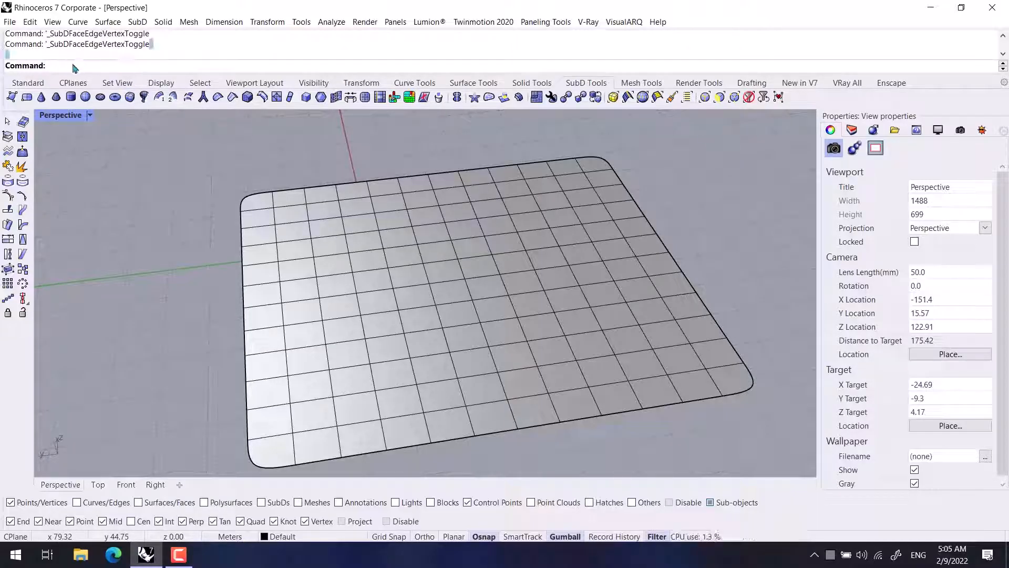
pyautogui.scroll(3, 439, 289)
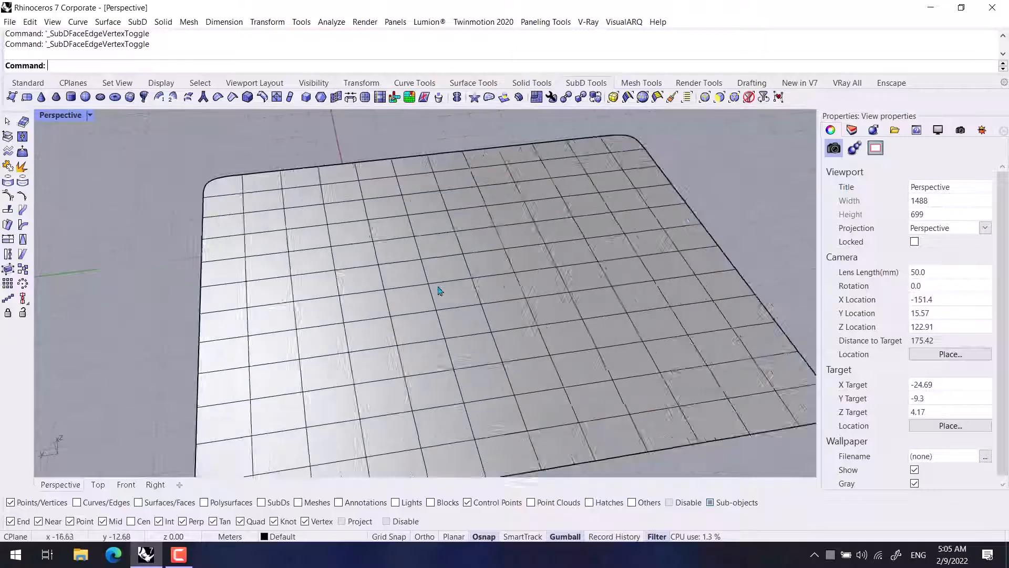
pyautogui.moveTo(382, 316); pyautogui.dragTo(400, 325, button='right')
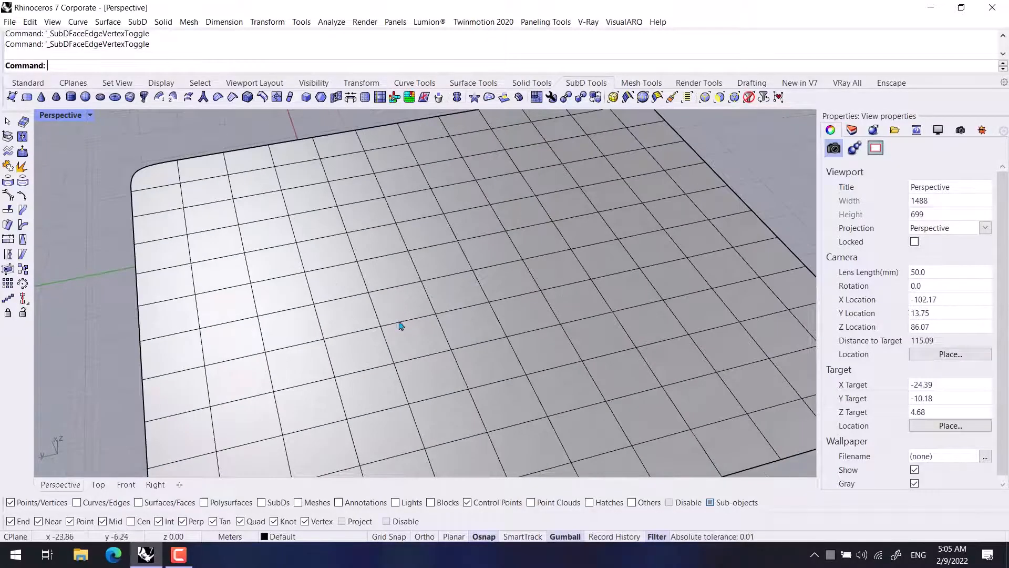
pyautogui.moveTo(629, 380); pyautogui.dragTo(512, 277, button='right')
pyautogui.click(512, 277)
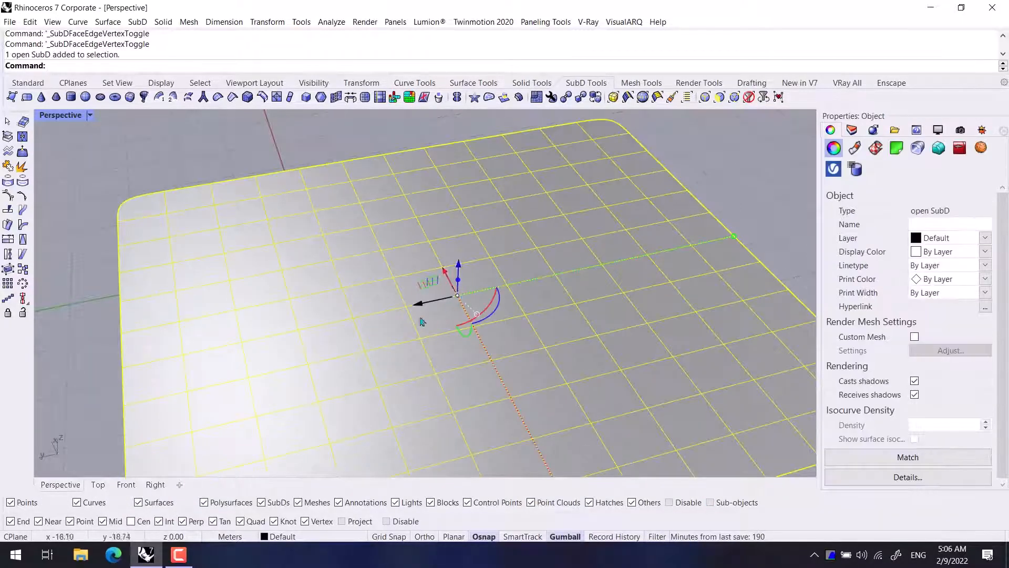
pyautogui.click(99, 332)
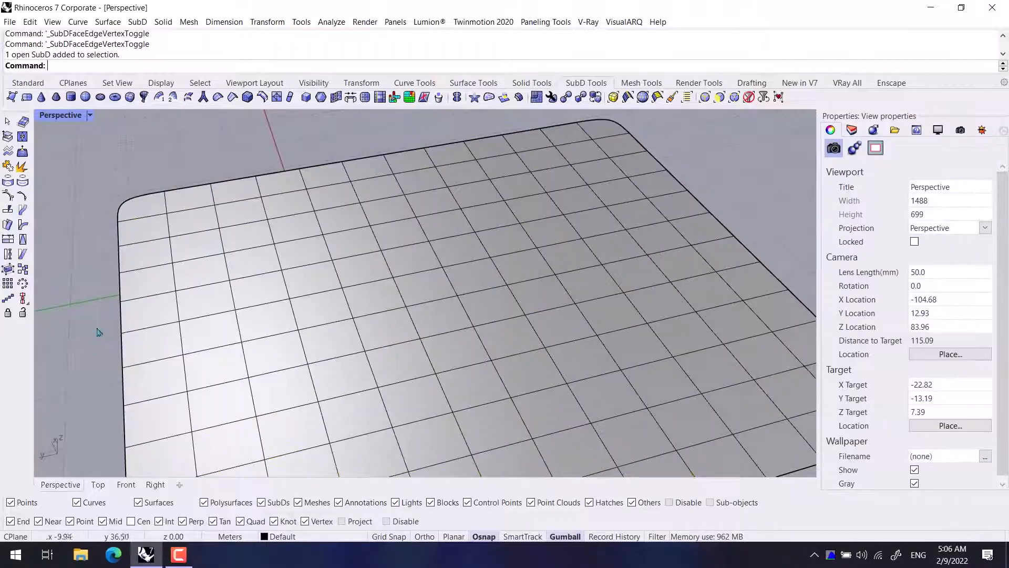
# Enable the Sub-objects selection filter and select two parallel rows of four edges near the middle of the SubD plane
pyautogui.click(728, 503)
pyautogui.click(541, 279)
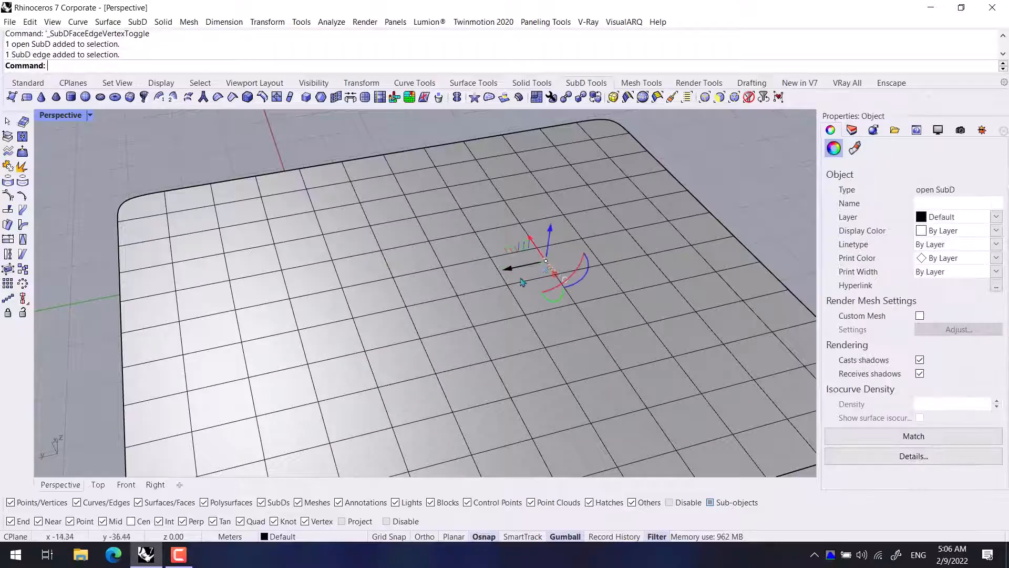
pyautogui.keyDown('shift'); pyautogui.click(504, 279); pyautogui.keyUp('shift')
pyautogui.keyDown('shift'); pyautogui.click(449, 281); pyautogui.keyUp('shift')
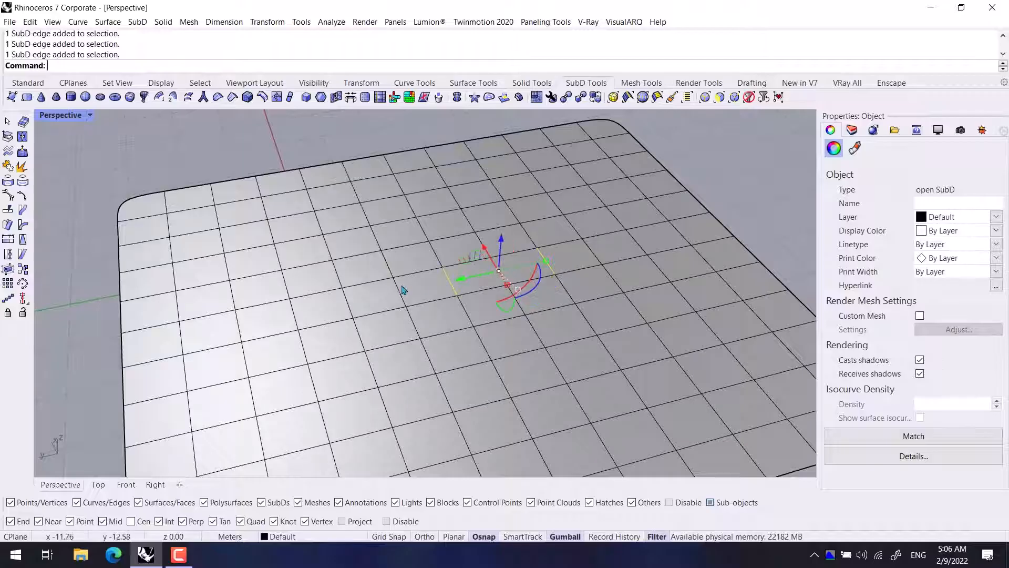
pyautogui.keyDown('shift'); pyautogui.click(401, 289); pyautogui.keyUp('shift')
pyautogui.keyDown('shift'); pyautogui.click(447, 402); pyautogui.keyUp('shift')
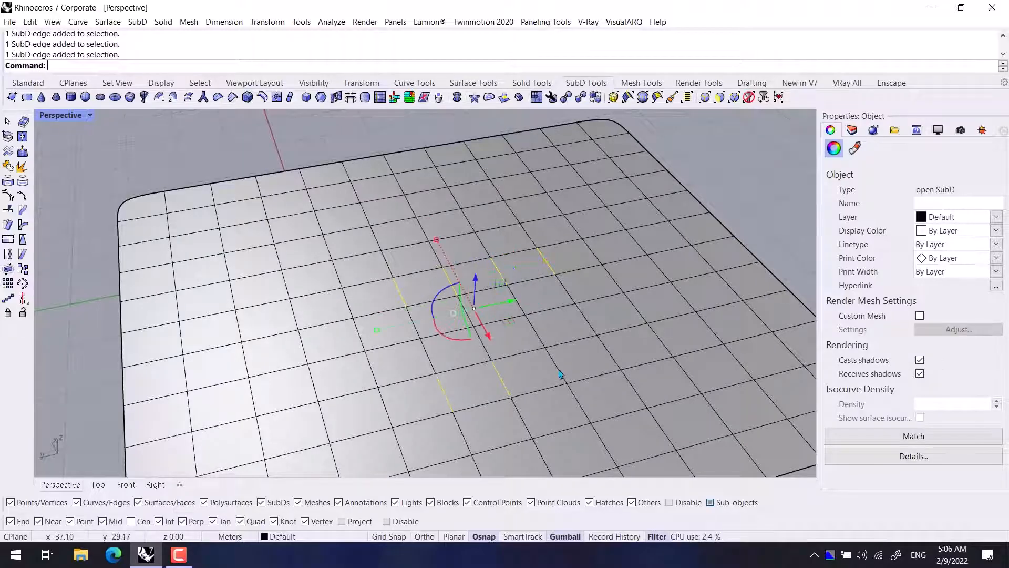
pyautogui.keyDown('shift'); pyautogui.click(559, 374); pyautogui.keyUp('shift')
pyautogui.keyDown('shift'); pyautogui.click(609, 357); pyautogui.keyUp('shift')
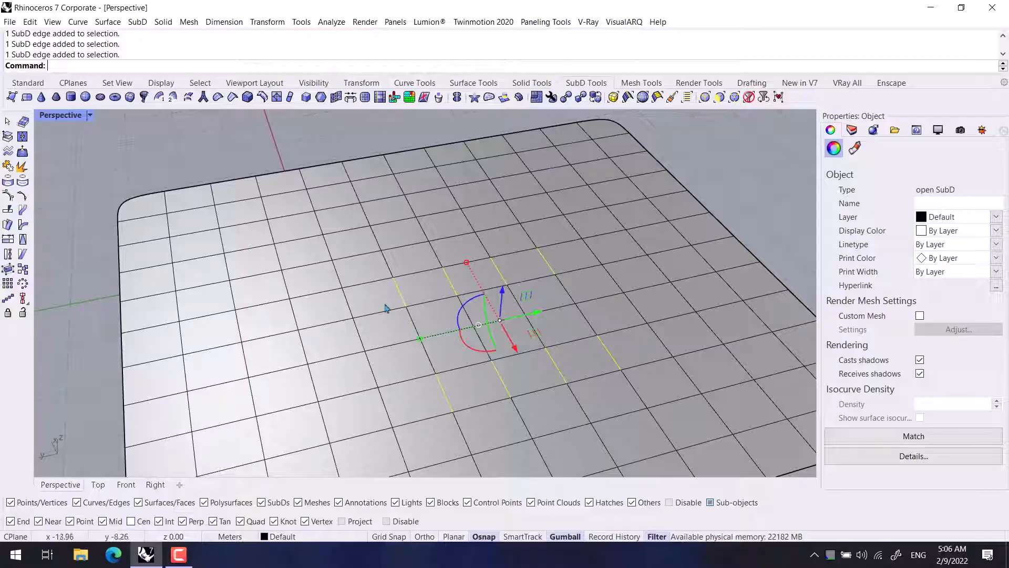
# Convert the selected edges to their vertices and to faces with SubDFaceEdgeVertexToggle, and clear the selection
pyautogui.click(763, 98)
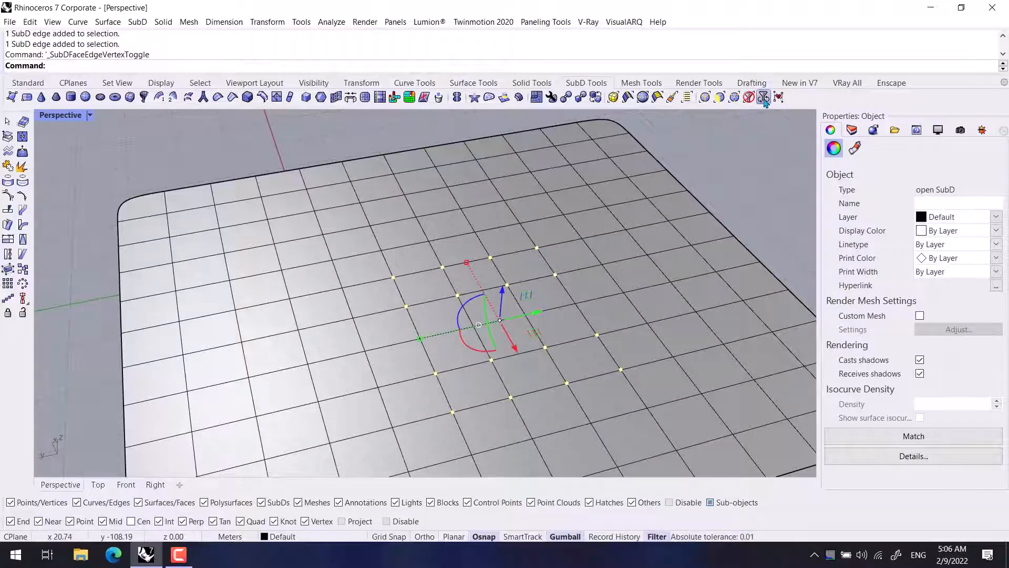
pyautogui.click(763, 97)
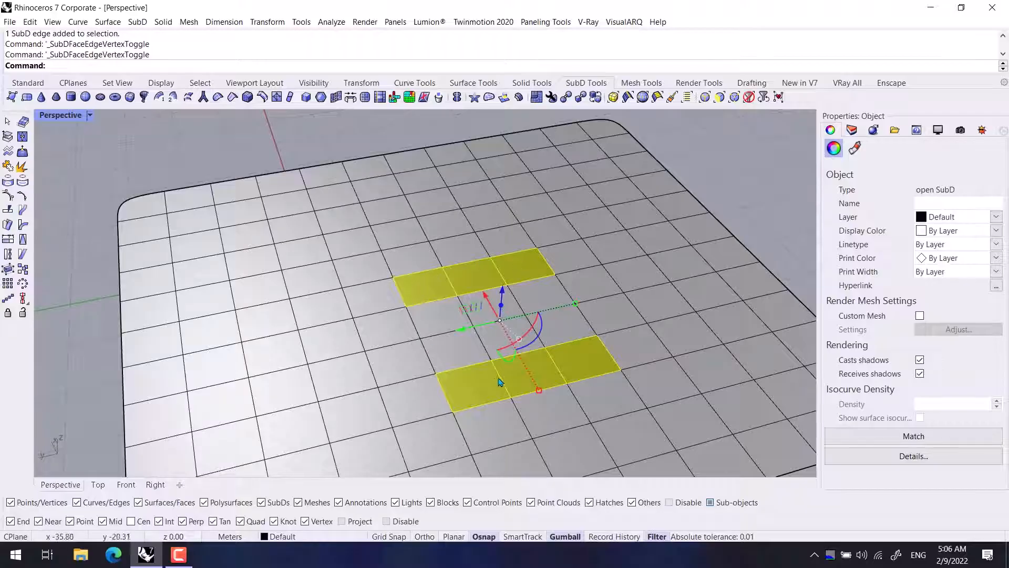
pyautogui.press('Escape')
# Select six separate faces scattered across the SubD plane
pyautogui.click(565, 271)
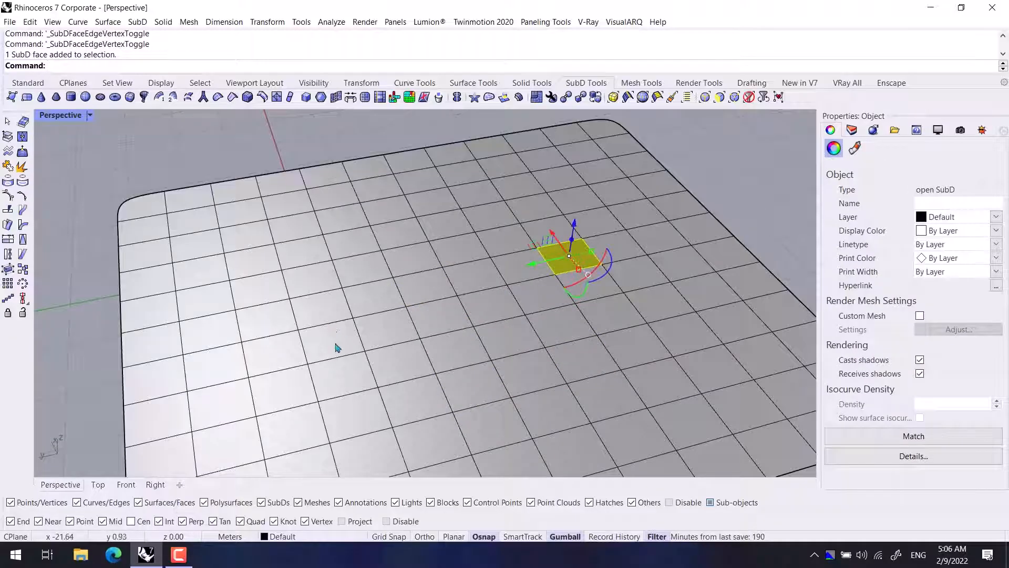
pyautogui.keyDown('shift'); pyautogui.click(337, 347); pyautogui.keyUp('shift')
pyautogui.keyDown('shift'); pyautogui.click(362, 246); pyautogui.keyUp('shift')
pyautogui.keyDown('shift'); pyautogui.click(623, 390); pyautogui.keyUp('shift')
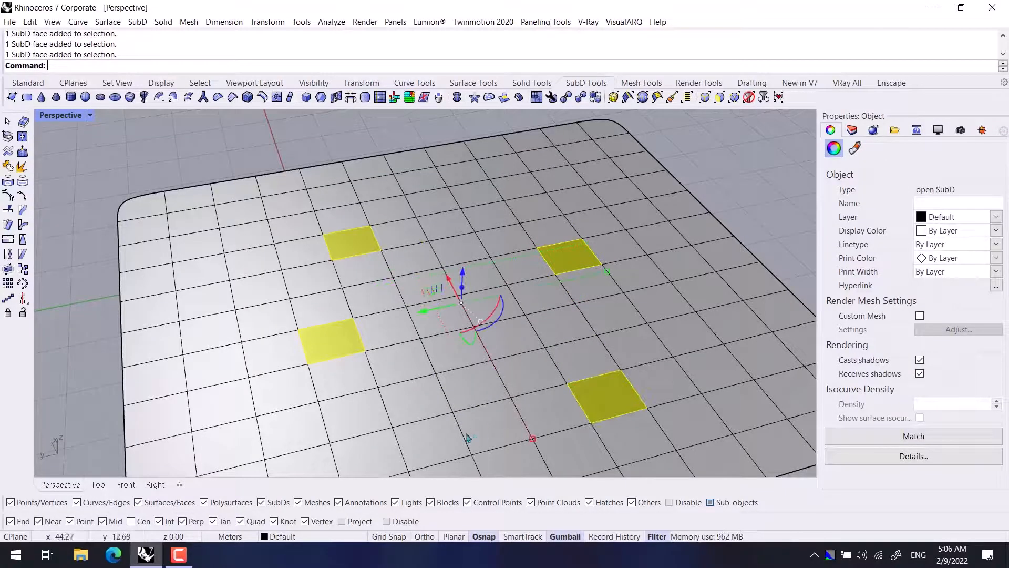
pyautogui.keyDown('shift'); pyautogui.click(482, 426); pyautogui.keyUp('shift')
pyautogui.keyDown('shift'); pyautogui.click(256, 439); pyautogui.keyUp('shift')
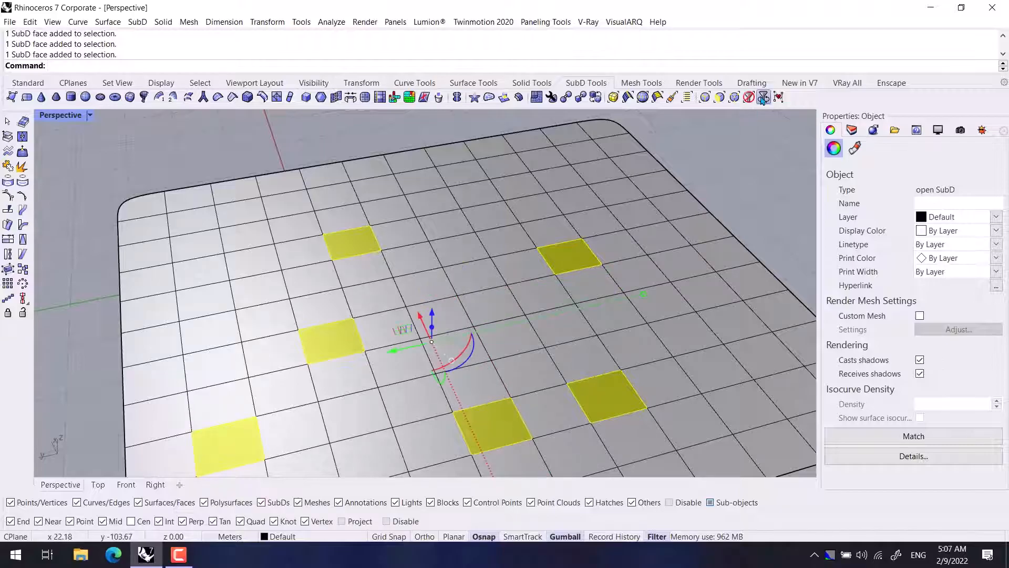
# Cycle the six-face selection repeatedly through edges, vertices and faces with SubDFaceEdgeVertexToggle, and deselect everything
pyautogui.click(763, 97)
pyautogui.click(763, 98)
pyautogui.click(763, 97)
pyautogui.click(761, 98)
pyautogui.click(761, 98)
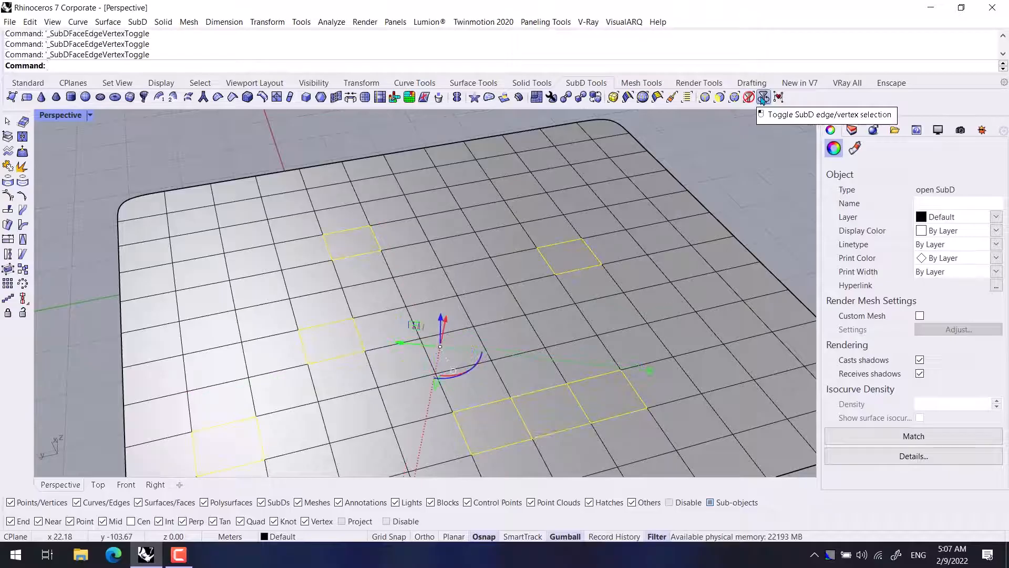
pyautogui.click(762, 98)
pyautogui.click(762, 97)
pyautogui.click(753, 137)
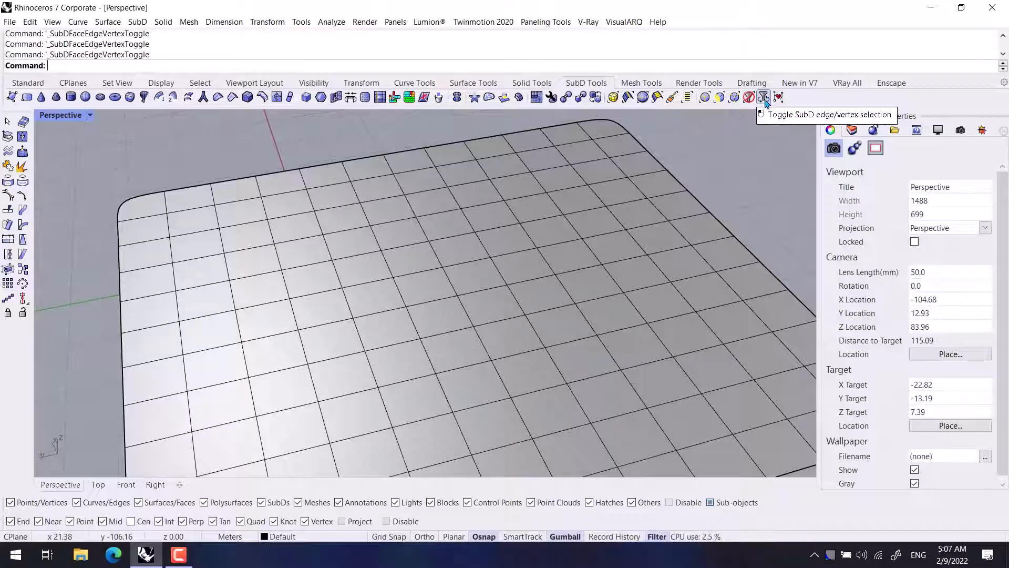
pyautogui.scroll(-12, 748, 205)
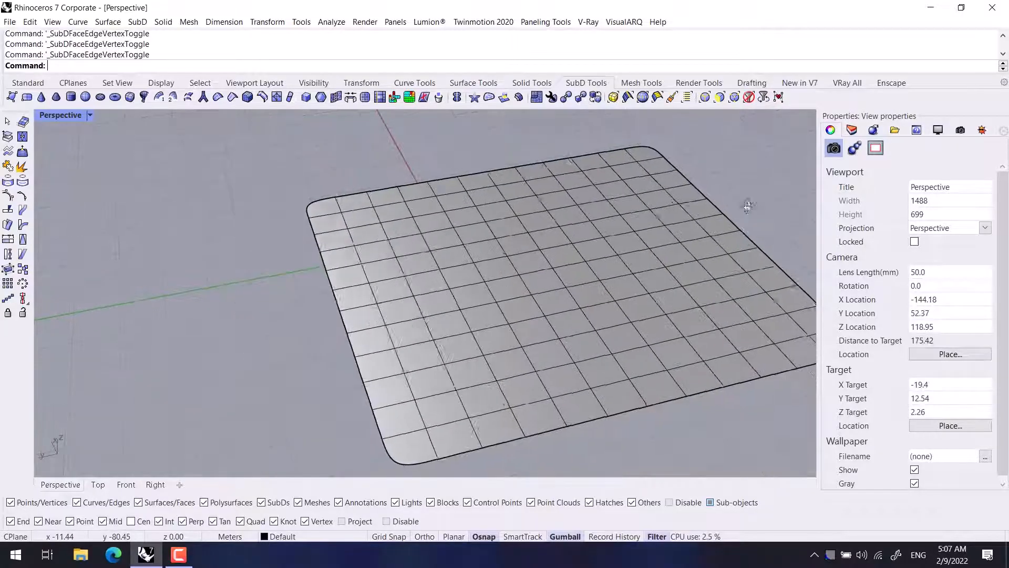
# Delete the whole 12 by 12 SubD plane
pyautogui.moveTo(747, 205); pyautogui.dragTo(649, 217, button='right')
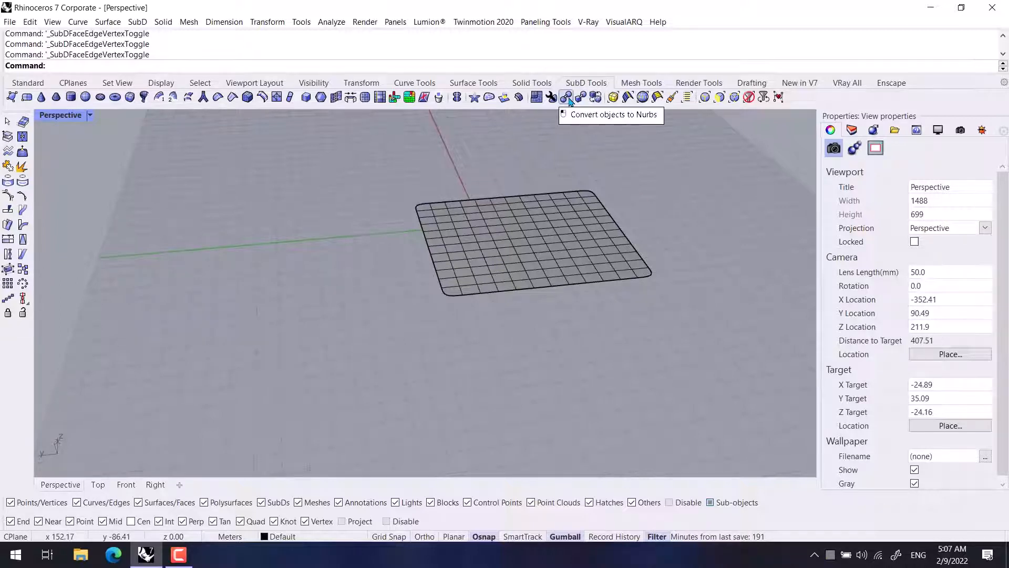
pyautogui.click(577, 235)
pyautogui.click(683, 210)
pyautogui.hotkey('ctrl', 'a')
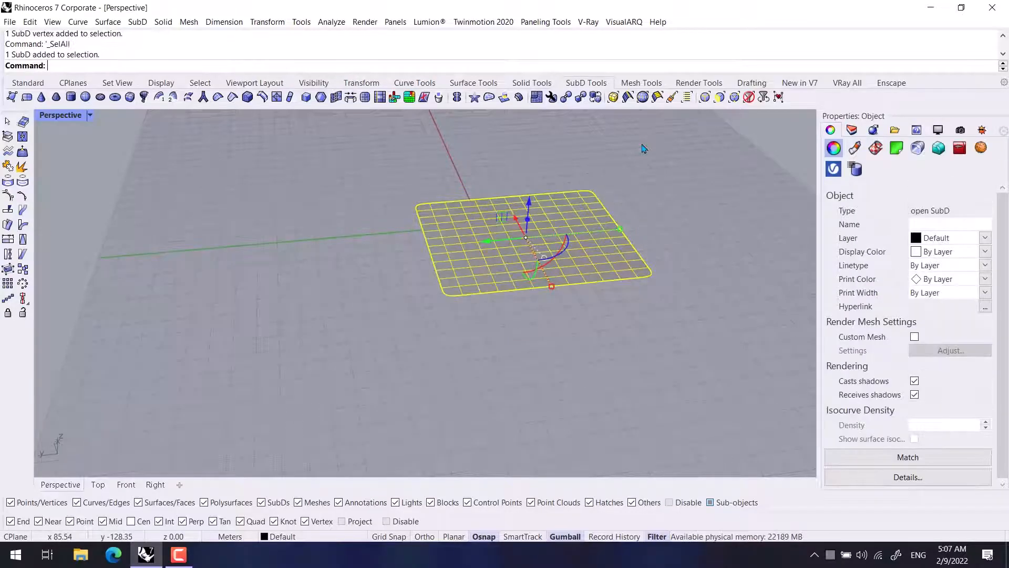
pyautogui.press('Delete')
pyautogui.click(26, 97)
pyautogui.keyDown('shift'); pyautogui.moveTo(250, 204); pyautogui.dragTo(196, 220, button='right'); pyautogui.keyUp('shift')
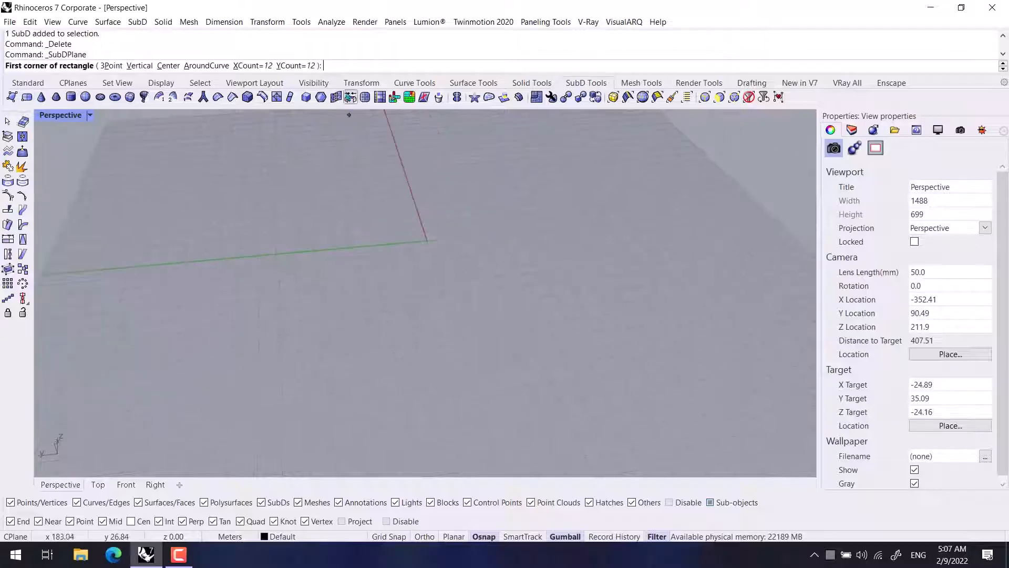
pyautogui.click(247, 65)
pyautogui.write('3')
pyautogui.press('Return')
pyautogui.press('Escape')
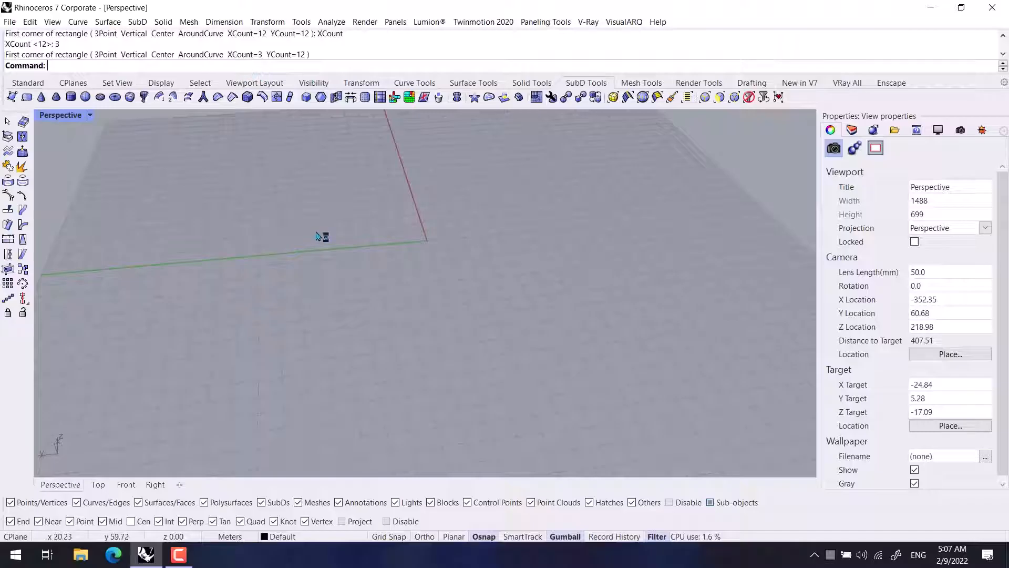
# Draw a rectangular SubD plane near the origin with XCount 3 and YCount 2
pyautogui.rightClick(322, 235)
pyautogui.click(249, 66)
pyautogui.write('3')
pyautogui.press('Return')
pyautogui.click(289, 66)
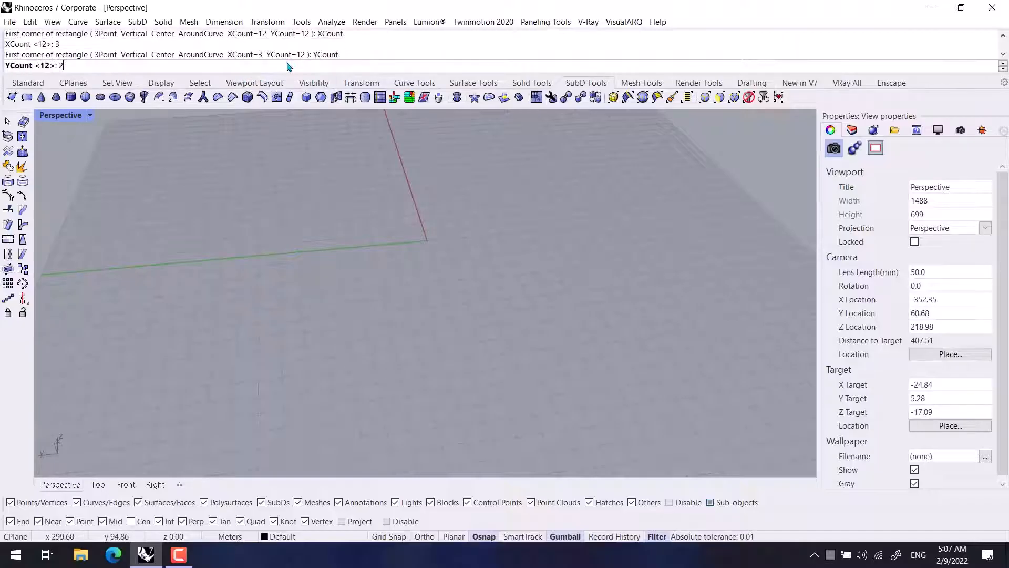
pyautogui.write('2')
pyautogui.press('Return')
pyautogui.click(383, 216)
pyautogui.click(572, 272)
# Raise the middle face on one side of the SubD plane, and tilt and lower the opposite middle face to form a twisted shape
pyautogui.scroll(2, 527, 227)
pyautogui.click(524, 237)
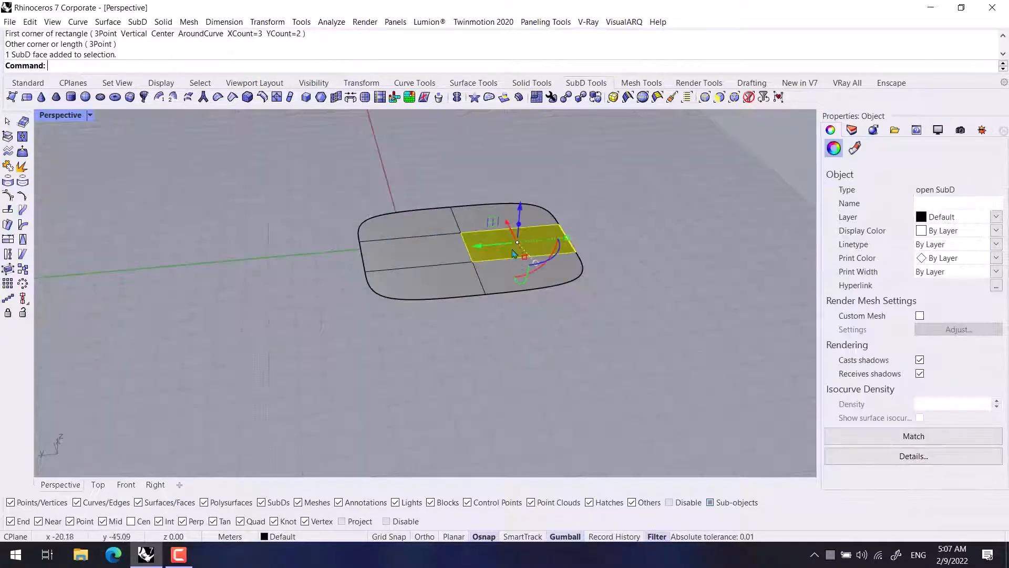
pyautogui.moveTo(520, 206); pyautogui.dragTo(523, 147)
pyautogui.click(408, 239)
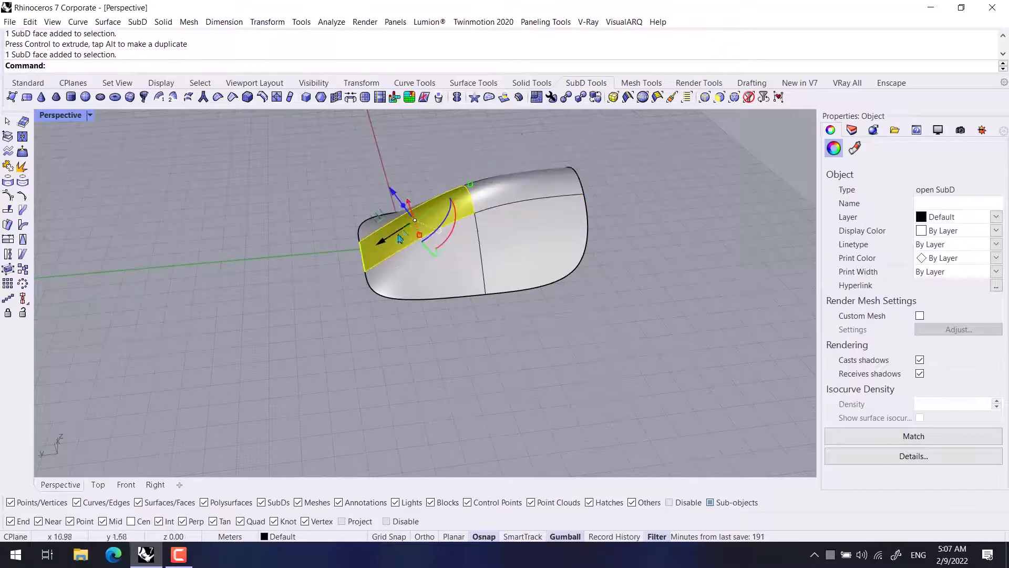
pyautogui.moveTo(444, 239); pyautogui.dragTo(438, 255)
pyautogui.moveTo(404, 187); pyautogui.dragTo(420, 247)
pyautogui.click(635, 179)
pyautogui.moveTo(635, 179); pyautogui.dragTo(392, 322, button='right')
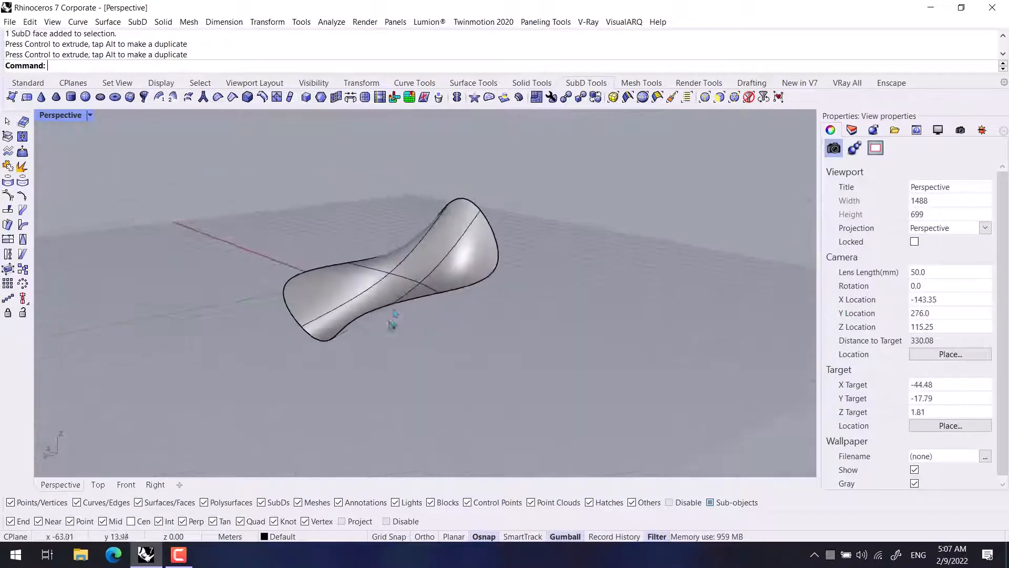
# Convert the twisted SubD to NURBS with ToNurbs, using DeleteInputObjects=No
pyautogui.click(565, 98)
pyautogui.click(448, 247)
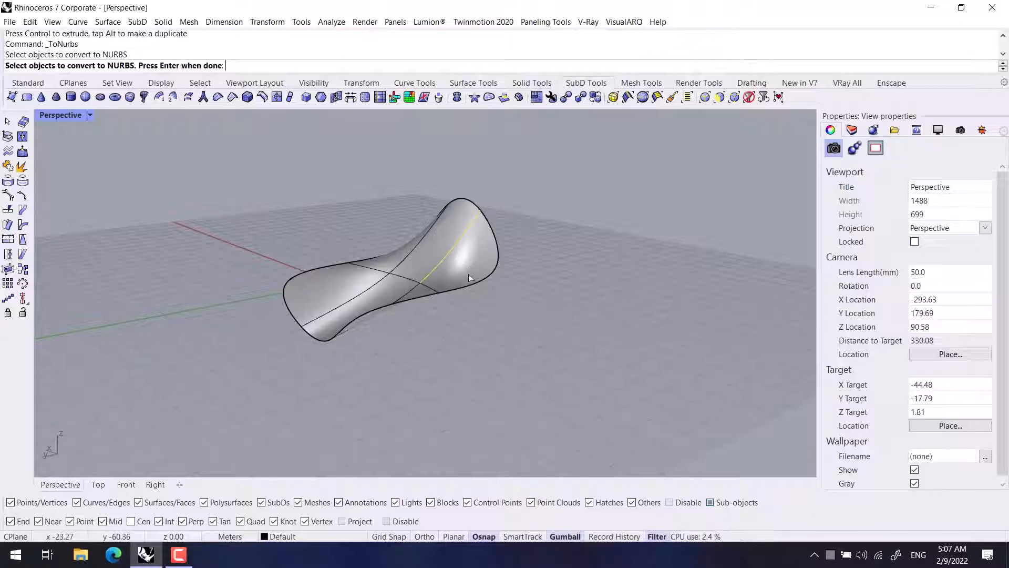
pyautogui.moveTo(468, 273); pyautogui.dragTo(473, 256, button='right')
pyautogui.click(460, 261)
pyautogui.press('Return')
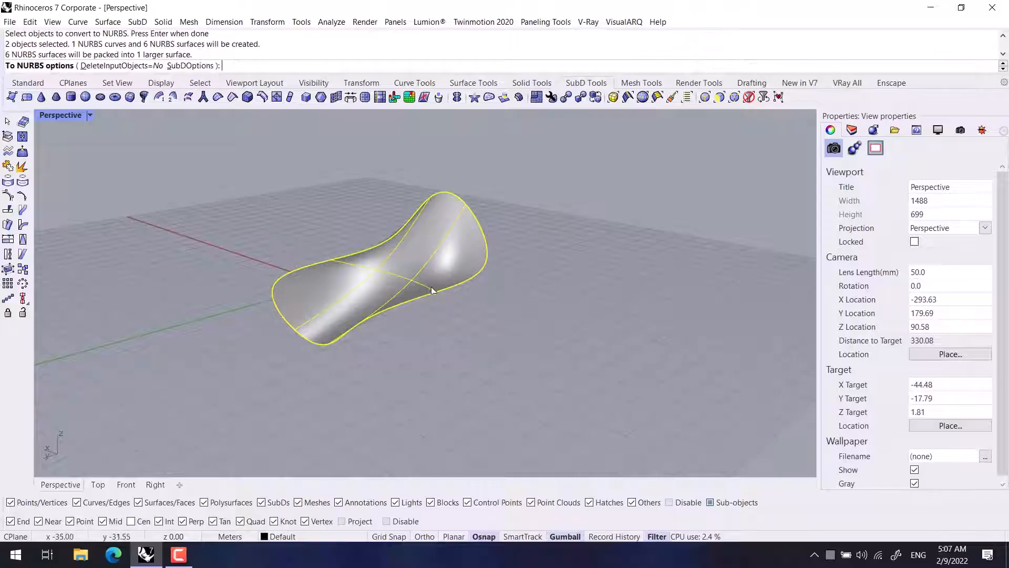
pyautogui.press('Return')
# Pick the converted NURBS surface from the overlapping objects and move it along X beside the original SubD
pyautogui.moveTo(429, 301); pyautogui.dragTo(394, 338, button='right')
pyautogui.click(360, 274)
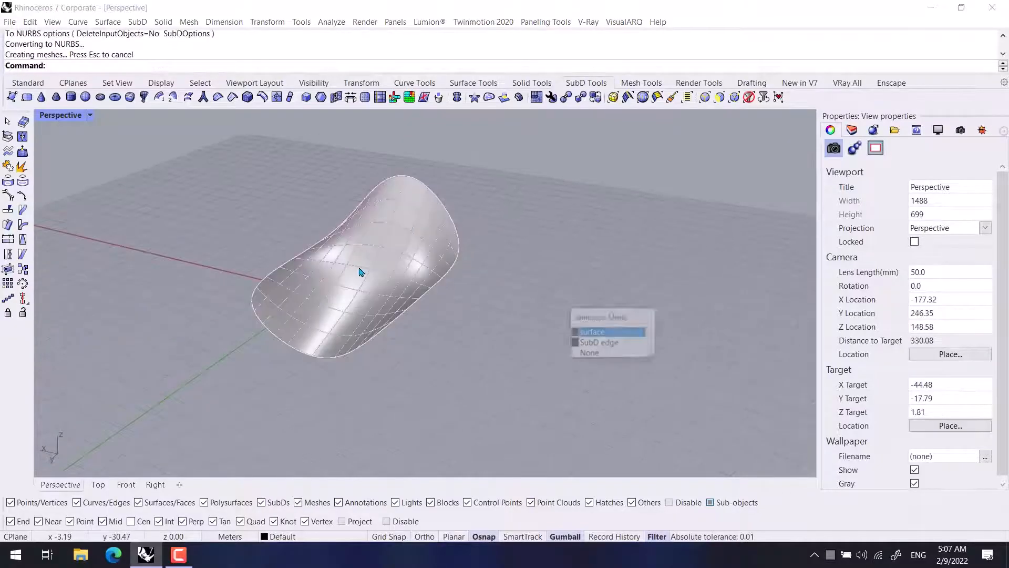
pyautogui.click(591, 335)
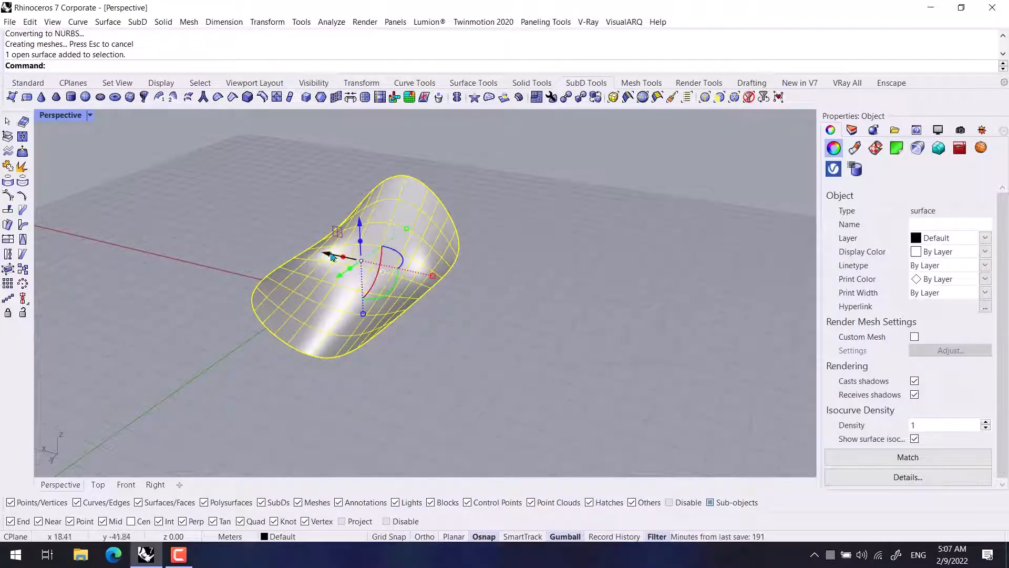
pyautogui.moveTo(338, 255); pyautogui.dragTo(558, 304)
pyautogui.click(370, 371)
pyautogui.moveTo(371, 371); pyautogui.dragTo(451, 365, button='right')
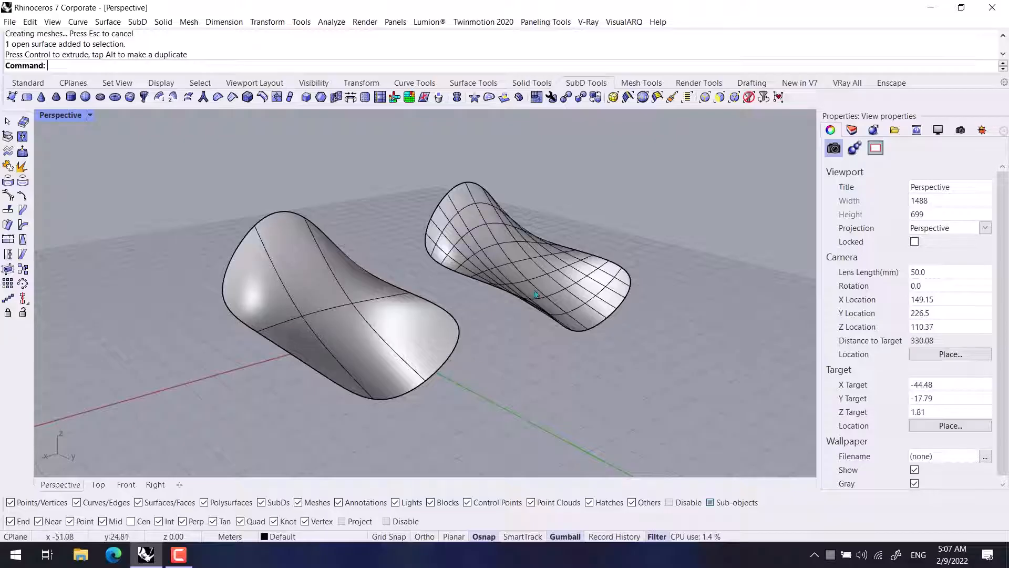
pyautogui.moveTo(450, 365); pyautogui.dragTo(487, 255, button='right')
pyautogui.scroll(-4, 563, 241)
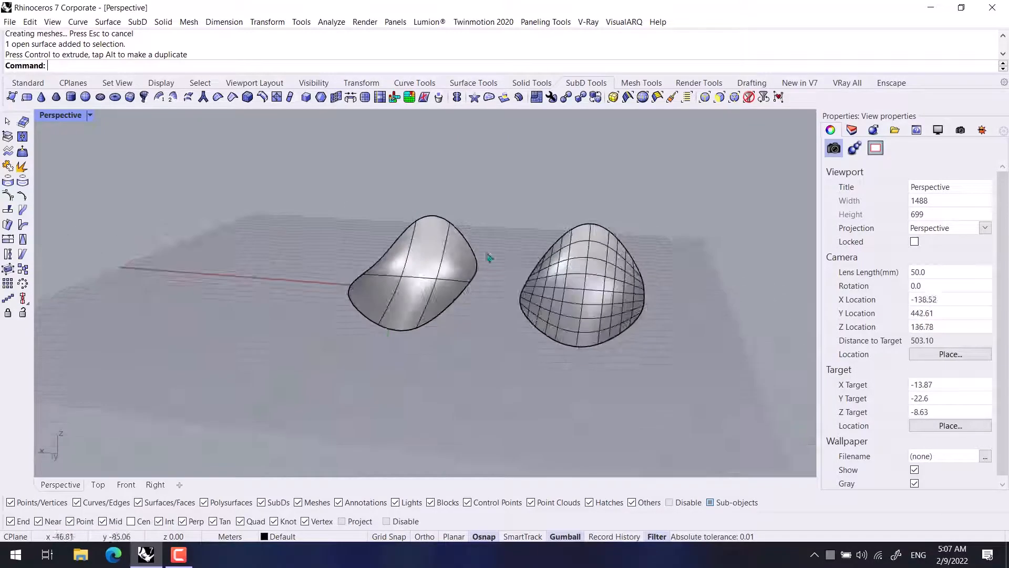
# Convert the NURBS surface back to a SubD with ToSubD, using UseSurface=Location and DeleteInput=No
pyautogui.click(584, 98)
pyautogui.click(609, 267)
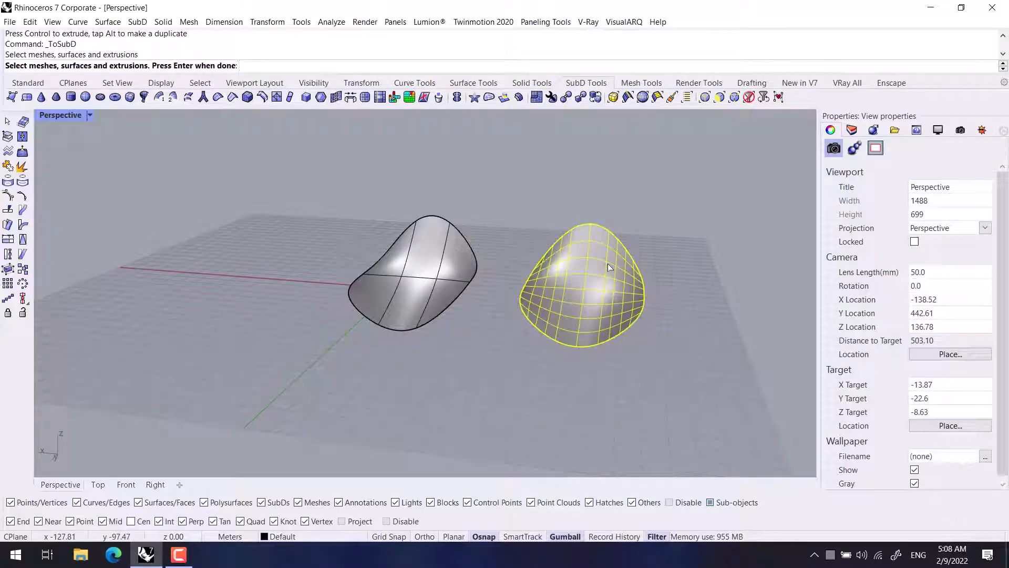
pyautogui.press('Return')
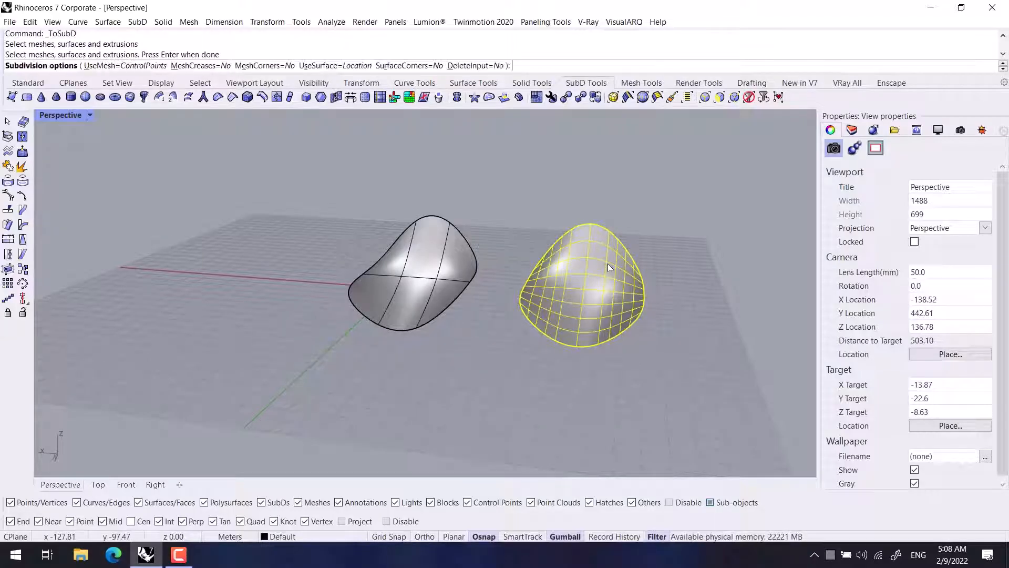
pyautogui.press('Return')
# Move the NURBS surface along X away from the overlapping new SubD and deselect it
pyautogui.click(597, 304)
pyautogui.click(669, 248)
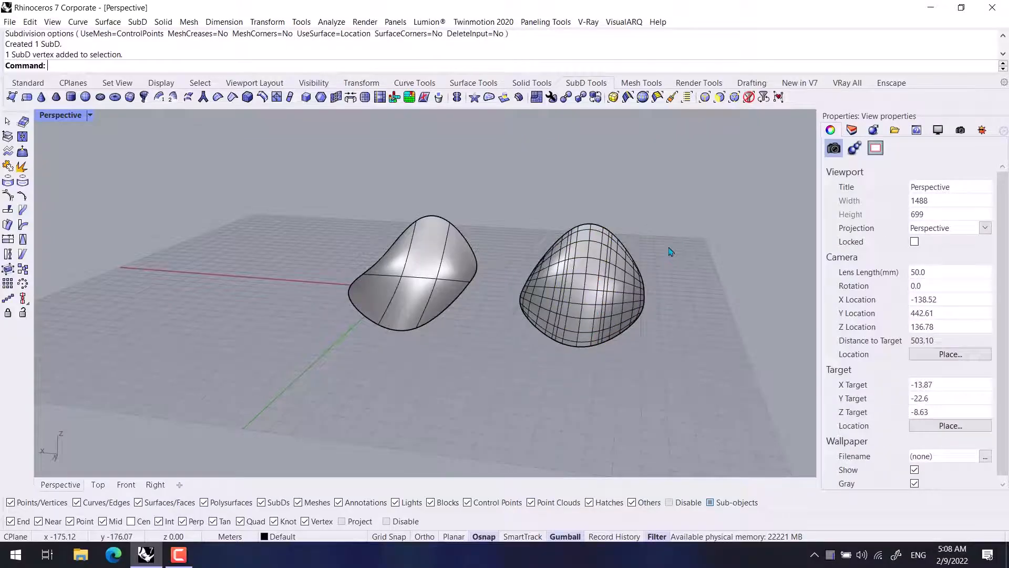
pyautogui.click(599, 286)
pyautogui.moveTo(599, 286); pyautogui.dragTo(515, 295, button='right')
pyautogui.keyDown('alt'); pyautogui.moveTo(456, 278); pyautogui.dragTo(599, 341); pyautogui.keyUp('alt')
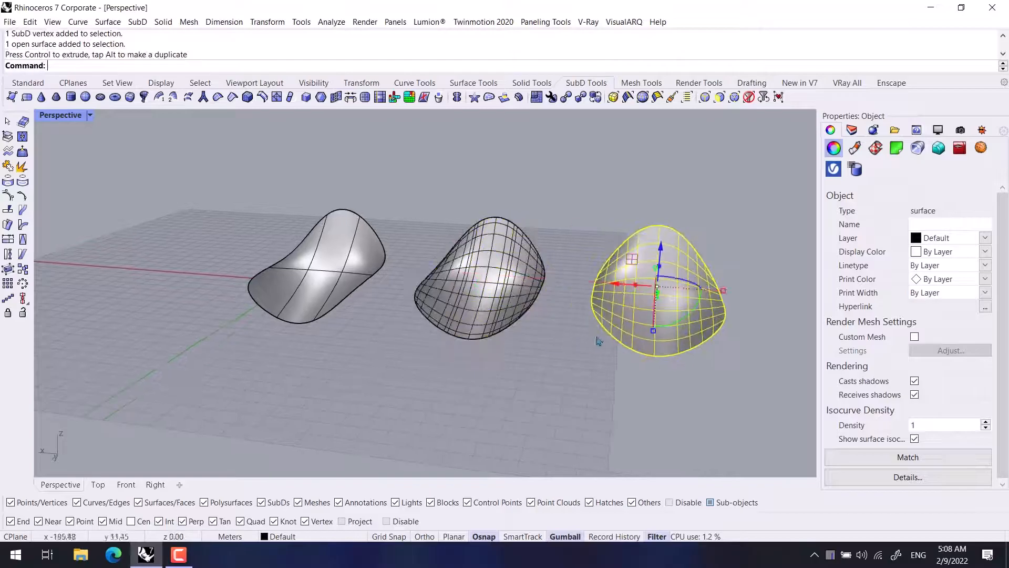
pyautogui.click(562, 368)
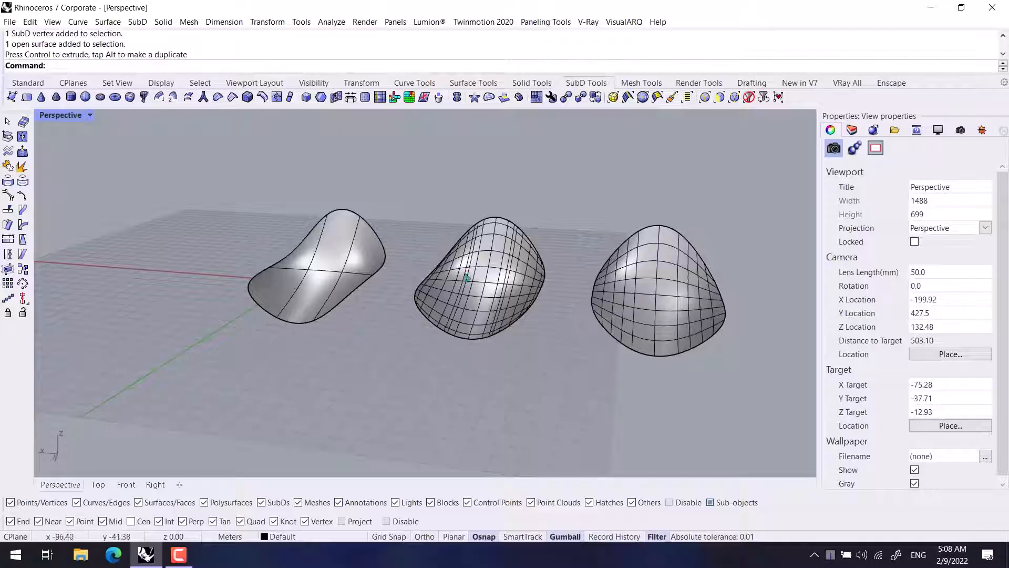
# Turn off the Sub-objects selection filter, select the middle SubD as a whole object, and clear the selection
pyautogui.keyDown('ctrl'); pyautogui.keyDown('shift'); pyautogui.click(496, 262); pyautogui.keyUp('shift'); pyautogui.keyUp('ctrl')
pyautogui.click(507, 341)
pyautogui.moveTo(368, 267); pyautogui.dragTo(460, 304, button='right')
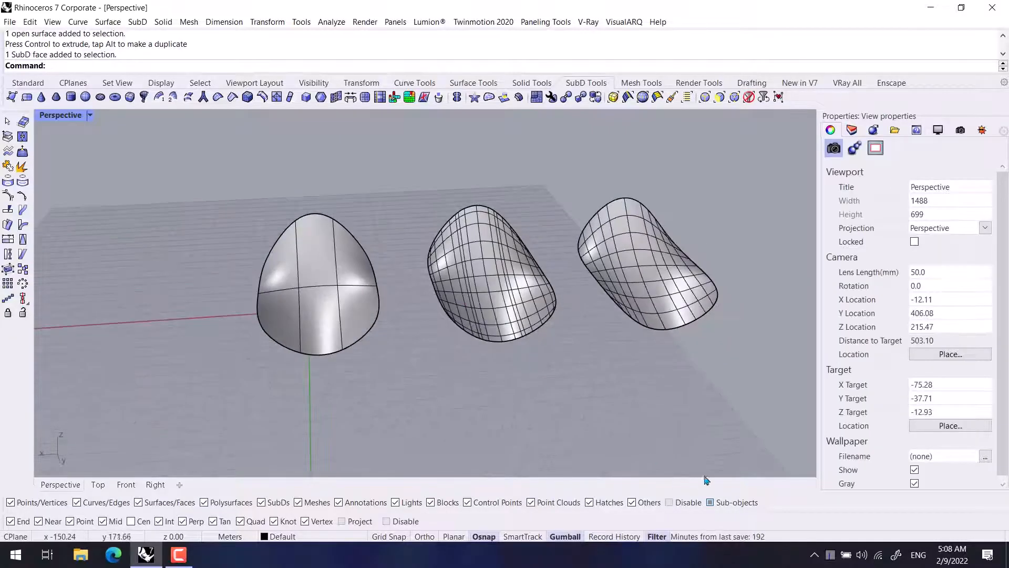
pyautogui.click(728, 502)
pyautogui.click(528, 318)
pyautogui.moveTo(574, 374); pyautogui.dragTo(675, 331, button='right')
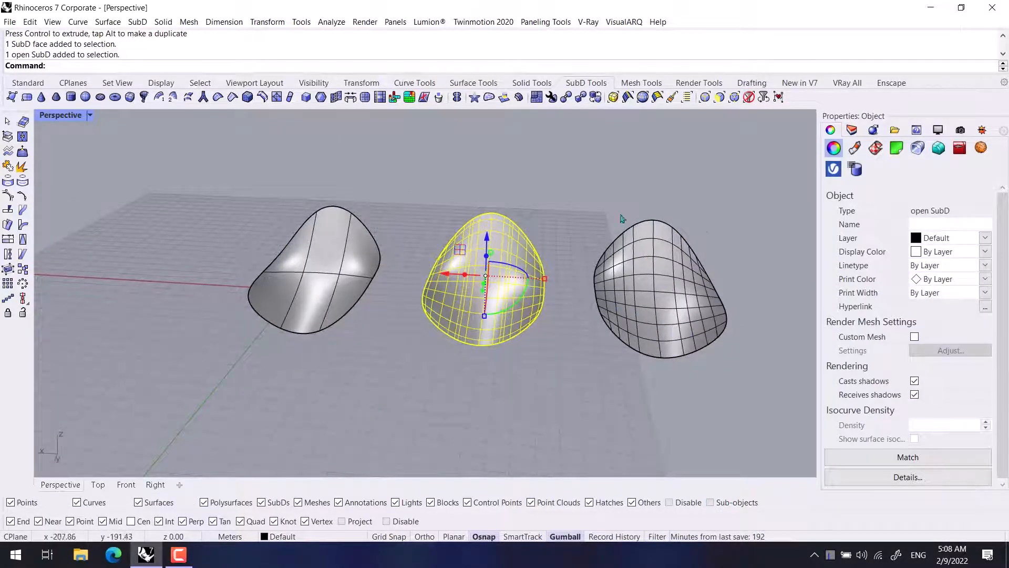
pyautogui.moveTo(760, 357); pyautogui.dragTo(571, 330, button='right')
pyautogui.click(613, 360)
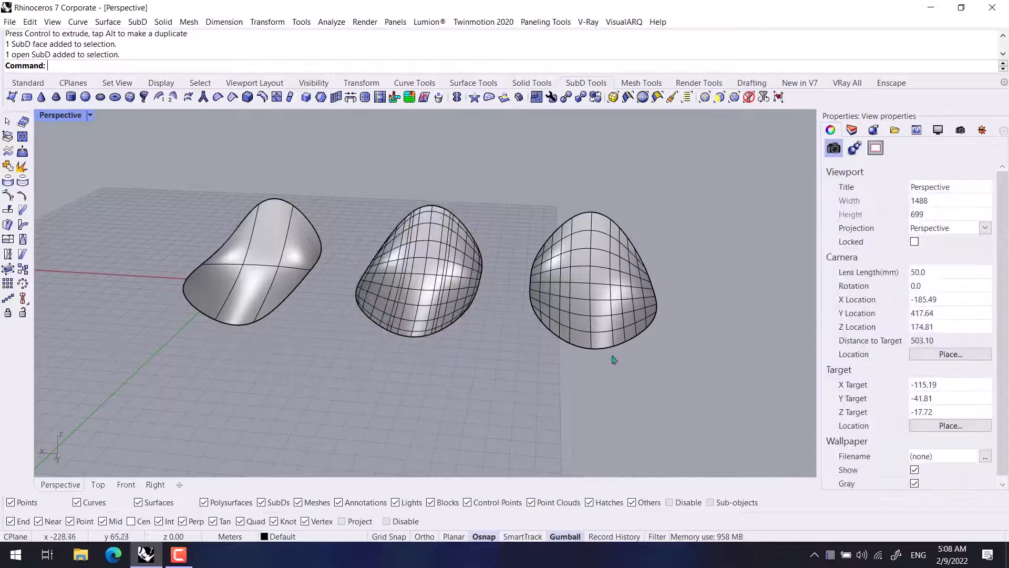
# Toggle the SubD display between smooth and flat with SubDDisplayToggle, leaving both SubDs in flat display
pyautogui.click(595, 96)
pyautogui.click(595, 97)
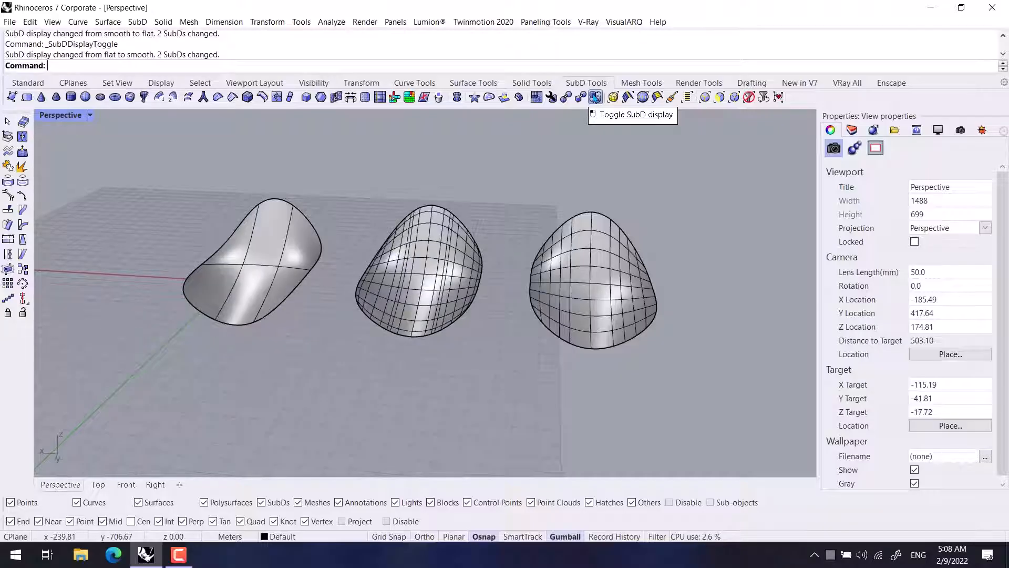
pyautogui.click(595, 97)
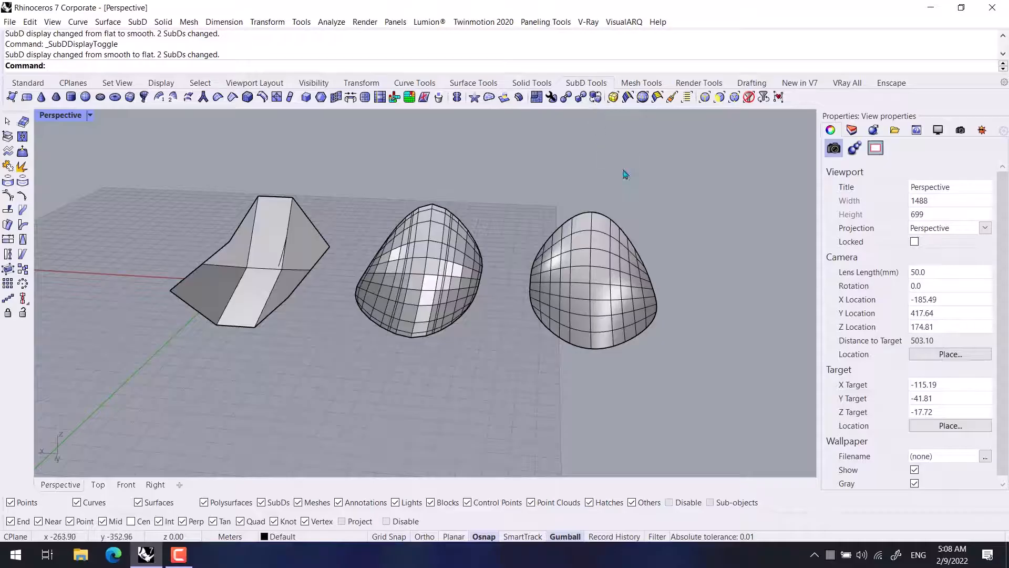
pyautogui.moveTo(598, 131); pyautogui.dragTo(622, 220, button='right')
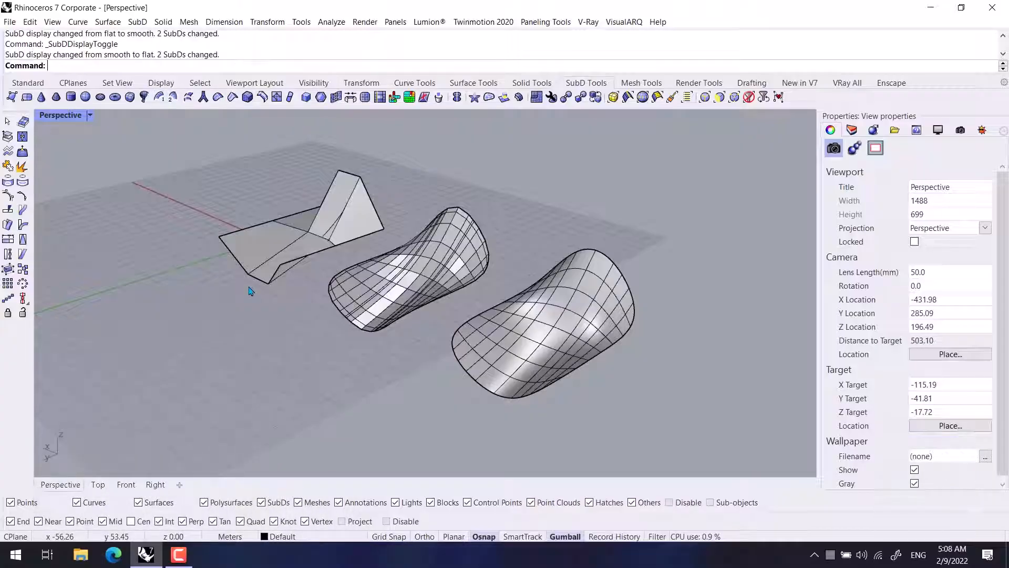
pyautogui.click(179, 555)
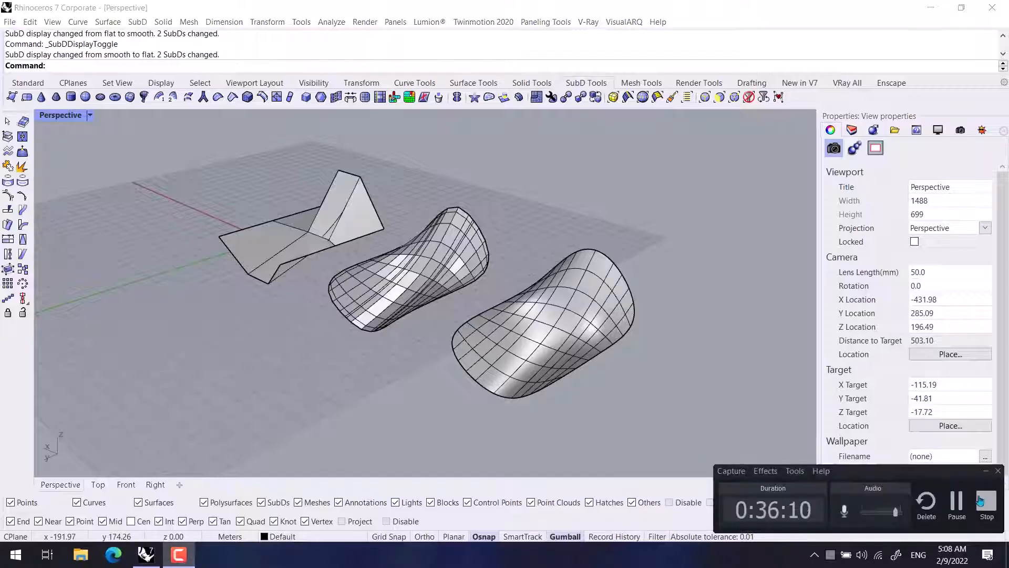